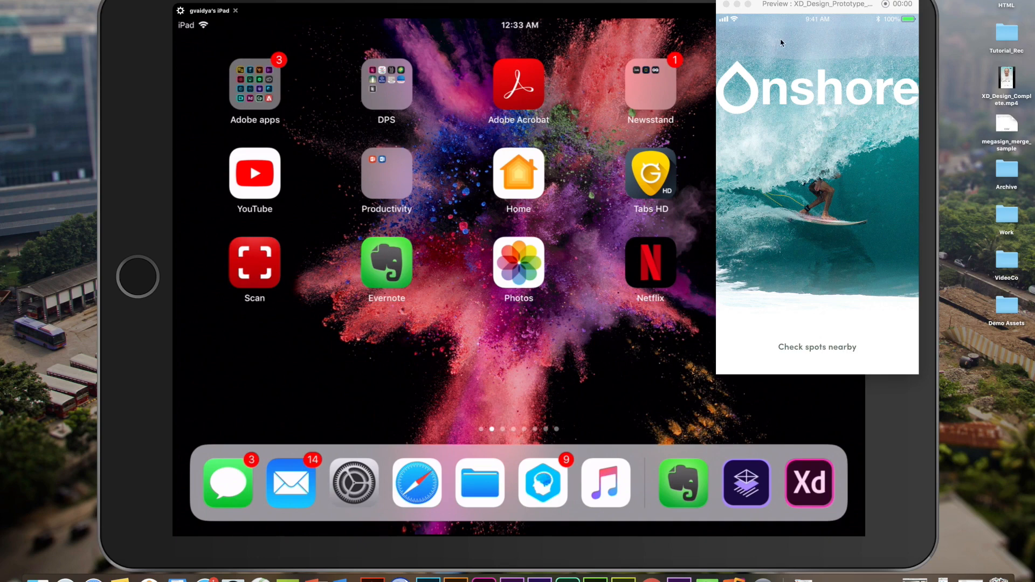
- Place the prototype preview over the iPad mirror and browse the nearby surf spots list
left_click_drag(810, 7, 529, 34)
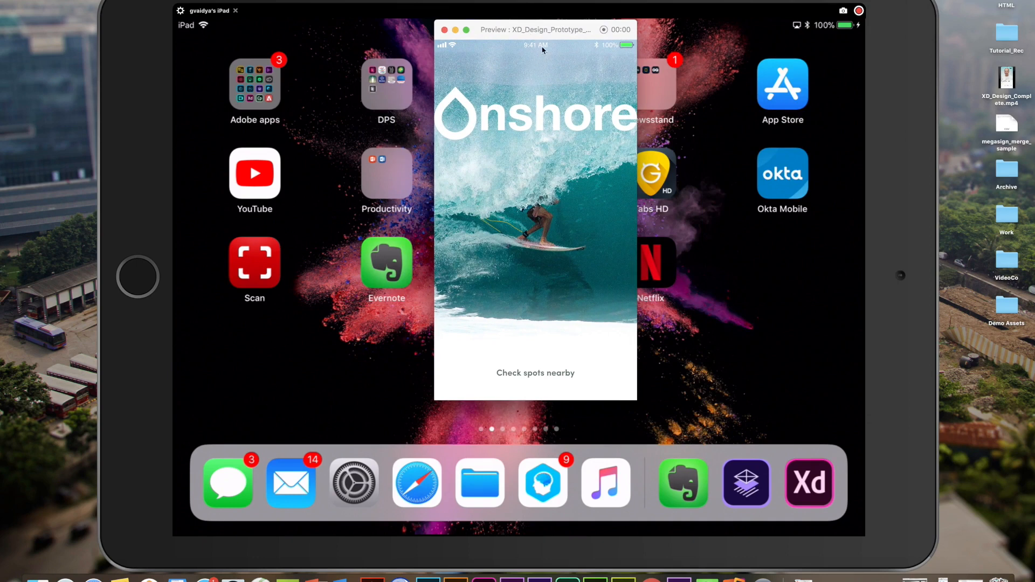
left_click_drag(539, 38, 515, 41)
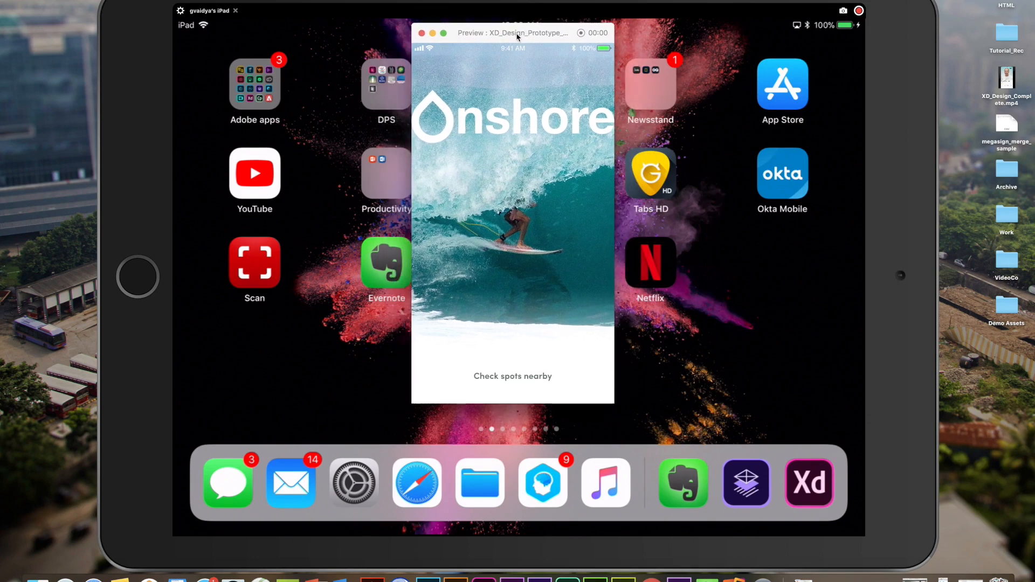
left_click(519, 379)
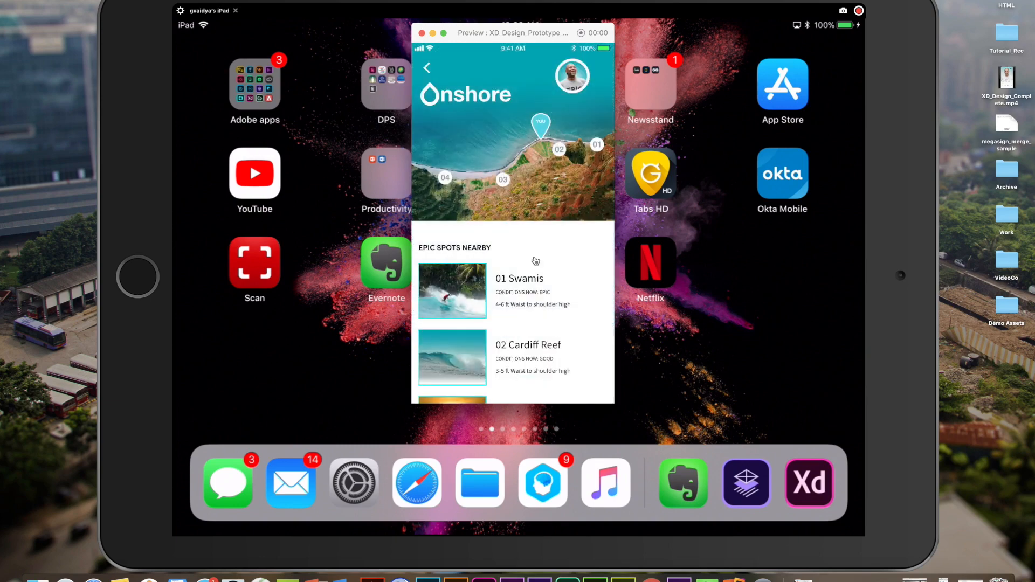
scroll(531, 219, "down", 1)
scroll(512, 232, "down", 5)
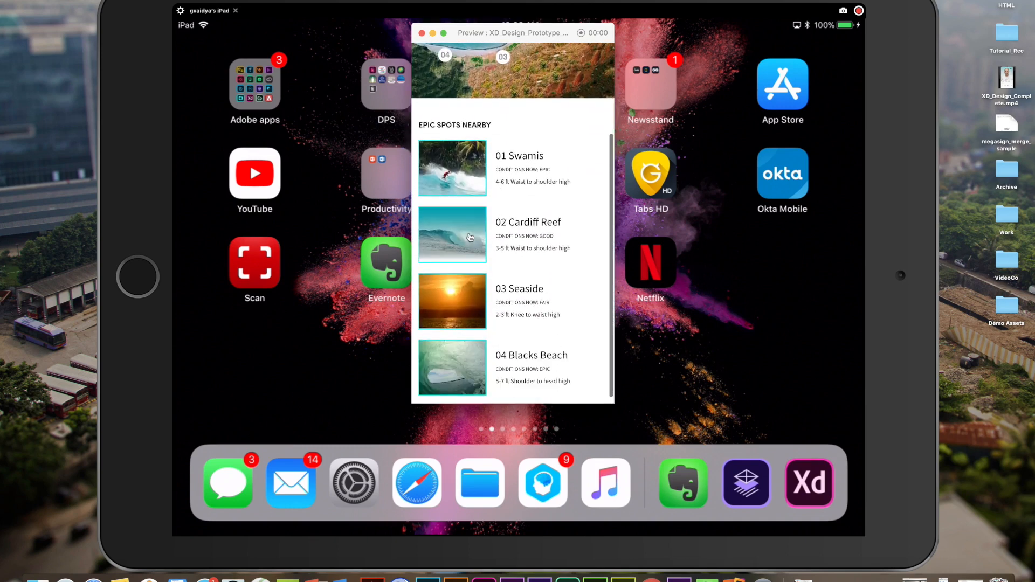
- Open the Cardiff Reef spot in the prototype and review its surf report and nearby instructors
left_click(500, 247)
scroll(518, 237, "down", 8)
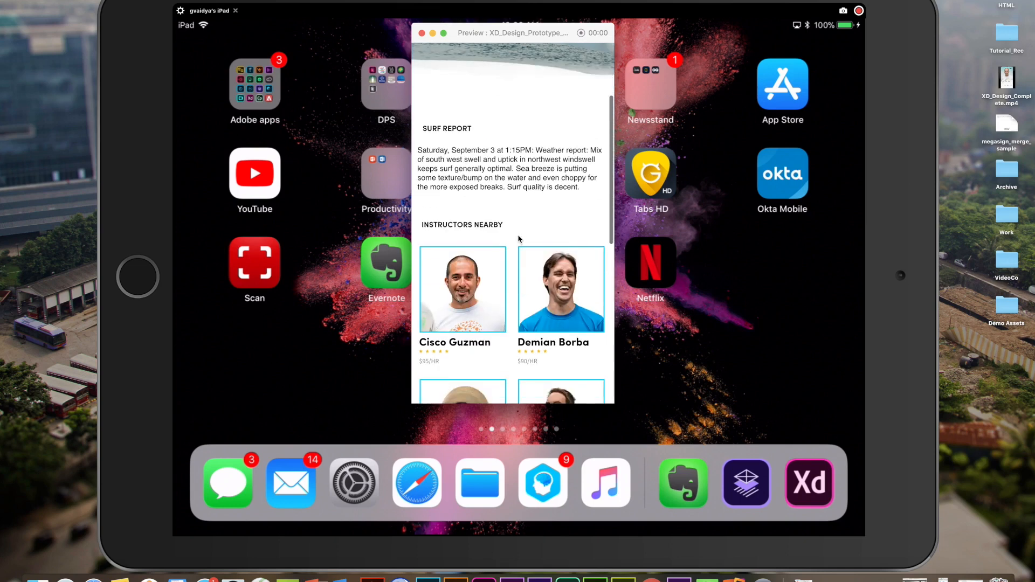
scroll(507, 236, "down", 7)
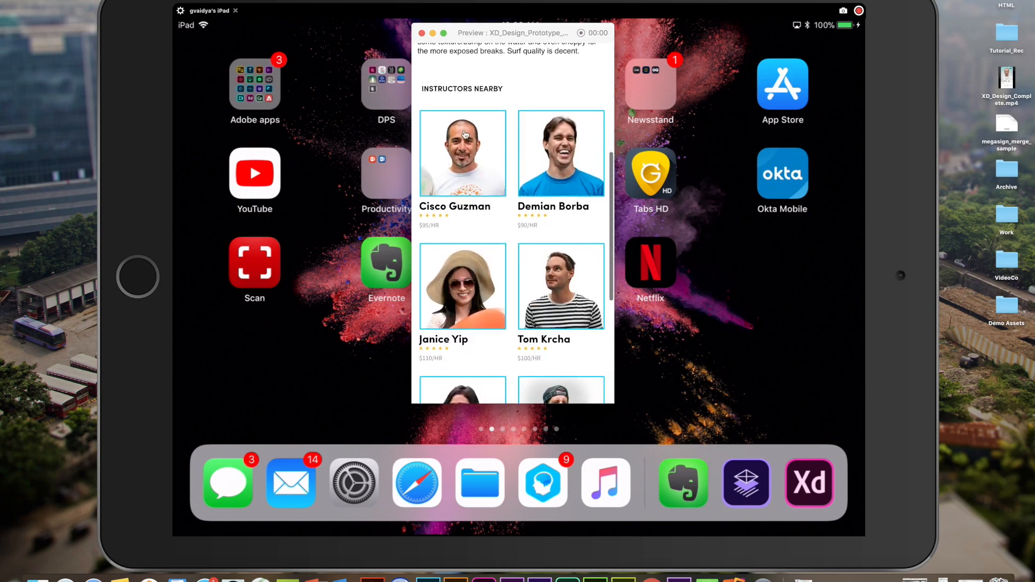
scroll(503, 229, "down", 3)
scroll(510, 237, "up", 14)
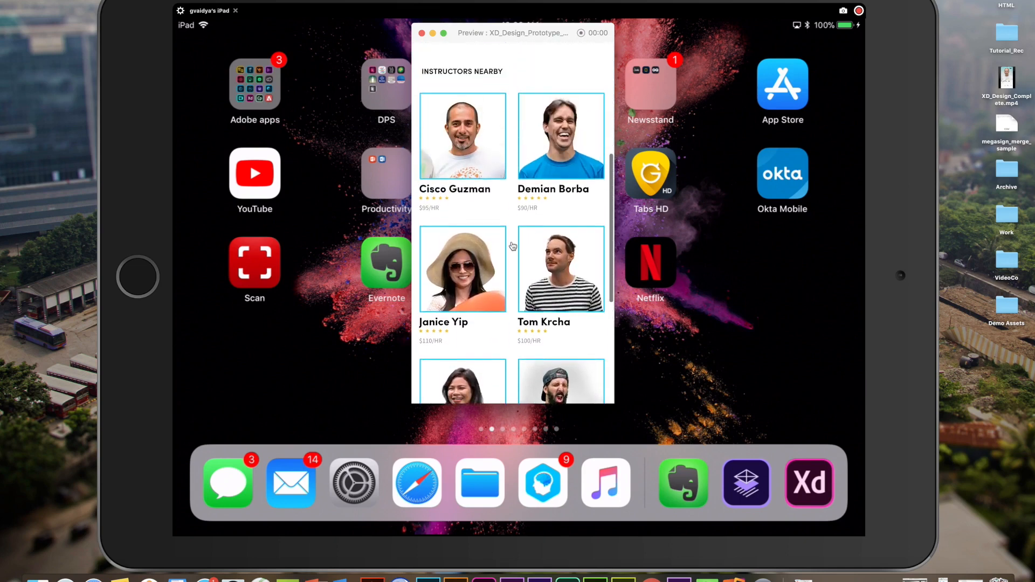
scroll(513, 246, "down", 11)
scroll(512, 246, "up", 13)
scroll(512, 246, "up", 2)
scroll(496, 226, "down", 10)
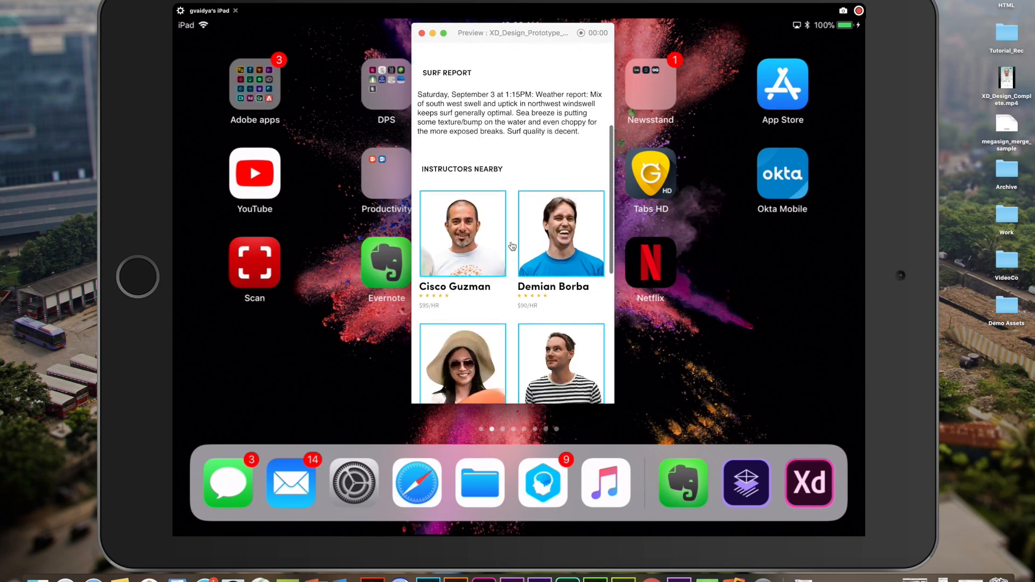
- Book the first listed instructor in the prototype, return to the home screen, and close the preview
left_click(477, 201)
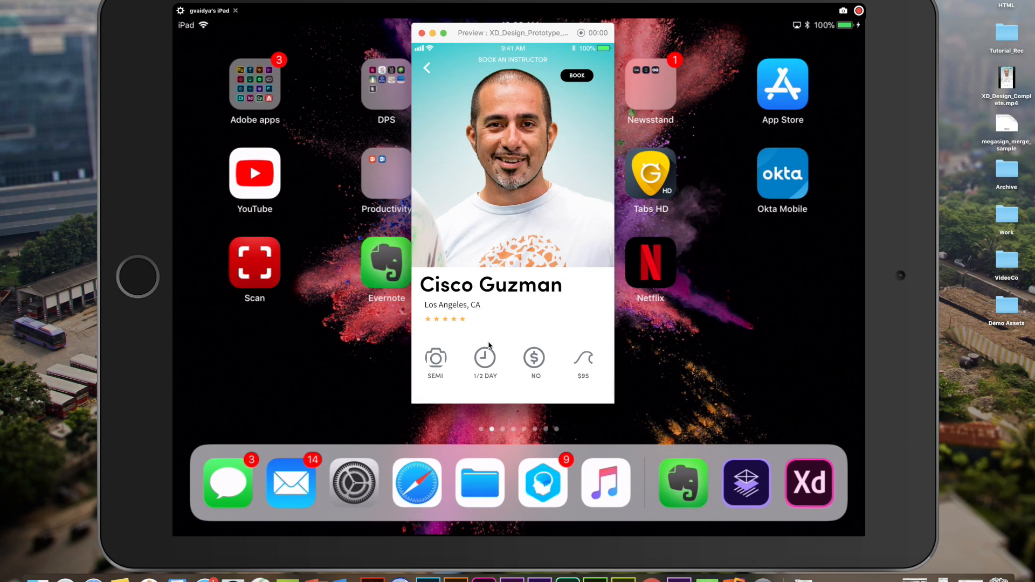
left_click(583, 79)
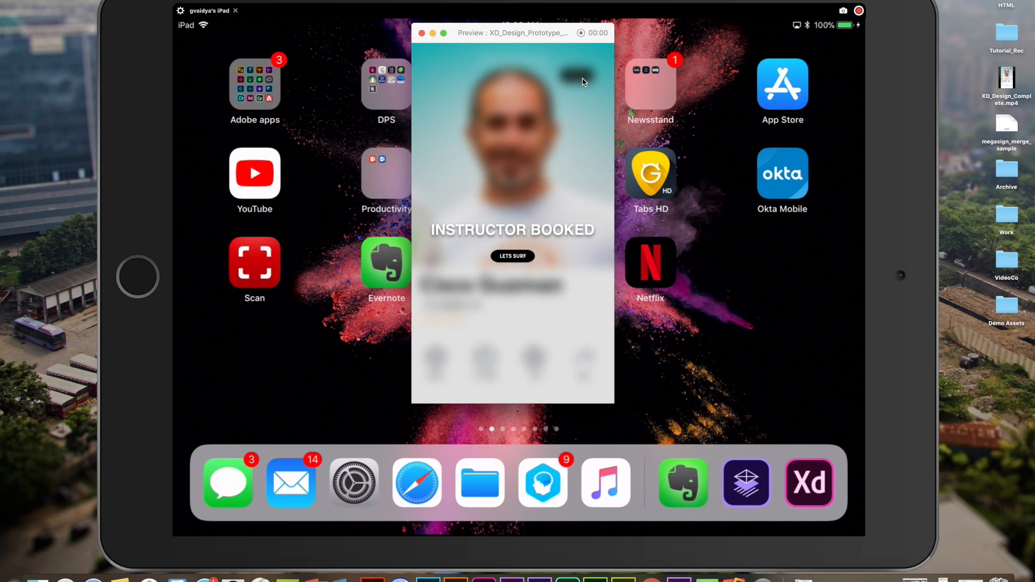
left_click(520, 258)
left_click_drag(518, 37, 521, 50)
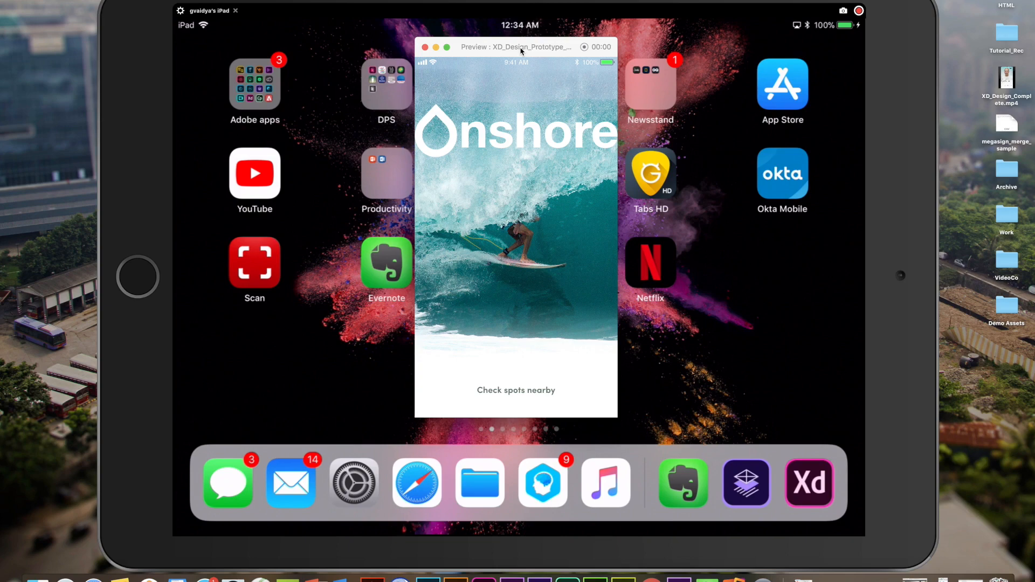
left_click(425, 47)
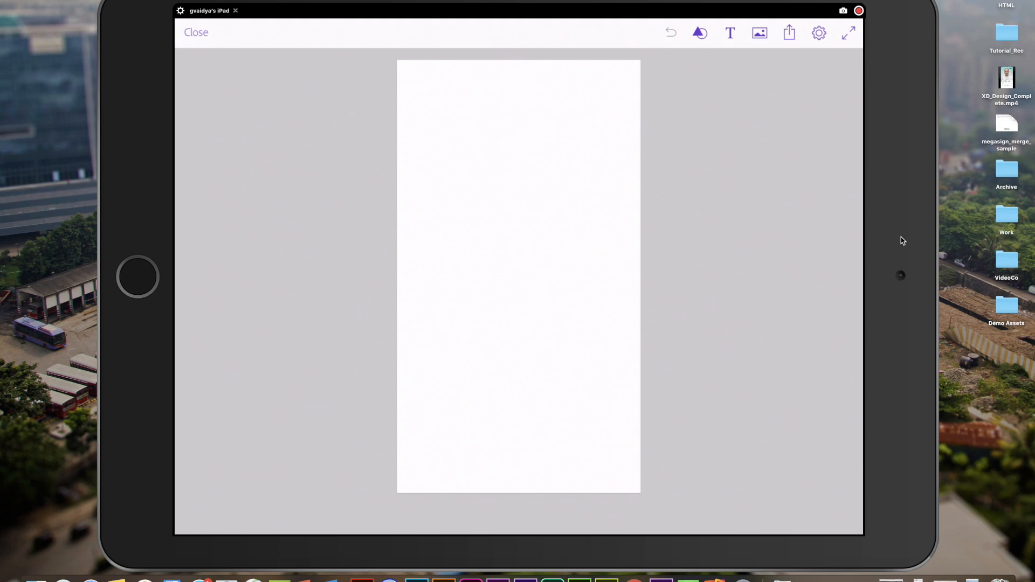
- Sketch a crossed image placeholder and stretch it across the full width of the artboard's upper part
left_click_drag(406, 70, 413, 279)
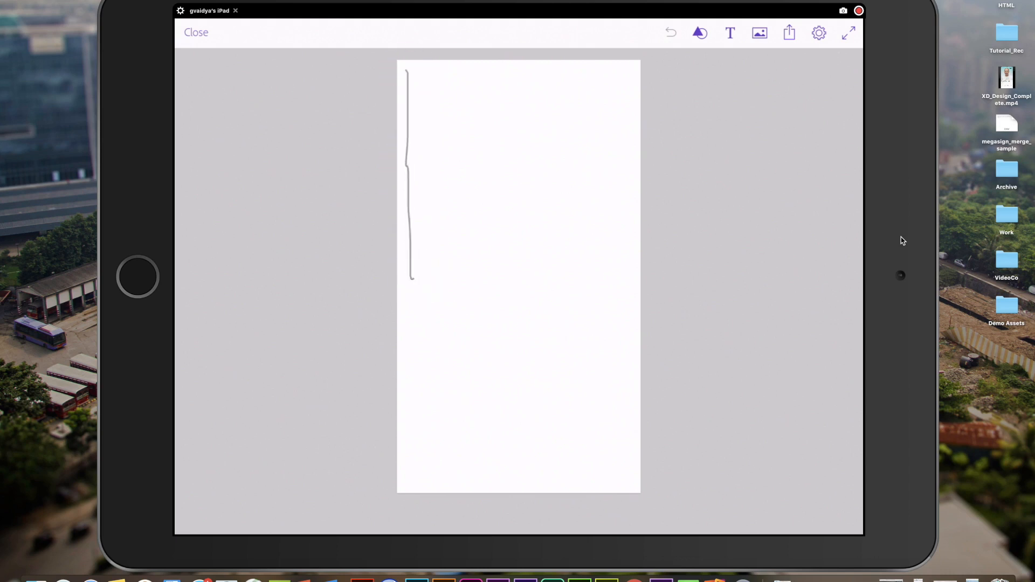
mouse_move(419, 82)
left_mouse_down()
mouse_move(488, 121)
mouse_move(609, 220)
left_mouse_up()
left_click_drag(419, 241, 598, 63)
left_click_drag(523, 146, 499, 145)
left_click_drag(579, 145, 640, 146)
left_click_drag(519, 231, 519, 259)
- Sketch a second crossed image placeholder in the artboard's lower half and erase both placeholders
mouse_move(525, 309)
left_mouse_down()
mouse_move(471, 361)
mouse_move(556, 361)
mouse_move(539, 316)
left_mouse_up()
left_click_drag(452, 311, 573, 396)
left_click_drag(563, 295, 450, 411)
left_click_drag(524, 358, 525, 321)
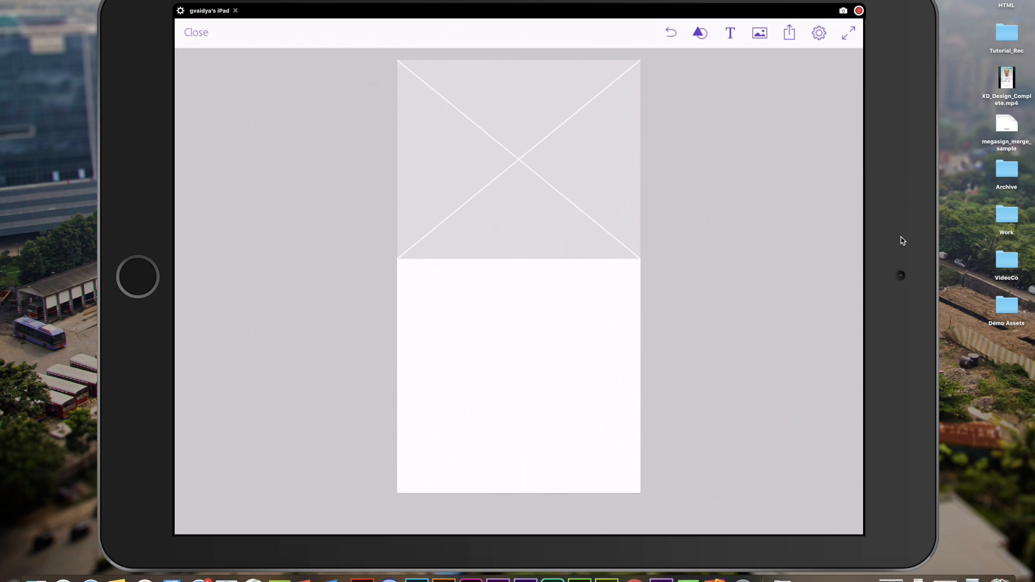
mouse_move(349, 79)
left_mouse_down()
mouse_move(480, 156)
mouse_move(654, 385)
left_mouse_up()
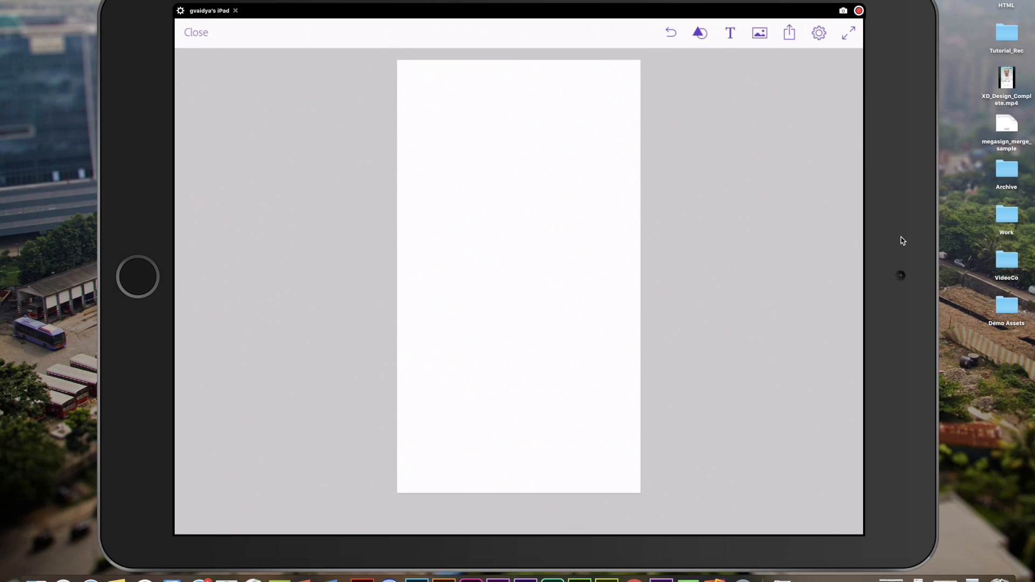
- Sketch a headline text box in the artboard's upper part, widen it and reposition it
mouse_move(450, 95)
left_mouse_down()
mouse_move(573, 106)
mouse_move(464, 168)
mouse_move(448, 108)
left_mouse_up()
left_click(578, 188)
mouse_move(608, 136)
left_mouse_down()
mouse_move(609, 78)
mouse_move(610, 141)
left_mouse_up()
left_click(608, 133)
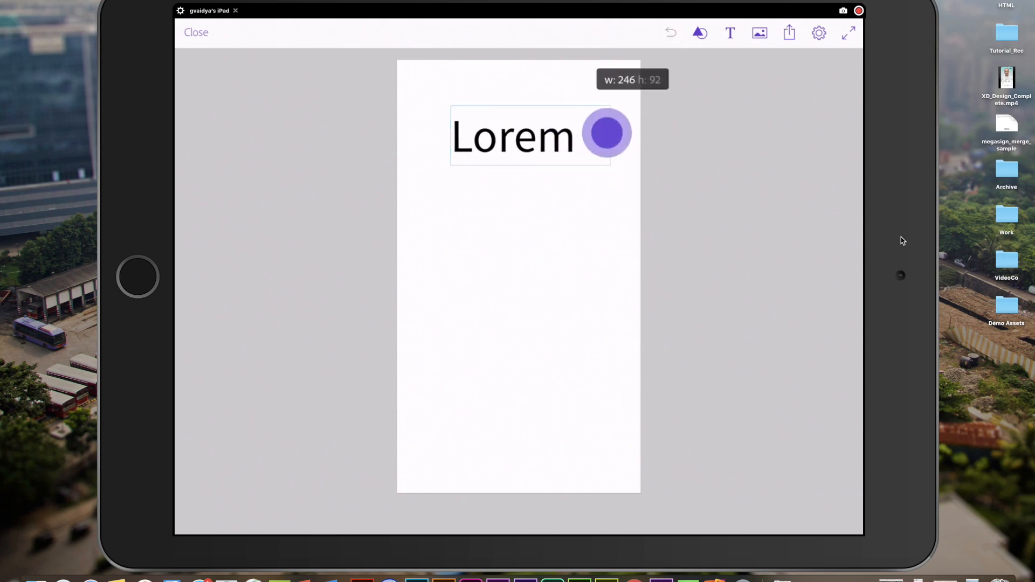
left_click_drag(548, 134, 512, 123)
- Set the headline text's font to Sofia Pro Black
left_click(499, 516)
left_click(571, 312)
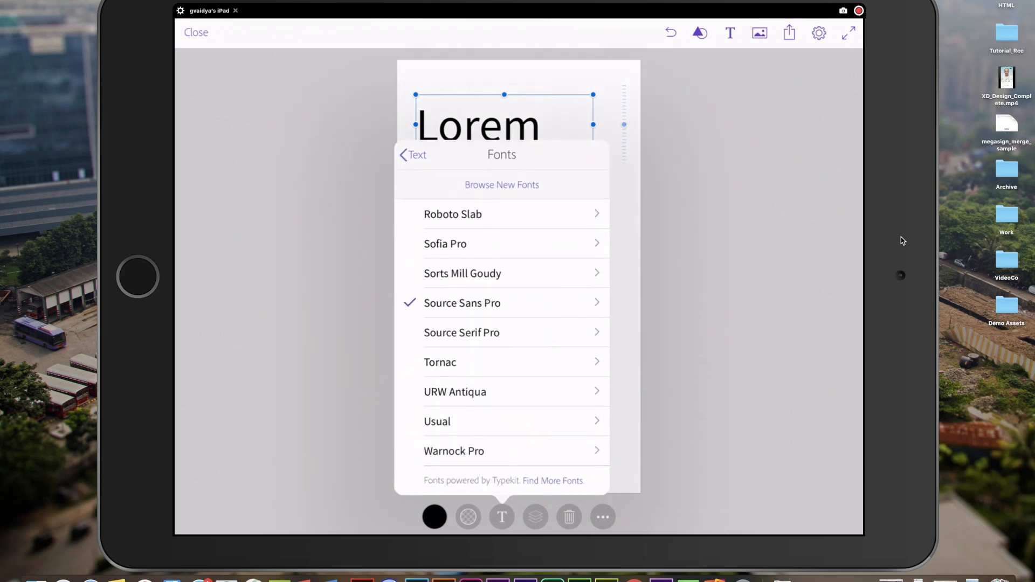
left_click_drag(526, 288, 526, 427)
left_click(525, 388)
left_click(542, 183)
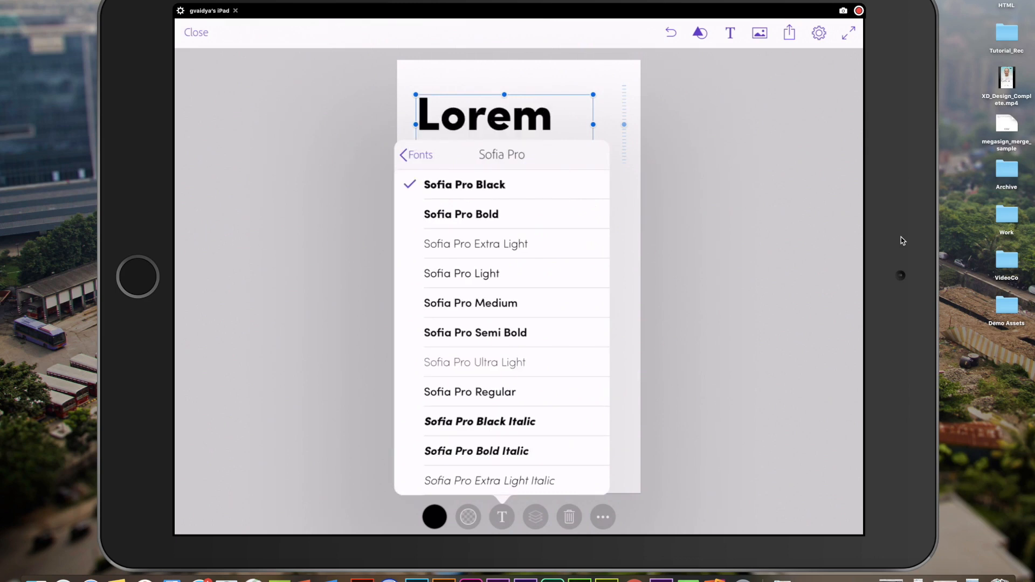
left_click(418, 154)
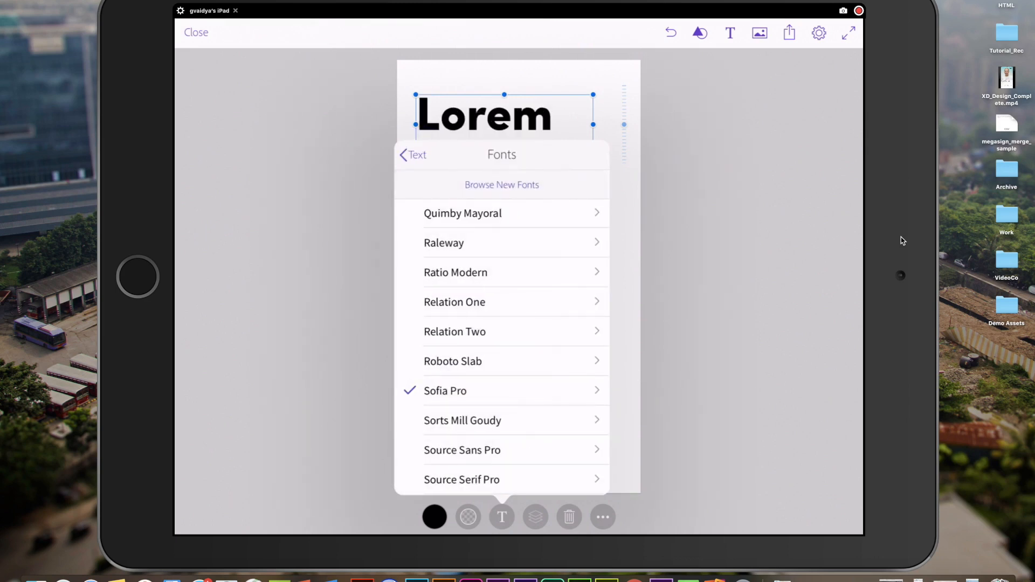
- Reduce the headline text size to 42 pt
left_click(412, 154)
left_click(521, 371)
left_click(521, 371)
left_click(522, 370)
left_click(522, 371)
left_click(522, 370)
left_click(522, 370)
left_click(522, 371)
left_click(522, 371)
left_click(522, 371)
left_click(522, 371)
left_click(522, 371)
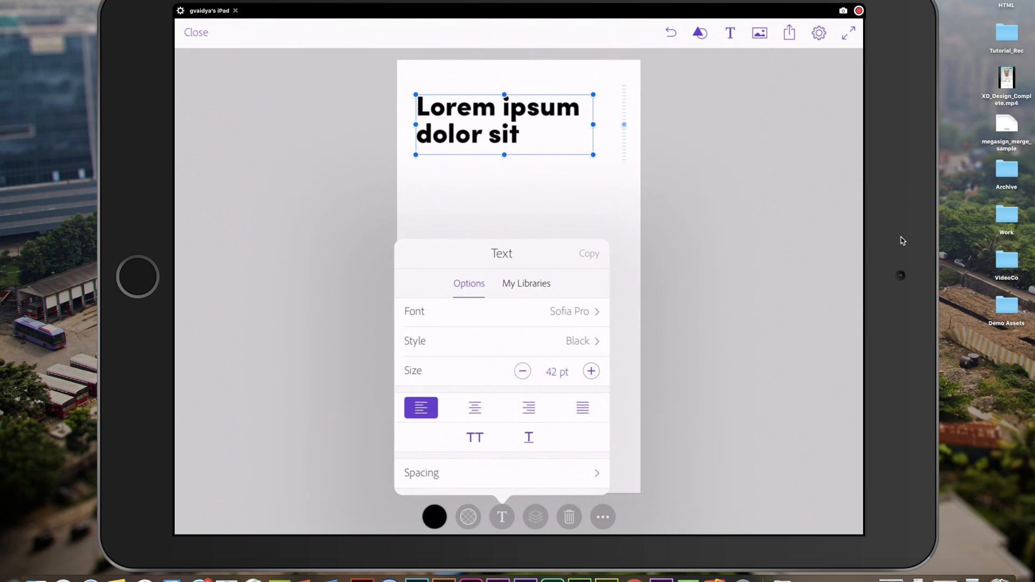
- Centre-align the headline text in the middle of the artboard and erase it from the page
left_click(474, 407)
left_click(636, 196)
left_click_drag(514, 108, 529, 212)
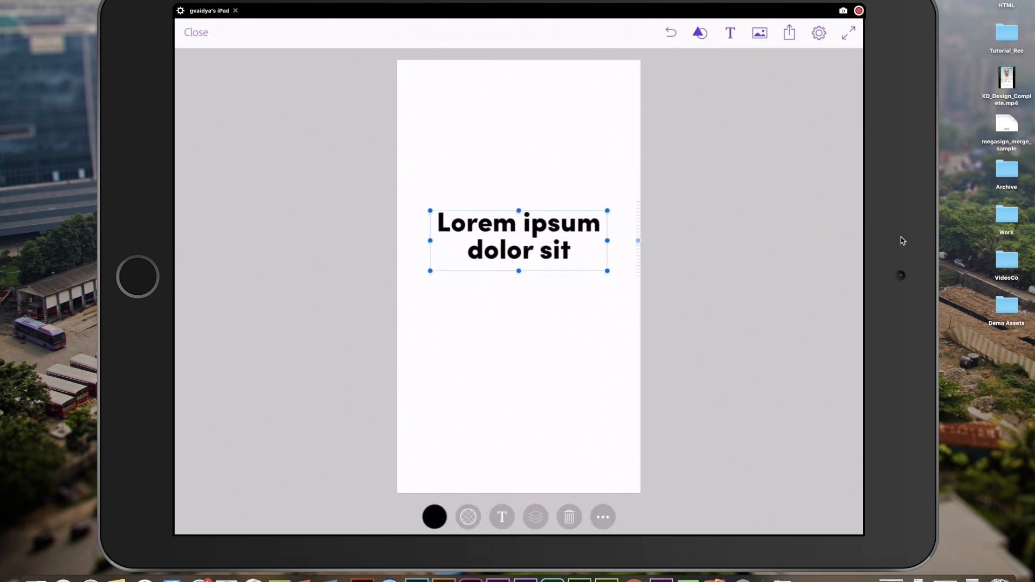
mouse_move(439, 127)
left_mouse_down()
mouse_move(554, 252)
mouse_move(623, 393)
left_mouse_up()
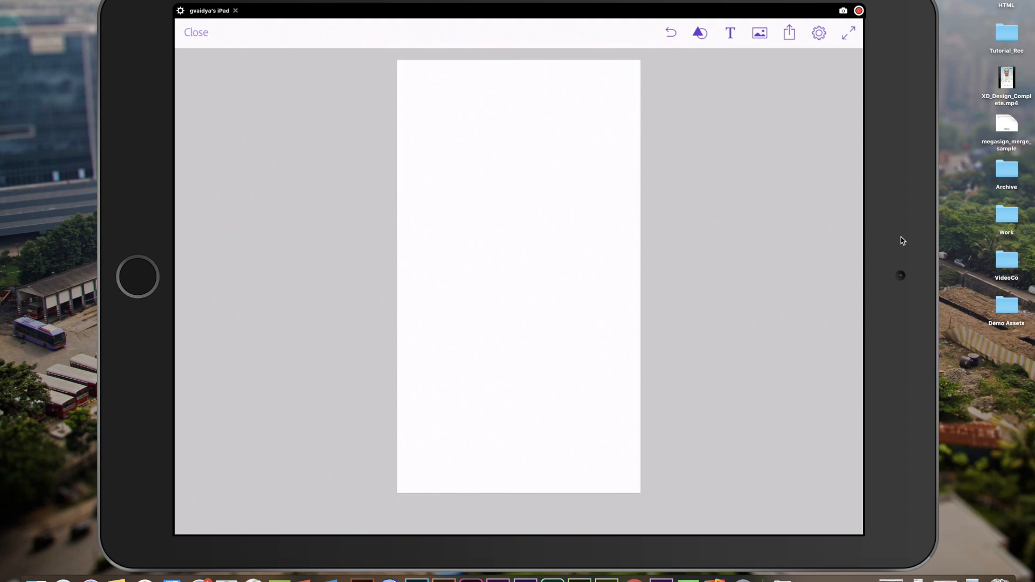
- Sketch a rectangle and stretch it to the artboard's top and side edges as a header block
mouse_move(403, 83)
left_mouse_down()
mouse_move(598, 83)
mouse_move(613, 200)
mouse_move(429, 221)
mouse_move(407, 161)
mouse_move(404, 78)
left_mouse_up()
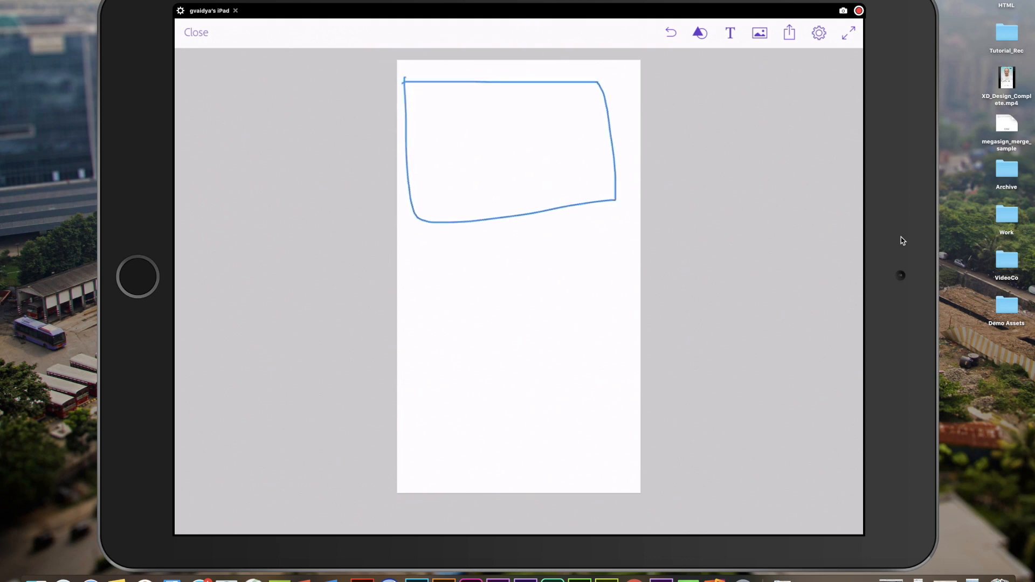
left_click_drag(607, 146, 640, 146)
left_click_drag(518, 83, 519, 60)
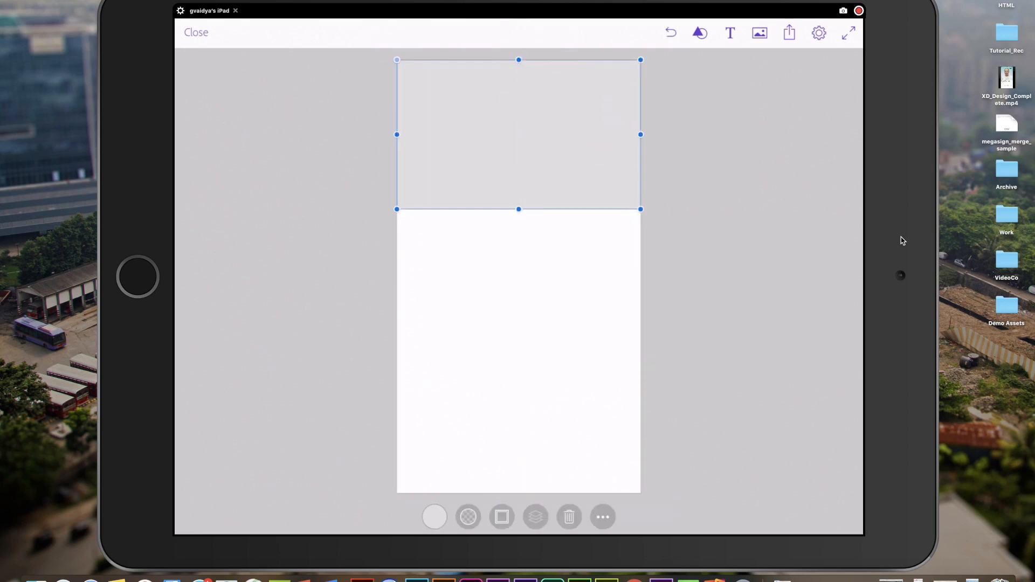
- Add a circle from the app shapes and shrink it into place below the header block, near the artboard's left side
left_click(699, 32)
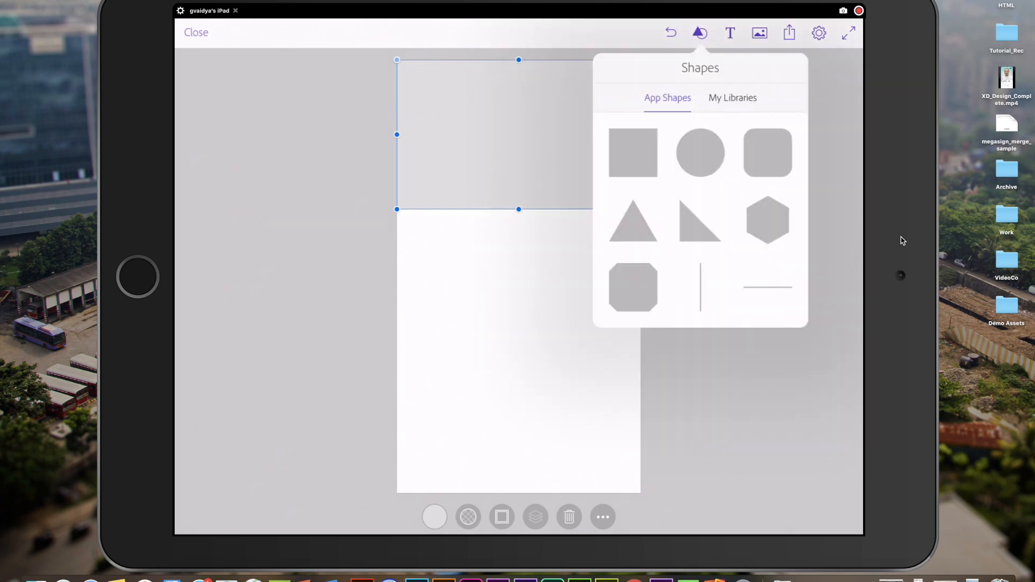
left_click(700, 153)
left_click_drag(519, 288, 508, 348)
left_click_drag(600, 358, 519, 260)
left_click_drag(471, 222, 449, 256)
left_click_drag(496, 312, 451, 266)
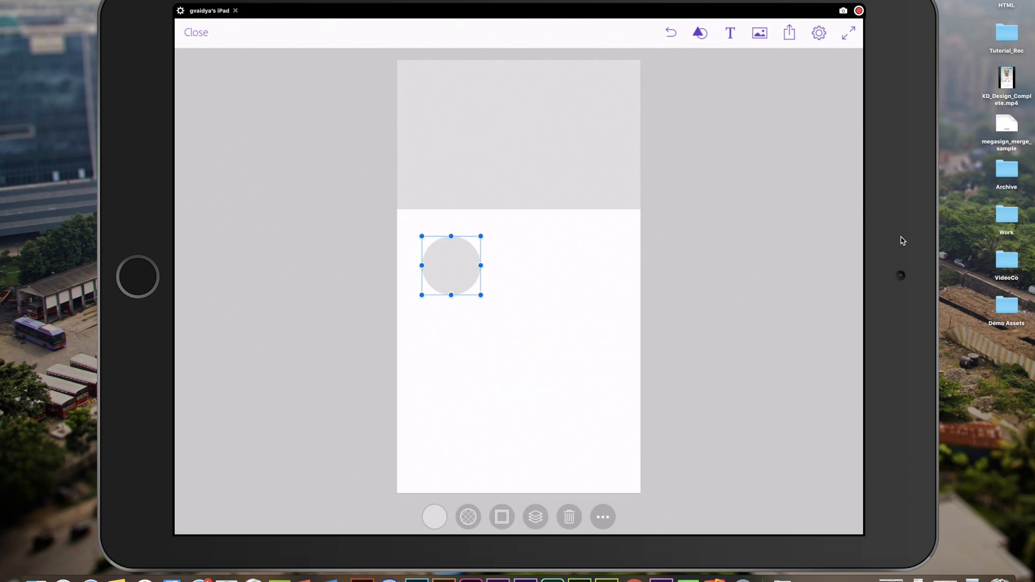
- Add two more circles of the same size in a column below the first one
mouse_move(436, 345)
left_mouse_down()
mouse_move(475, 346)
mouse_move(453, 371)
left_mouse_up()
mouse_move(433, 436)
left_mouse_down()
mouse_move(491, 437)
mouse_move(459, 462)
left_mouse_up()
left_click(459, 448)
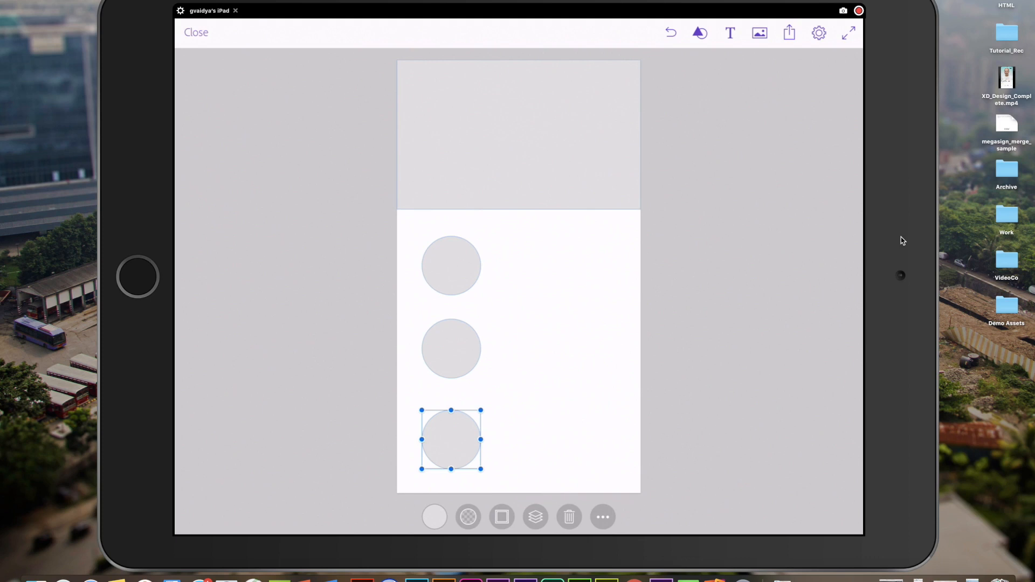
- Try selecting all three circles with Select Multiple and with a selection gesture, clearing the selection each time
left_click(603, 517)
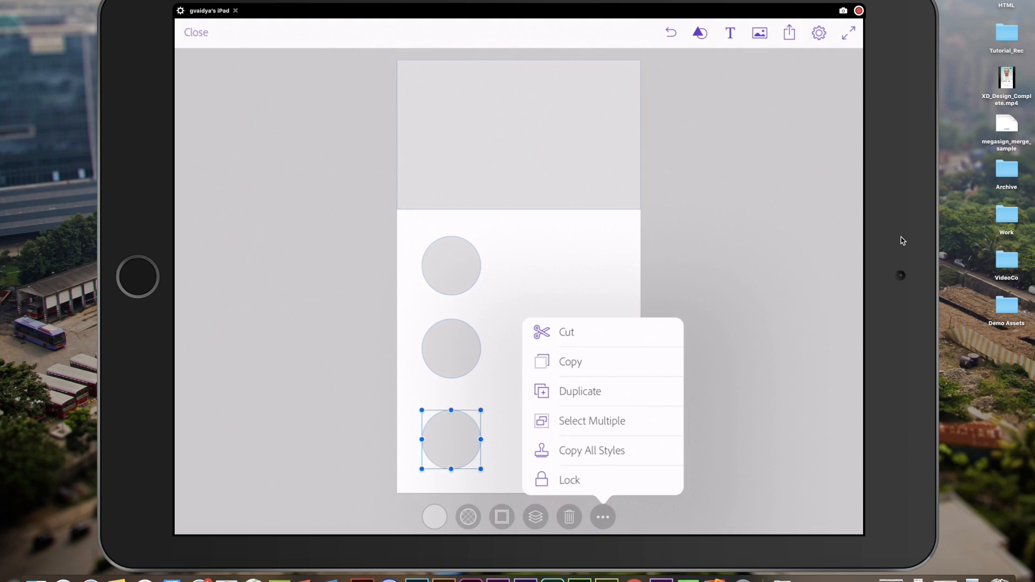
left_click(592, 421)
left_click(451, 348)
left_click(451, 265)
left_click(840, 32)
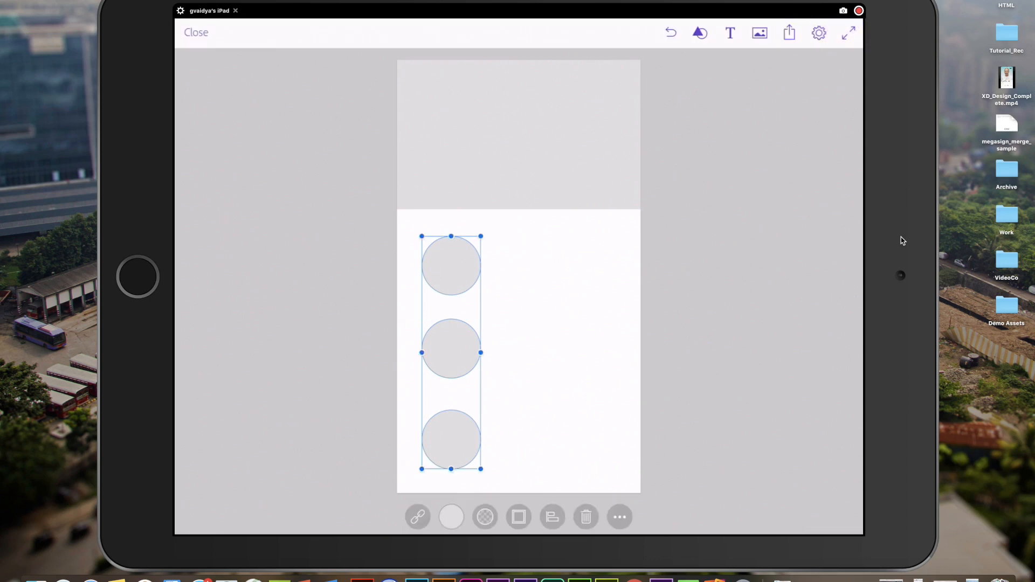
left_click(525, 411)
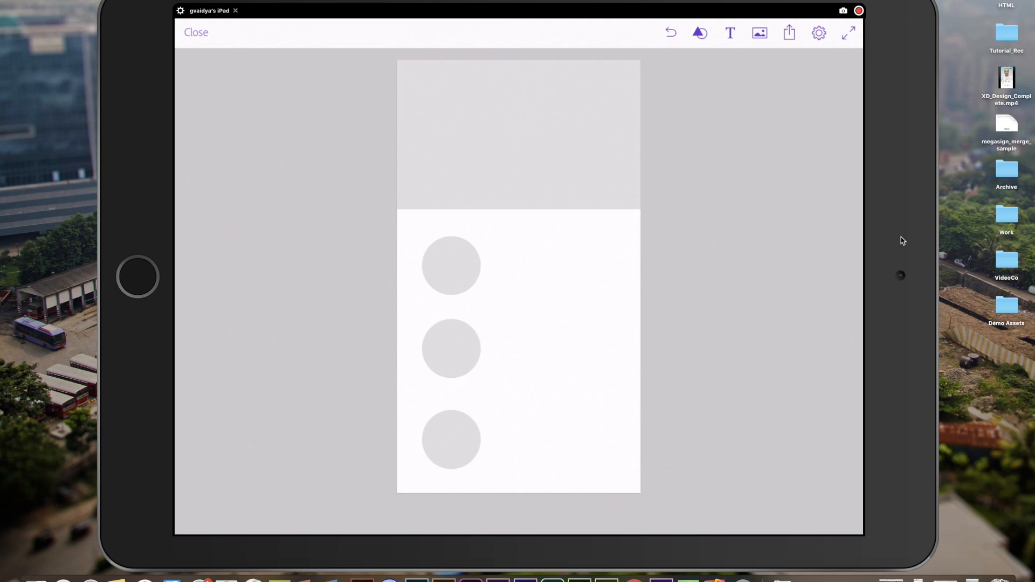
mouse_move(405, 472)
left_mouse_down()
mouse_move(539, 427)
mouse_move(510, 205)
mouse_move(348, 379)
mouse_move(573, 435)
mouse_move(559, 466)
mouse_move(598, 426)
left_mouse_up()
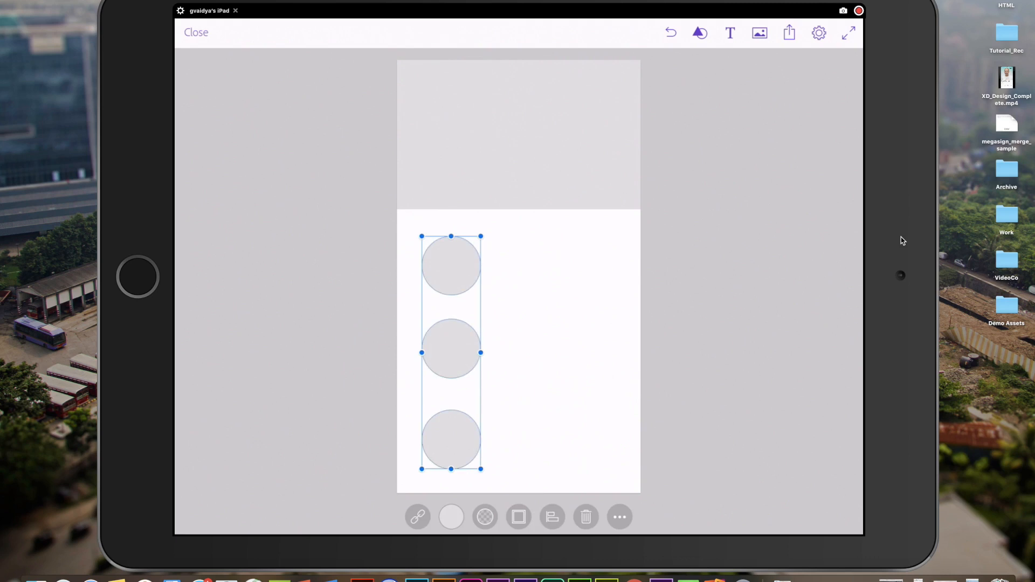
left_click(529, 385)
- Select the three circles and distribute the vertical spaces between them evenly
mouse_move(452, 491)
left_mouse_down()
mouse_move(523, 368)
mouse_move(504, 265)
mouse_move(417, 223)
mouse_move(360, 351)
mouse_move(464, 479)
mouse_move(574, 426)
mouse_move(536, 360)
mouse_move(520, 446)
mouse_move(625, 446)
mouse_move(588, 399)
mouse_move(595, 481)
mouse_move(645, 485)
left_mouse_up()
left_click(552, 517)
left_click_drag(669, 307, 665, 167)
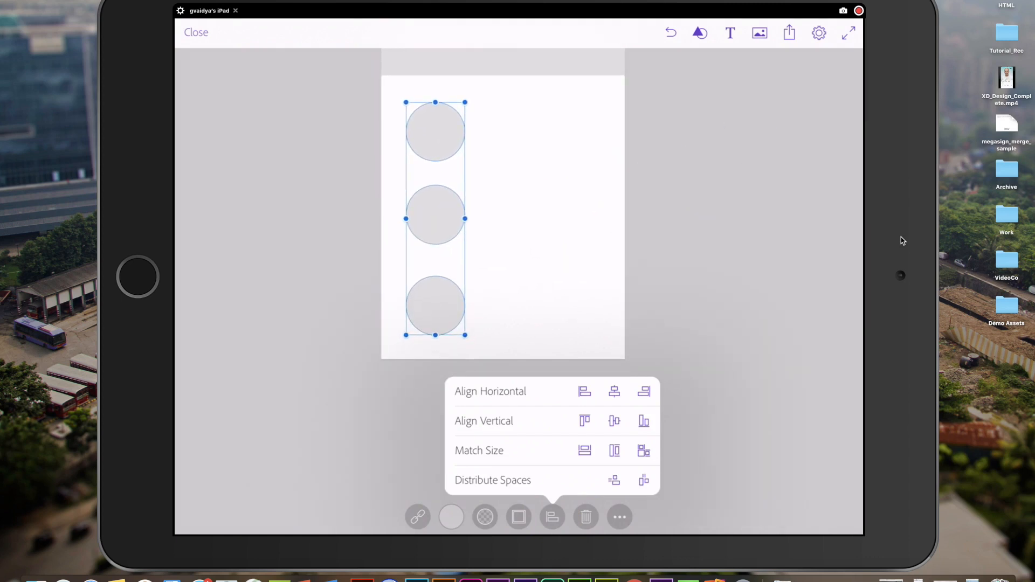
left_click(613, 479)
left_click(643, 480)
left_click(614, 479)
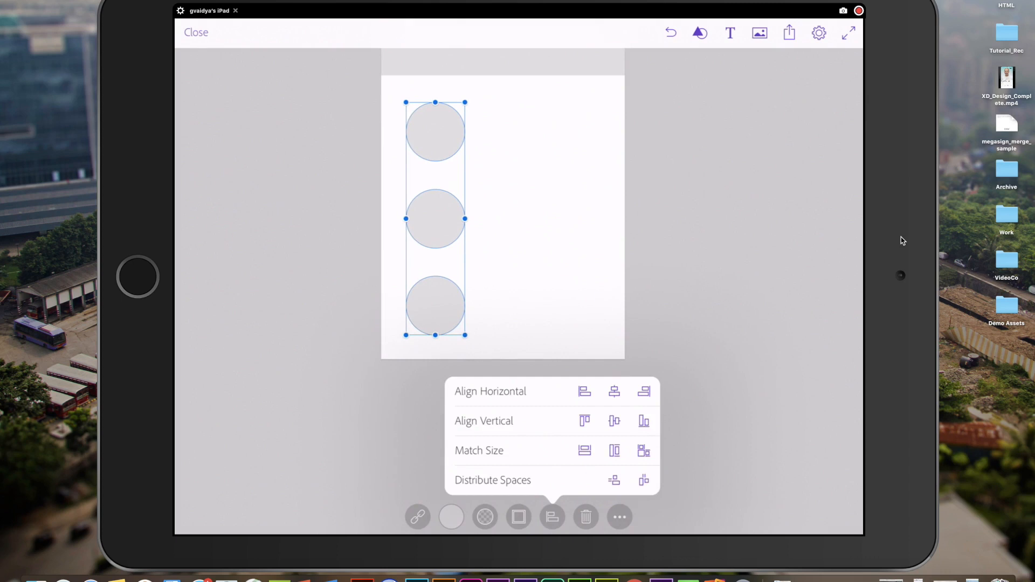
- Move the three circles together slightly closer to the artboard's left edge and deselect them
left_click_drag(700, 334, 720, 475)
left_click_drag(451, 352, 437, 348)
left_click(534, 368)
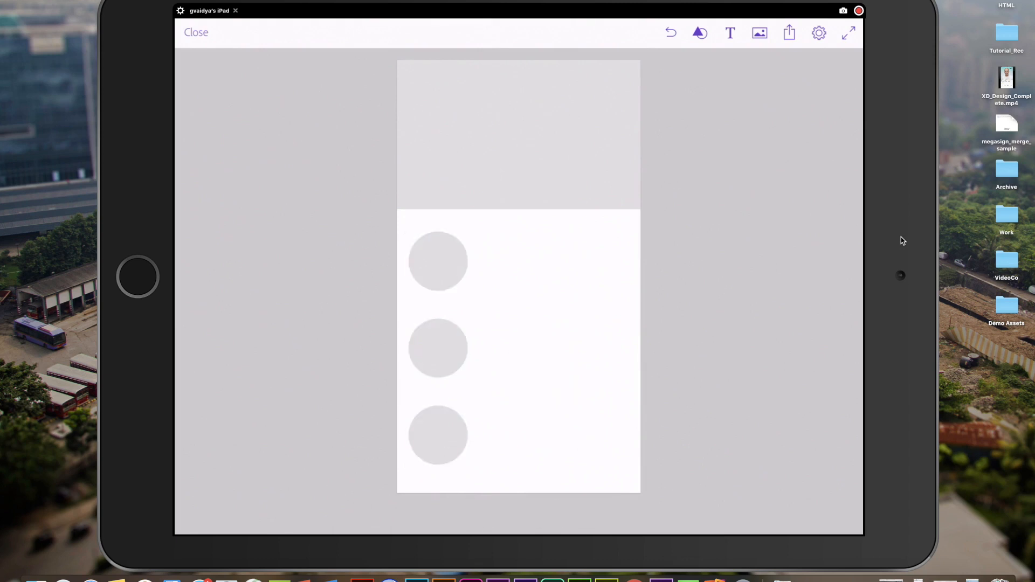
left_click(437, 261)
left_click(602, 517)
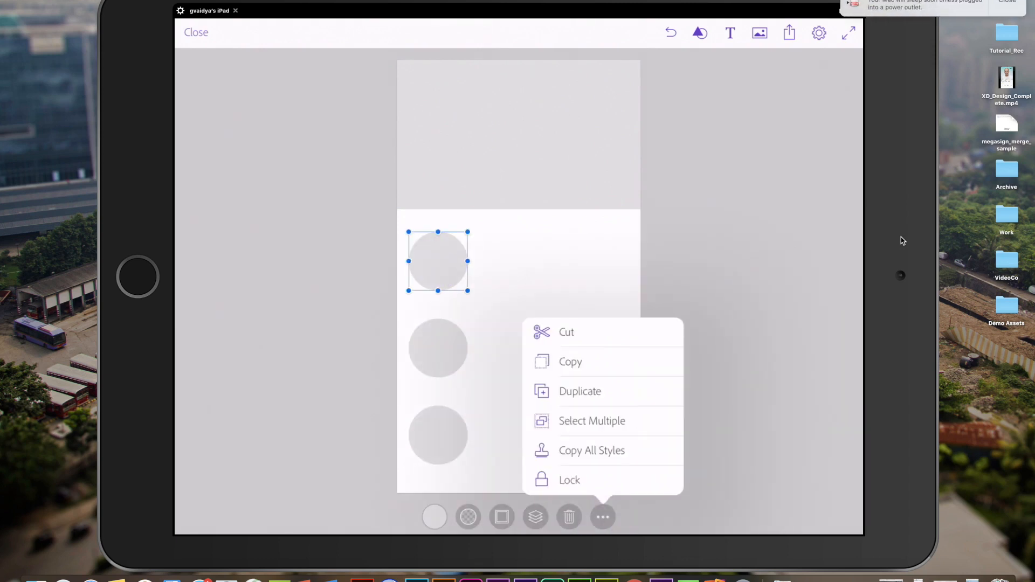
left_click(565, 276)
left_click(531, 271)
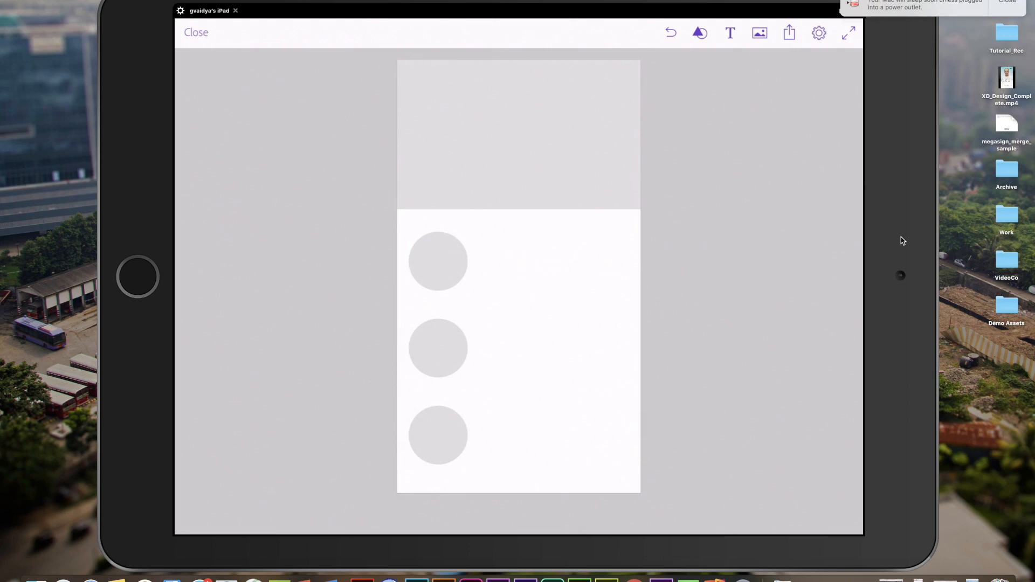
- Draw a "Lorem ipsum" headline beside the first circle, duplicate it below and move the copy up close under the original
left_click_drag(493, 239, 578, 239)
left_click_drag(564, 235, 601, 236)
mouse_move(531, 235)
left_mouse_down()
mouse_move(532, 254)
mouse_move(527, 243)
left_mouse_up()
mouse_move(496, 300)
left_mouse_down()
mouse_move(547, 301)
mouse_move(531, 328)
left_mouse_up()
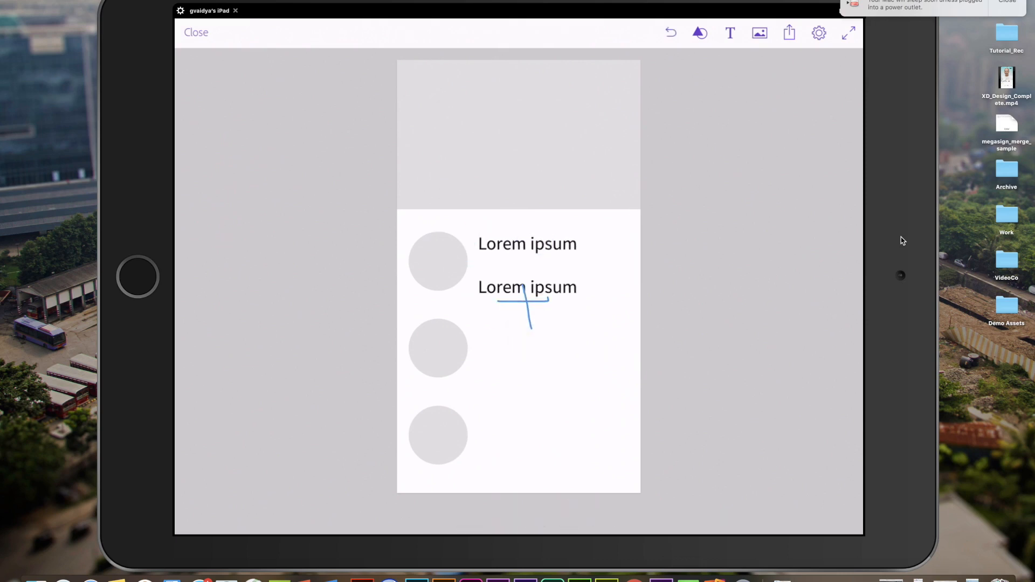
left_click_drag(513, 289, 512, 275)
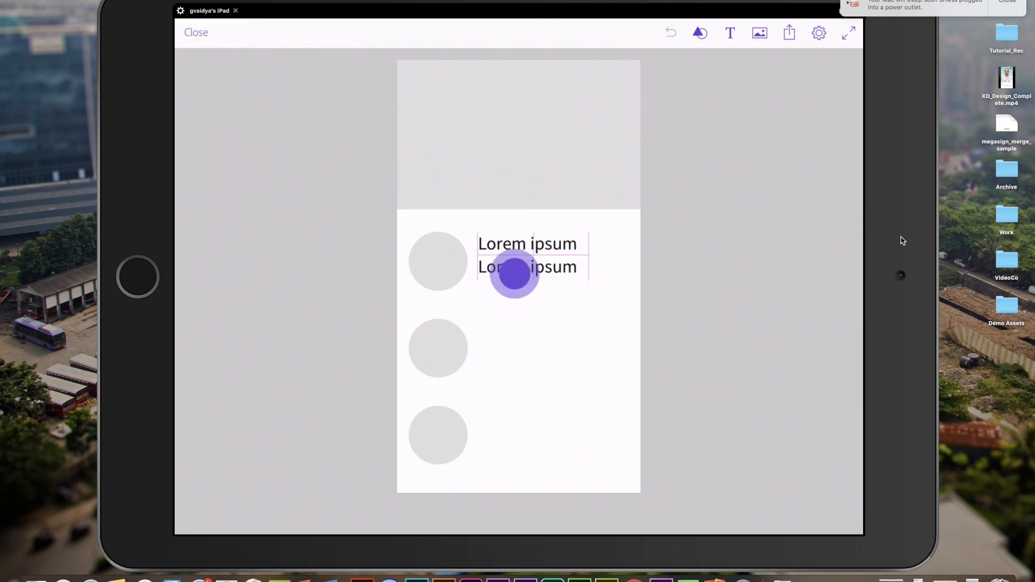
- Reduce the second text line's font size until "Lorem ipsum dolor sit" fits, and align it directly under the headline
left_click(501, 516)
double_click(521, 373)
triple_click(519, 375)
triple_click(519, 376)
triple_click(516, 376)
left_click(739, 302)
double_click(523, 269)
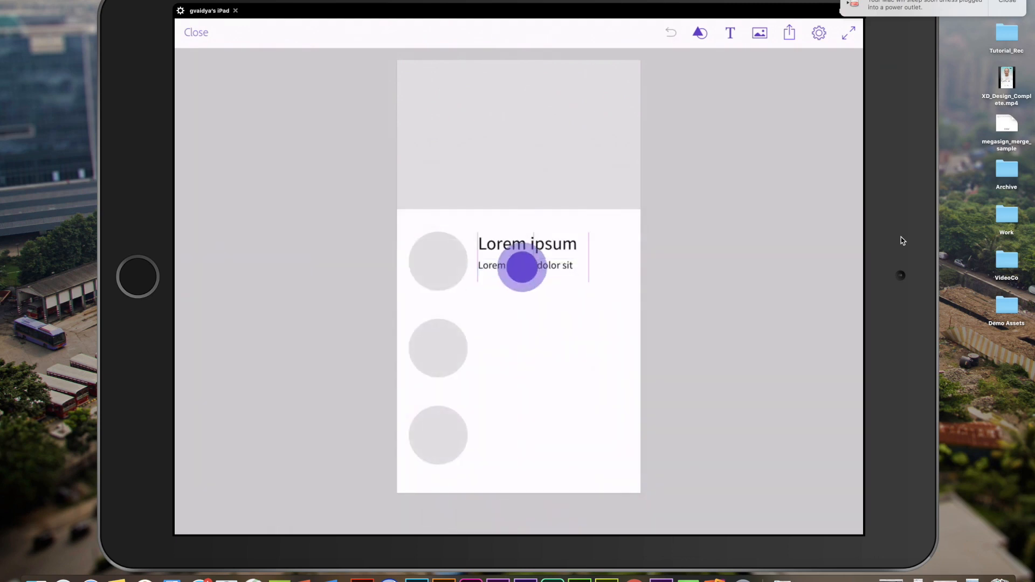
- Group the first circle with its two text lines and enlarge the group slightly in proportion
mouse_move(700, 218)
left_mouse_down()
mouse_move(469, 215)
mouse_move(490, 330)
mouse_move(716, 194)
mouse_move(735, 328)
left_mouse_up()
left_click(434, 517)
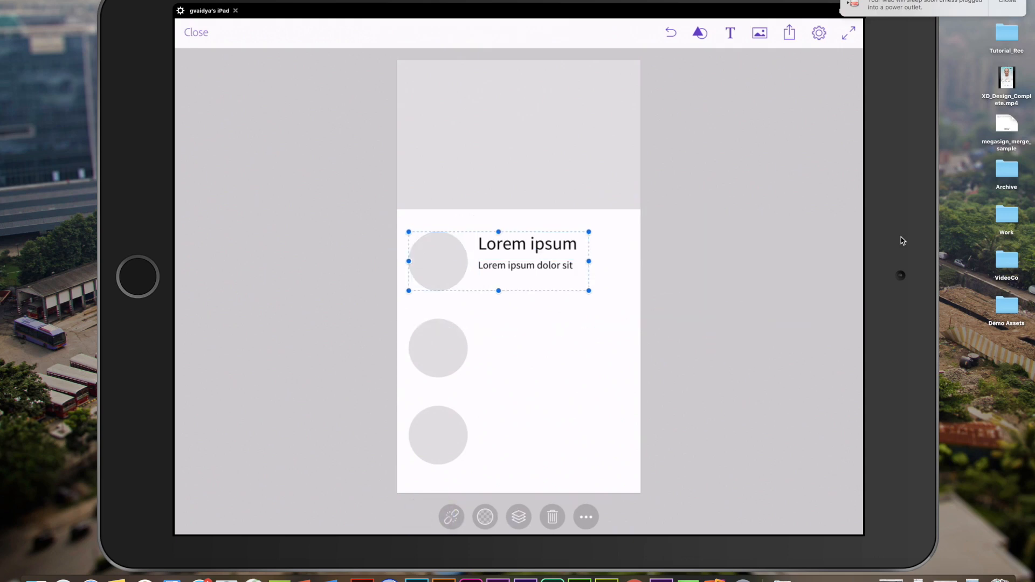
left_click_drag(543, 270, 525, 254)
left_click_drag(588, 253, 612, 256)
left_click_drag(540, 249, 540, 258)
- Delete the second and third circles and select the remaining circle-and-text group
left_click(436, 354)
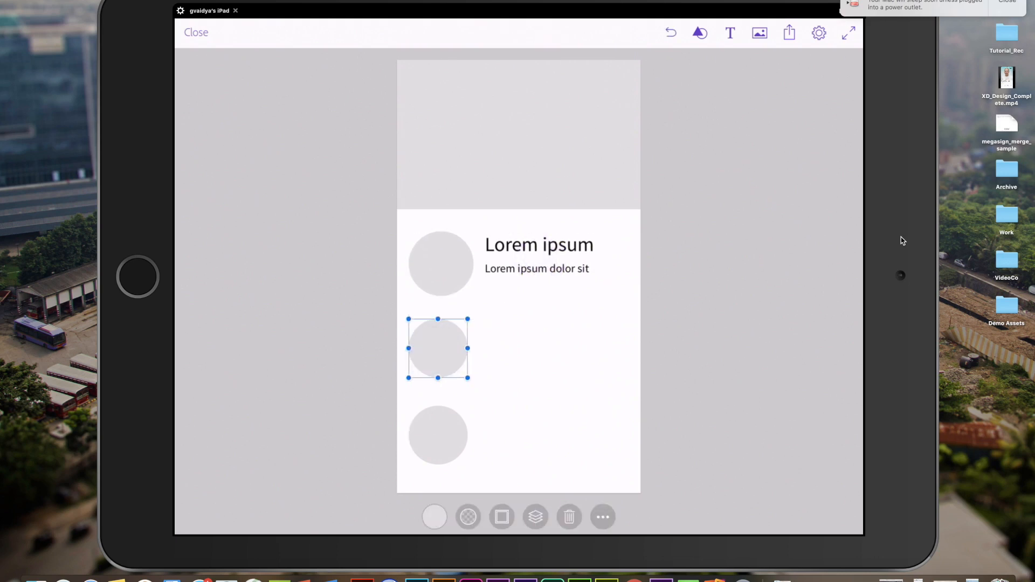
left_click_drag(344, 302, 563, 439)
mouse_move(333, 386)
left_mouse_down()
mouse_move(460, 458)
mouse_move(543, 483)
left_mouse_up()
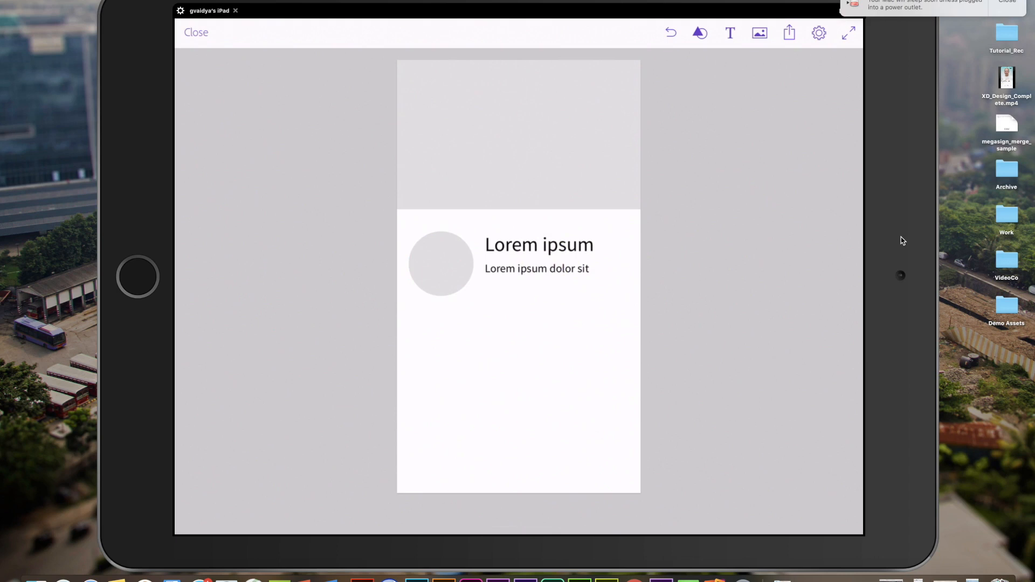
left_click(463, 261)
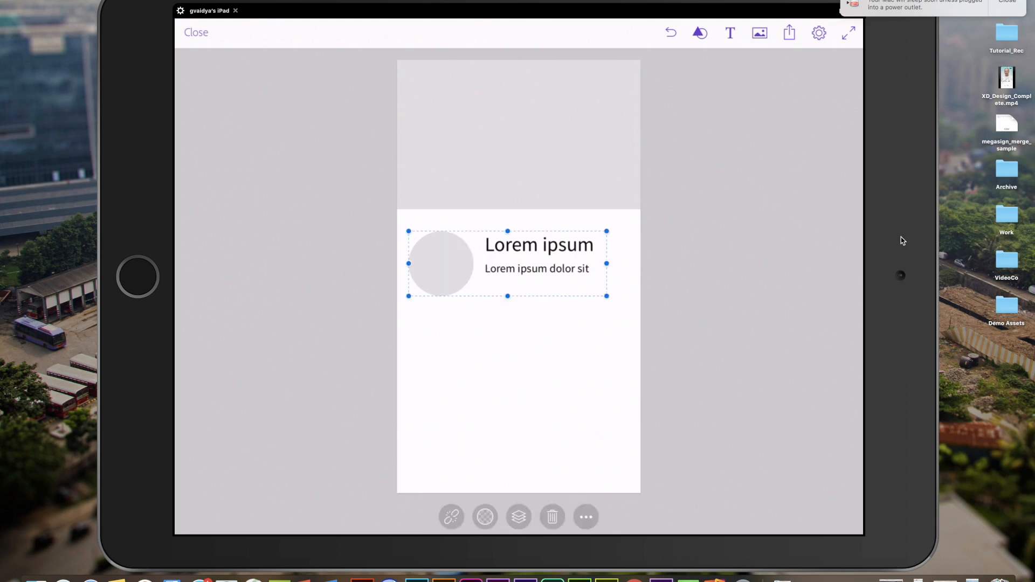
- Look through the drawing gesture help, playing the Circular Image, Circle, Paragraph and Erase examples, and close it
left_click(818, 32)
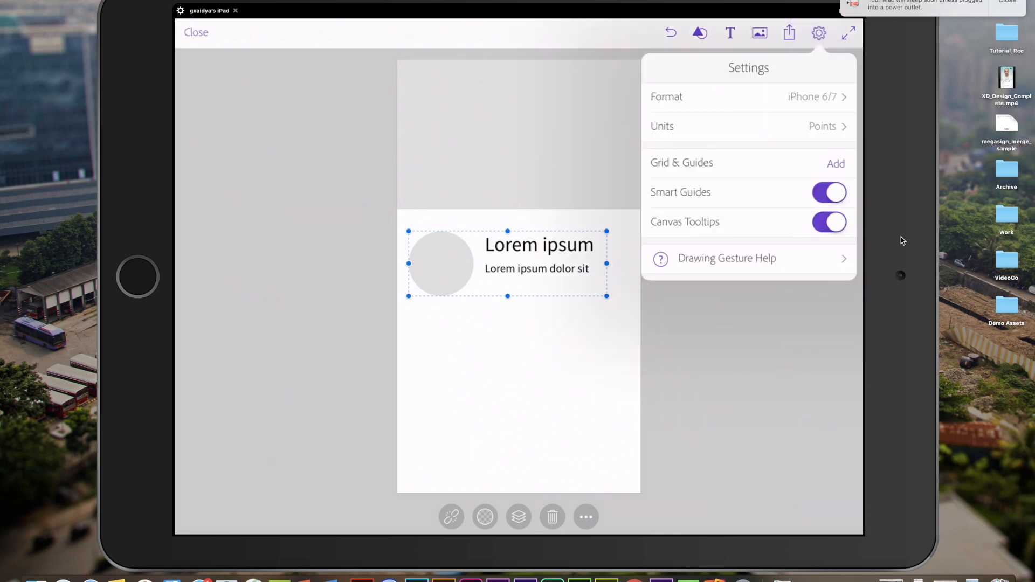
left_click(727, 258)
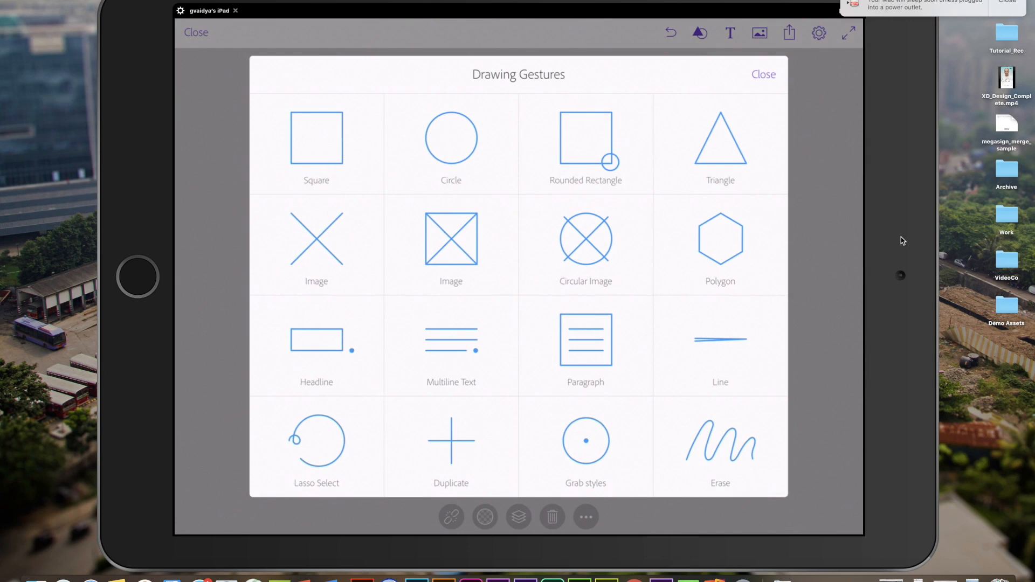
left_click(575, 242)
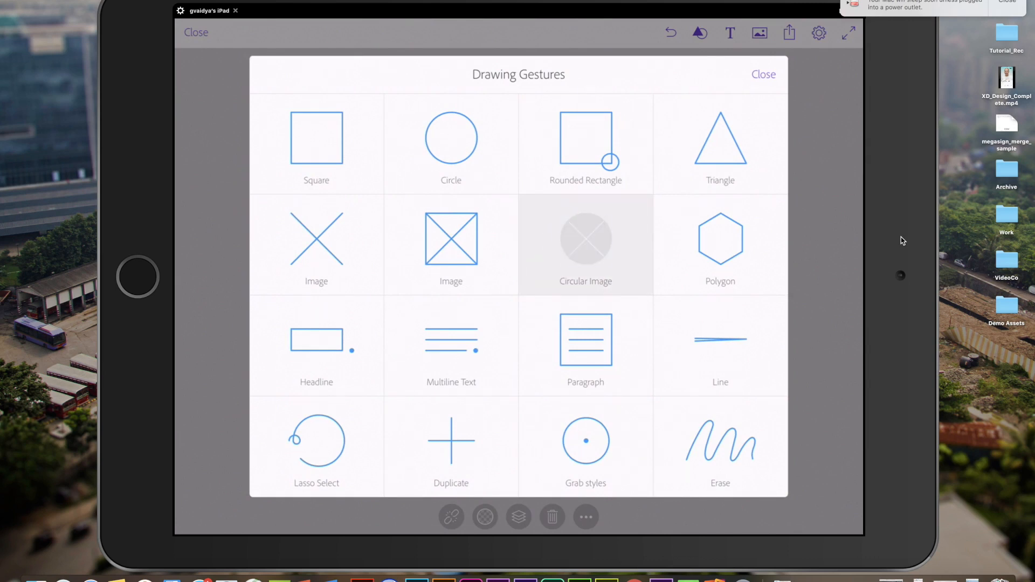
left_click(451, 142)
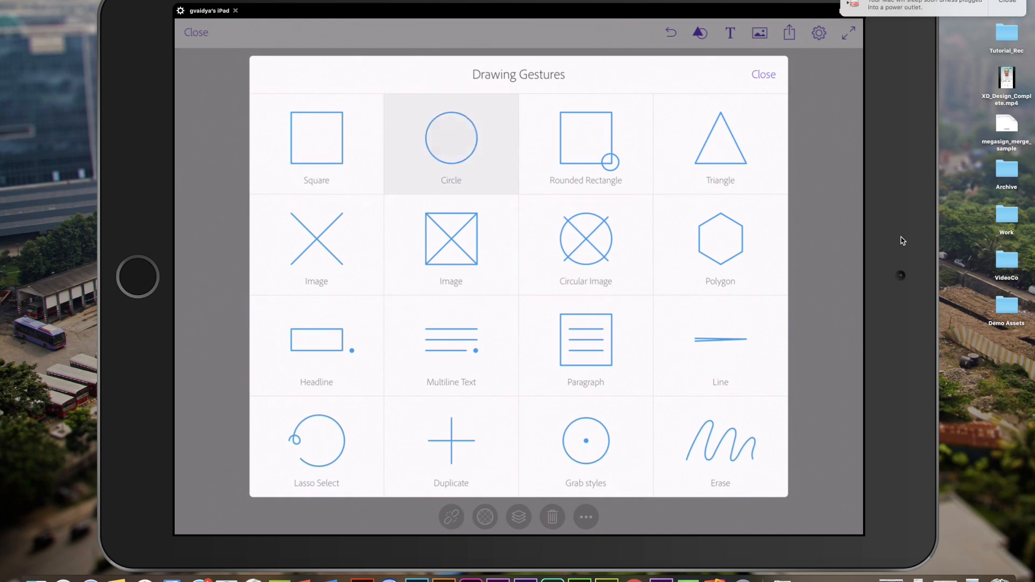
left_click(596, 348)
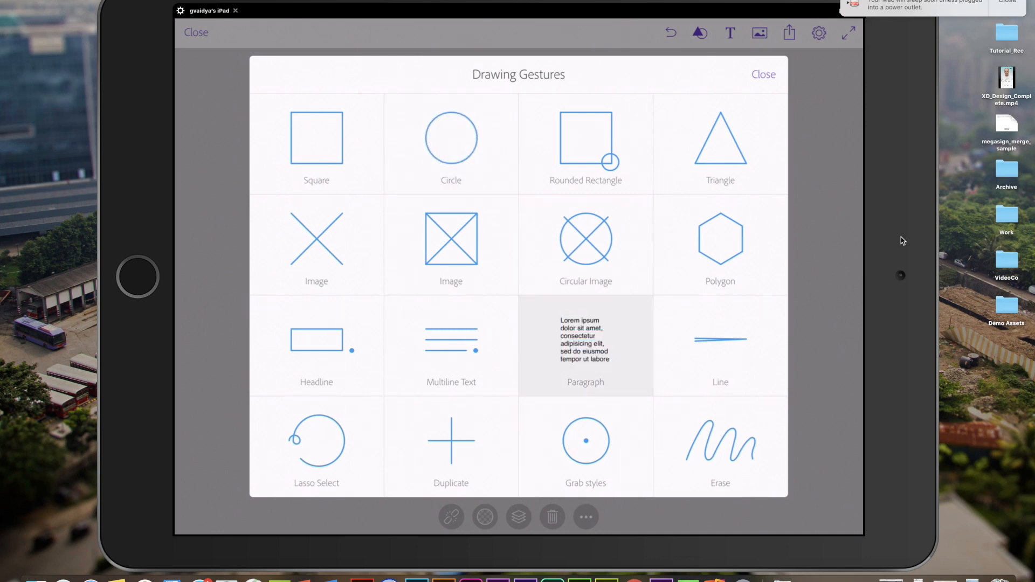
left_click(730, 434)
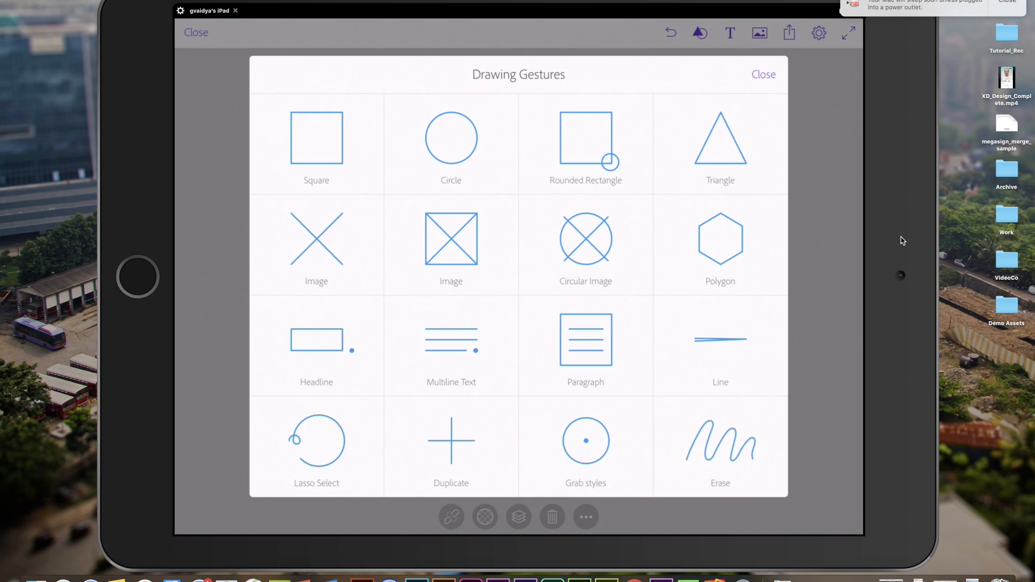
left_click(763, 74)
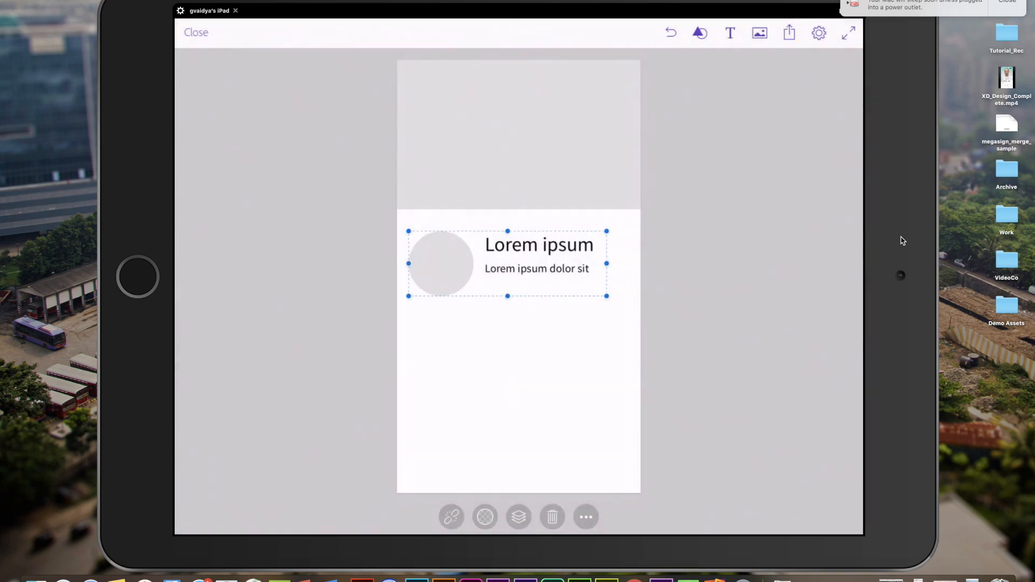
- View the layout in both auto mockups and look over the available sharing and export options
left_click(789, 32)
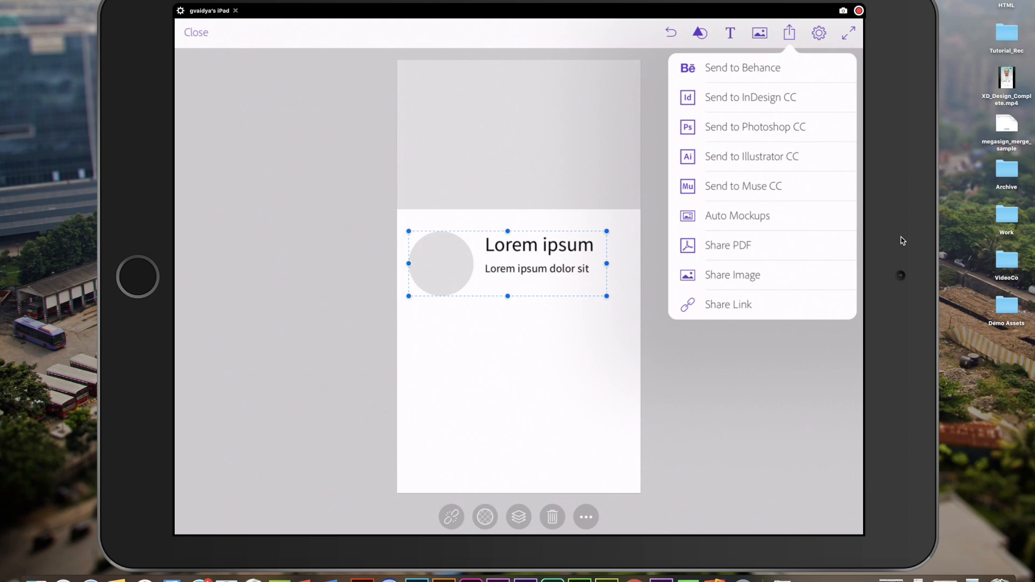
left_click(764, 217)
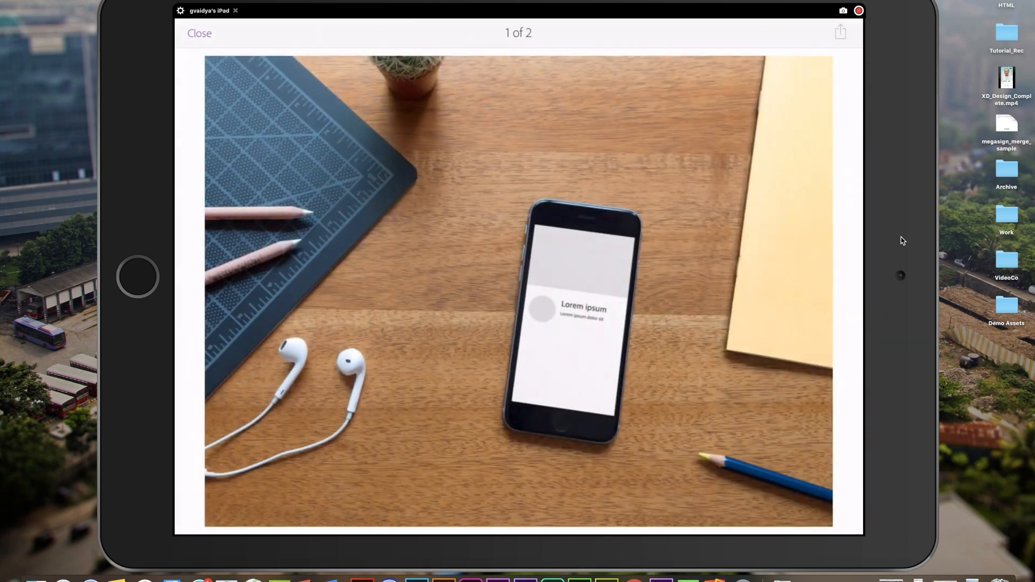
left_click_drag(707, 389, 420, 386)
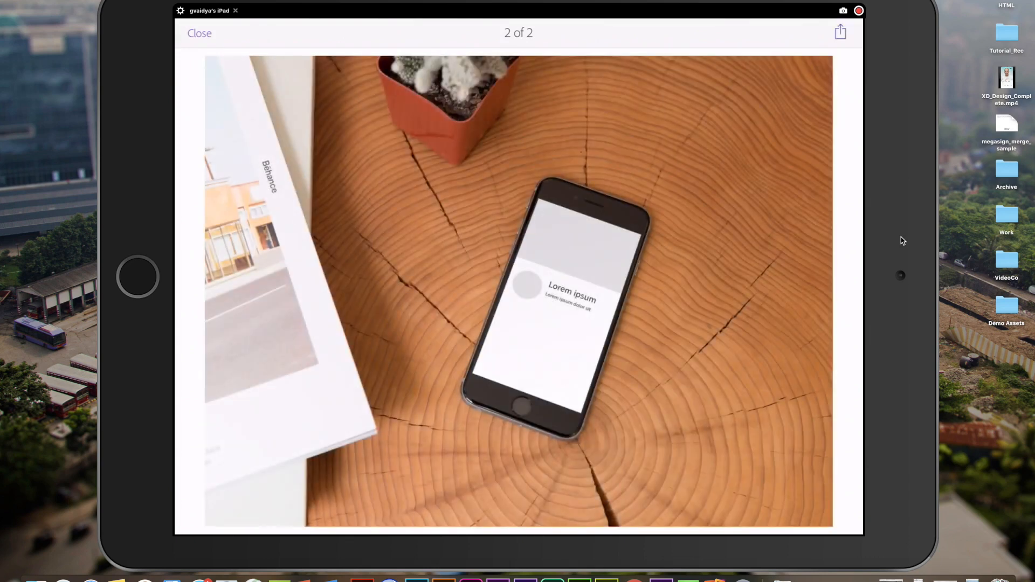
left_click(199, 33)
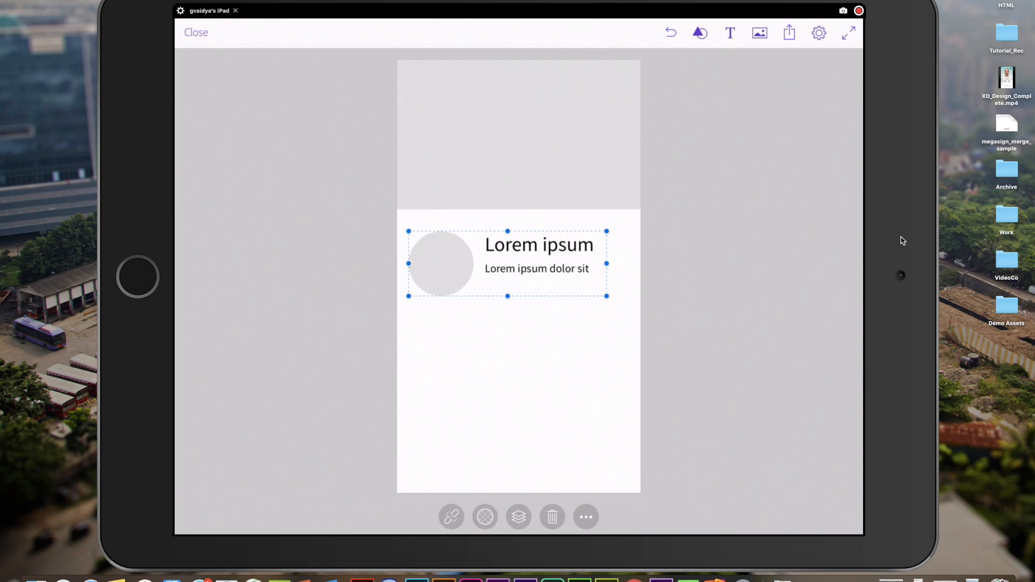
left_click(789, 33)
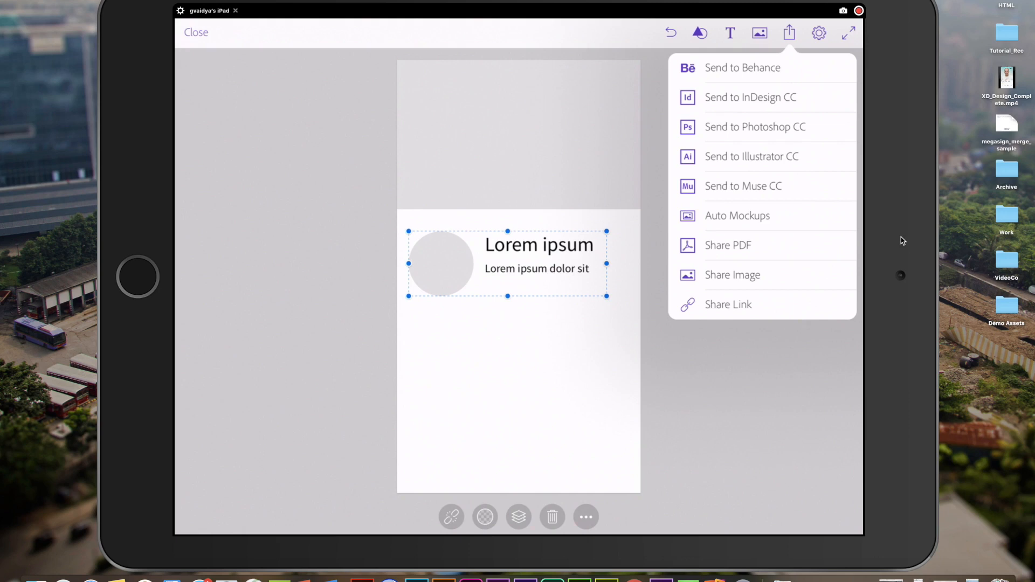
left_click(764, 419)
- Leave this layout, open the "Check spots nearby" screen from the four-screen wireframe project and send it to Illustrator CC
left_click(195, 32)
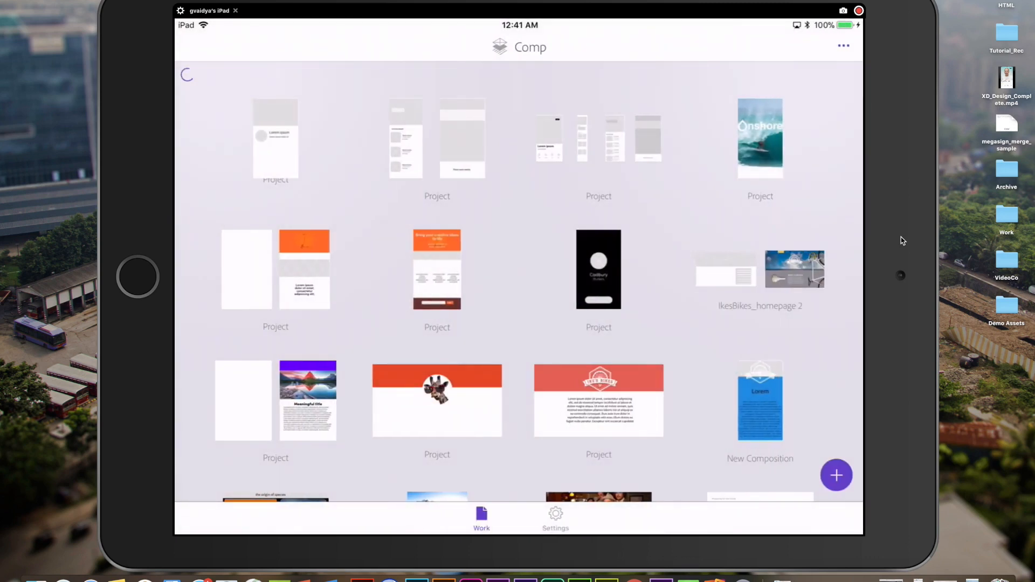
left_click(598, 139)
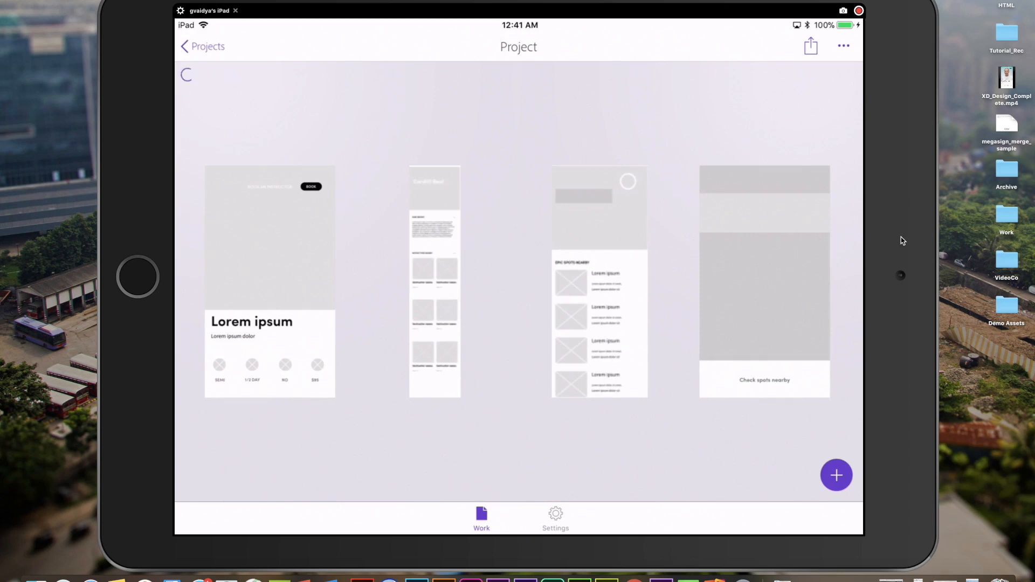
left_click(776, 319)
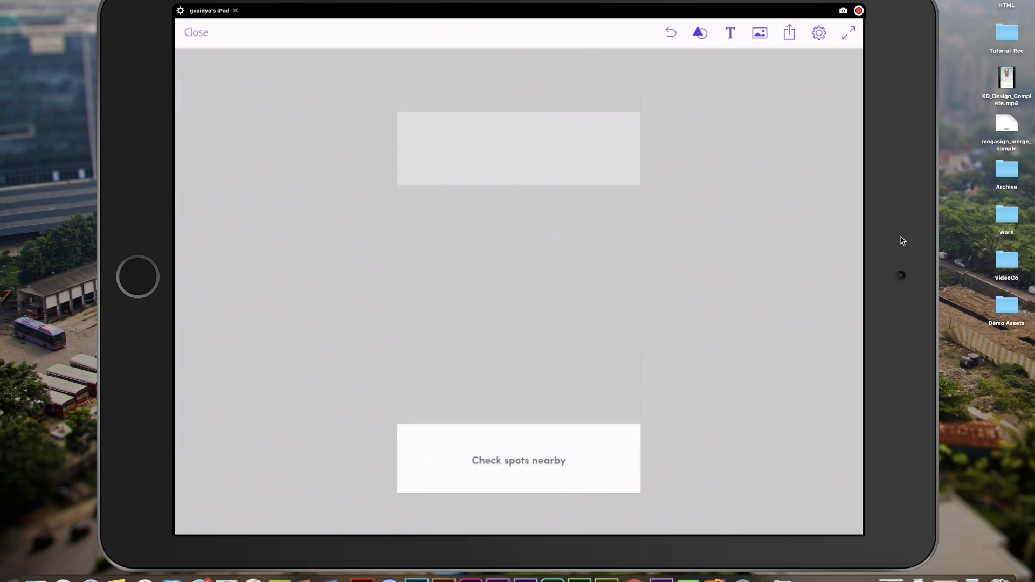
left_click(195, 32)
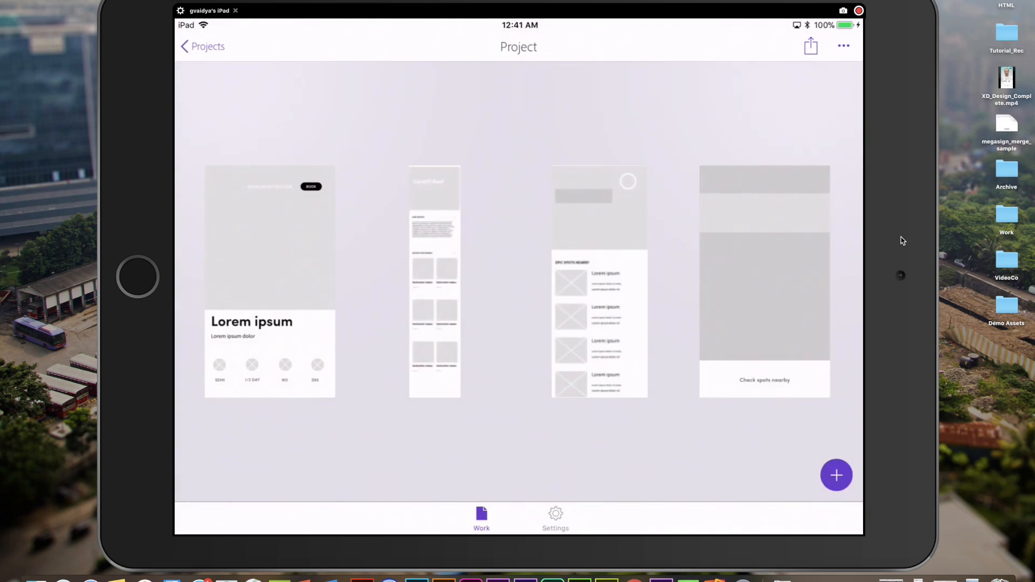
left_click(763, 308)
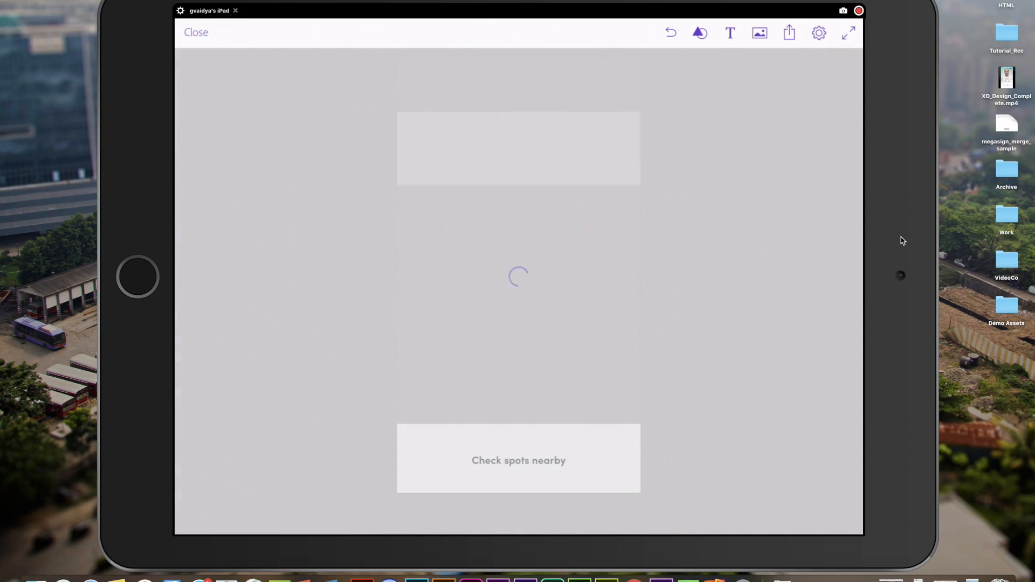
left_click(790, 30)
left_click(794, 155)
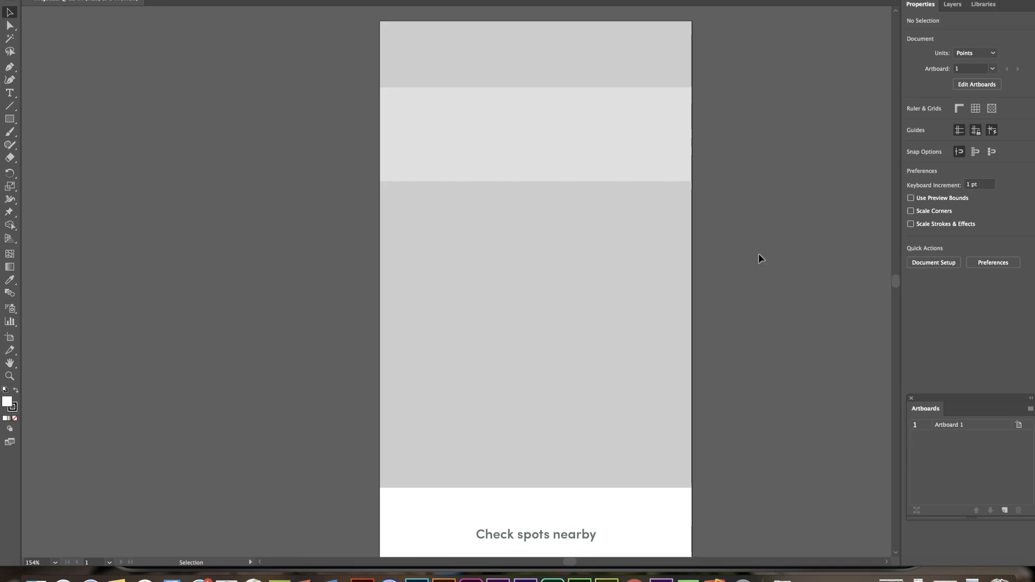
- In Illustrator, select the background rectangles of the "Check spots nearby" artboard to check that they are editable shapes
left_click(550, 301)
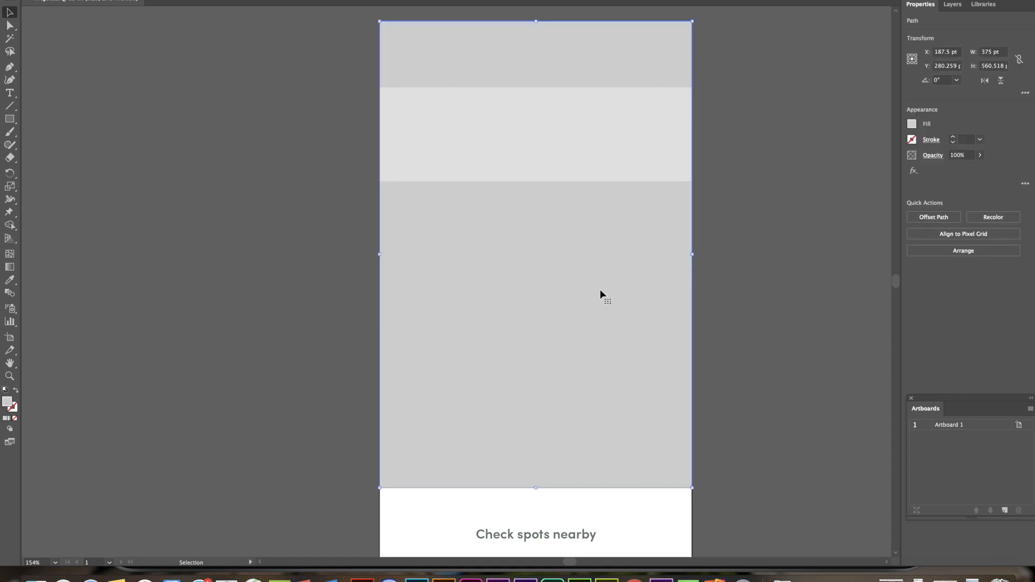
scroll(599, 290, "left", 2)
scroll(599, 290, "right", 1)
scroll(598, 289, "down", 2)
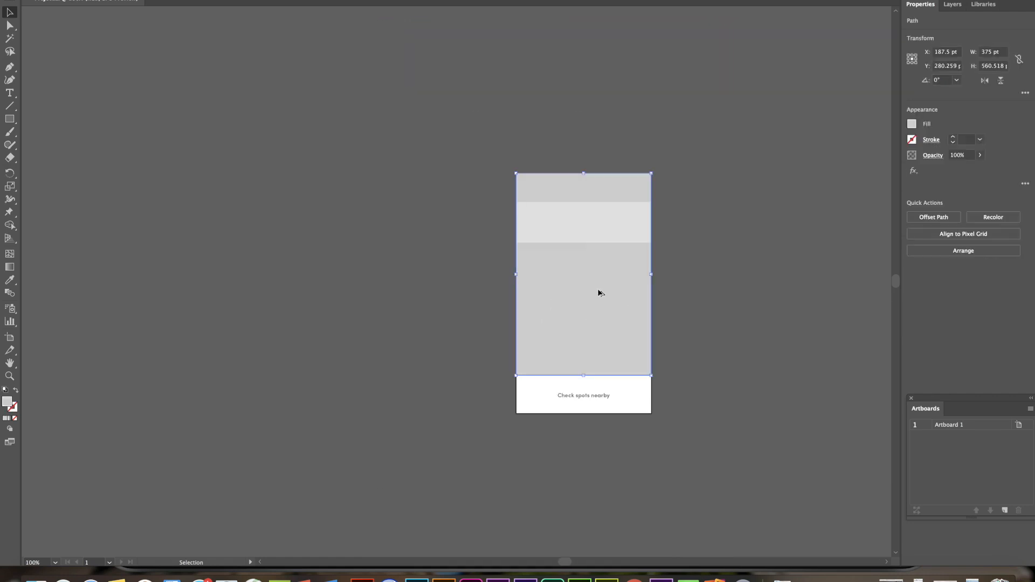
left_click(593, 237)
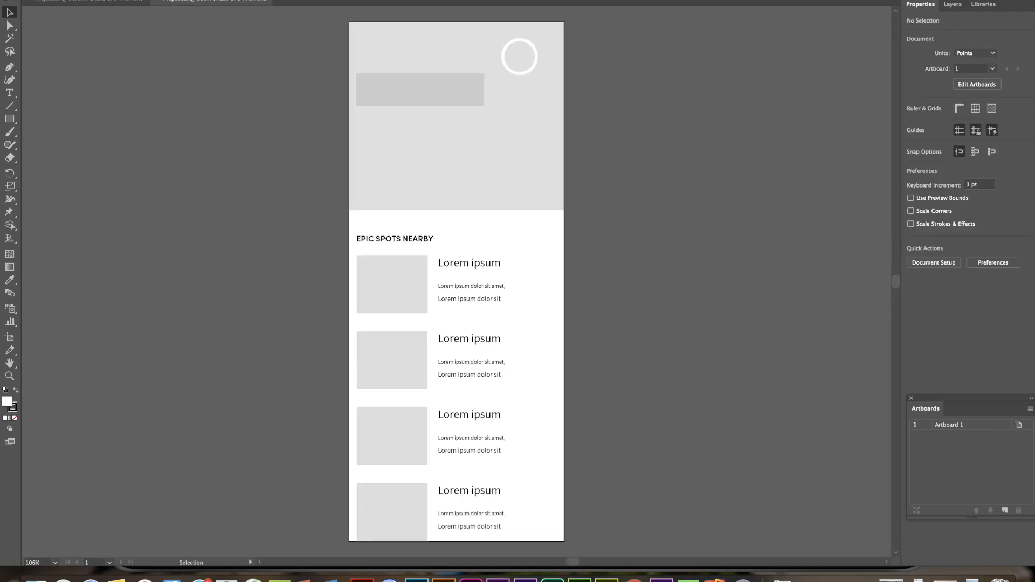
- Inspect the contents of Layer 1 and the list item groups in the "EPIC SPOTS NEARBY" artboard, leaving nothing selected
left_click(952, 5)
left_click(935, 21)
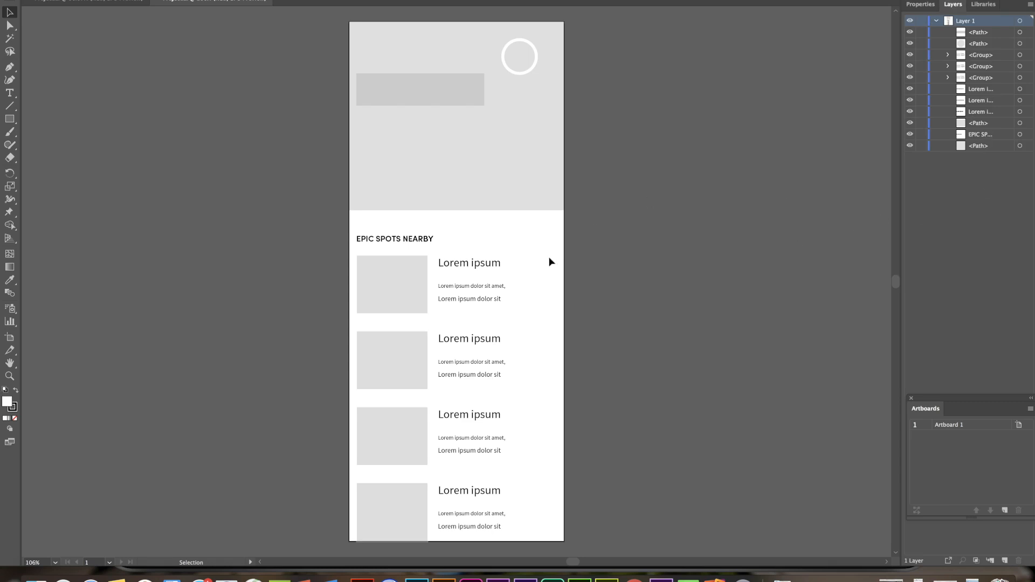
left_click(399, 354)
left_click(390, 453)
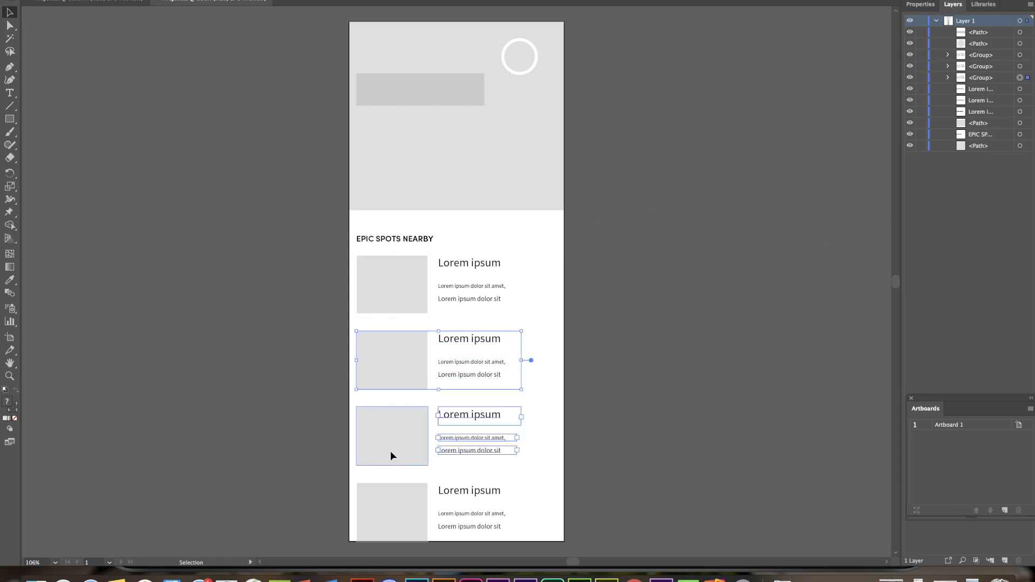
left_click(385, 354)
left_click(388, 299)
left_click(198, 117)
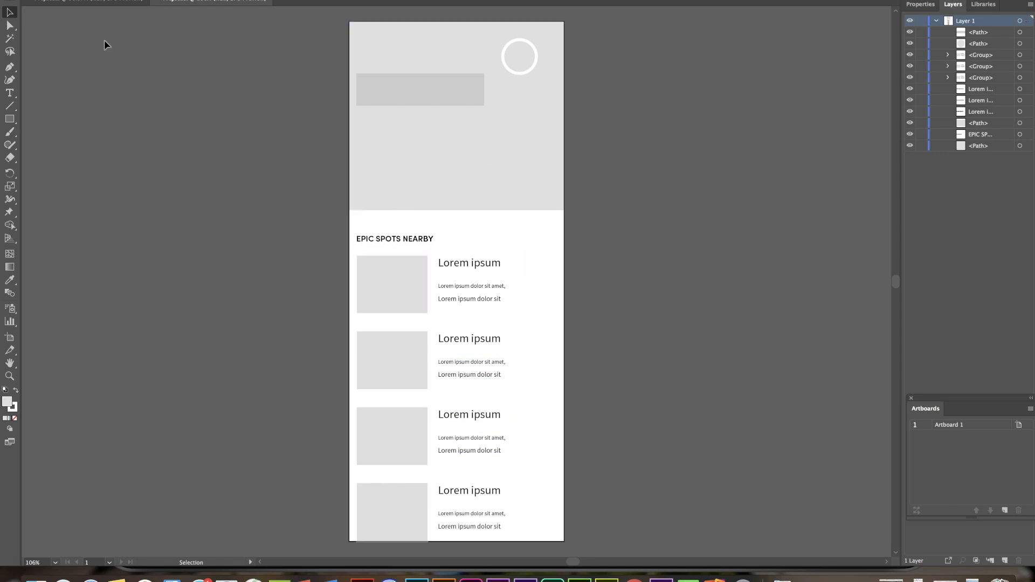
- Open the recent file OnShore_Wire_Pages_assembly.ai
left_click(92, 0)
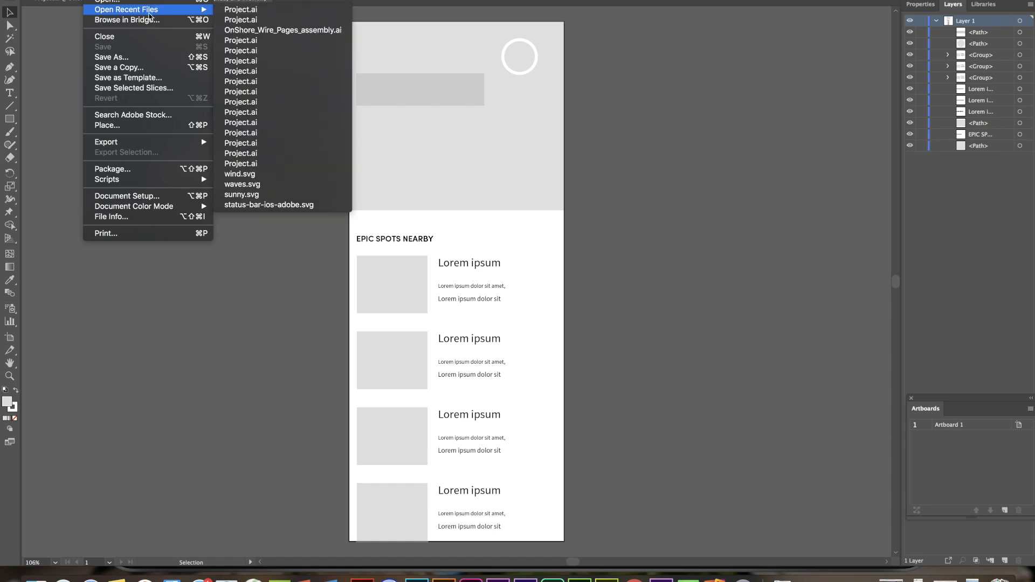
left_click(340, 29)
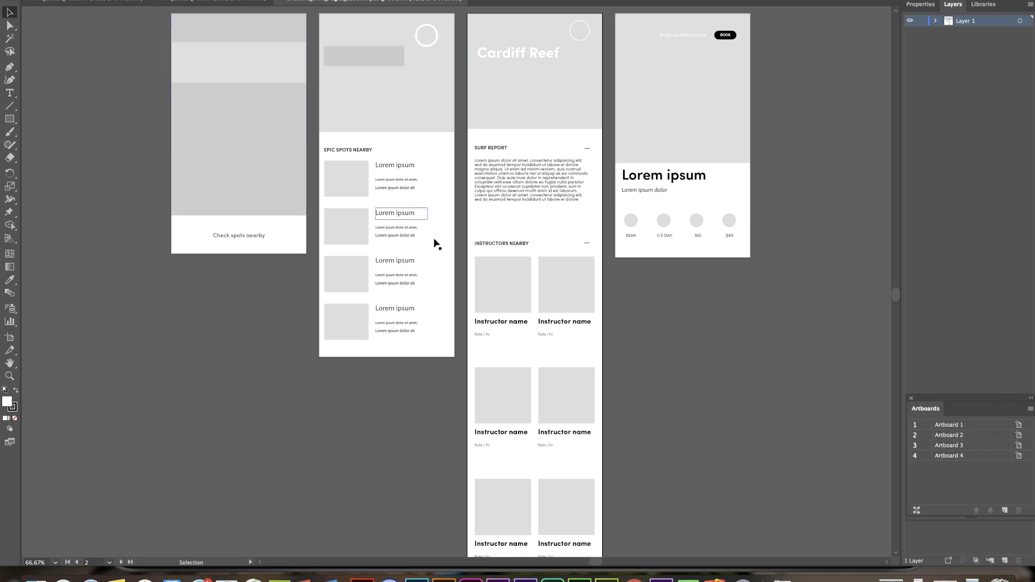
- Look over the four assembled wireframe artboards, from the "Check spots nearby" screen to the booking page
scroll(689, 300, "left", 5)
scroll(689, 300, "right", 6)
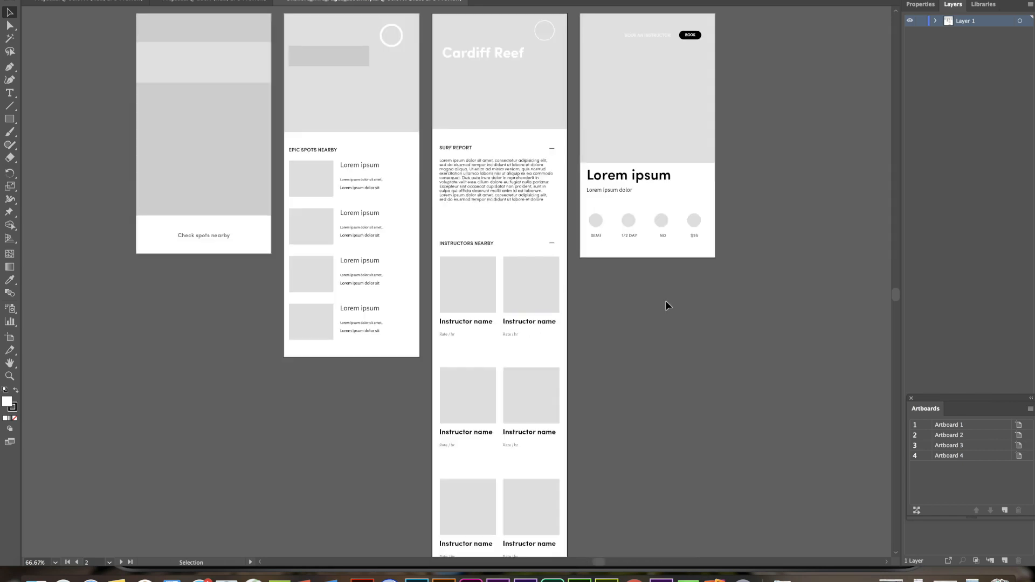
scroll(633, 296, "up", 4)
scroll(632, 296, "down", 5)
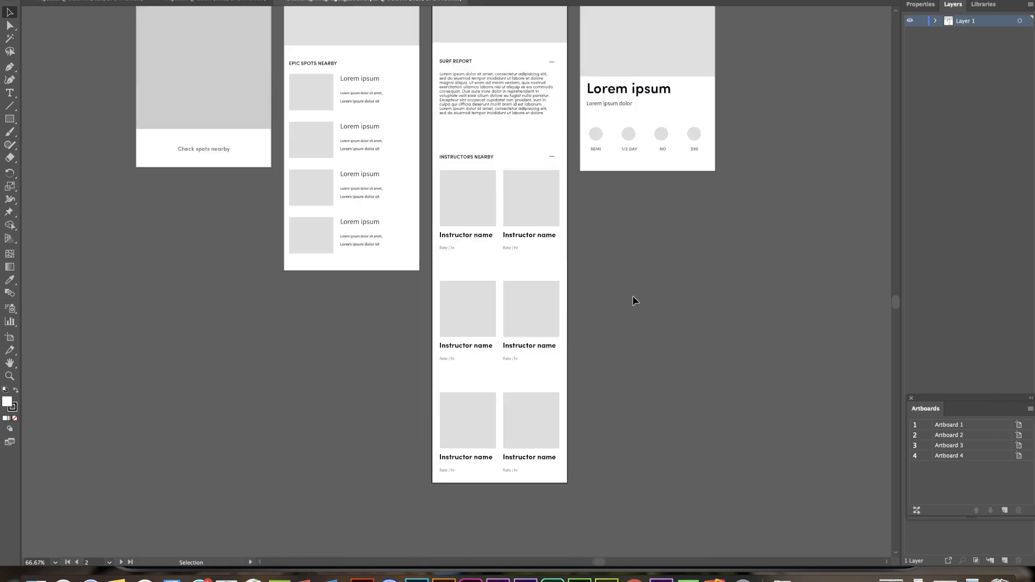
scroll(633, 296, "up", 1)
scroll(633, 296, "up", 2)
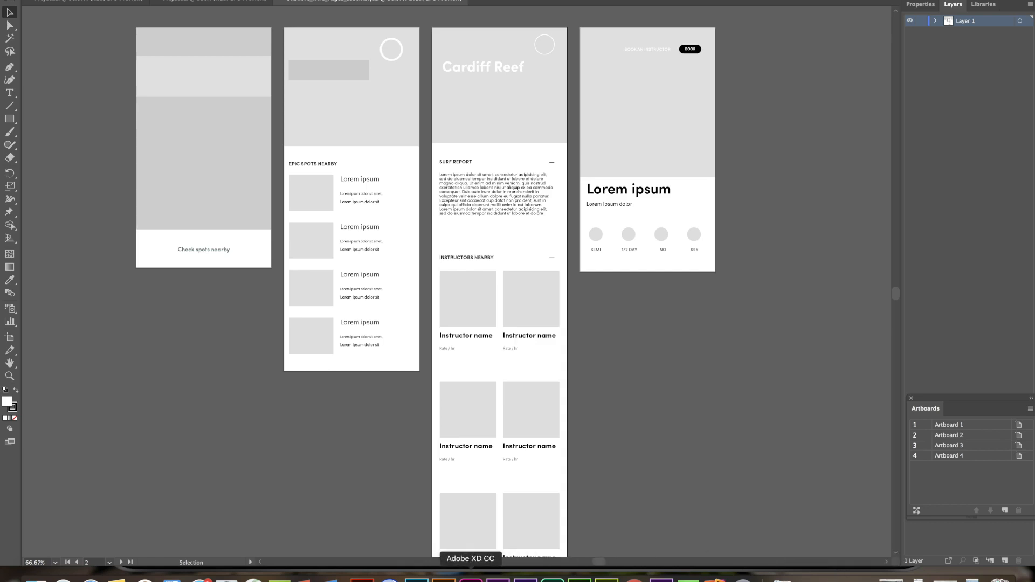
- Switch to Adobe XD, create a new iPhone 6/7/8 document and hide the assets list
left_click(483, 575)
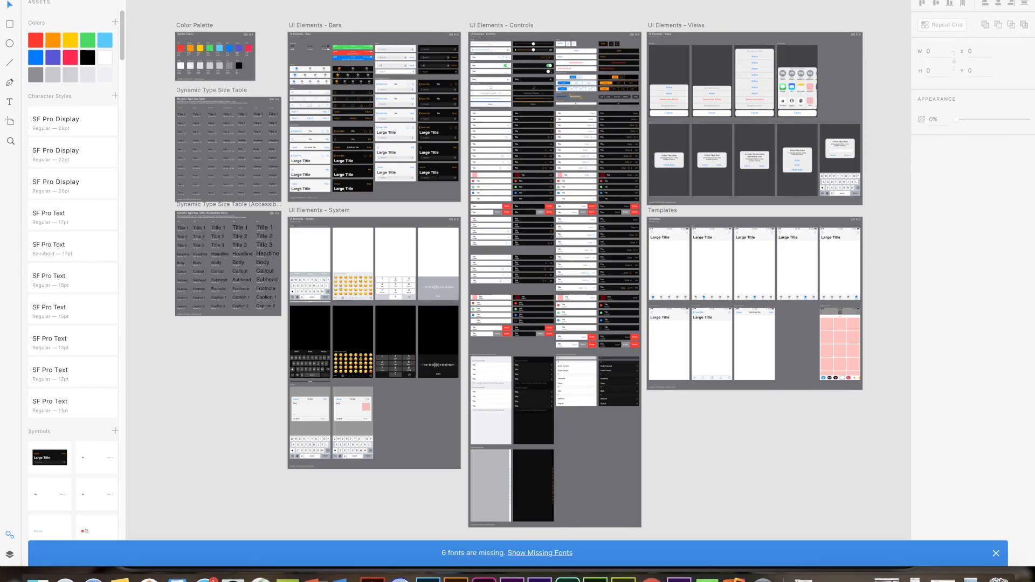
left_click(55, 0)
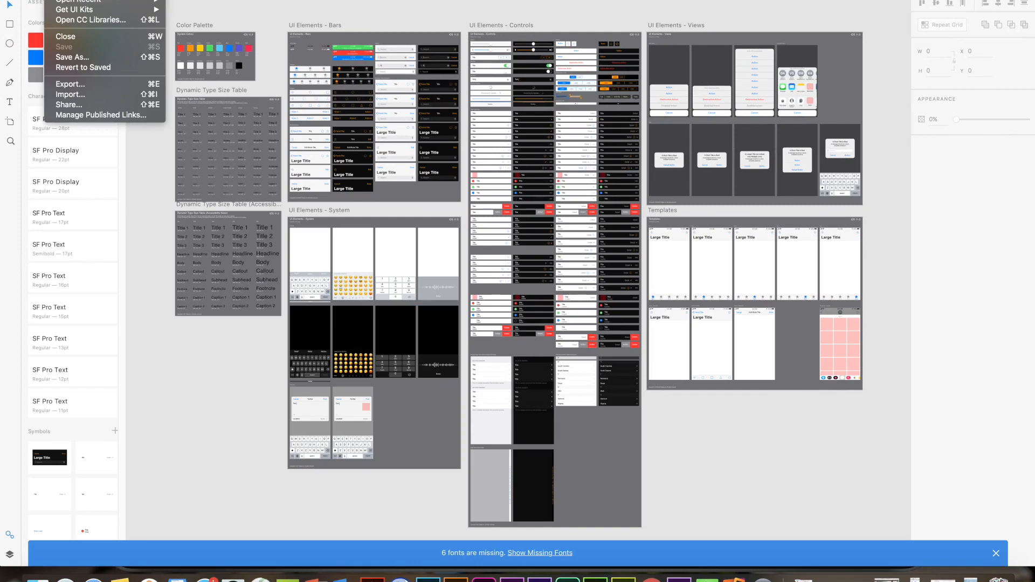
left_click(75, 0)
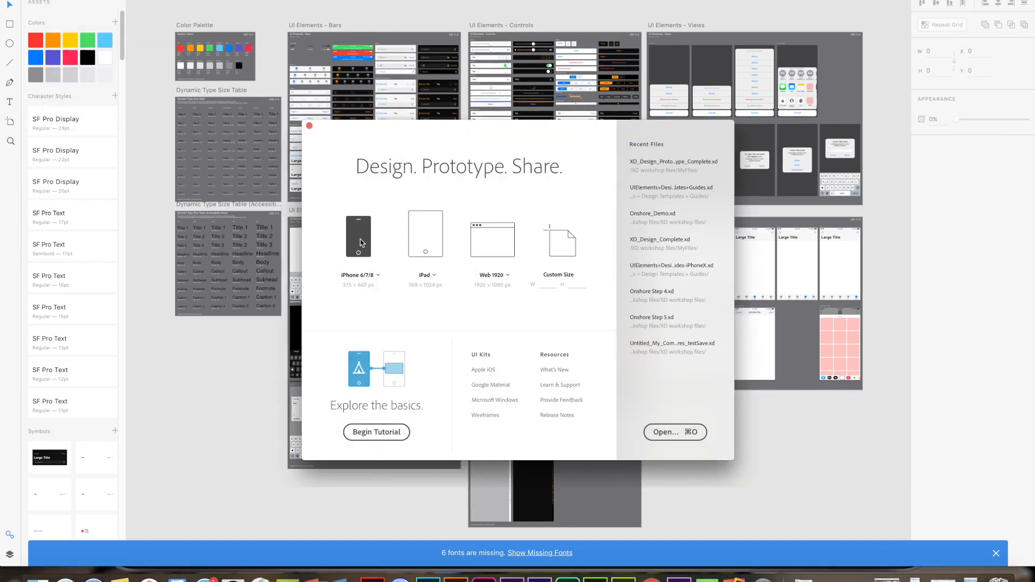
left_click(360, 243)
left_click(448, 102)
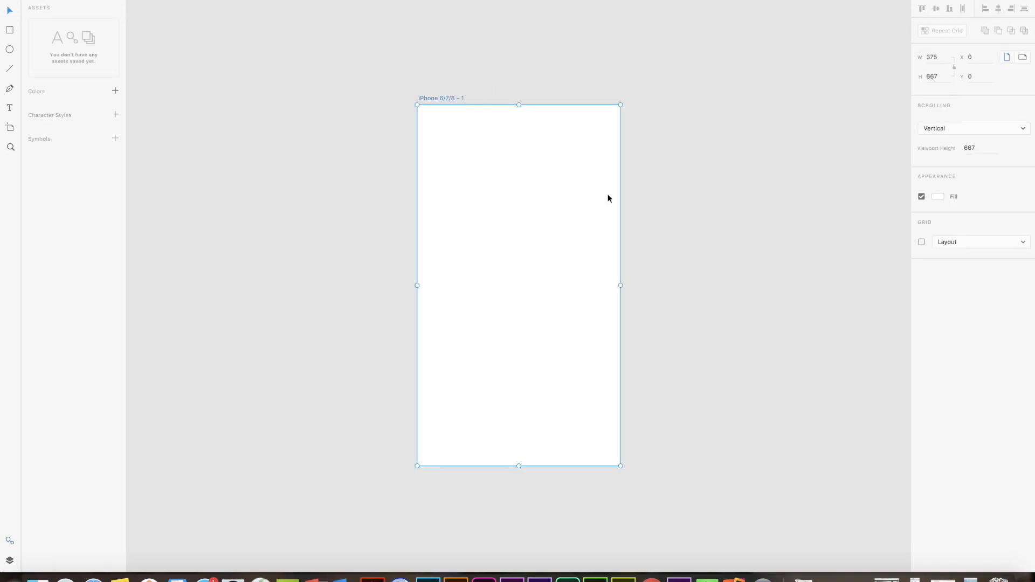
left_click(10, 541)
scroll(409, 231, "up", 2)
left_click_drag(658, 232, 716, 218)
scroll(716, 218, "up", 1)
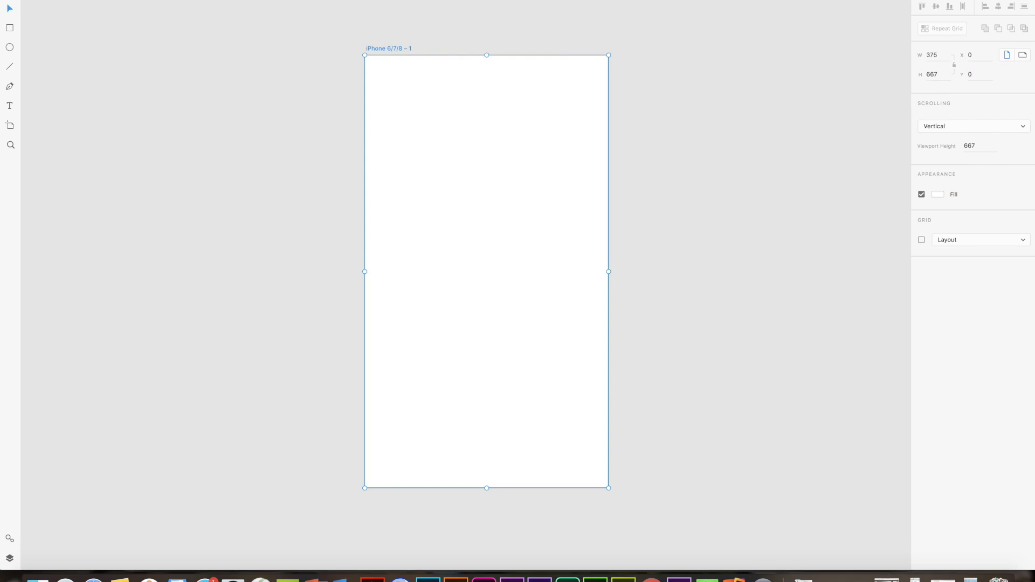
scroll(606, 118, "up", 3)
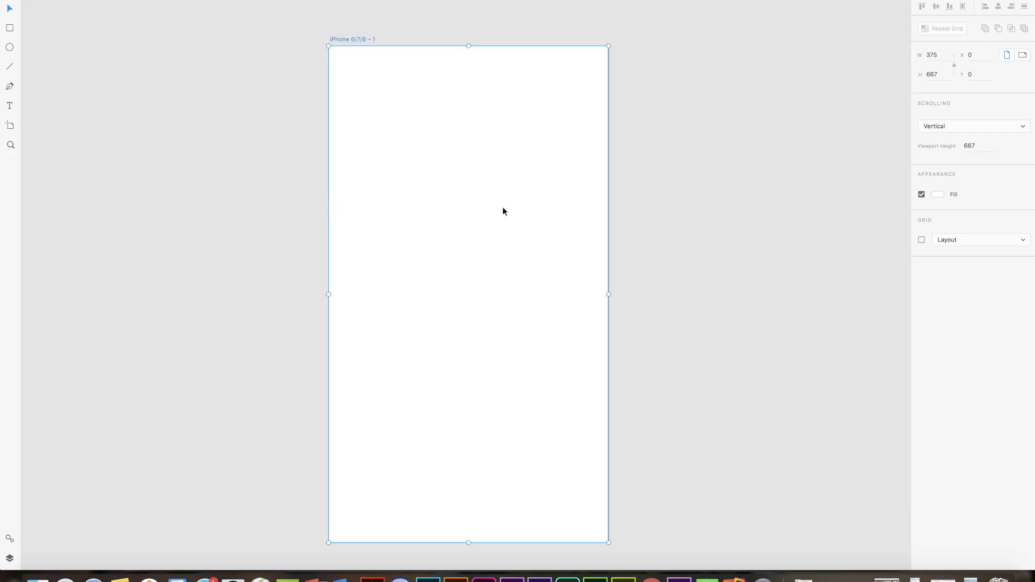
- Show a square grid with a square size of 10 on the iPhone artboard
left_click(662, 139)
left_click(355, 42)
left_click(924, 241)
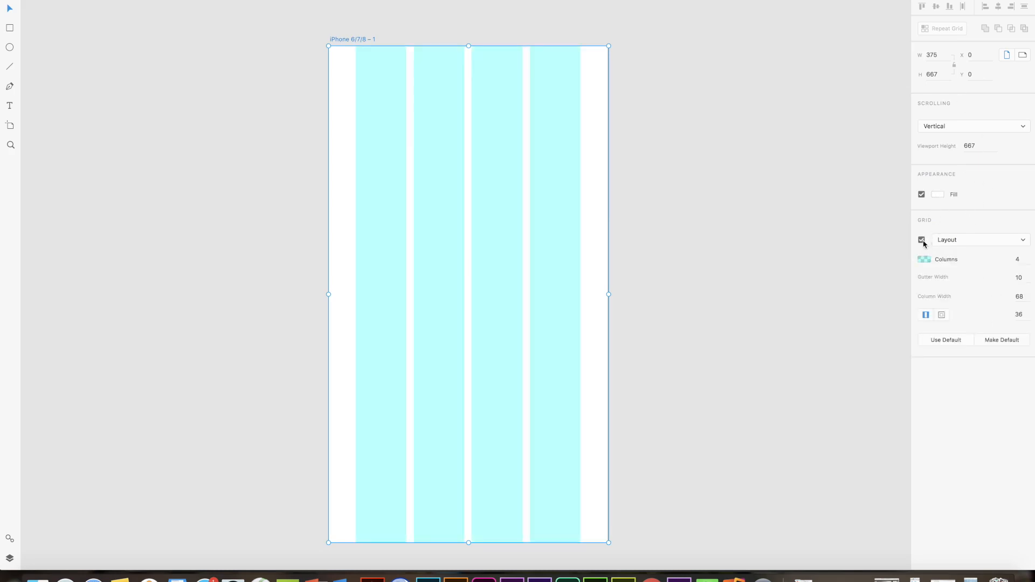
left_click(961, 242)
left_click(962, 247)
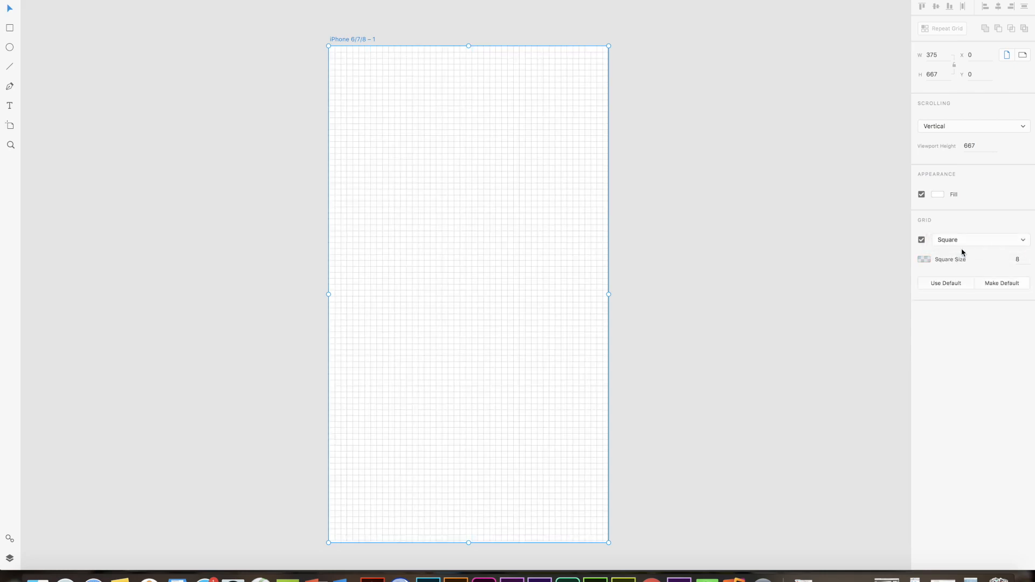
left_click(1019, 260)
type("10")
key("Return")
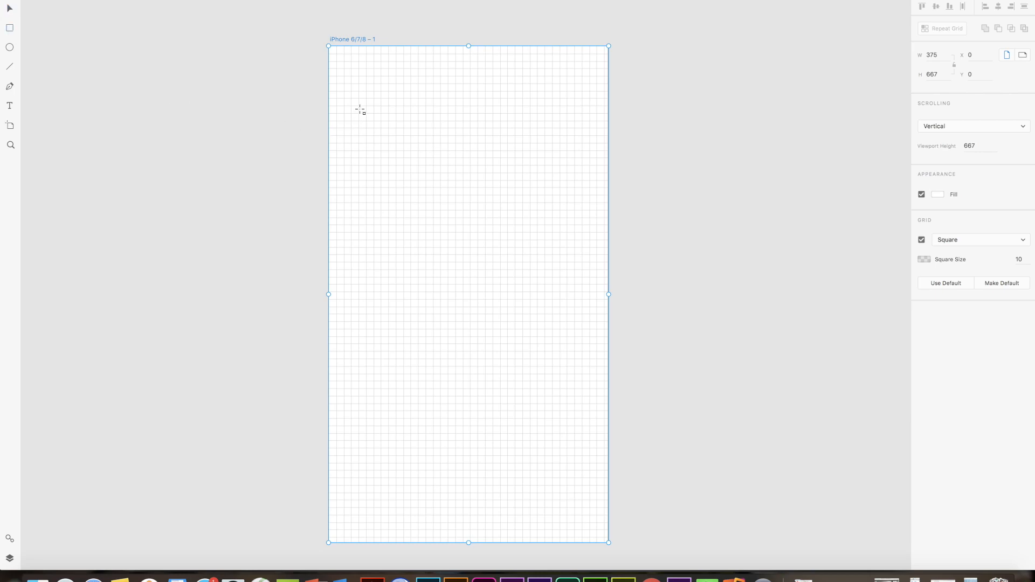
- Draw a rectangle about 290 by 150 near the artboard's upper edge and fill it with solid red
mouse_move(359, 99)
left_mouse_down()
mouse_move(589, 210)
mouse_move(568, 211)
mouse_move(578, 210)
left_mouse_up()
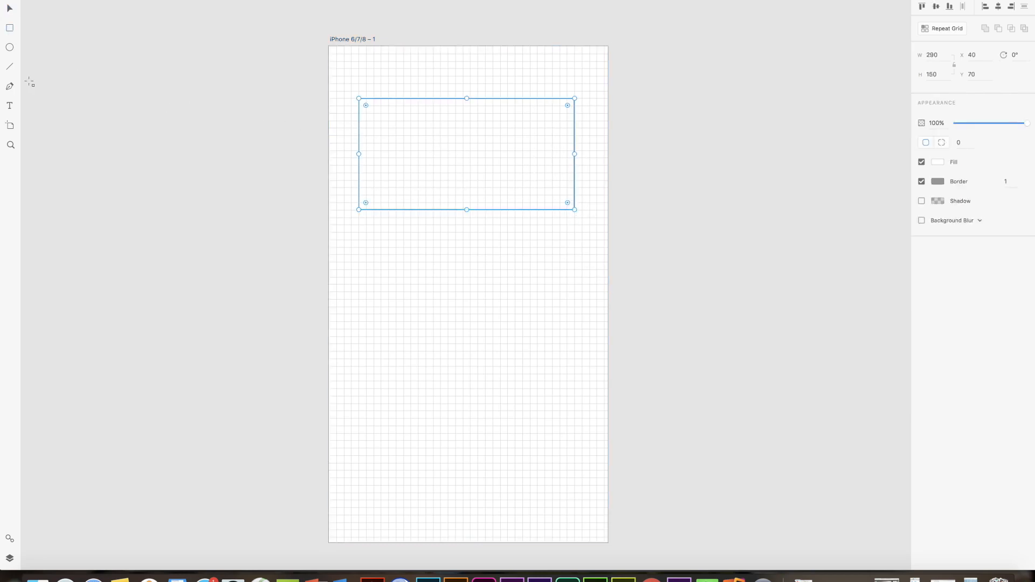
left_click(940, 162)
left_click_drag(841, 157, 878, 117)
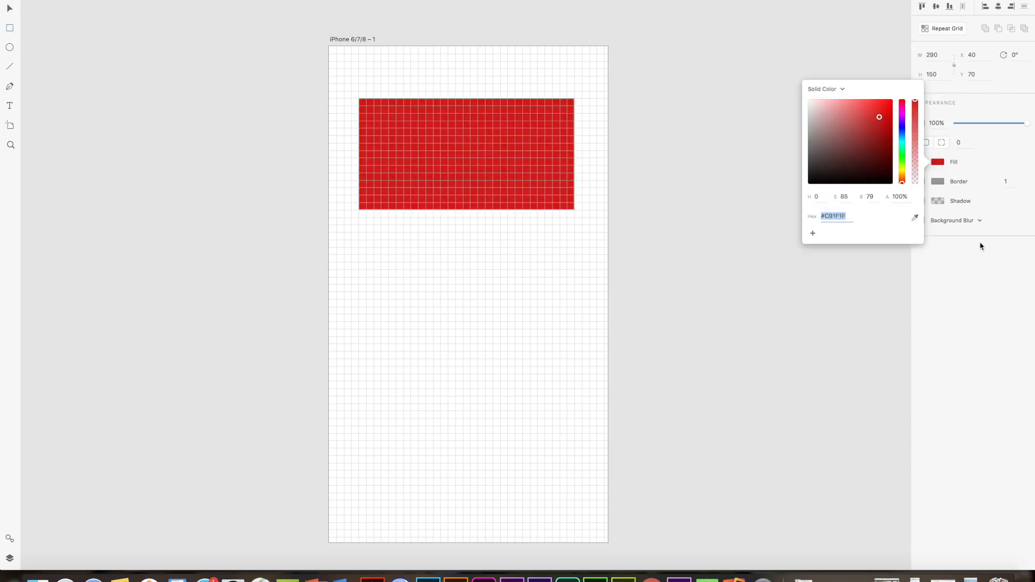
left_click(1004, 306)
- Change the rectangle's red fill to a gradient, and delete the rectangle
left_click(939, 163)
left_click(836, 91)
left_click(835, 98)
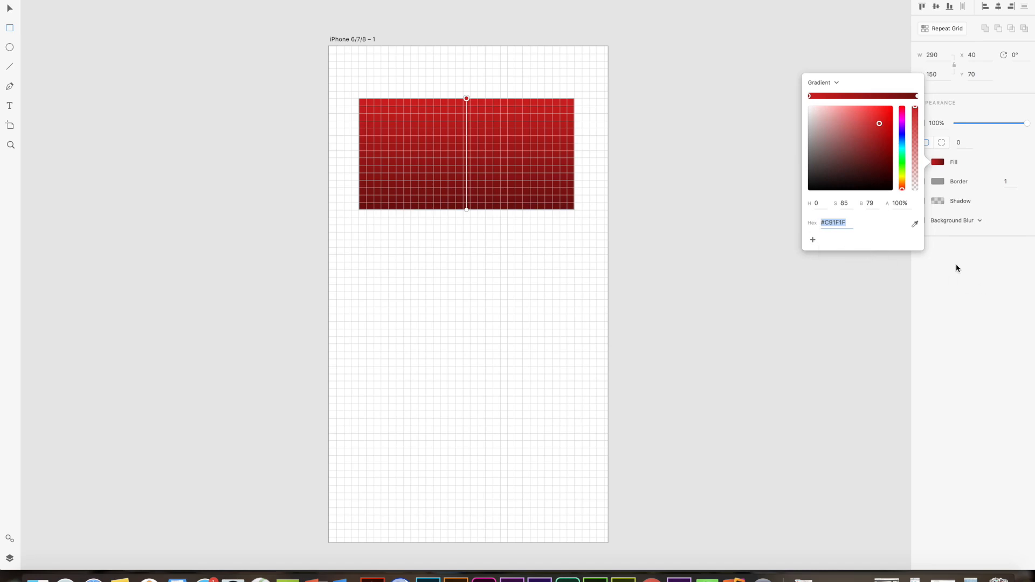
left_click(8, 11)
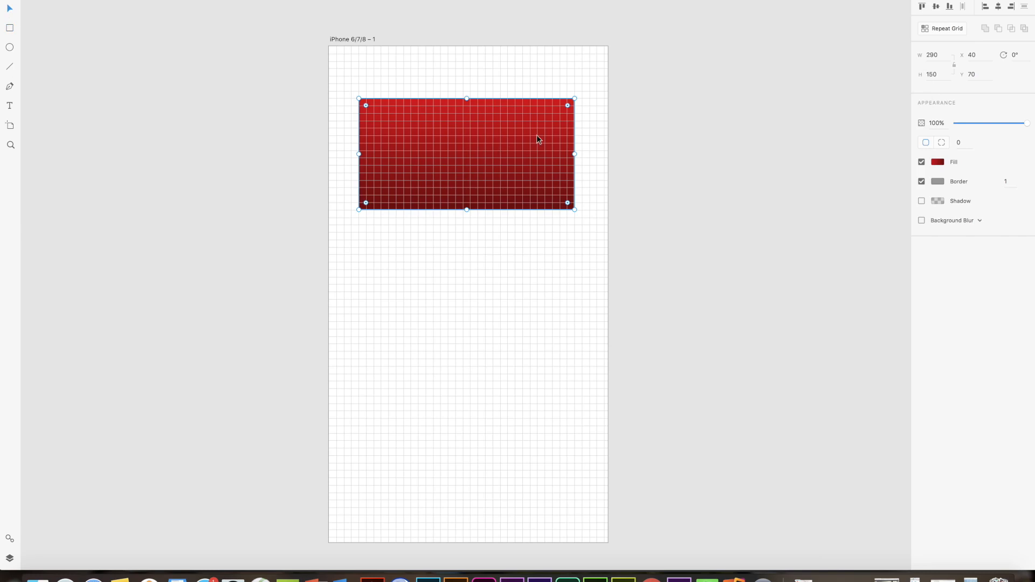
key("Delete")
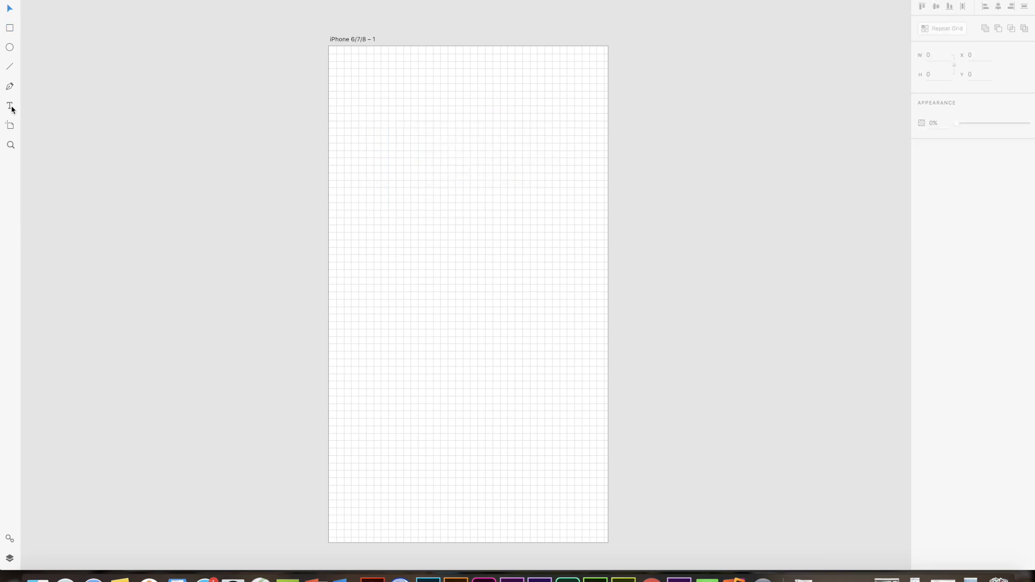
- Draw a winding open path of five points down the artboard with the Pen tool
left_click(10, 87)
left_click(448, 91)
left_click_drag(530, 98, 573, 131)
left_click_drag(545, 165, 531, 191)
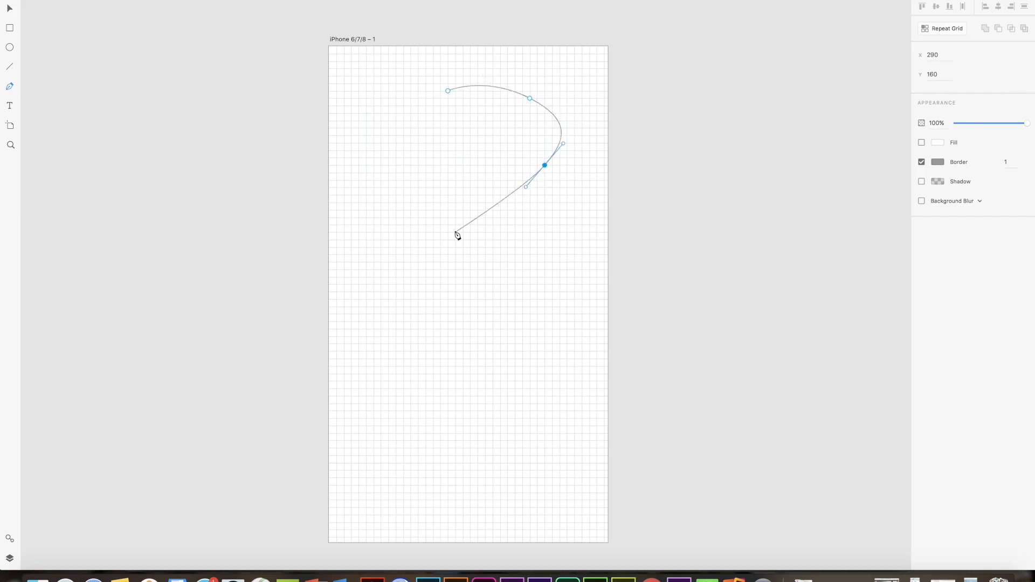
left_click_drag(433, 233, 464, 298)
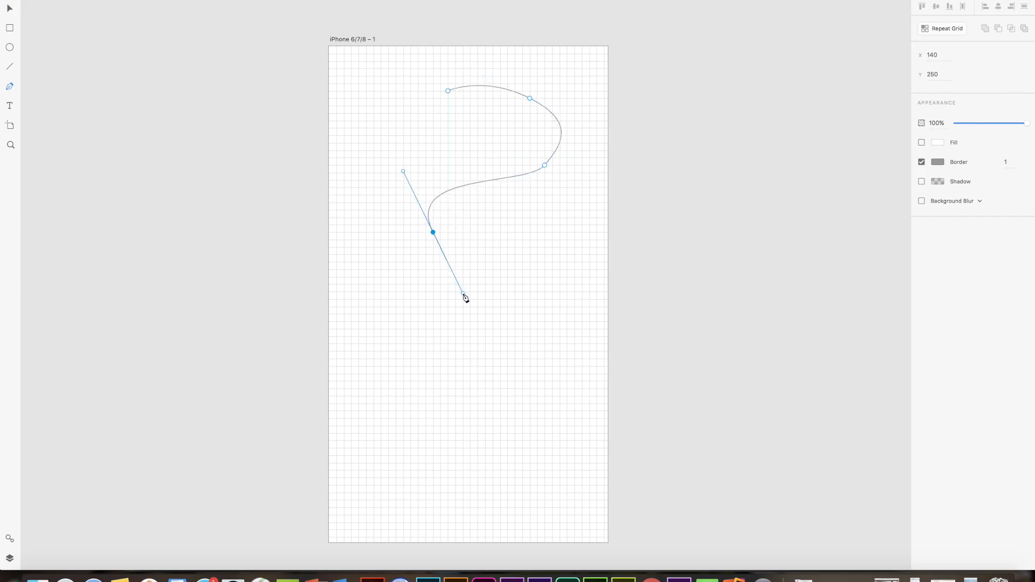
left_click_drag(544, 321, 540, 374)
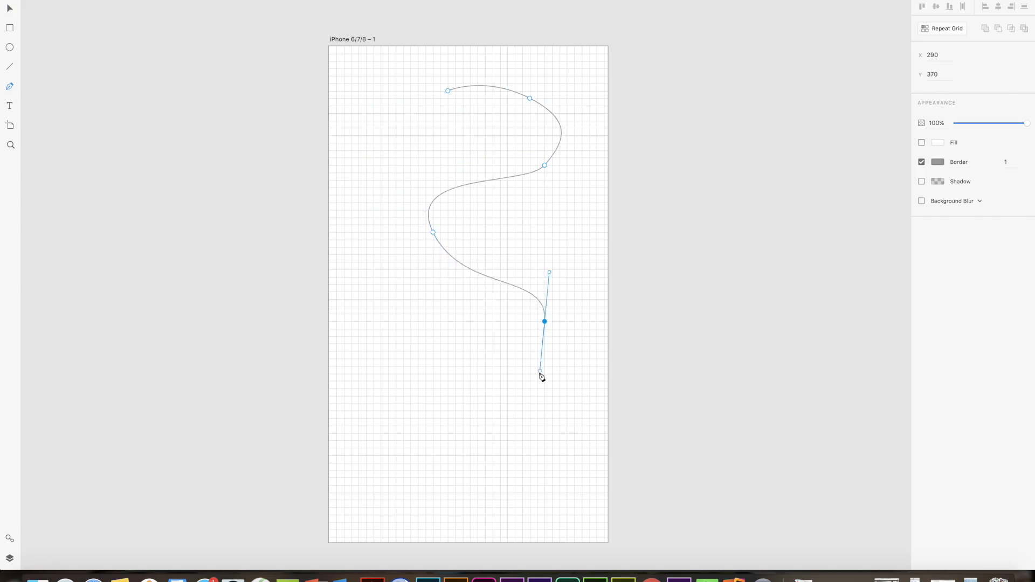
- Move the path's last point up to X 290, Y 310, shift the left bend's point outward and adjust its handle
left_click_drag(544, 320, 543, 276)
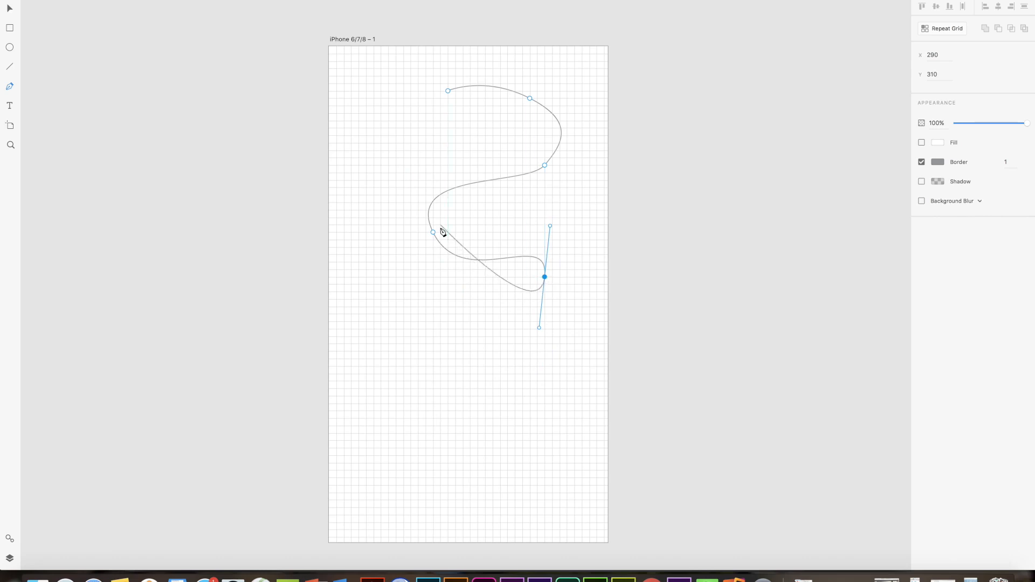
left_click_drag(433, 232, 420, 241)
left_click_drag(448, 301, 430, 287)
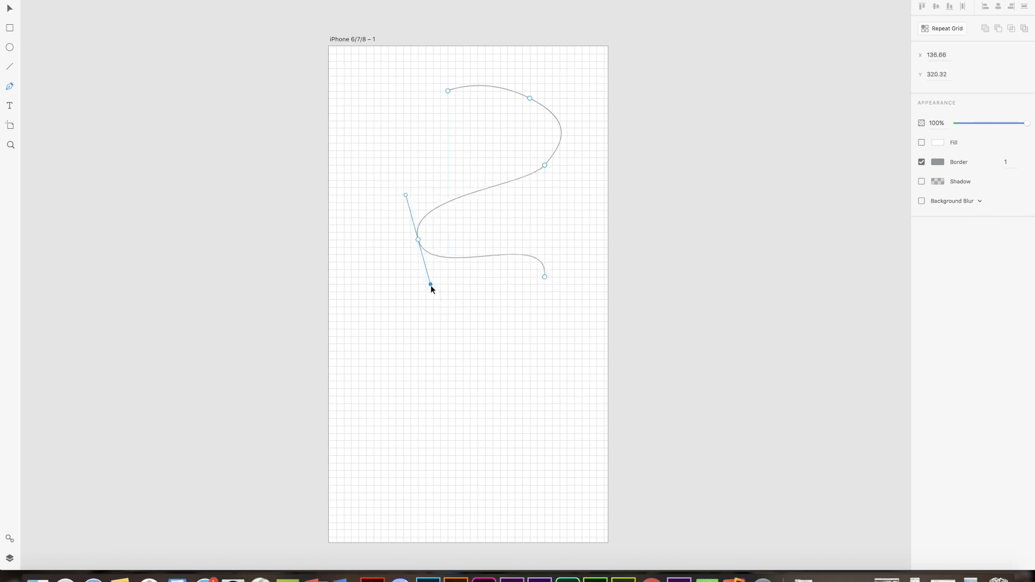
left_click_drag(544, 279, 549, 168)
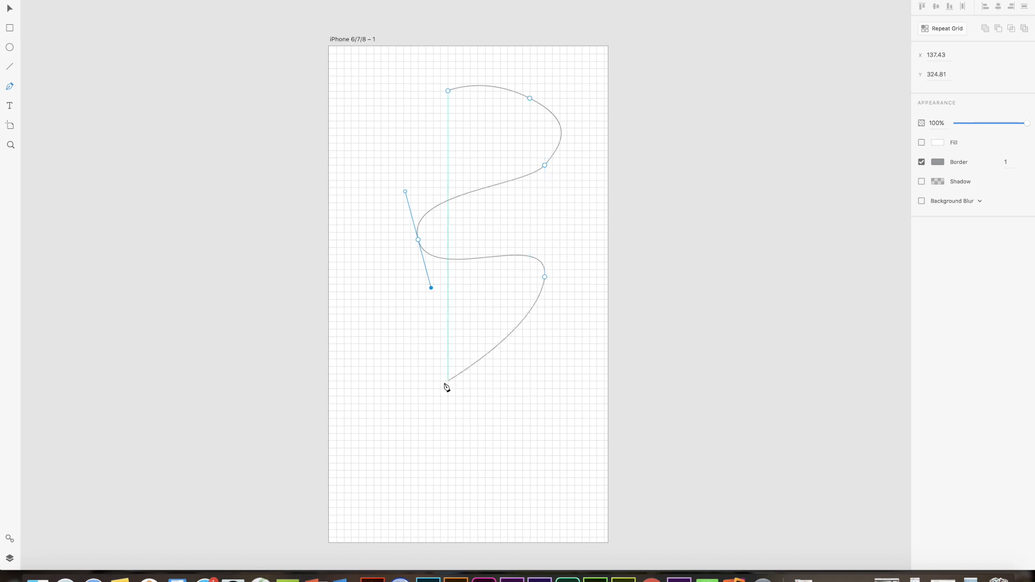
- Continue the path with a curve point at about X 190, Y 430 and a left corner point, and close it at its start
left_click_drag(463, 388, 469, 368)
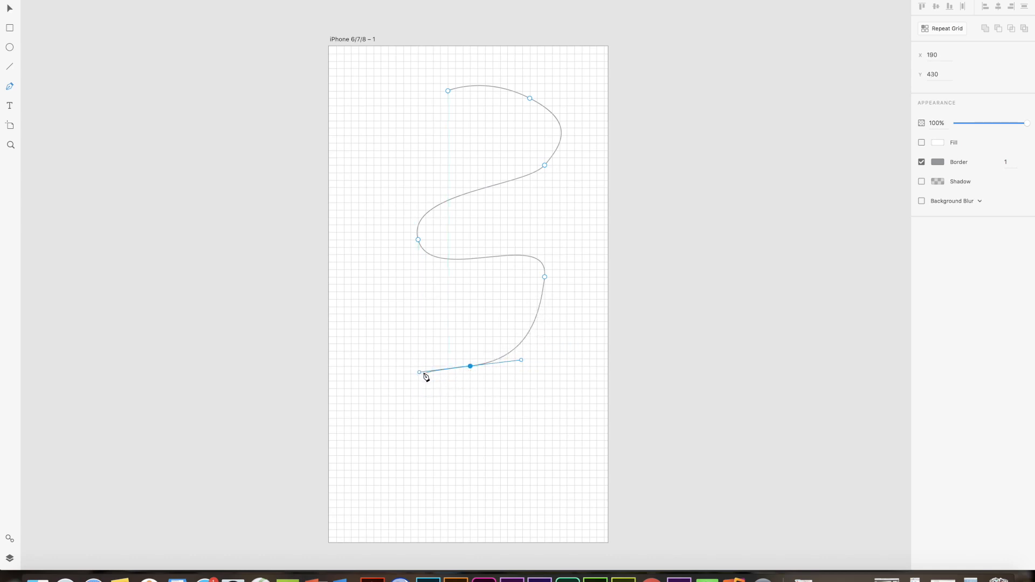
left_click_drag(419, 372, 414, 309)
left_click(366, 180)
left_click(447, 91)
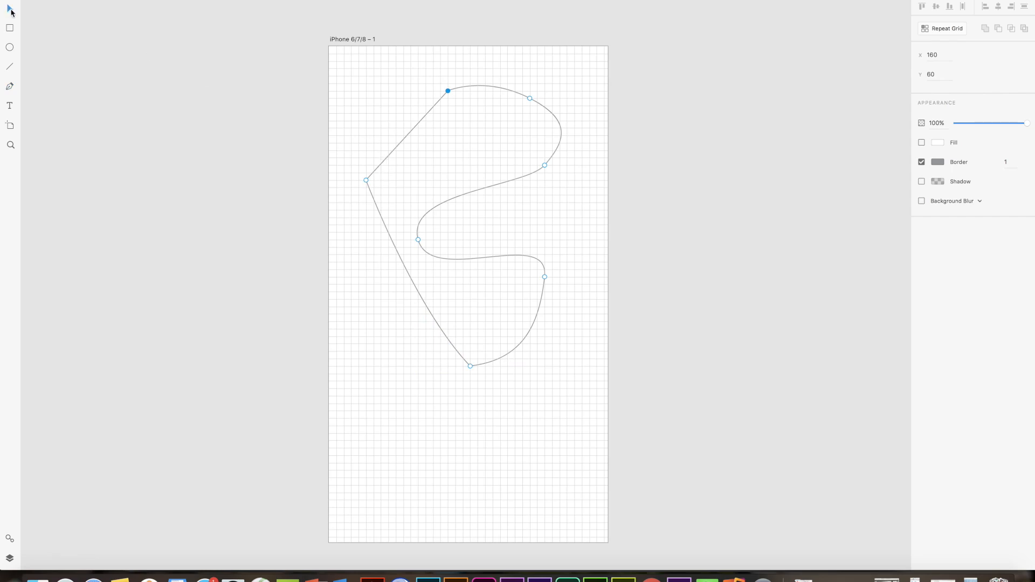
- Select the closed curved shape and delete it from the artboard
left_click_drag(367, 90, 653, 389)
key("Delete")
left_click_drag(312, 141, 540, 273)
key("Delete")
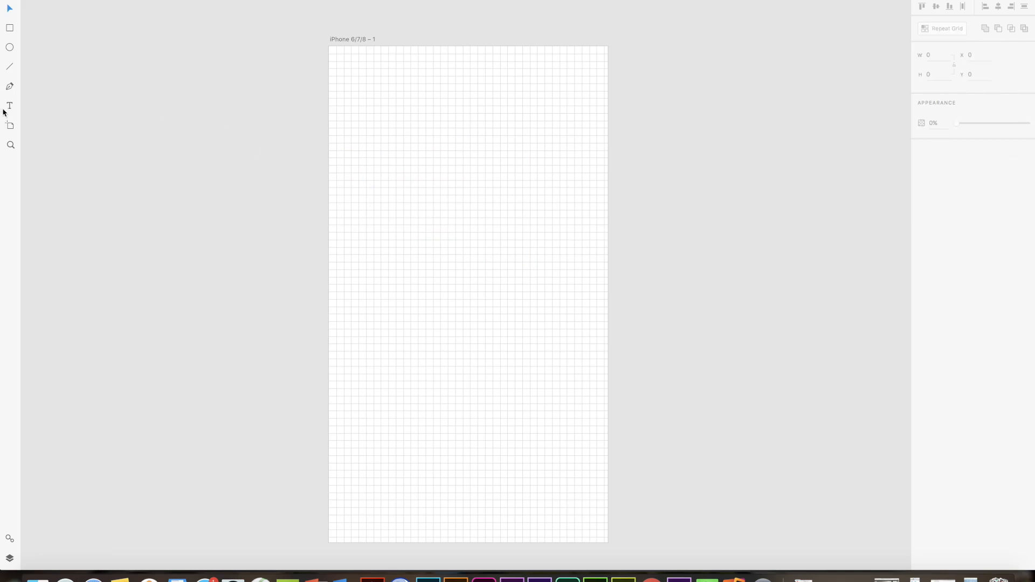
- Add the point text "ADOBE", enlarge it to about size 87 and place it across the artboard's upper area
left_click(469, 166)
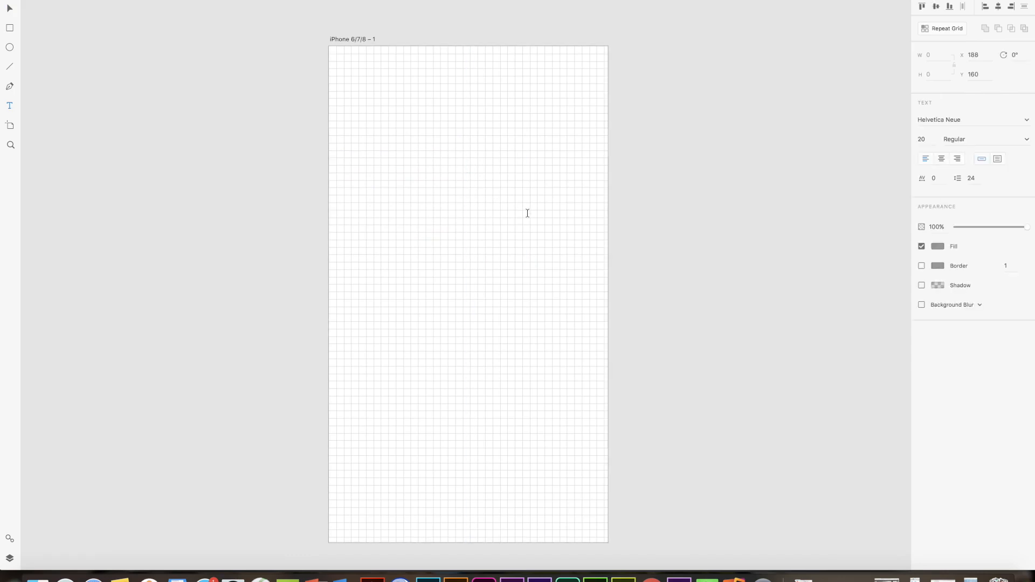
type("ADOBE")
left_click(10, 8)
left_click_drag(463, 148, 485, 146)
left_click_drag(468, 160, 478, 219)
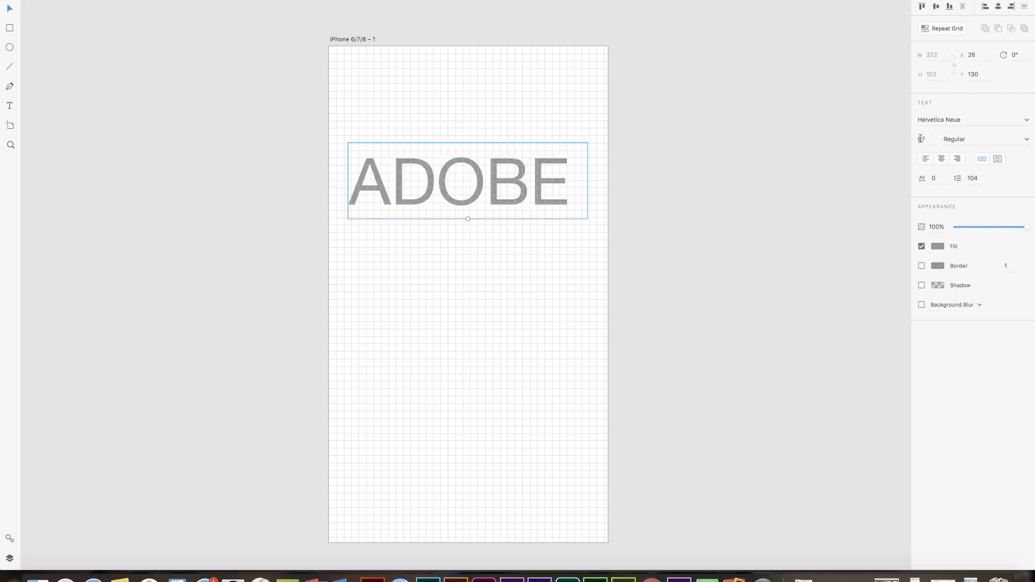
left_click_drag(458, 200, 471, 153)
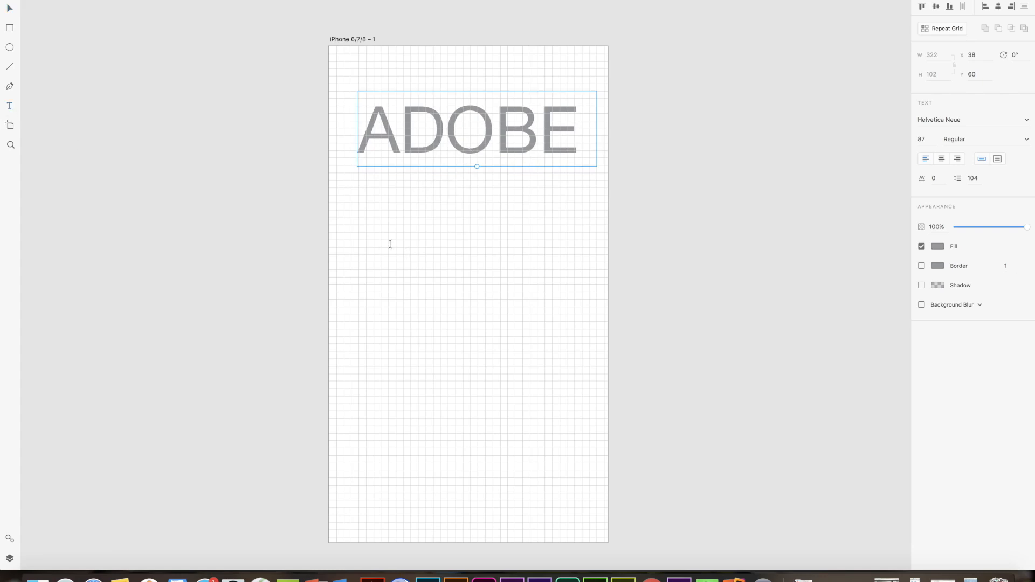
- Create a text box about 290 by 210 below "ADOBE", fill it with four lines of dummy text and shorten it to about 170
left_click_drag(358, 202, 575, 359)
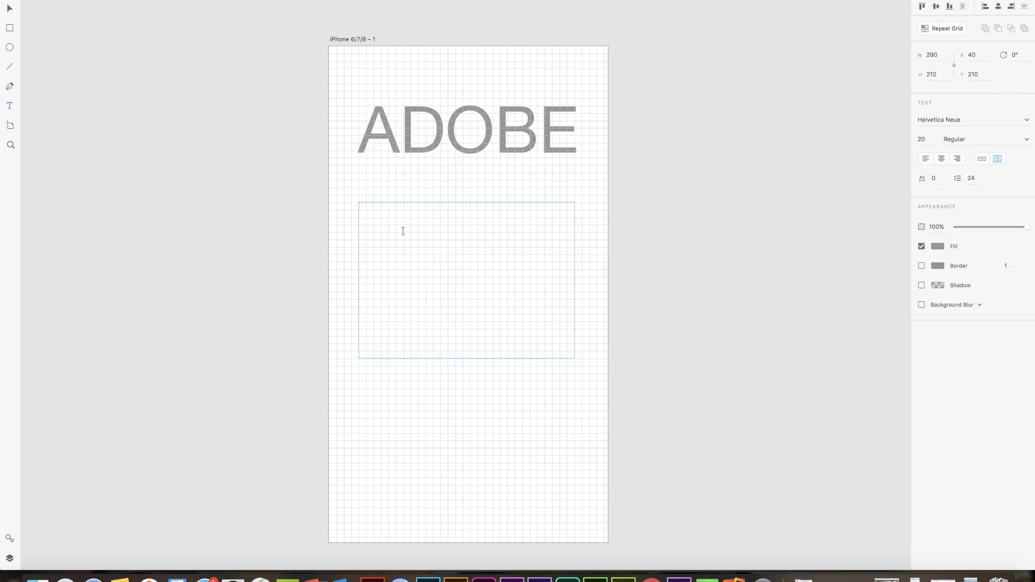
type("Adobe sdlsldsldkslkdsds")
key("Return")
type("s")
key("Return")
type("dsdls;dls;ds")
key("Return")
type("sdskd;sd;sdsldsldssds")
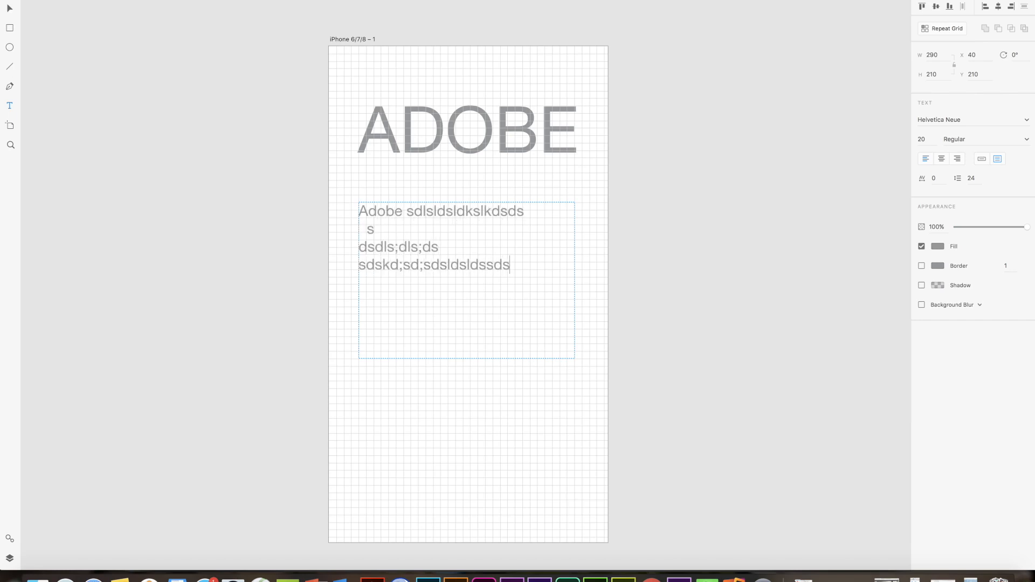
left_click(9, 12)
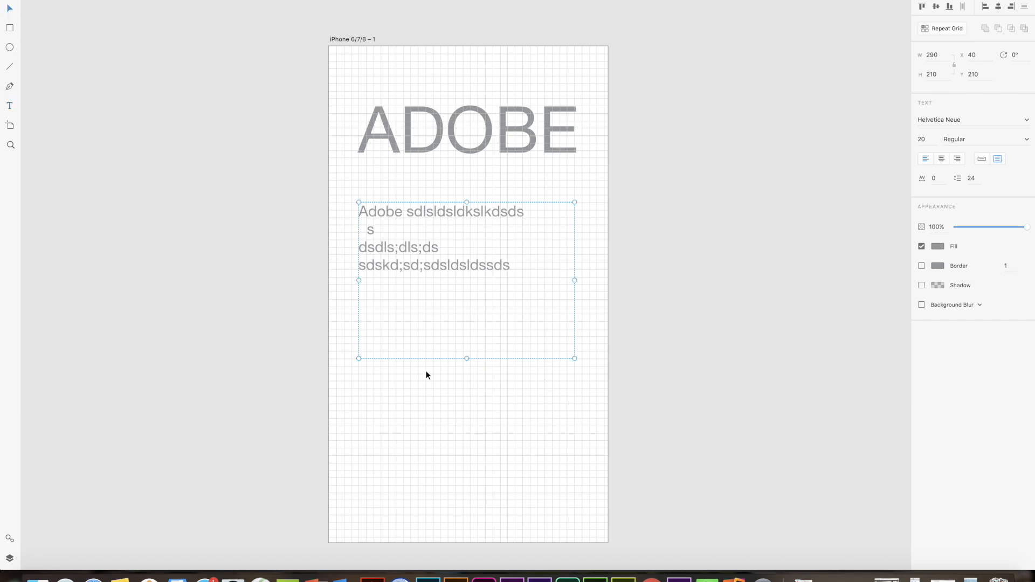
left_click_drag(466, 358, 485, 329)
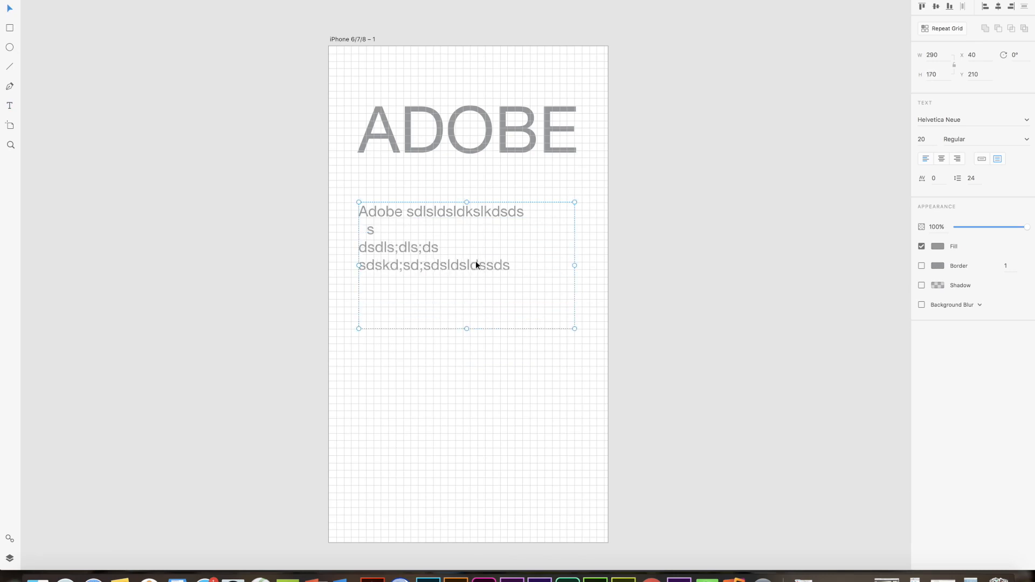
- Delete the dummy text box and the "ADOBE" heading from the artboard
left_click_drag(475, 260, 483, 272)
key("Delete")
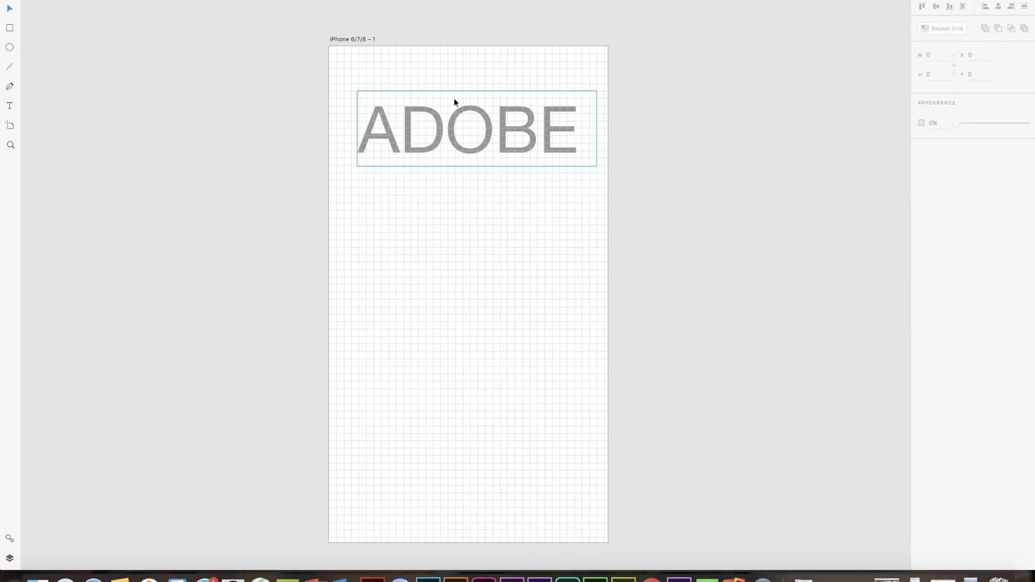
left_click(455, 117)
key("Delete")
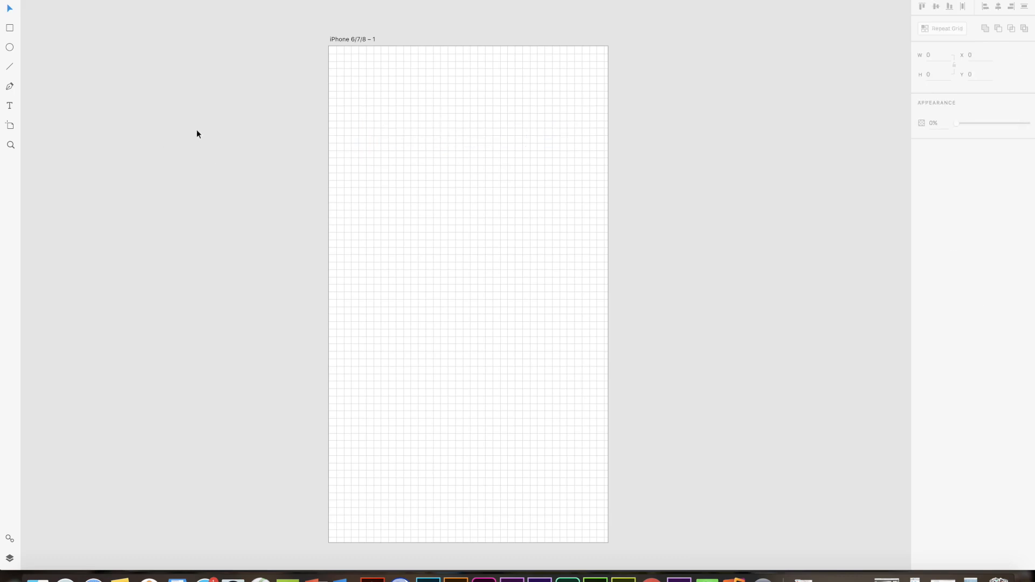
- Rename the iPhone 6/7/8 artboard as "Home"
left_click_drag(477, 183, 475, 175)
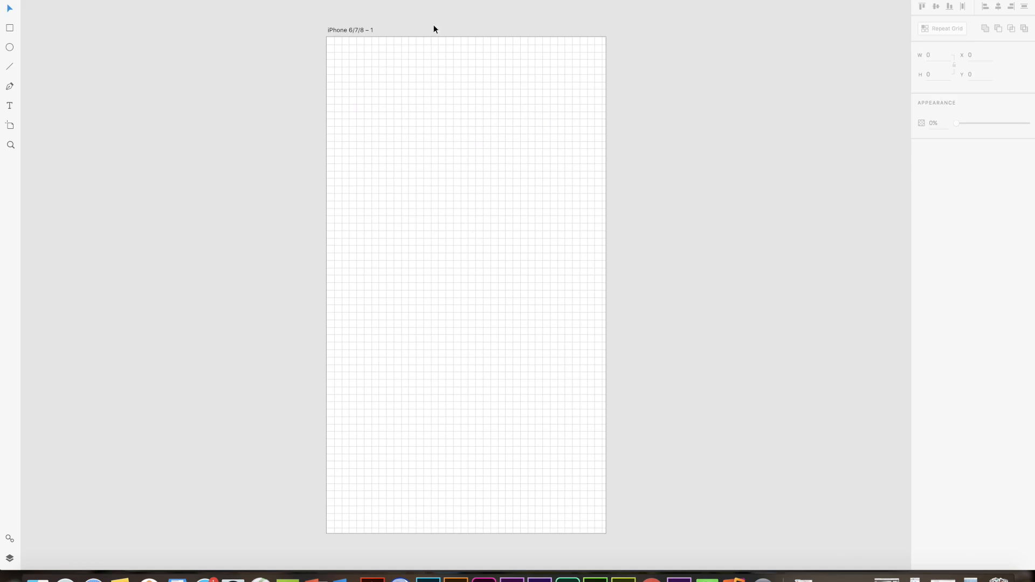
left_click(353, 30)
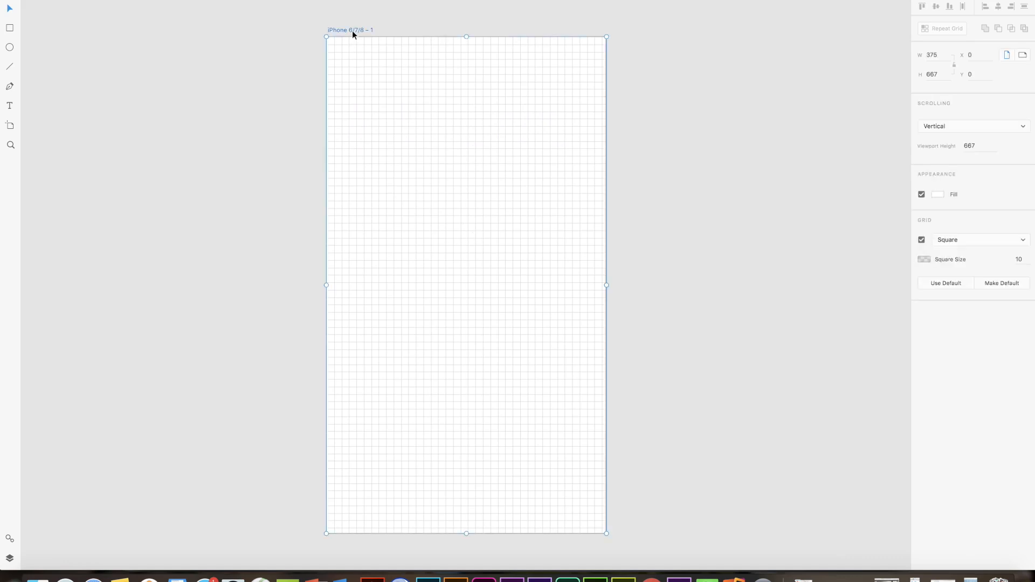
double_click(351, 30)
type("Home")
key("Return")
- Duplicate the Home artboard three times to form a row of four evenly spaced artboards
scroll(368, 71, "down", 3)
left_click(358, 47)
left_click(10, 125)
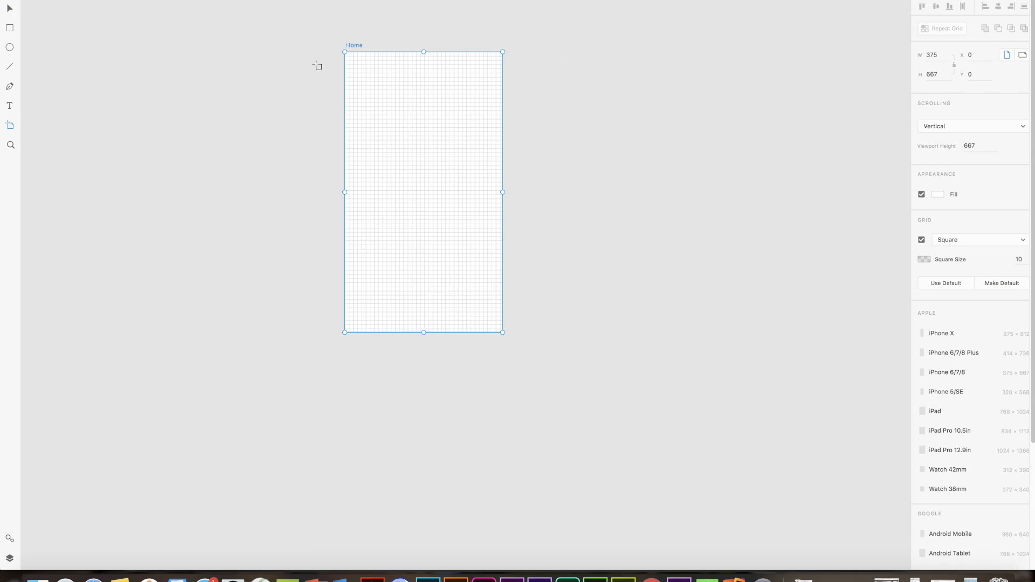
left_click(11, 8)
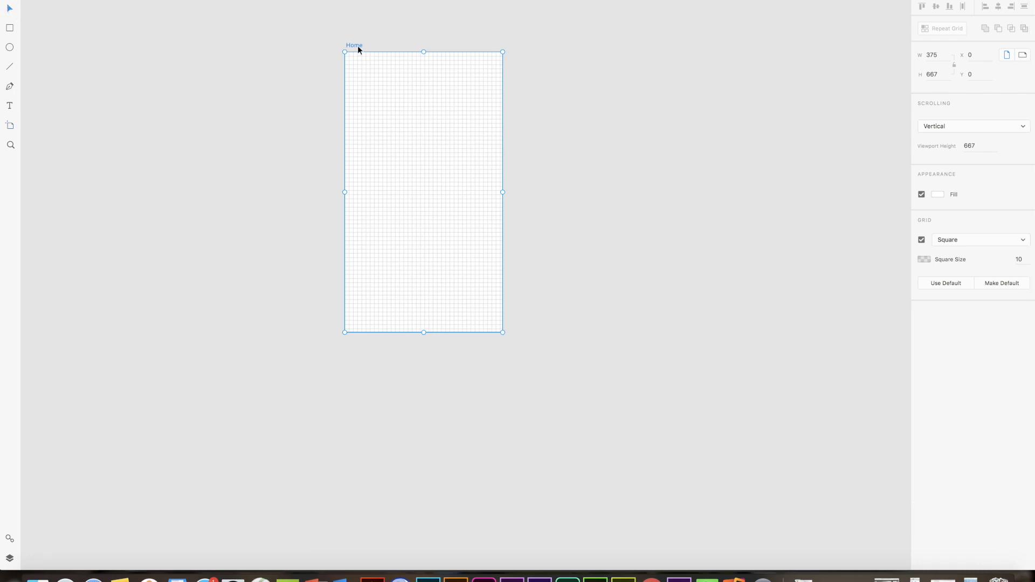
left_click_drag(359, 45, 561, 59)
key("super+z")
left_click_drag(361, 46, 541, 59)
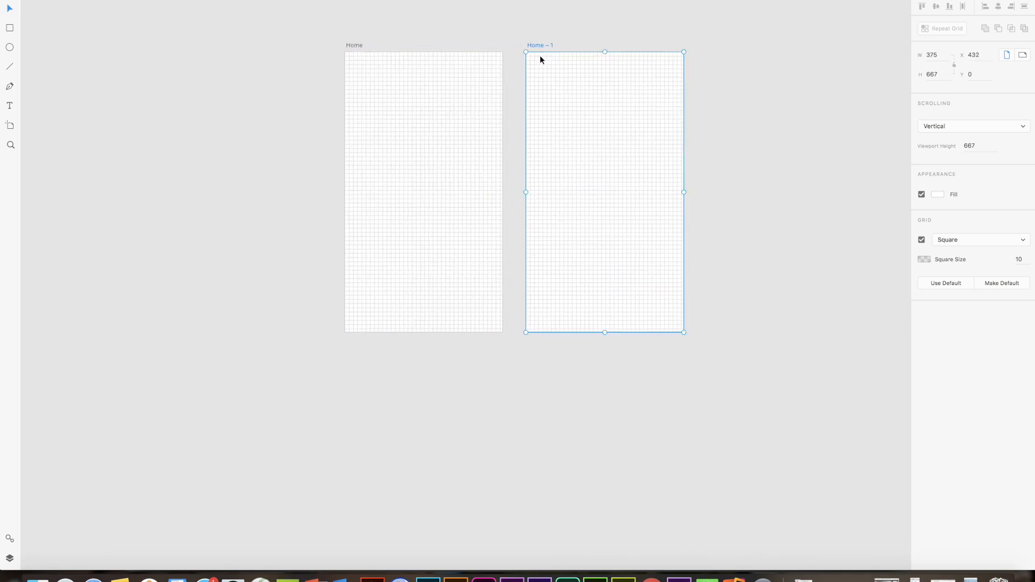
left_click_drag(727, 162, 496, 172)
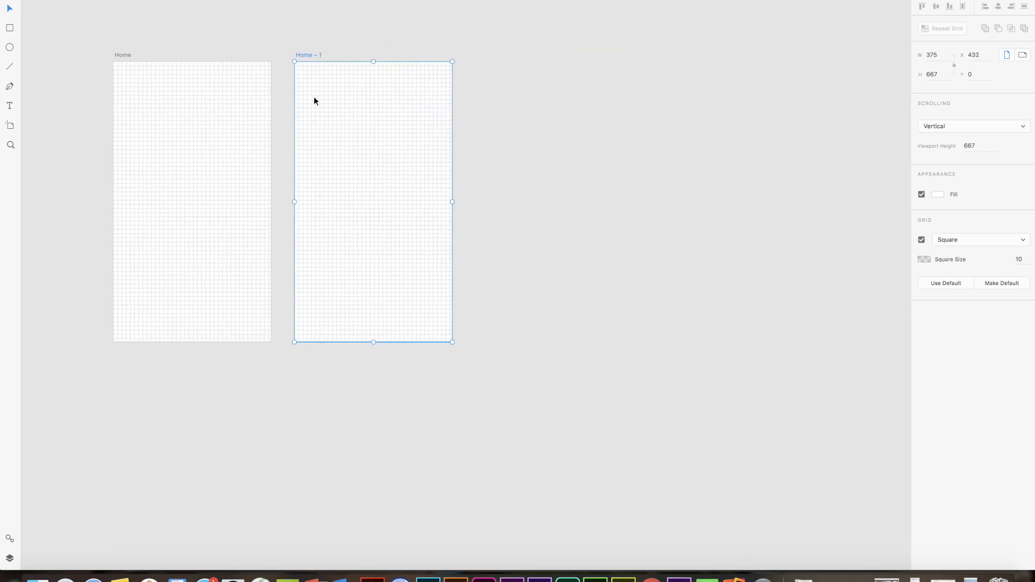
left_click_drag(305, 56, 669, 63)
- Rename the second artboard in the row as "Spots Nearby"
left_click(335, 162)
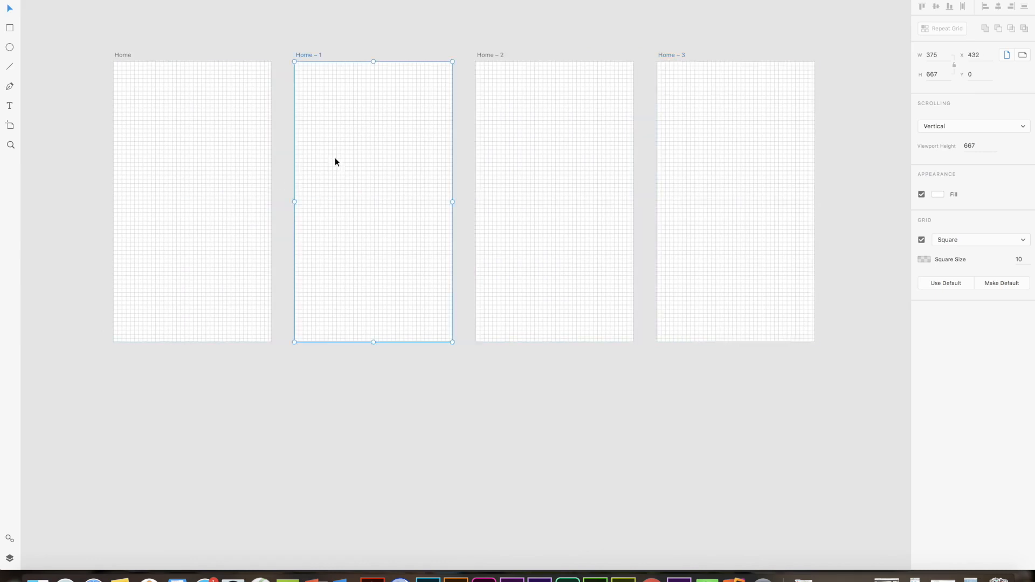
double_click(310, 54)
type("Spor")
type("s Nearby")
key("Return")
- Rename the third artboard as "Spot Details" and the fourth as "Instructor Details"
double_click(494, 54)
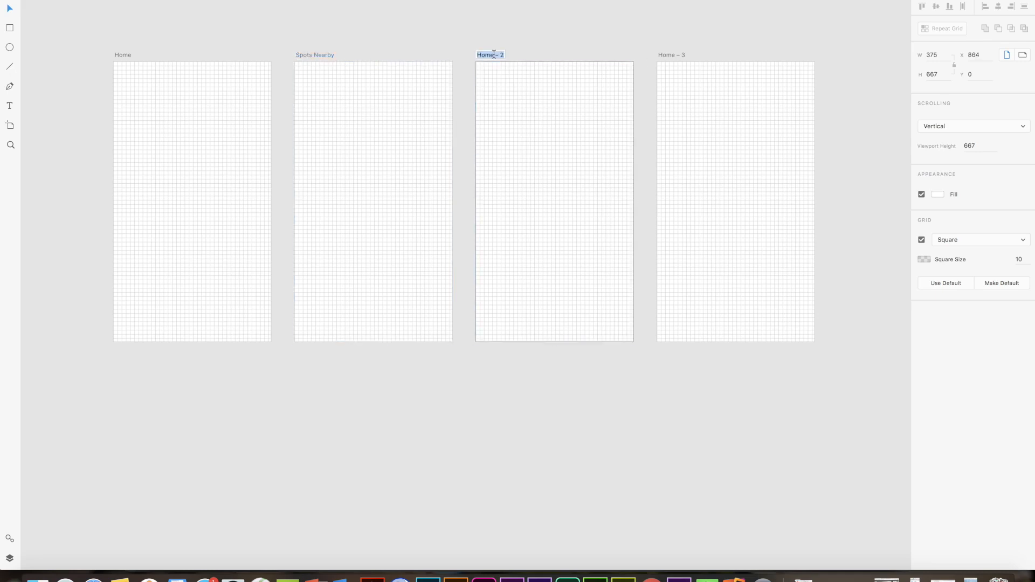
type("Spot Details")
left_click(670, 54)
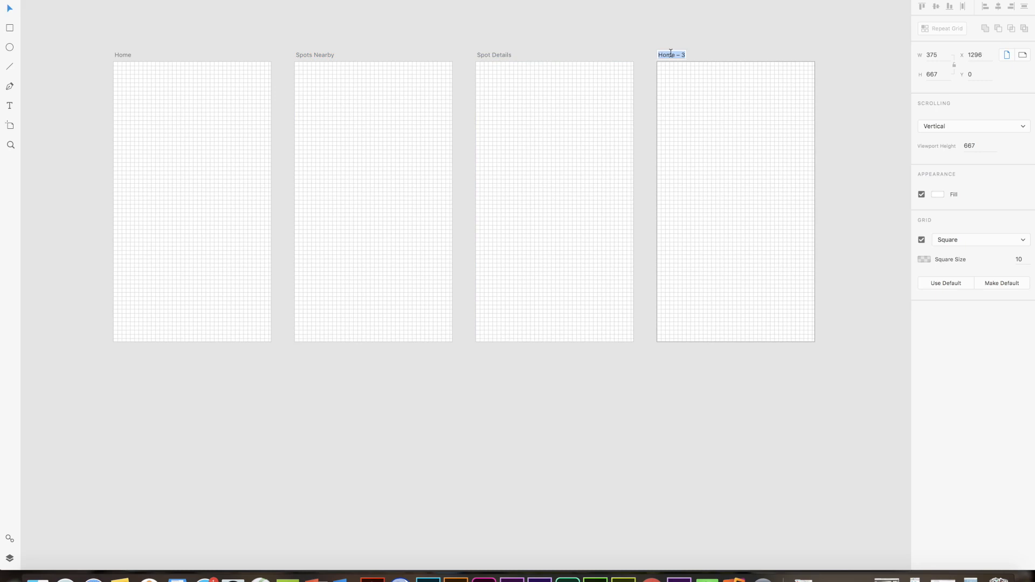
type("Instructor Details")
key("Return")
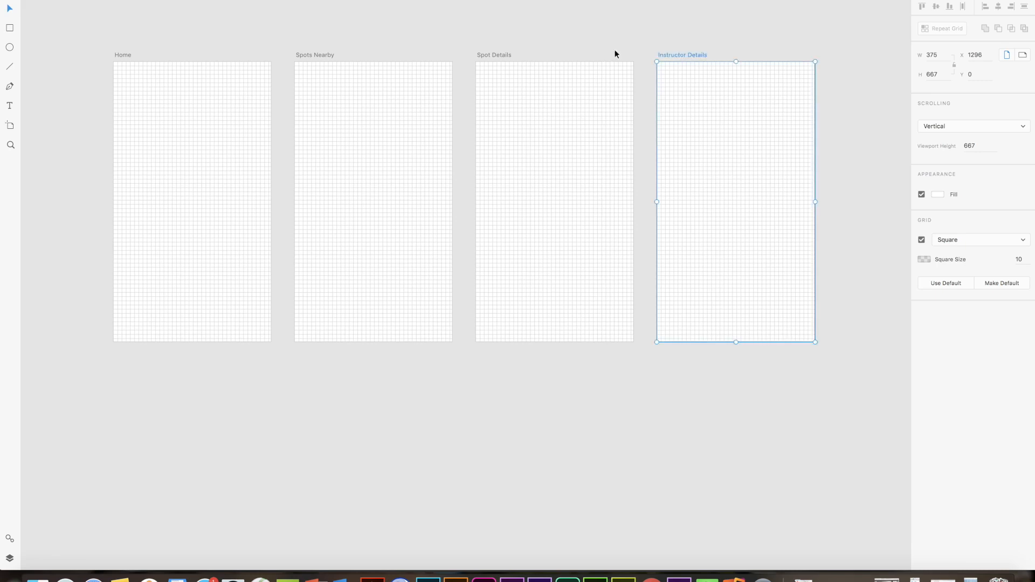
- Select the Home artboard as the paste target and switch to the wireframes in Illustrator
left_click(733, 56)
left_click(698, 54)
scroll(205, 36, "left", 6)
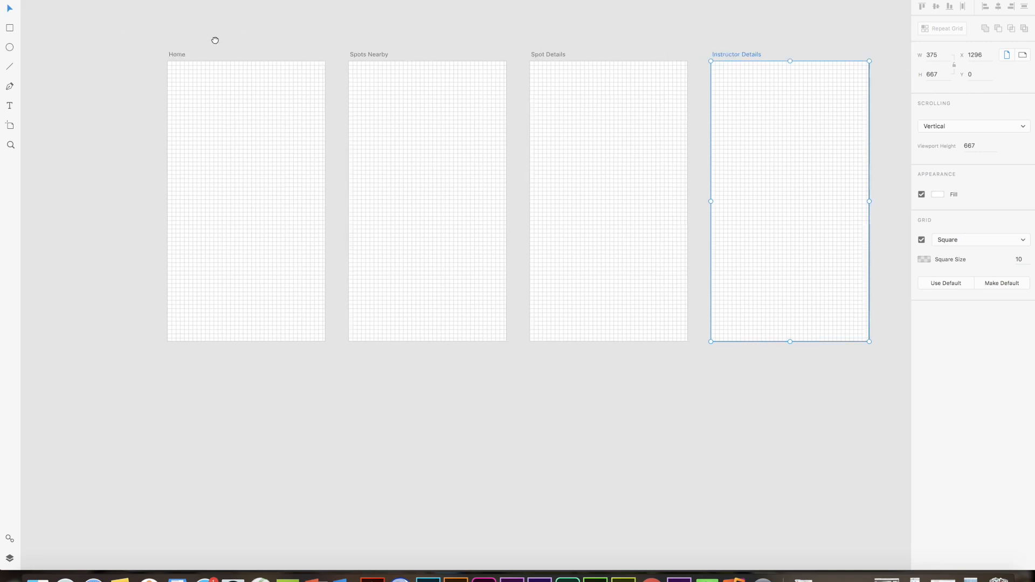
left_click(270, 62)
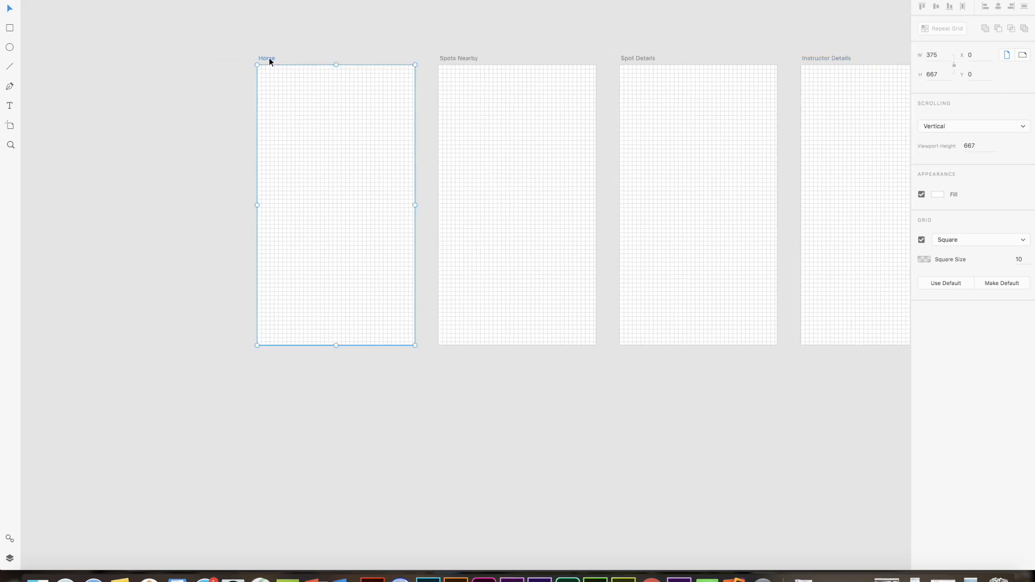
scroll(287, 116, "up", 2)
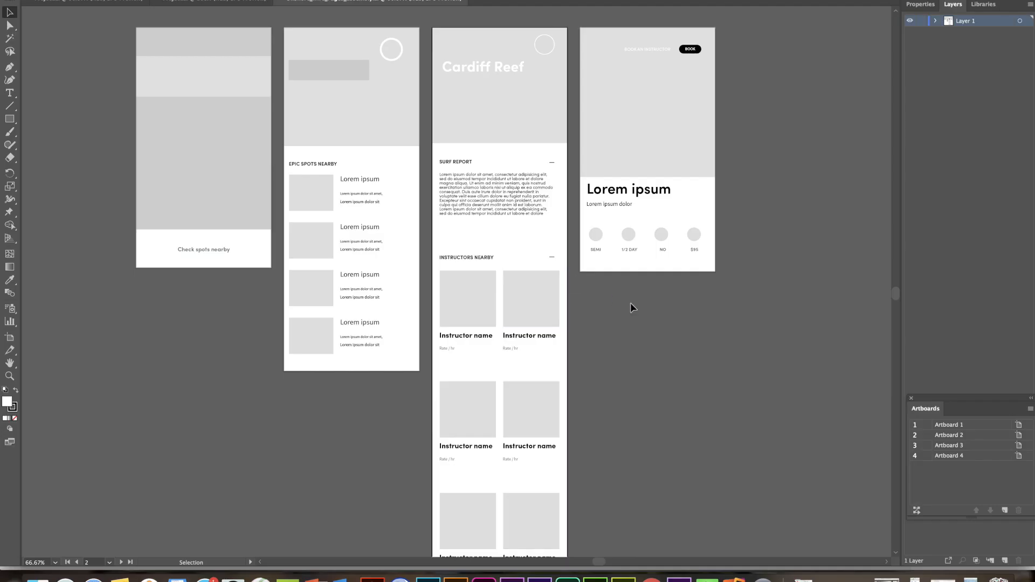
left_click_drag(225, 217, 246, 275)
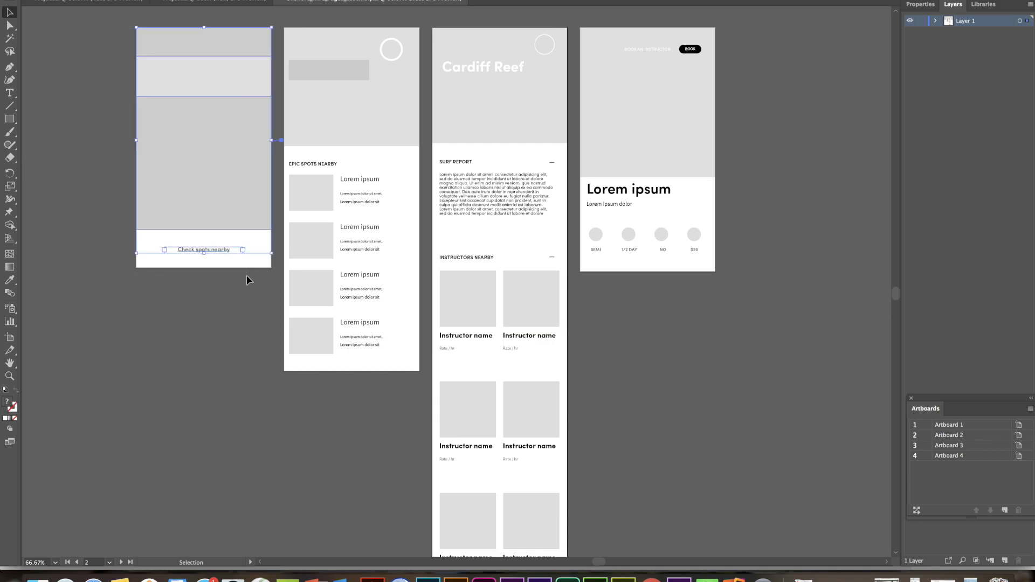
left_click(246, 274)
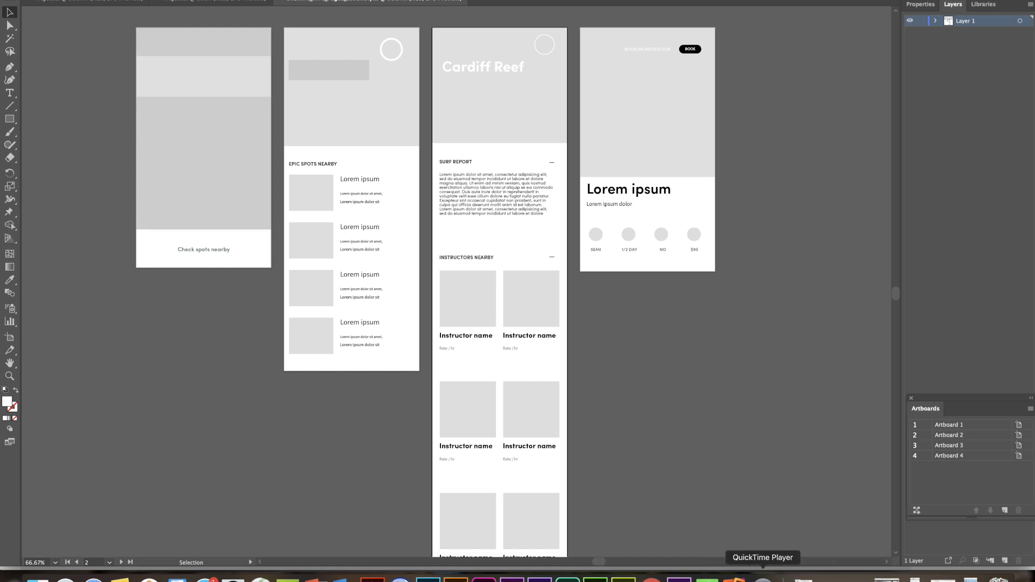
left_click(734, 578)
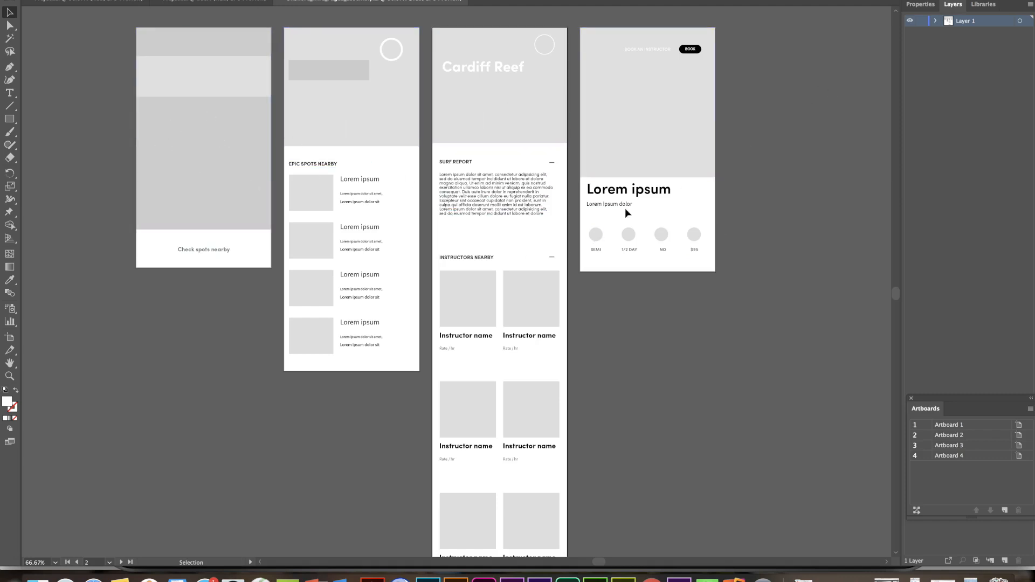
- Copy the first wireframe's contents in Illustrator and paste them onto Adobe XD's Home artboard, aligned with its upper edge
left_click_drag(116, 37, 233, 291)
key("a")
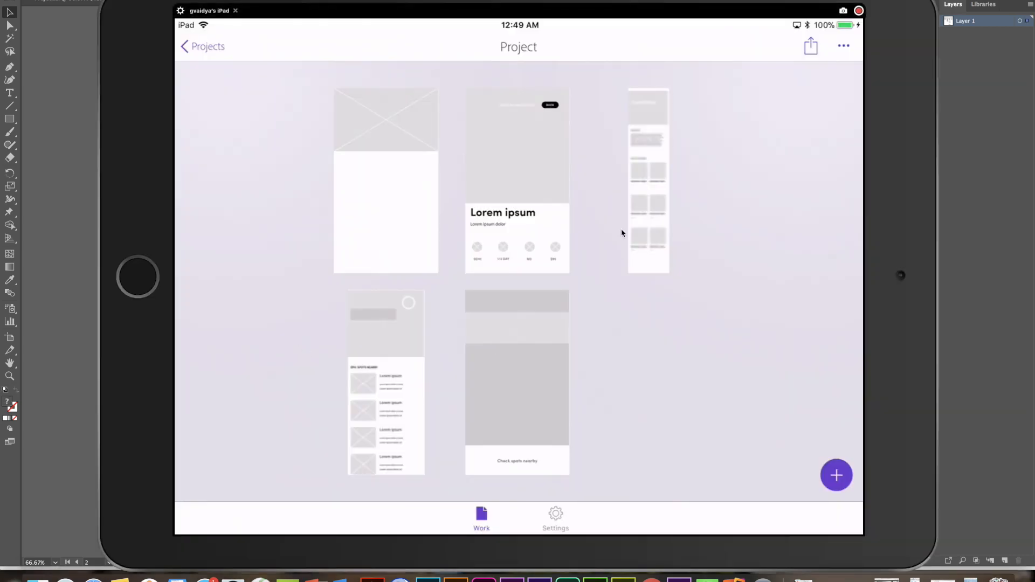
key("v")
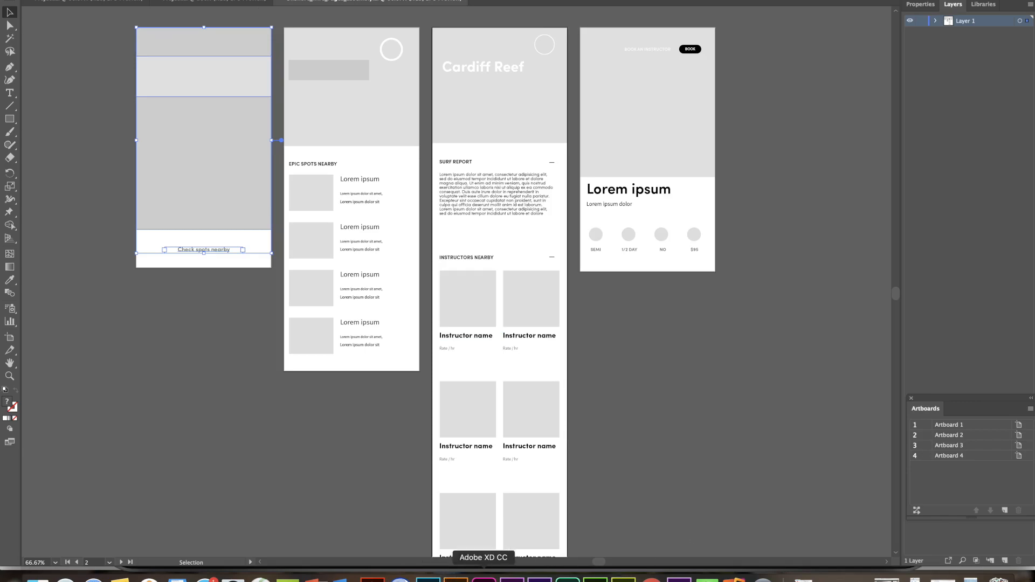
left_click(483, 579)
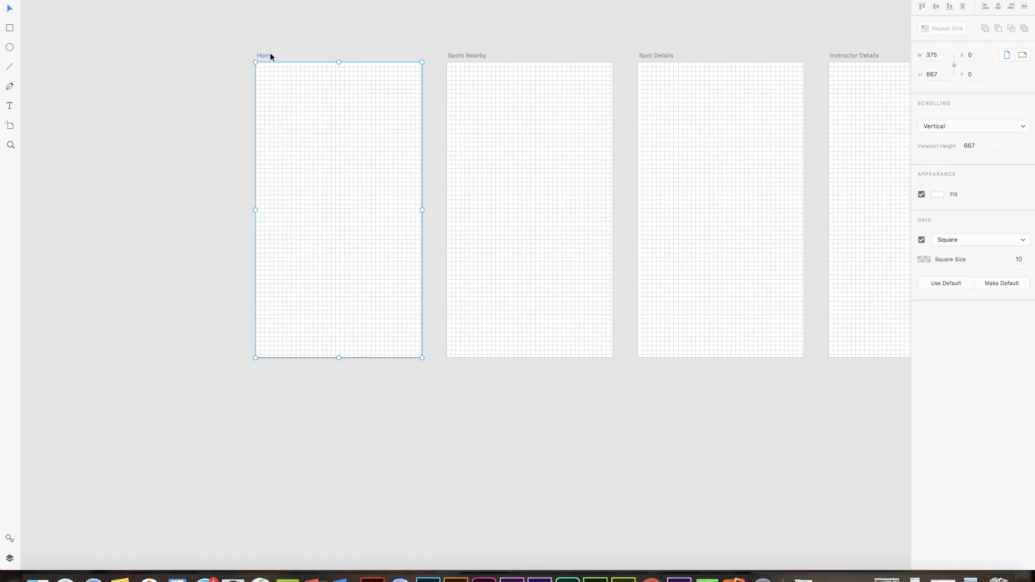
key("super+v")
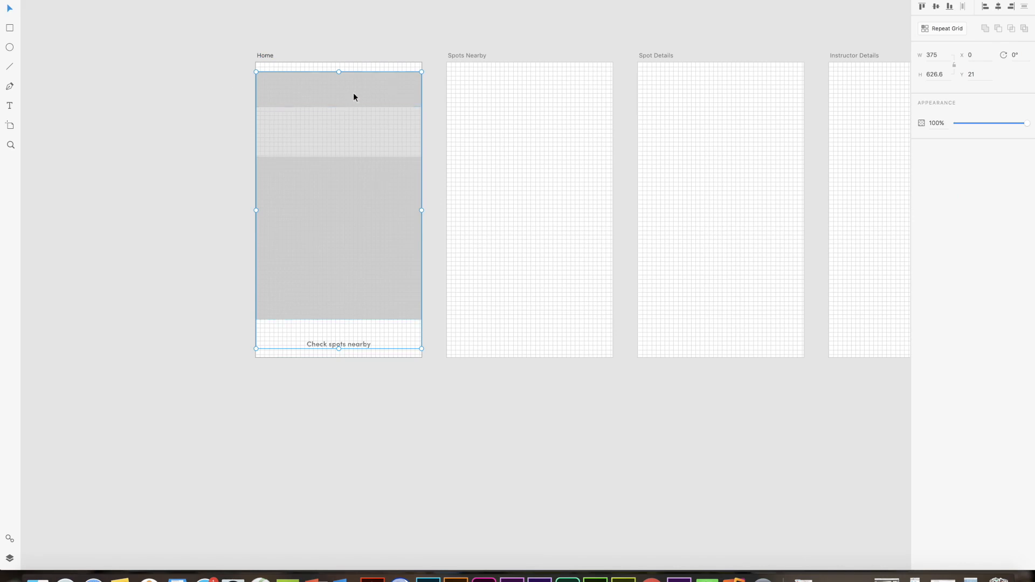
left_click_drag(356, 93, 356, 83)
left_click(438, 41)
- Copy the second wireframe's contents from Illustrator and paste them onto XD's Spots Nearby artboard, moved to Y 0
key("super+Tab")
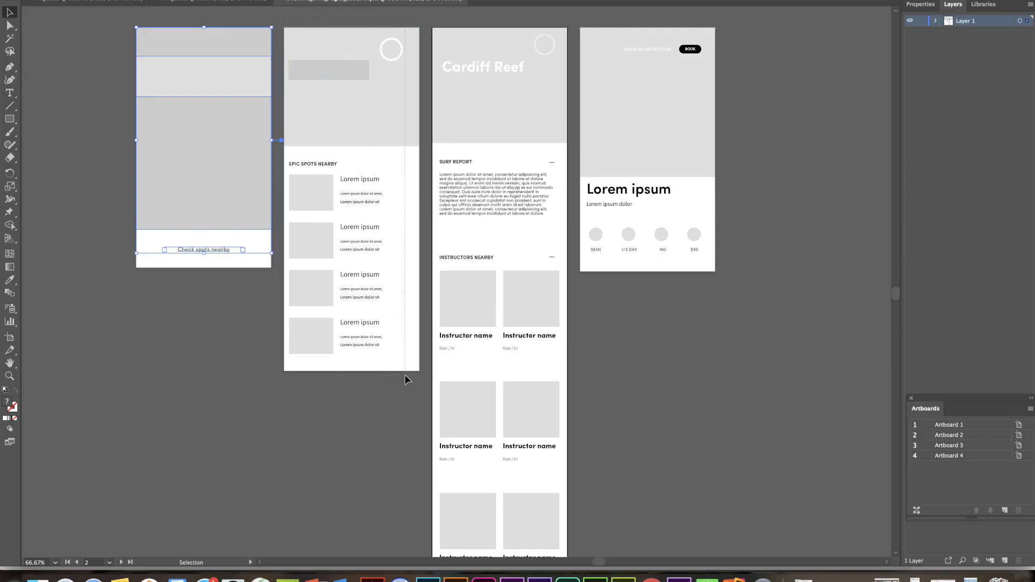
key("super+alt+a")
key("a")
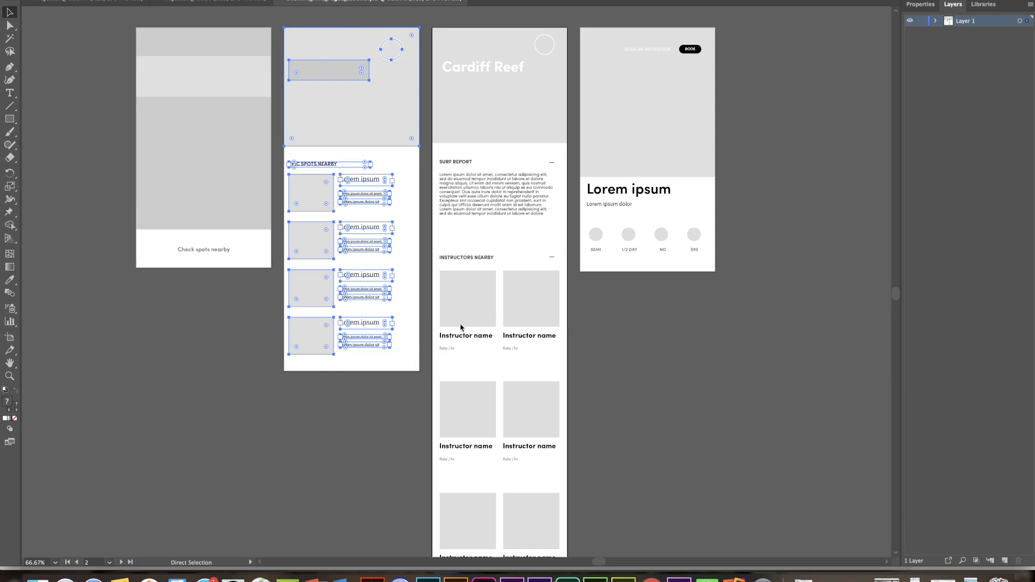
key("super+Tab")
left_click(506, 141)
key("super+v")
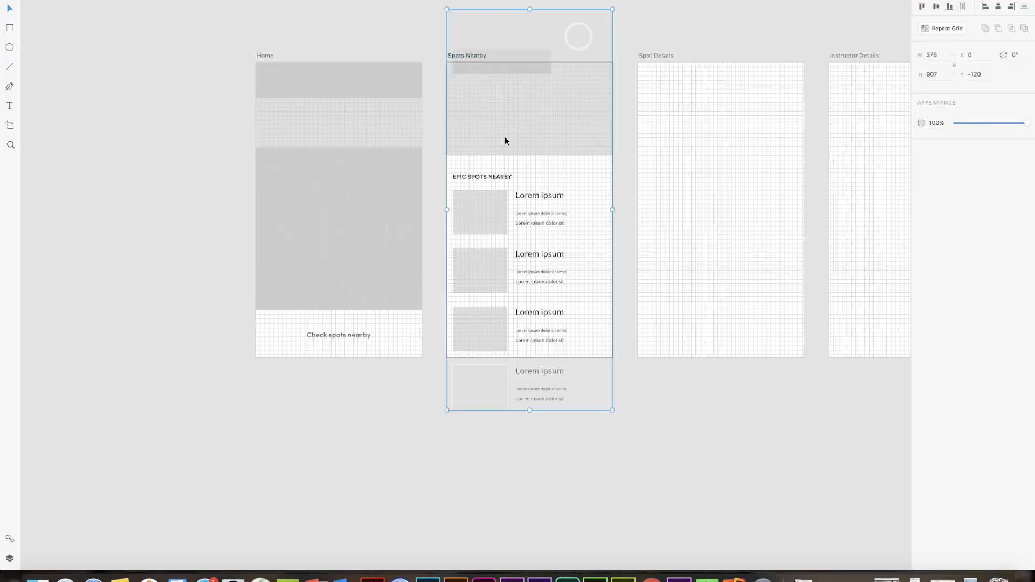
left_click_drag(531, 114, 529, 156)
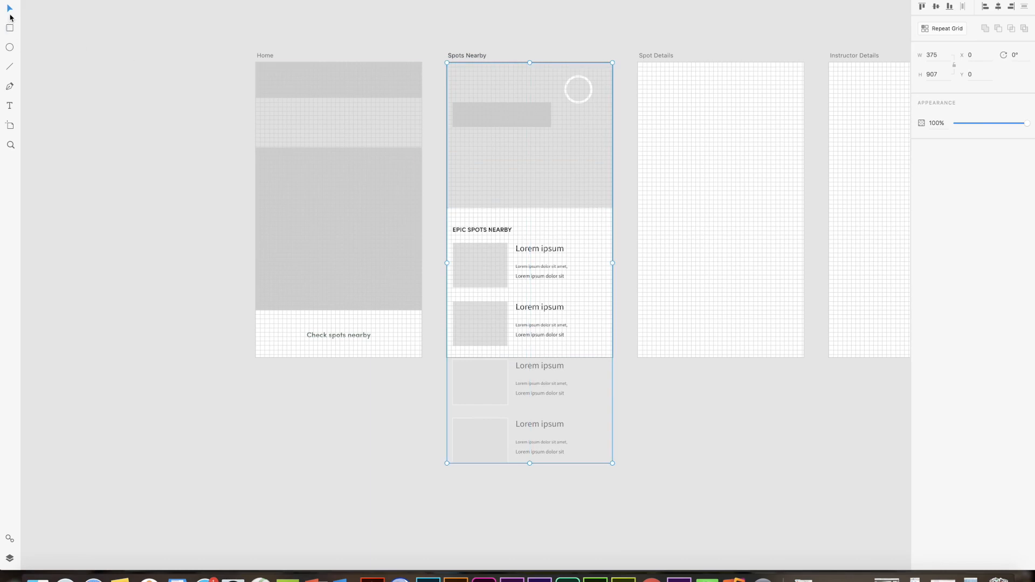
- Extend the Spots Nearby artboard downward to a height of about 941 so it holds all four list entries
left_click(10, 125)
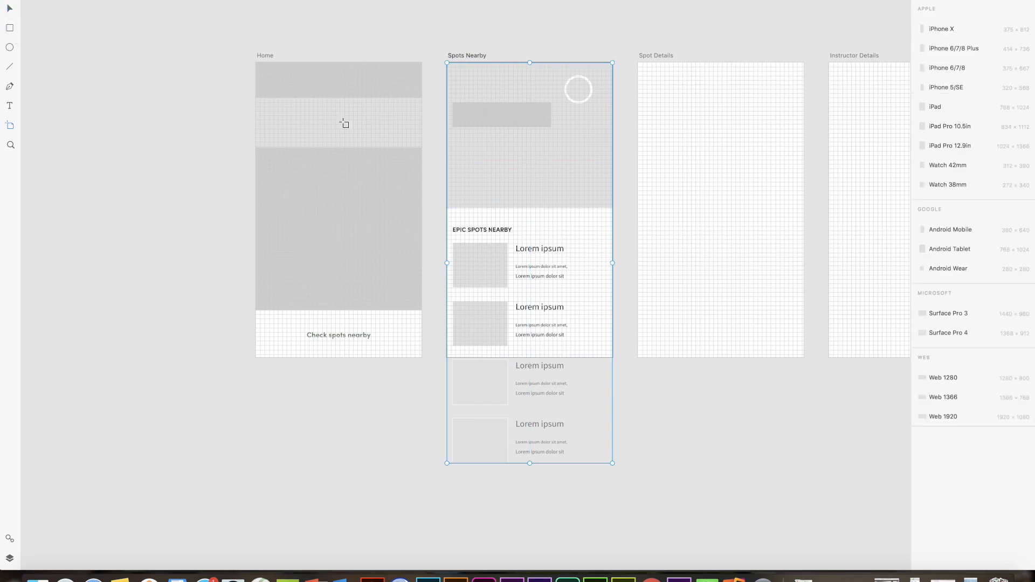
left_click(474, 55)
left_click_drag(530, 358, 537, 489)
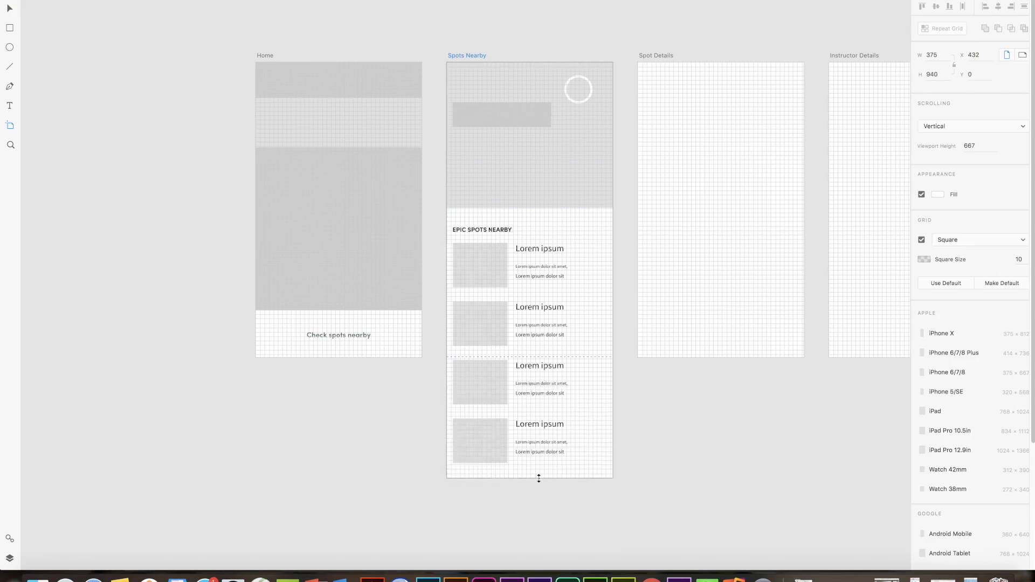
left_click_drag(538, 478, 539, 479)
- Extend the Spot Details artboard downward to a height of about 1563
scroll(538, 397, "right", 5)
scroll(538, 397, "down", 2)
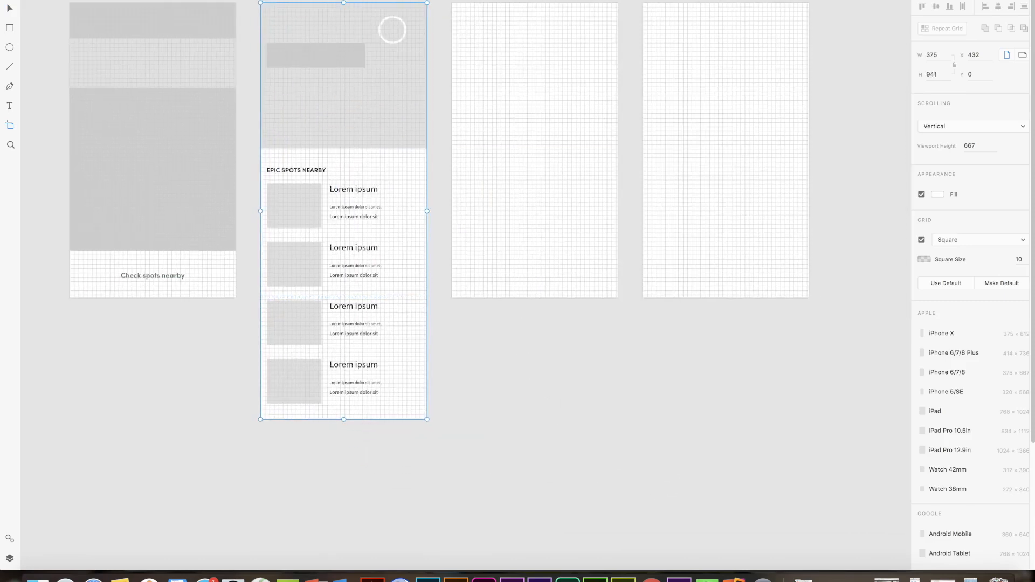
scroll(489, 83, "down", 5)
left_click(493, 46)
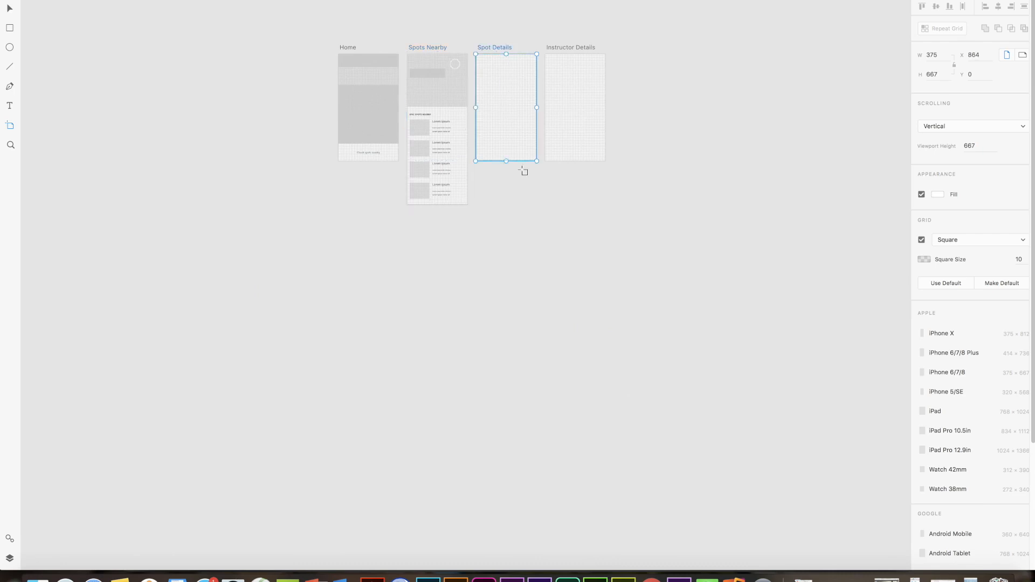
left_click_drag(507, 161, 506, 303)
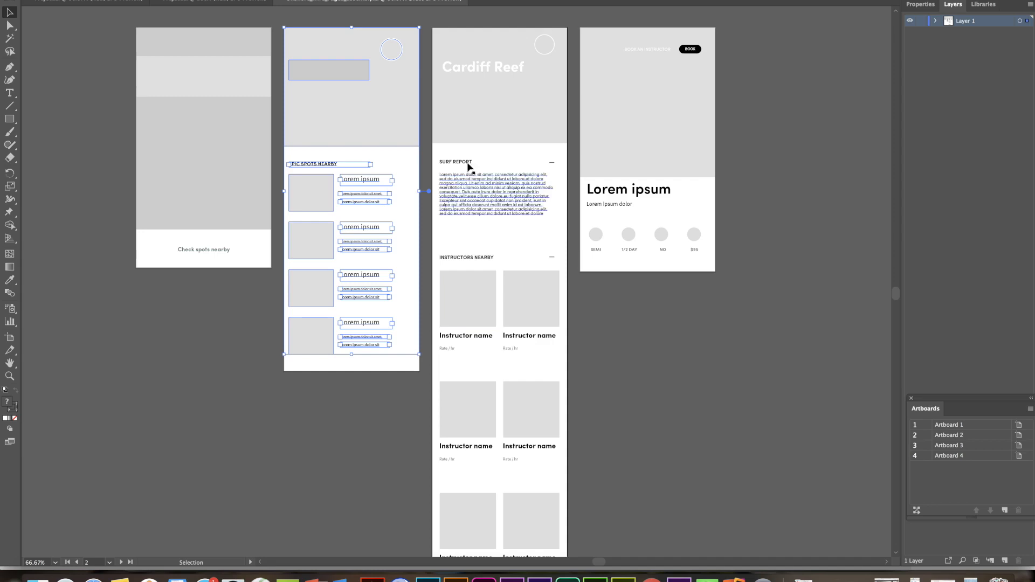
- Copy the contents of the Cardiff Reef wireframe in Illustrator and paste them onto XD's Spot Details artboard
scroll(486, 117, "left", 1)
scroll(487, 117, "down", 2)
scroll(487, 117, "up", 2)
scroll(486, 117, "down", 1)
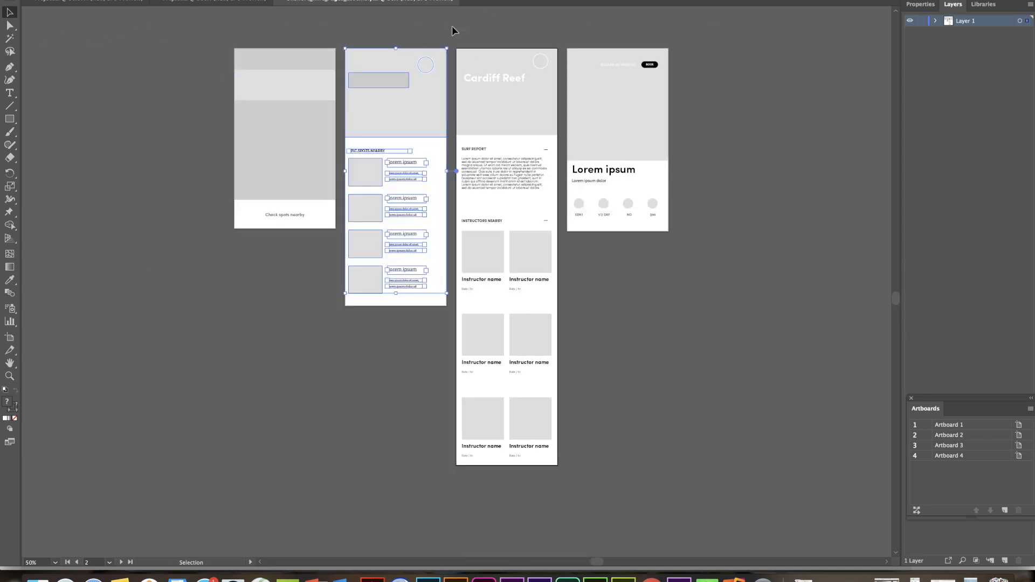
left_click_drag(500, 110, 555, 463)
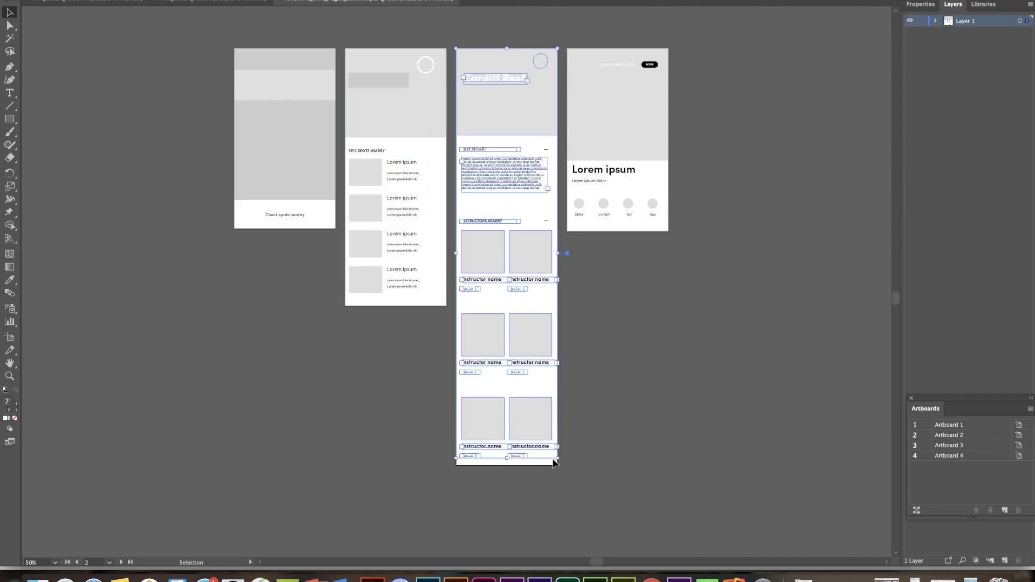
key("super+Tab")
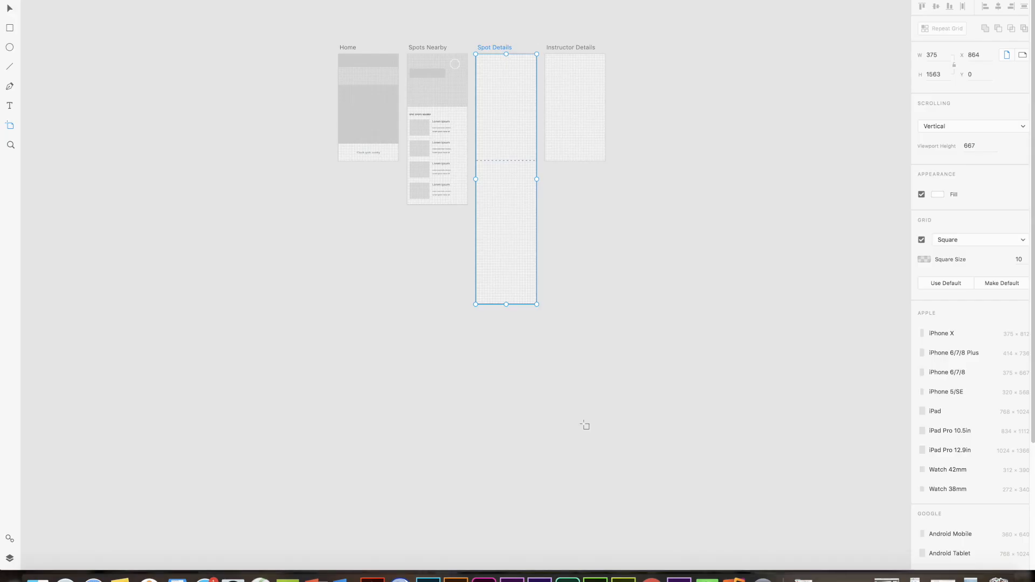
key("super+Tab")
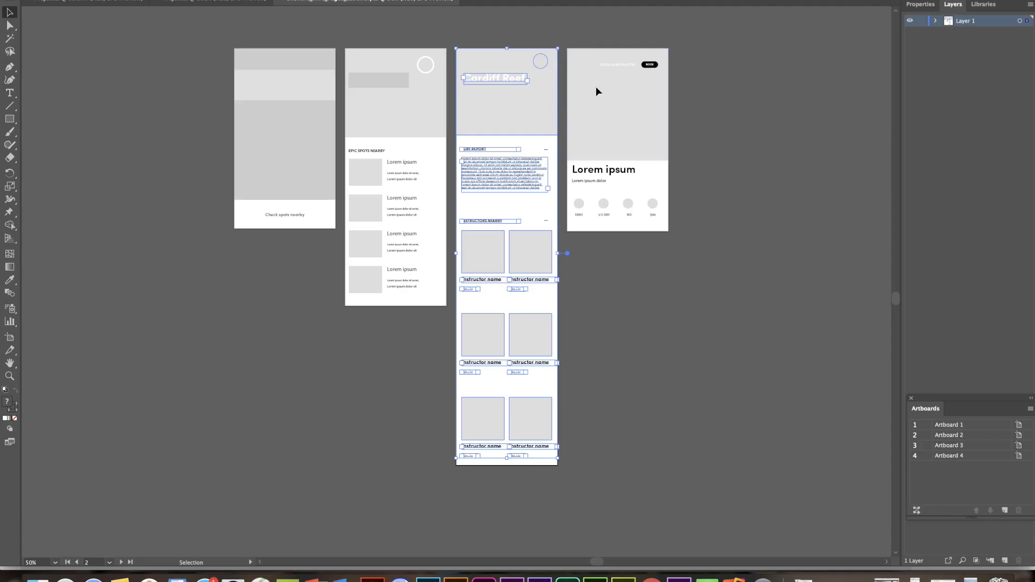
key("super+Tab")
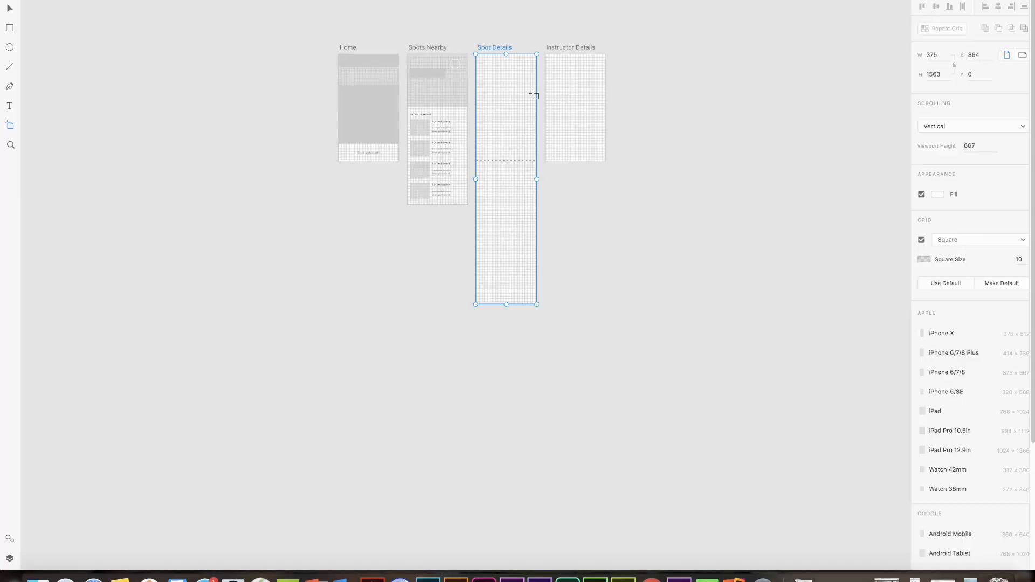
key("super+v")
key("v")
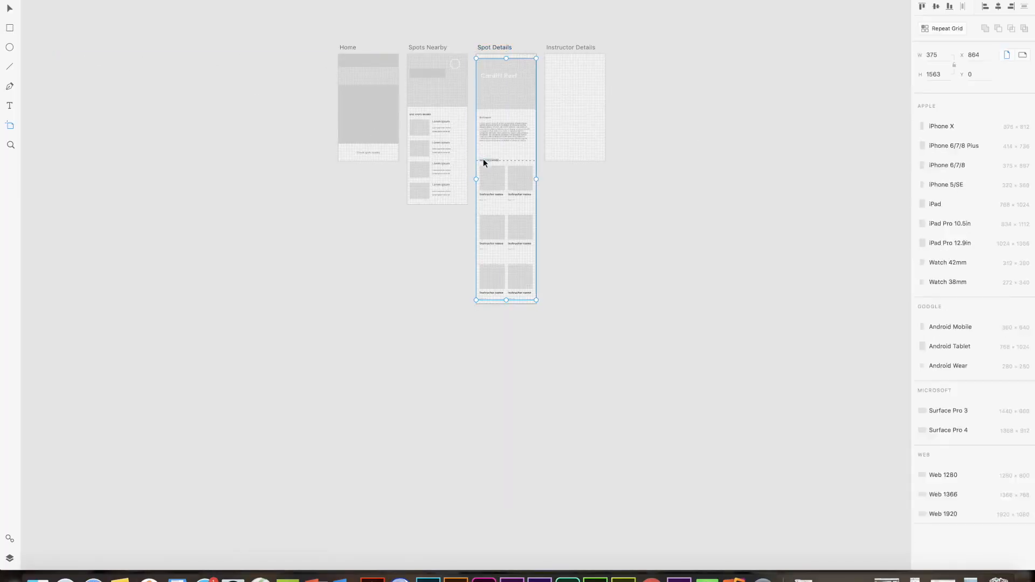
- Move the pasted wireframe on the Spot Details artboard up to Y 0, flush with the artboard's upper edge
scroll(512, 86, "up", 5)
left_click_drag(512, 80, 512, 72)
left_click(718, 125)
- Copy the fourth wireframe's contents from Illustrator and paste them onto XD's Instructor Details artboard, moved to Y 0
key("super+Tab")
left_click_drag(572, 39, 727, 296)
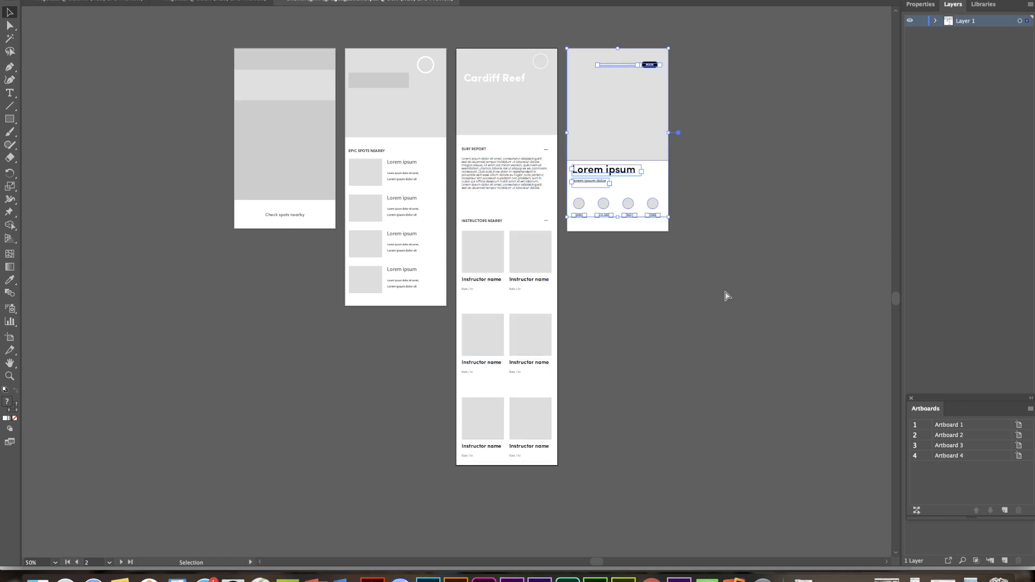
key("super+Tab")
left_click(651, 101)
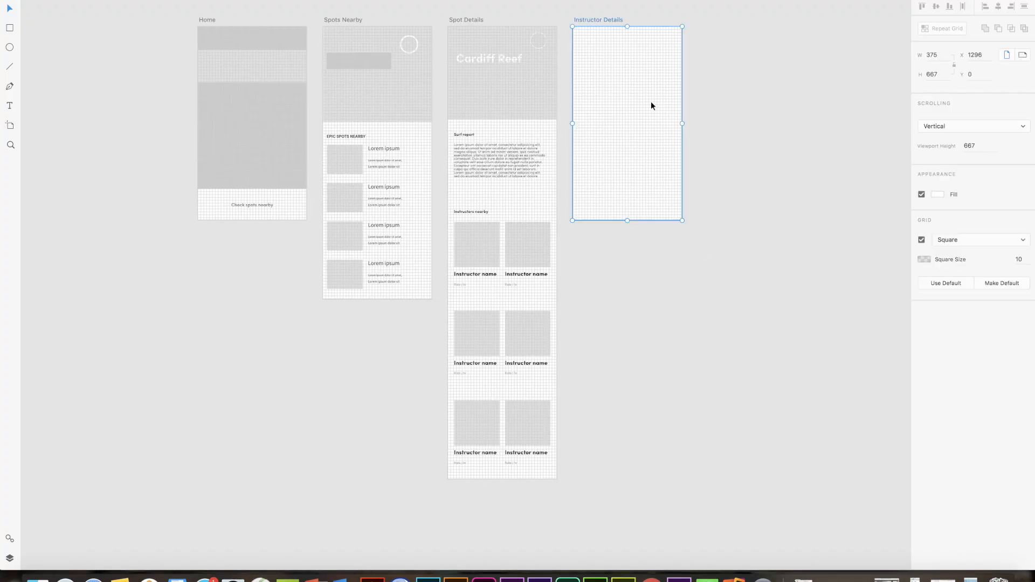
key("super+v")
left_click_drag(641, 79, 642, 75)
left_click(754, 120)
- Review the four filled artboards, selecting the wireframe pasted on each to check how its elements are grouped
scroll(436, 115, "up", 3)
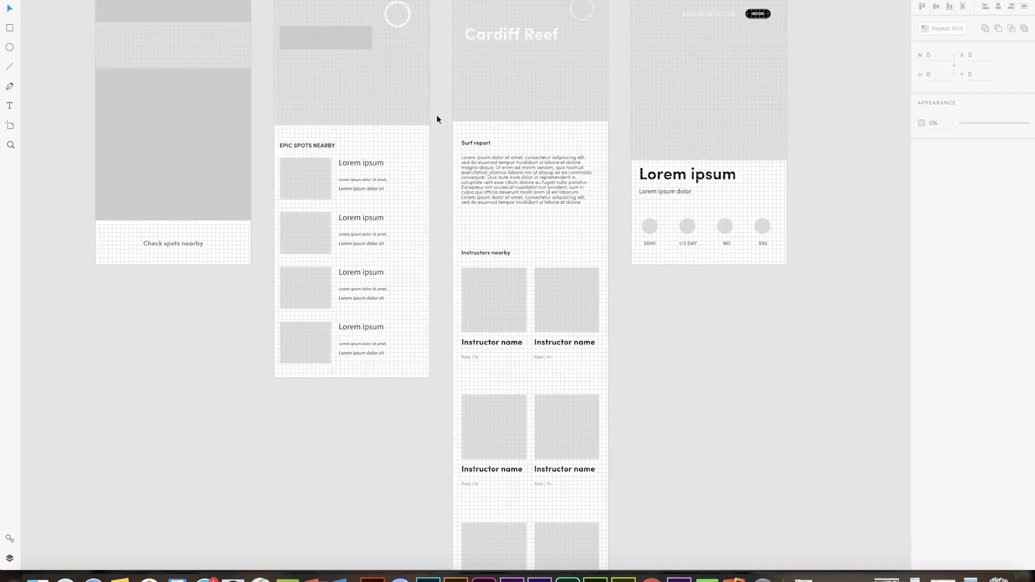
scroll(380, 117, "up", 3)
left_click_drag(325, 120, 517, 248)
scroll(618, 248, "down", 5)
left_click_drag(746, 227, 582, 192)
left_click_drag(224, 81, 841, 546)
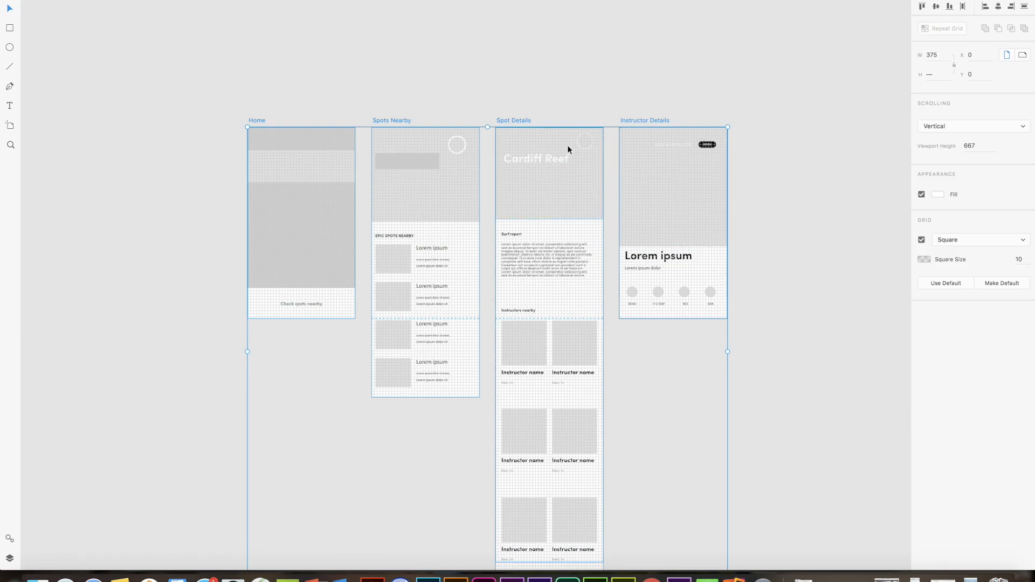
left_click(357, 76)
scroll(248, 184, "up", 6)
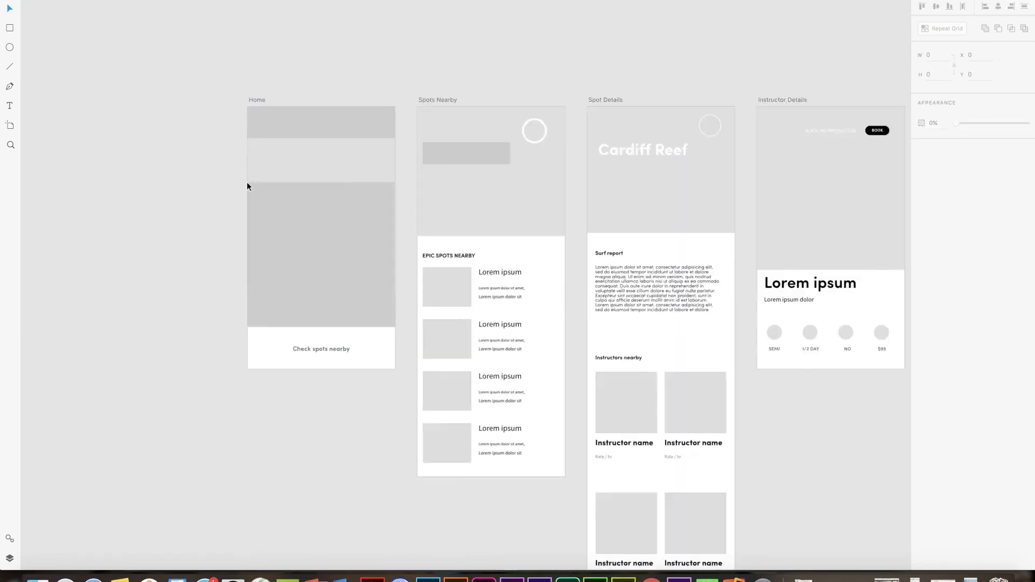
left_click(413, 233)
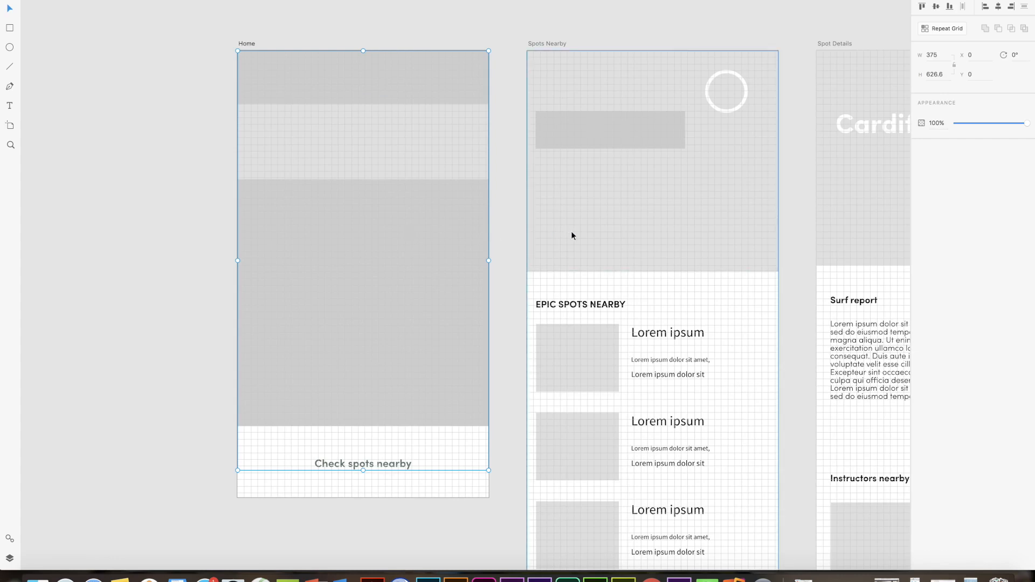
scroll(575, 224, "down", 2)
left_click_drag(746, 296, 487, 193)
left_click(423, 201)
left_click(590, 259)
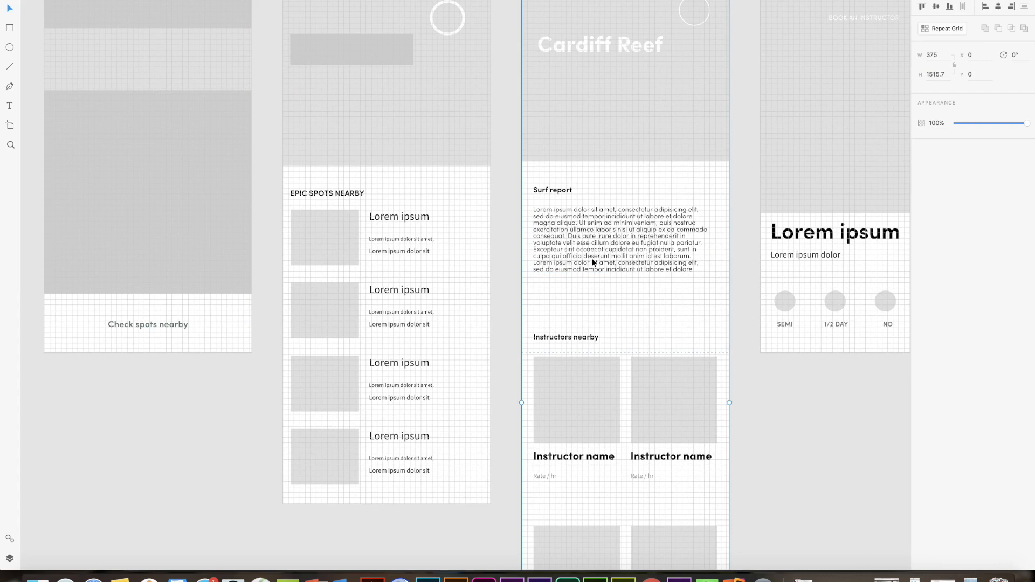
left_click_drag(737, 253, 445, 286)
left_click(573, 206)
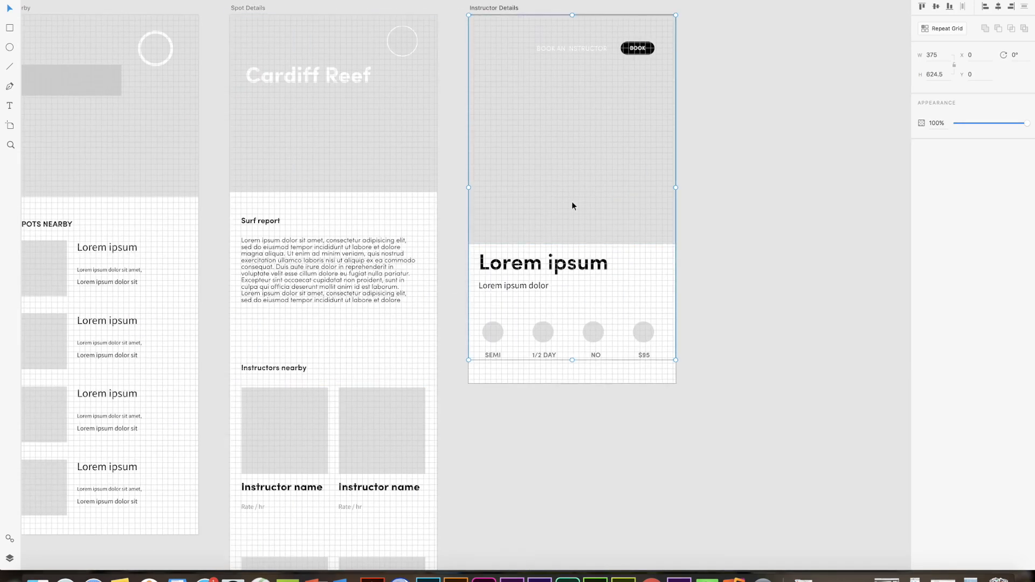
left_click_drag(259, 175, 903, 232)
left_click(511, 209)
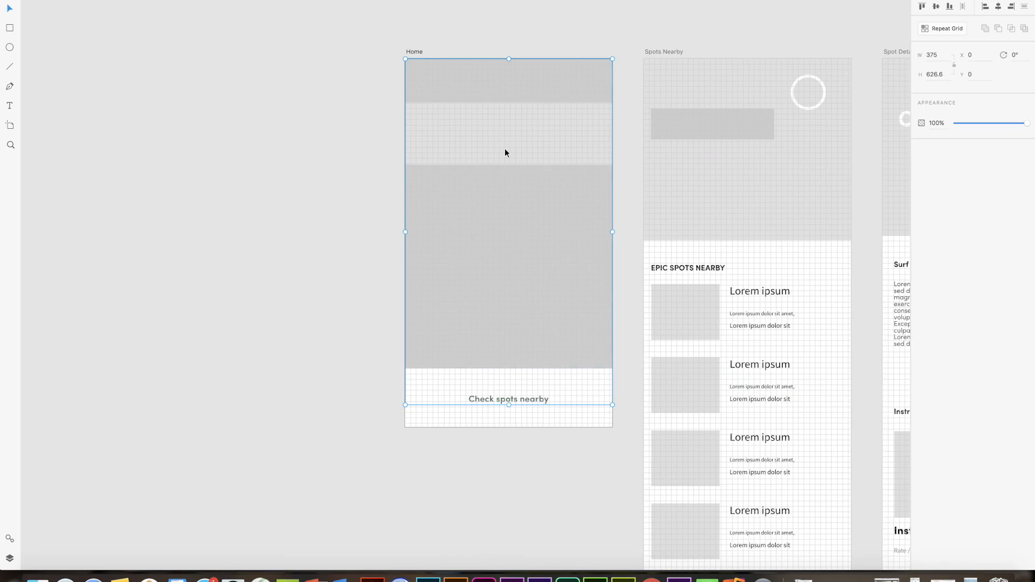
- Ungroup the wireframe on the Home artboard and check that its blocks and text can be selected separately
left_click(534, 135)
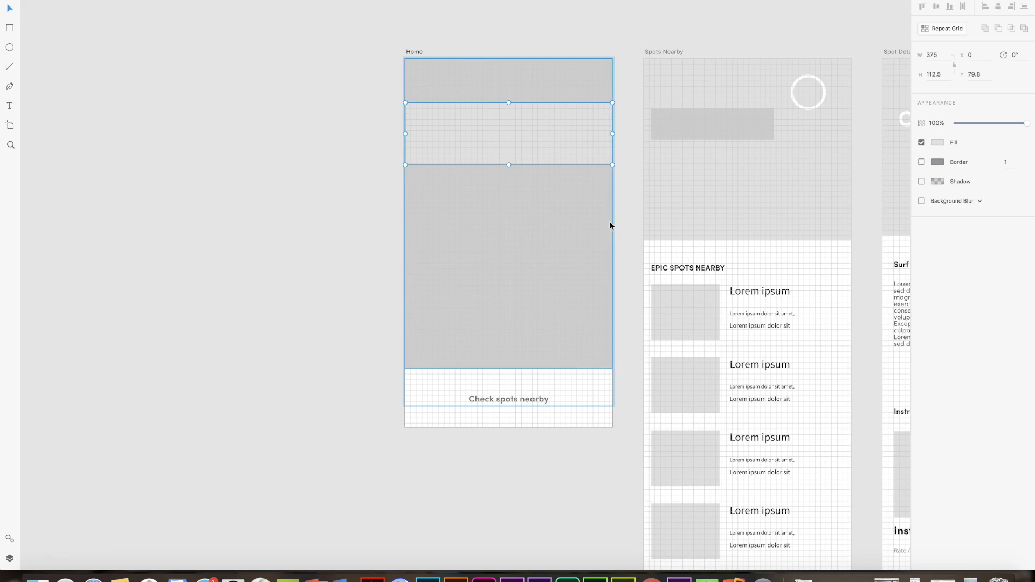
left_click(561, 229)
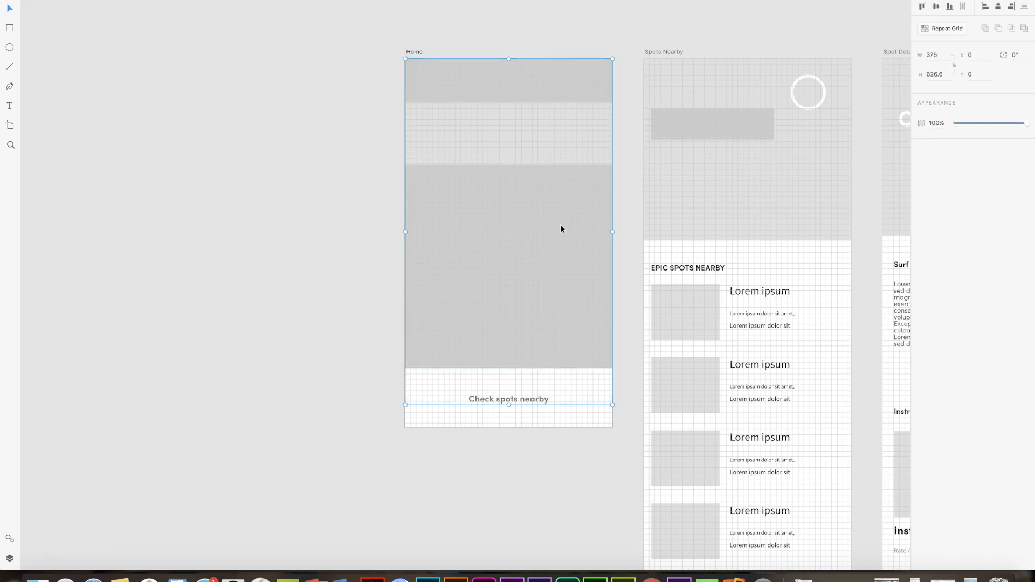
left_click(102, 0)
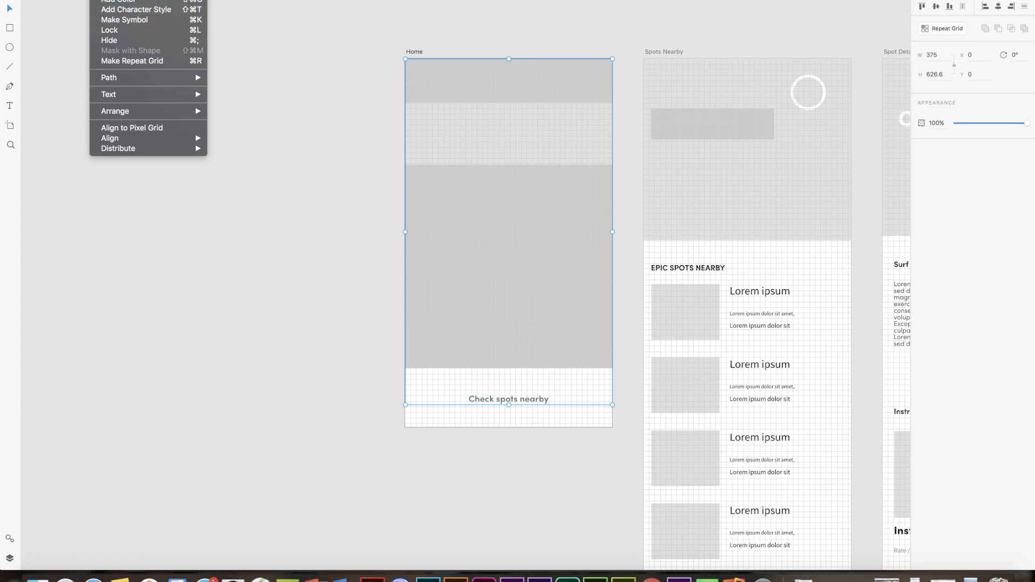
left_click(287, 235)
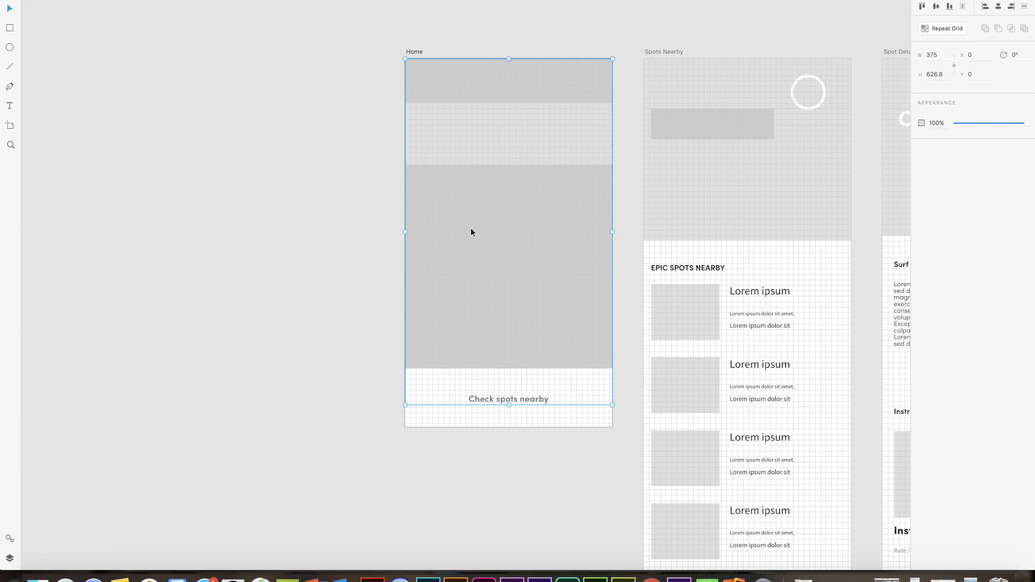
key("super+a")
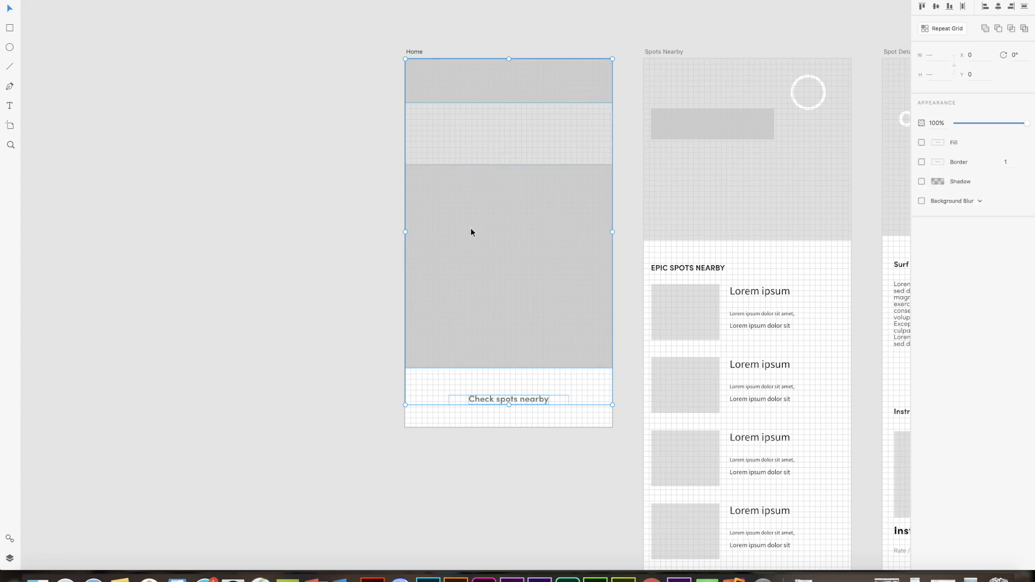
left_click(521, 428)
left_click(514, 316)
left_click(507, 150)
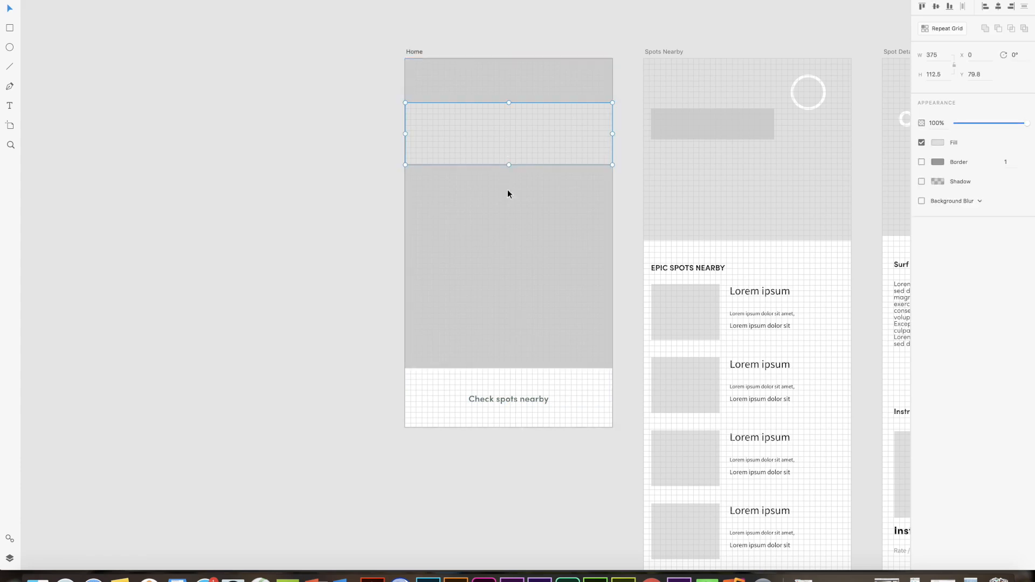
left_click(497, 398)
- Ungroup the wireframes on the Spots Nearby, Spot Details and Instructor Details artboards
scroll(476, 469, "right", 10)
left_click(485, 152)
key("super+shift+g")
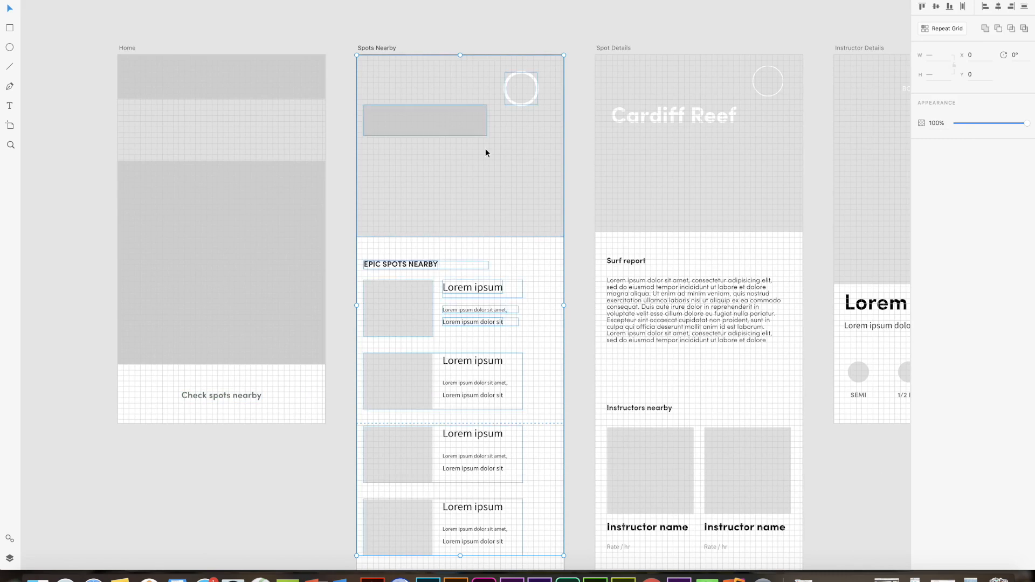
left_click_drag(589, 267, 437, 269)
scroll(437, 269, "right", 3)
left_click(490, 124)
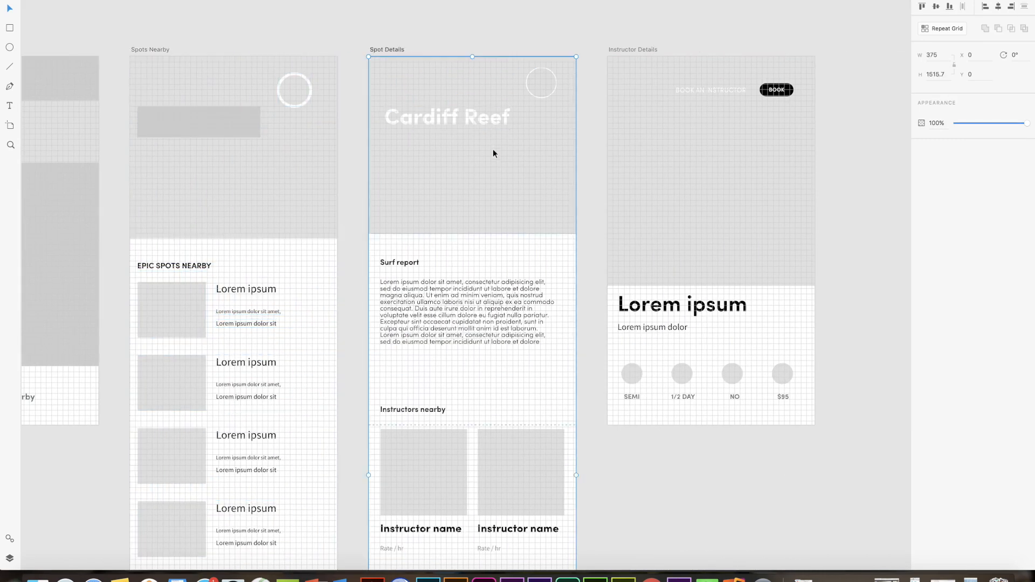
key("super+a")
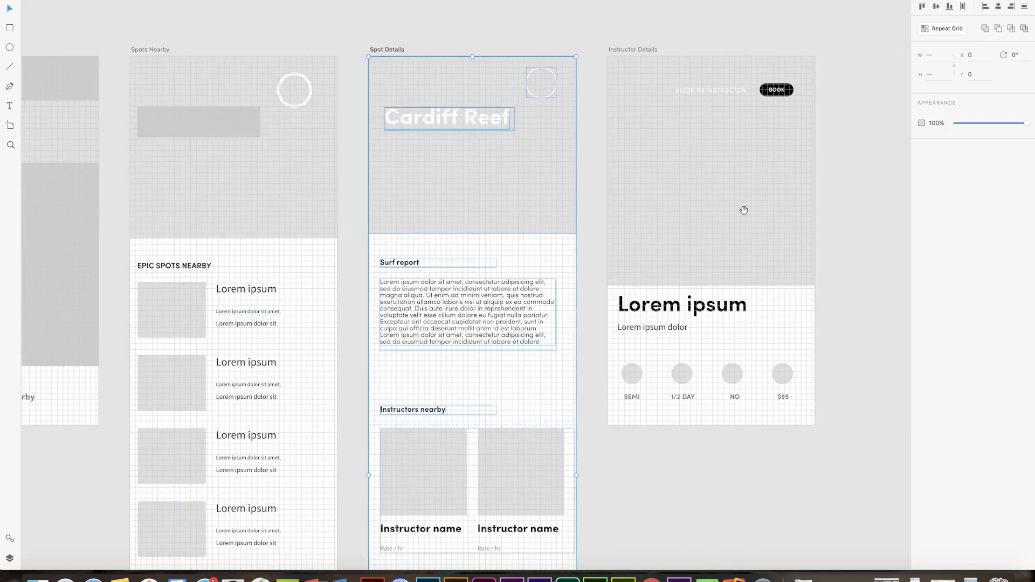
left_click(722, 208)
key("super+a")
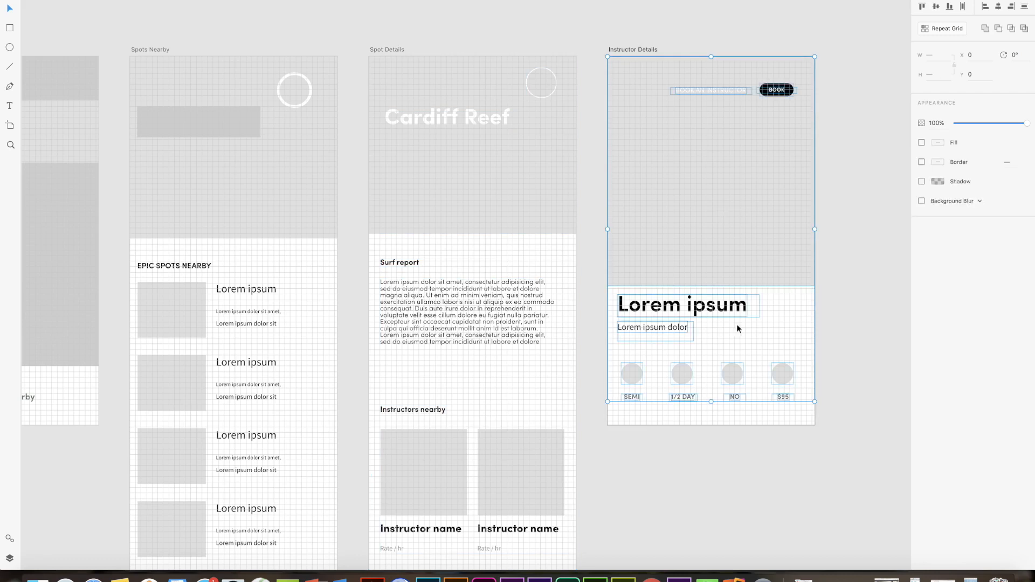
left_click(734, 462)
- Narrow the XD window and place the Finder window with the assets folder in the freed space beside it
left_click_drag(200, 276, 574, 288)
scroll(574, 287, "down", 3)
scroll(574, 288, "right", 2)
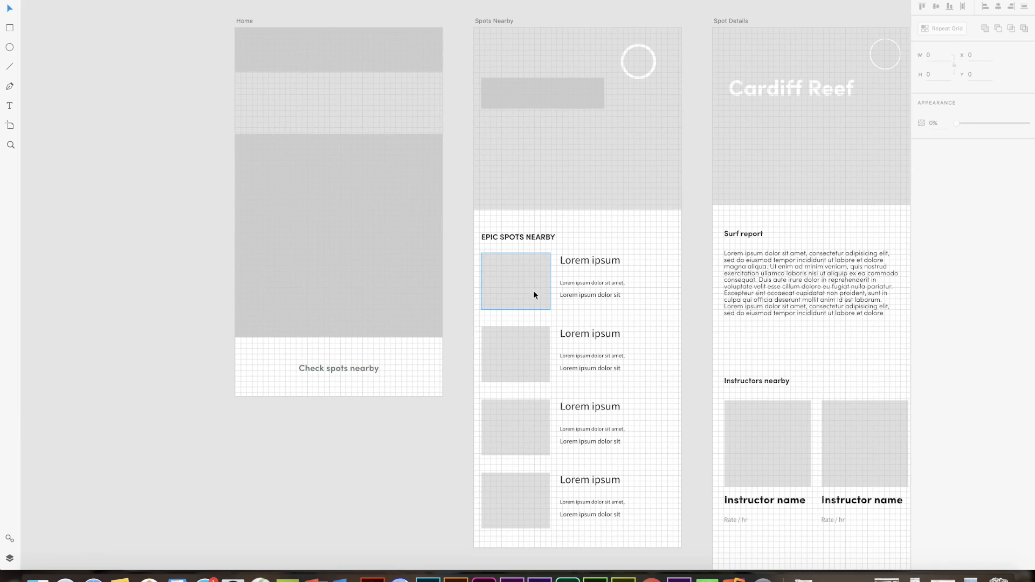
scroll(203, 190, "up", 2)
scroll(203, 189, "left", 2)
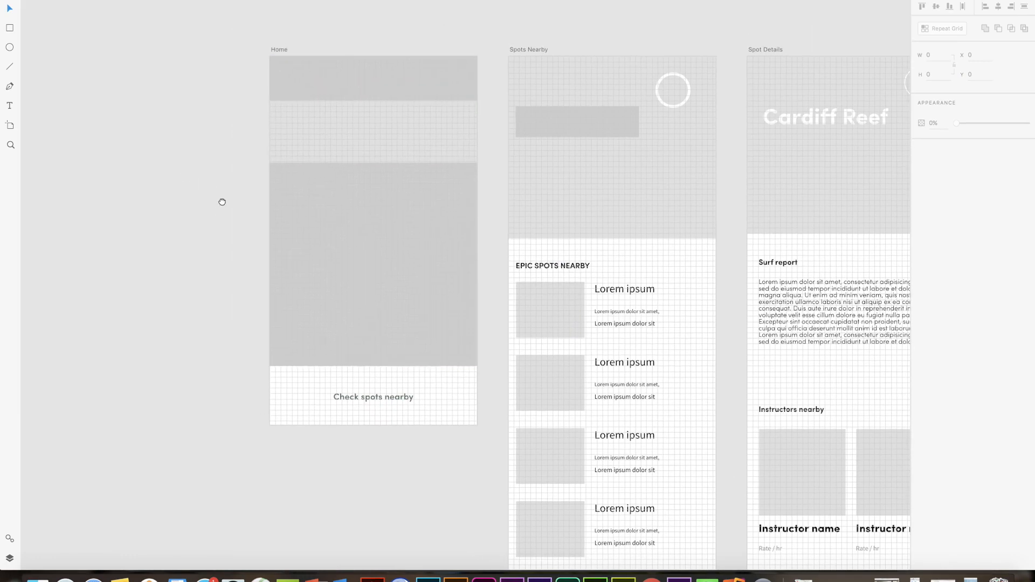
left_click_drag(2, 187, 171, 188)
left_click_drag(563, 286, 454, 289)
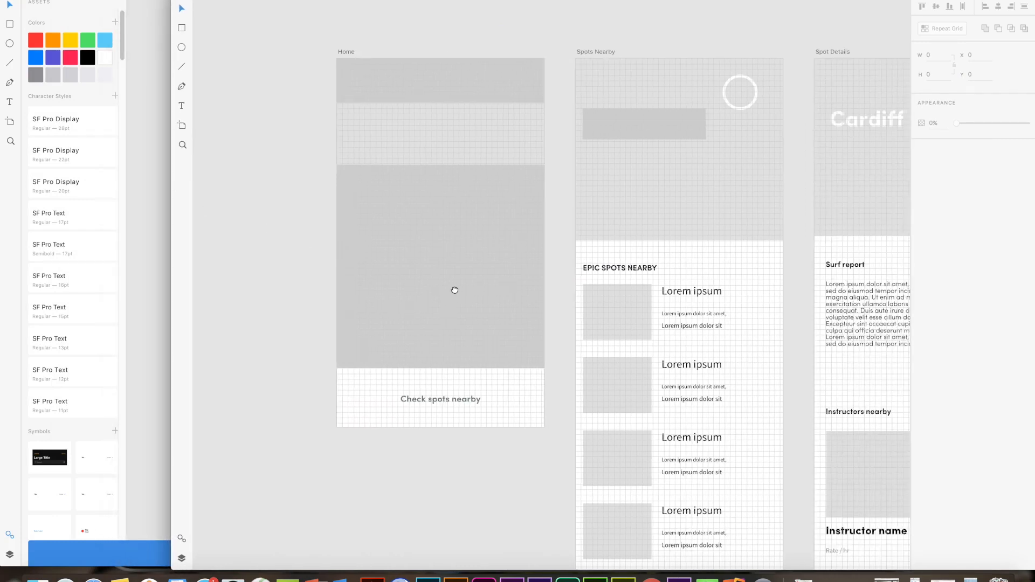
left_click(38, 577)
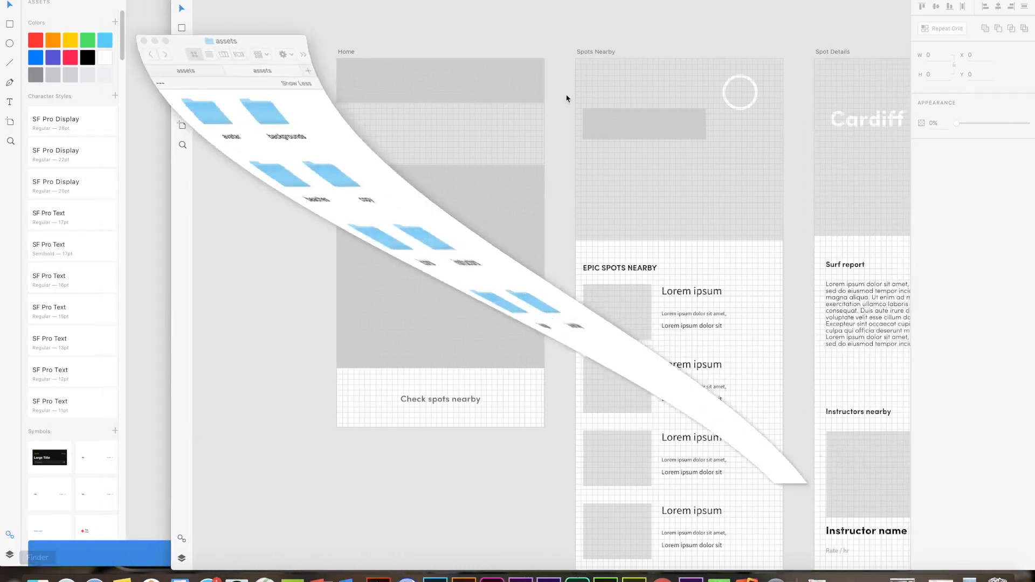
left_click_drag(226, 35, 93, 0)
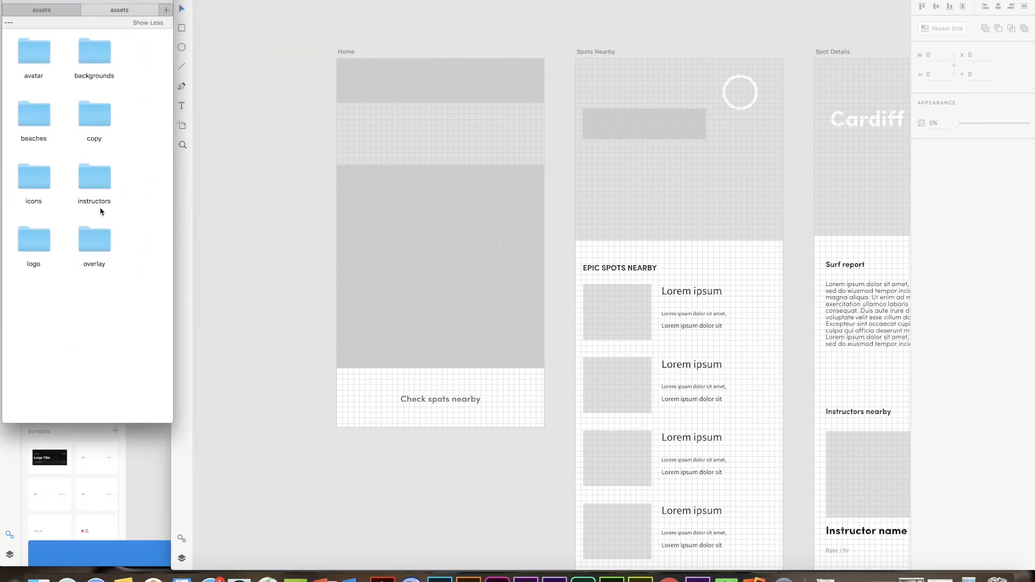
double_click(103, 51)
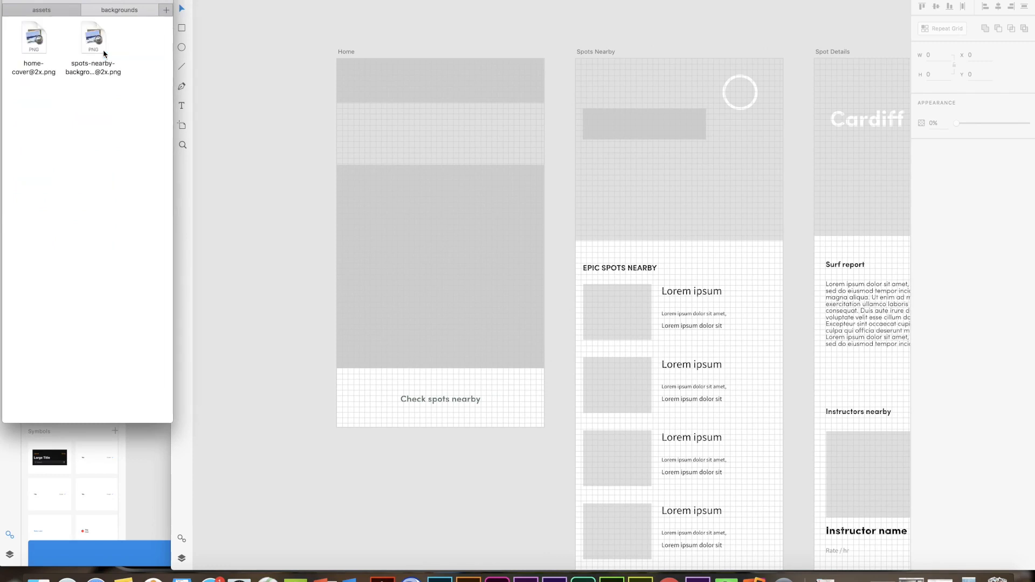
left_click_drag(31, 41, 468, 227)
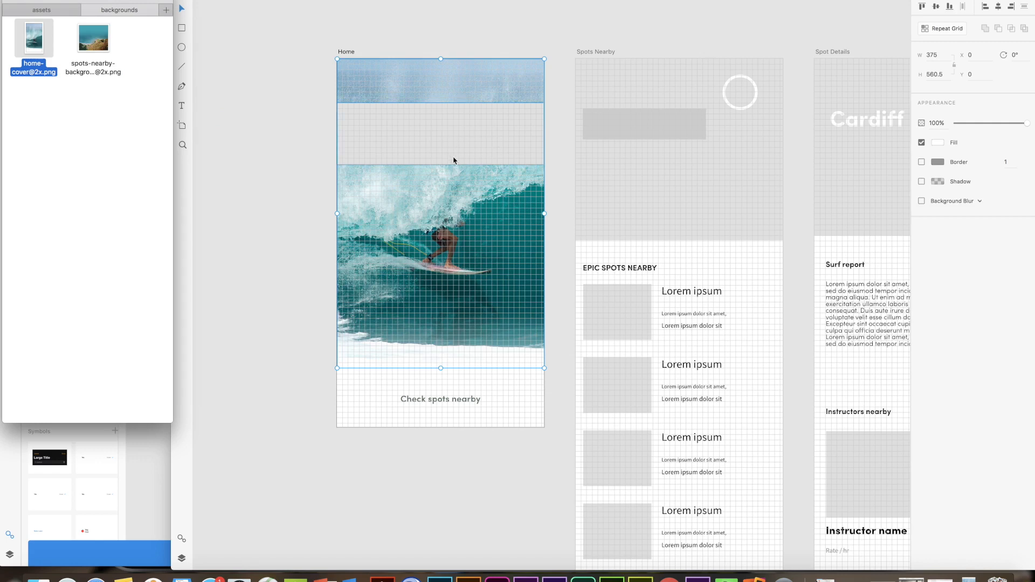
left_click(17, 0)
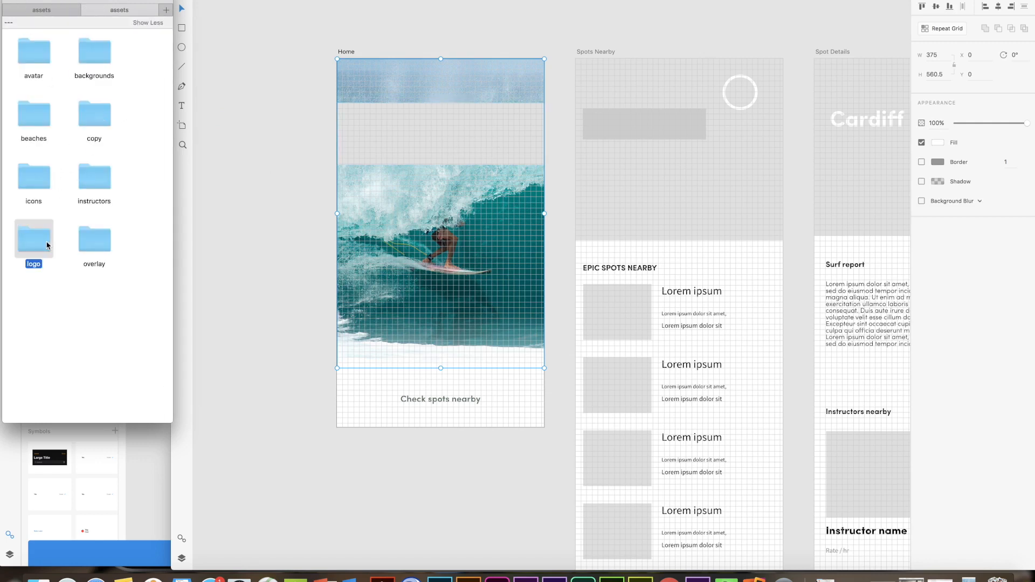
double_click(46, 238)
left_click_drag(28, 39, 458, 124)
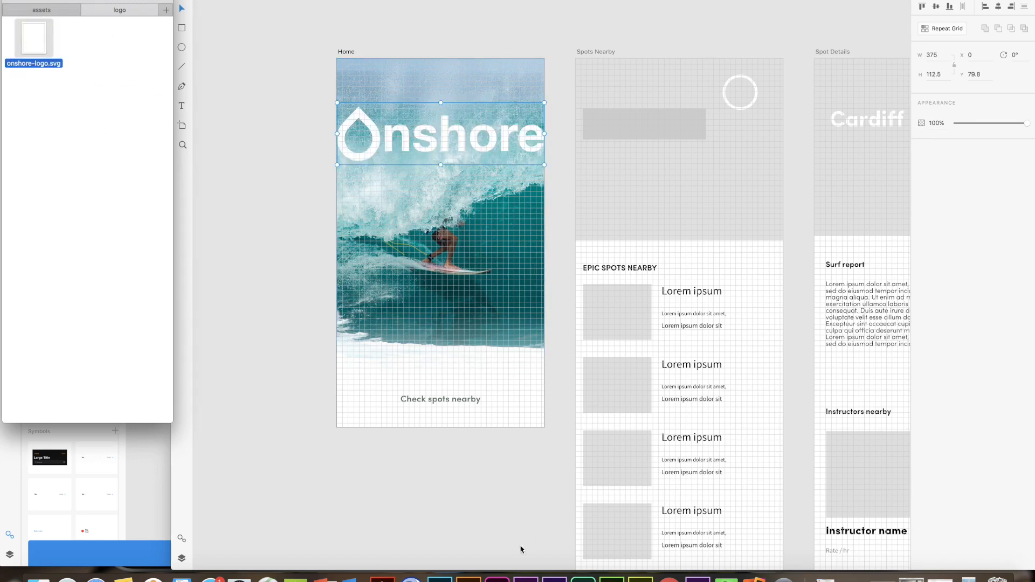
left_click(482, 516)
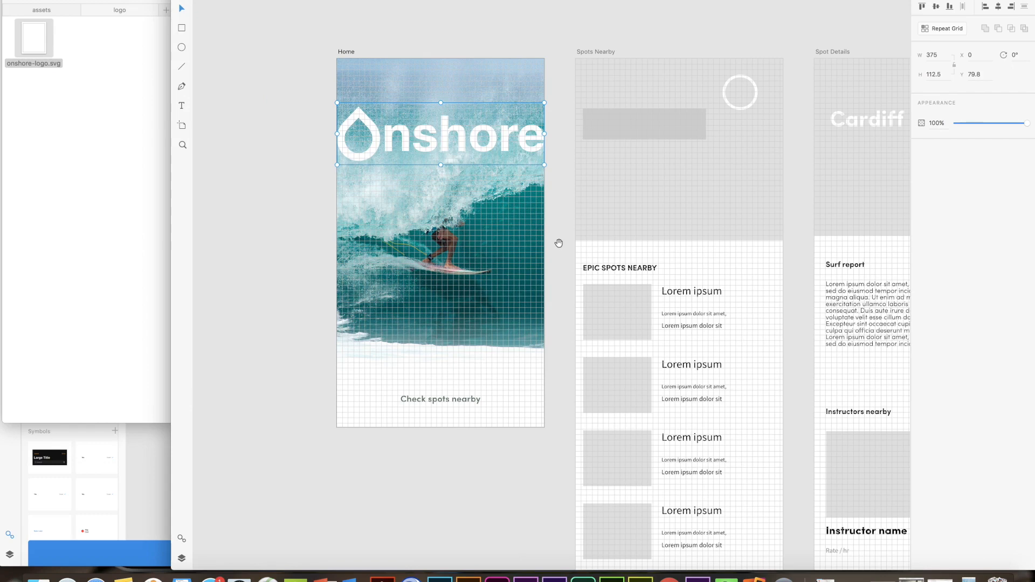
- Fill the gray header rectangle on the Spots Nearby artboard with the spots-nearby background PNG, and return to the assets folder
left_click_drag(559, 241, 388, 225)
left_click(524, 172)
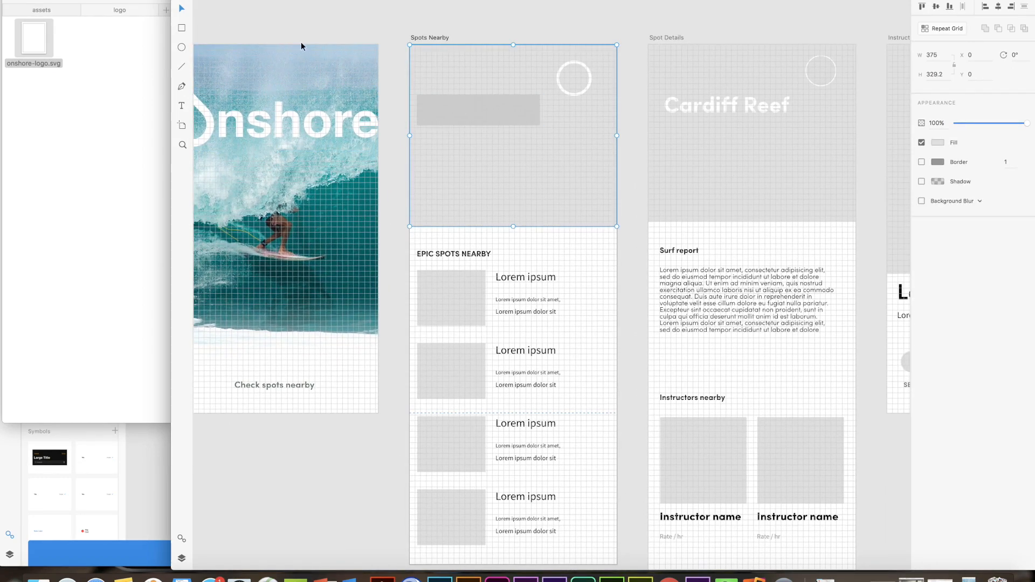
left_click_drag(330, 20, 428, 72)
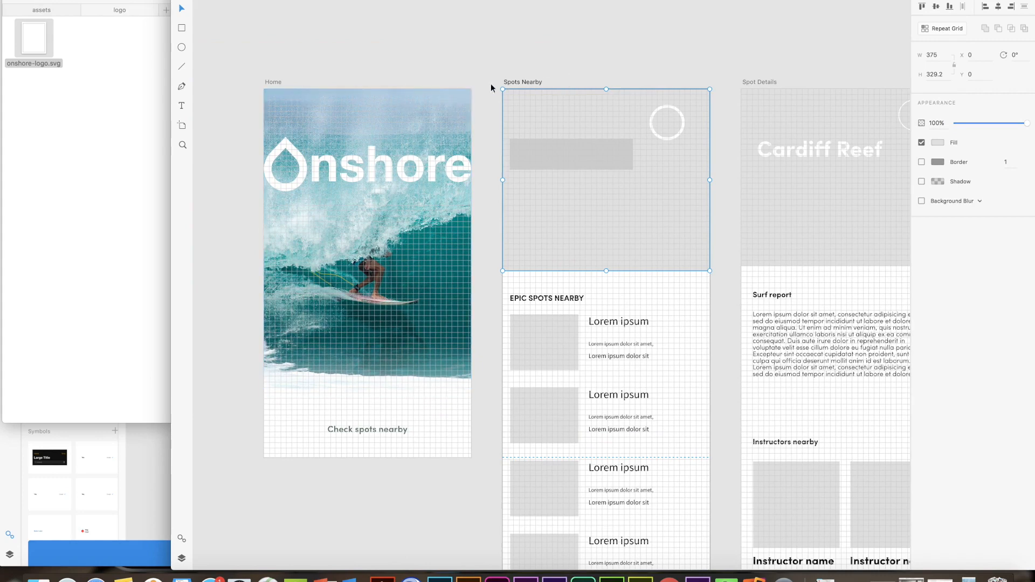
left_click(481, 55)
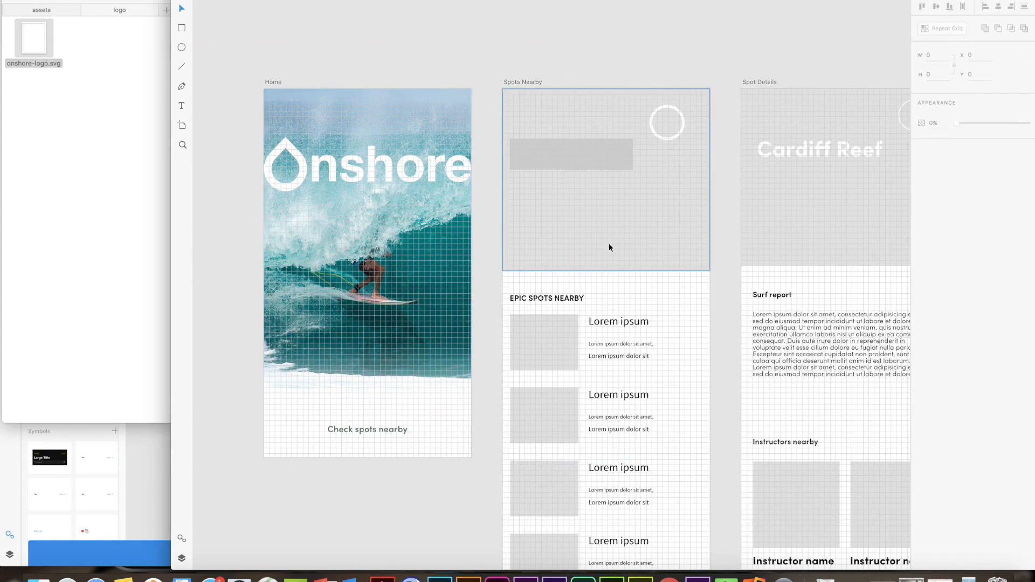
left_click_drag(617, 226, 543, 202)
left_click(67, 129)
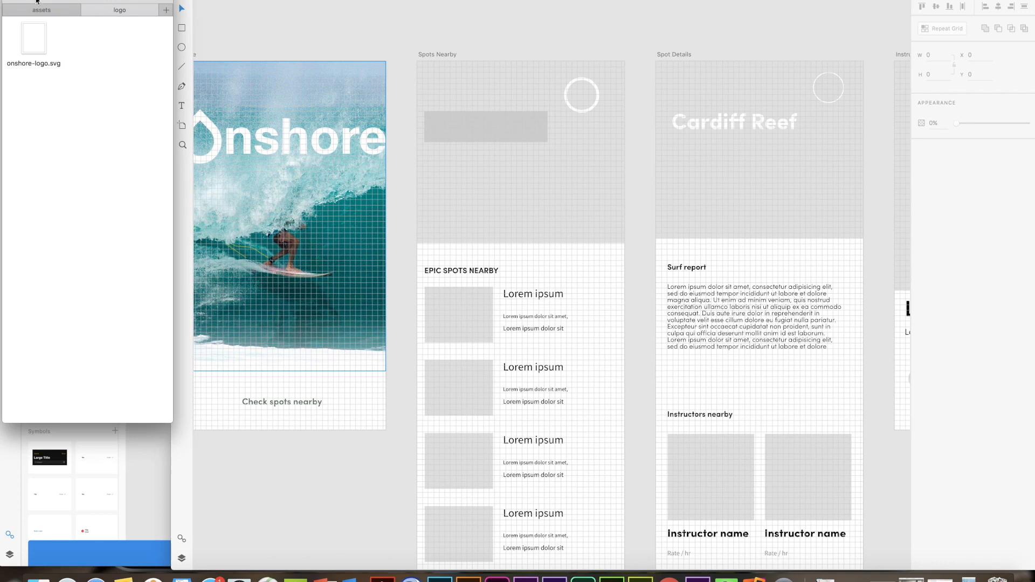
left_click(15, 0)
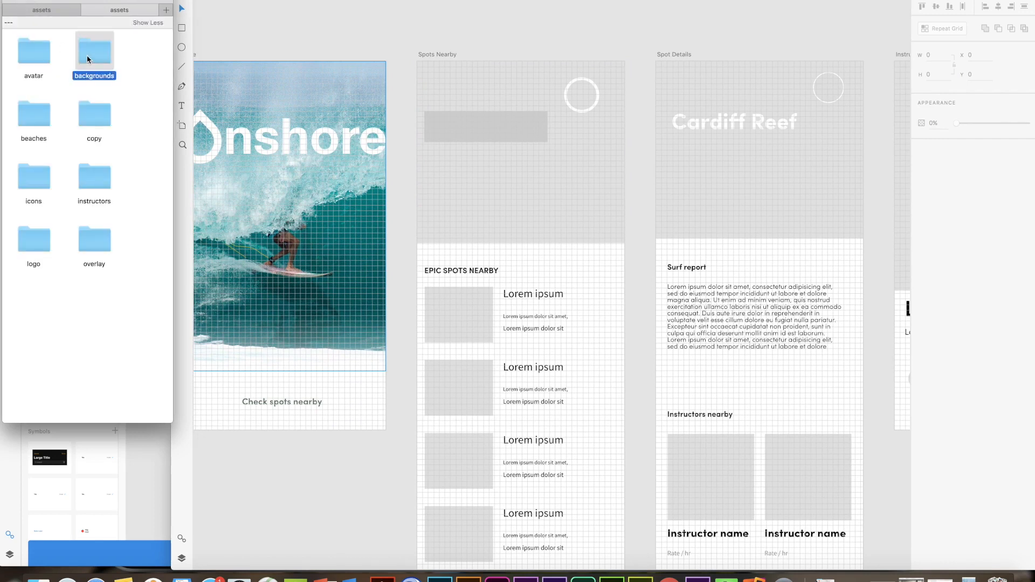
double_click(85, 62)
left_click_drag(91, 48, 496, 185)
left_click(15, 0)
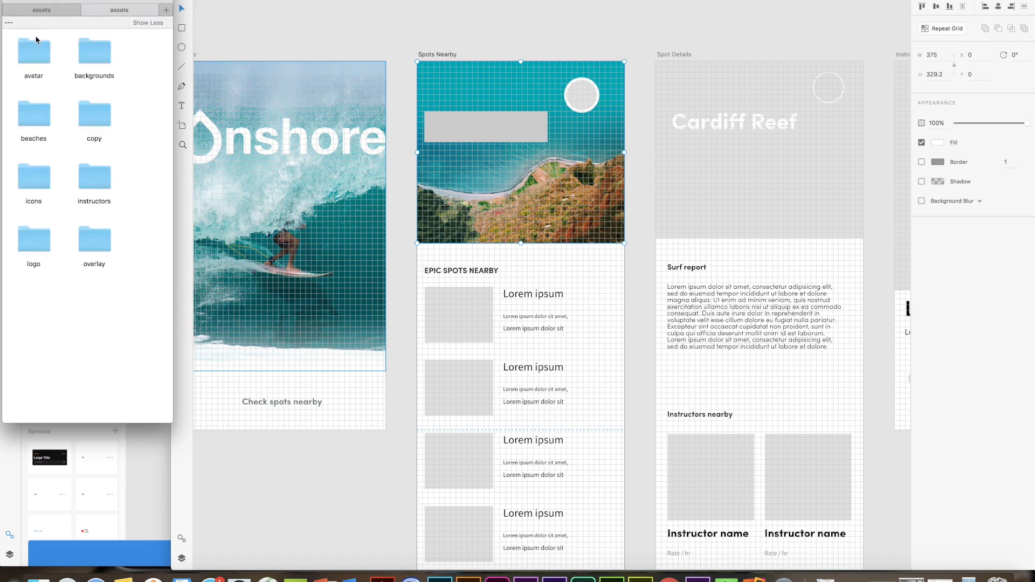
- Fill the gray rectangle in the Spots Nearby header with onshore-logo.svg and the circle beside it with the avatar PNG
double_click(34, 237)
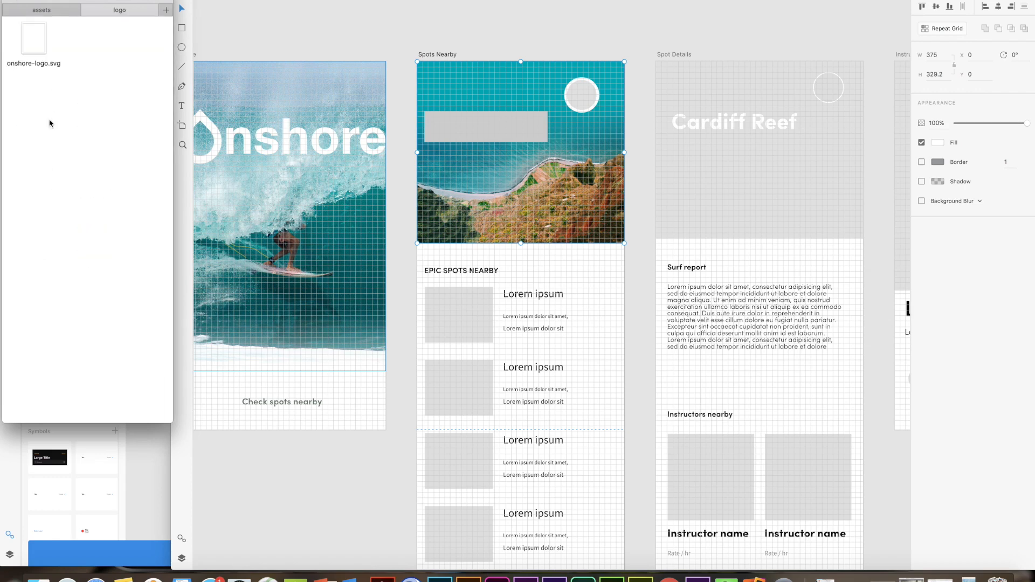
left_click_drag(33, 40, 464, 121)
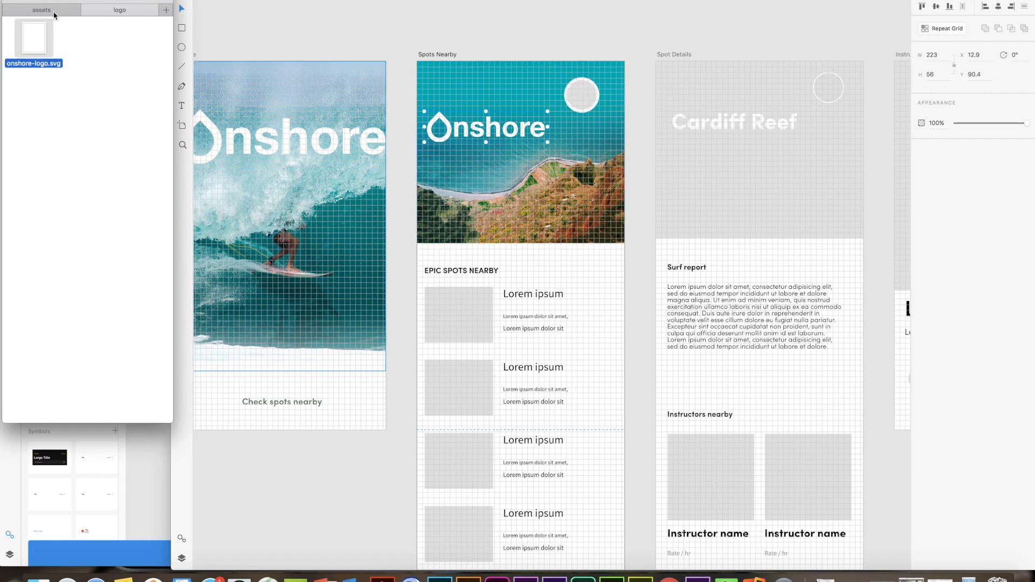
left_click(11, 0)
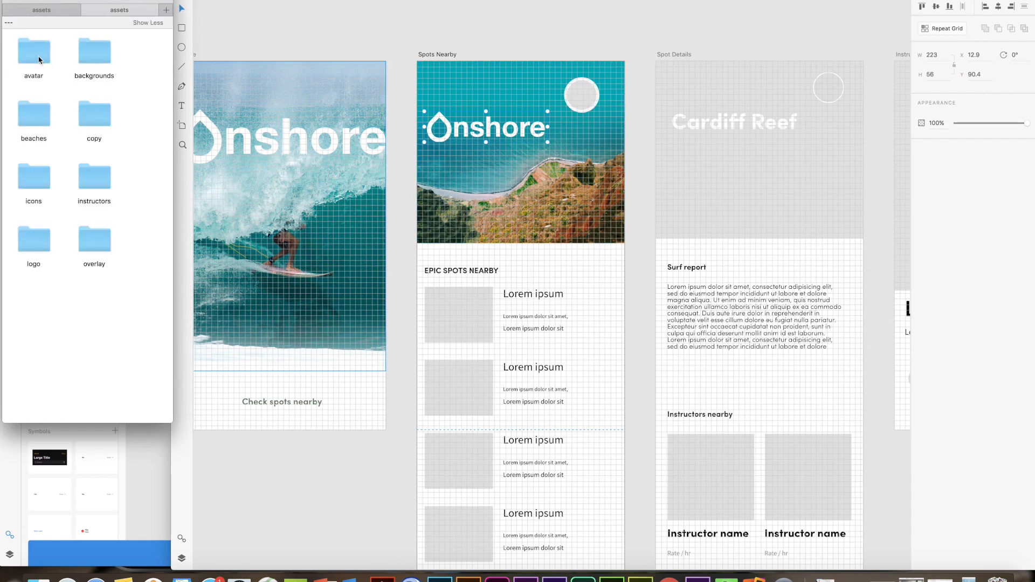
double_click(39, 60)
left_click_drag(35, 51, 581, 95)
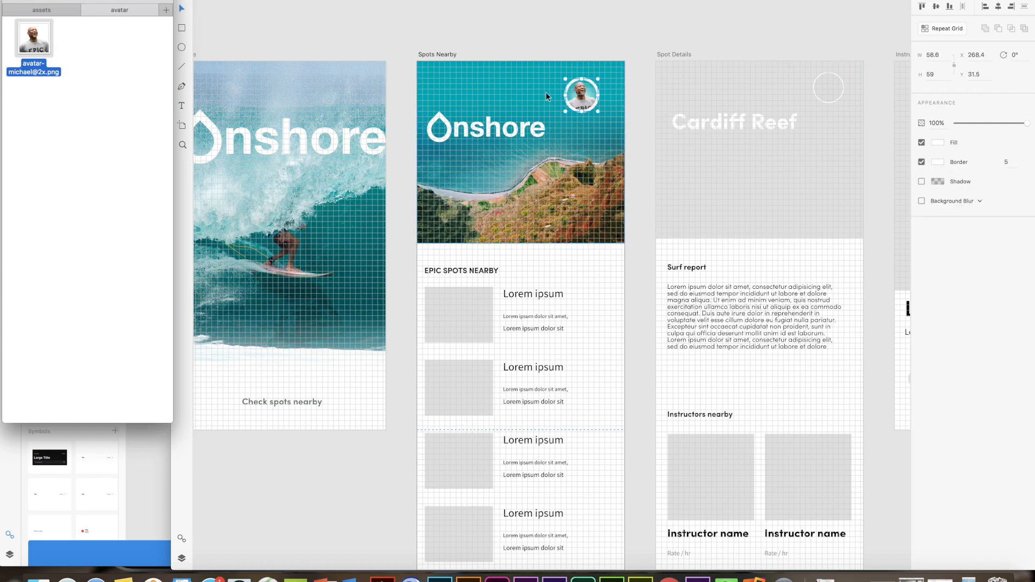
- Scale the Onshore logo in the Spots Nearby header to about 160 × 40 and place it at X 20, Y about 70
scroll(528, 93, "up", 5)
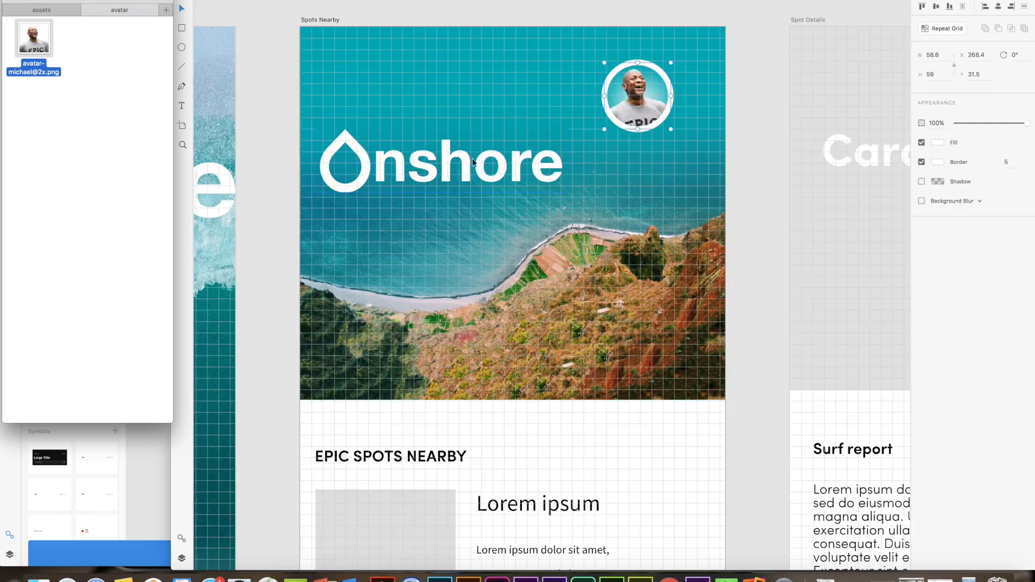
left_click(468, 163)
left_click(447, 159)
left_click_drag(447, 157, 447, 141)
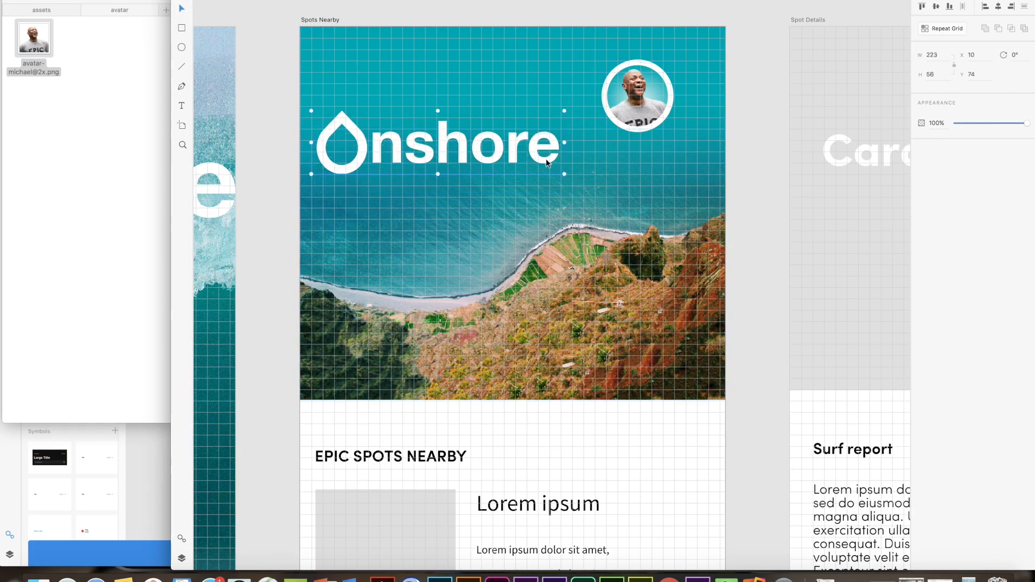
left_click_drag(564, 174, 512, 156)
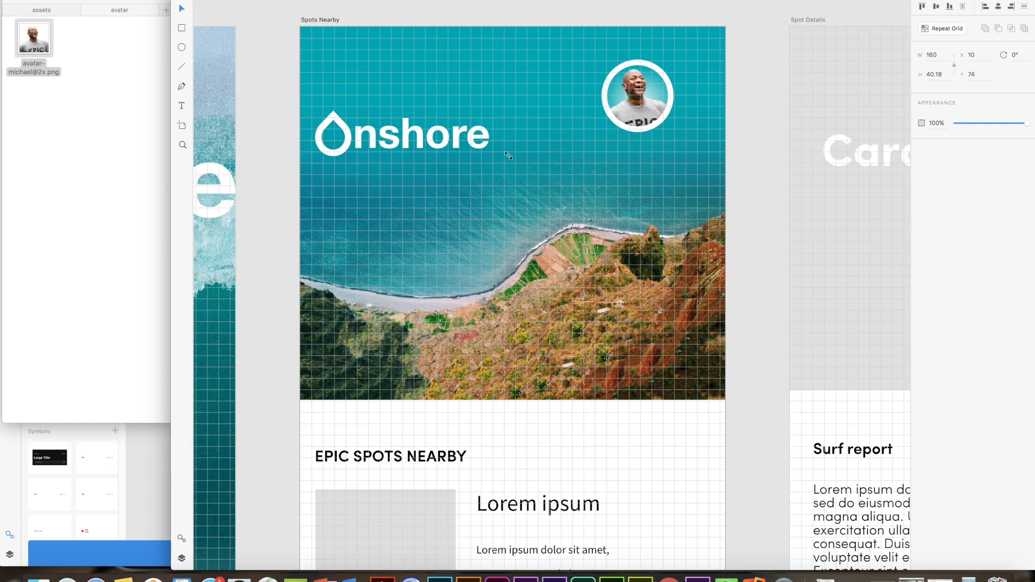
left_click_drag(434, 139, 445, 131)
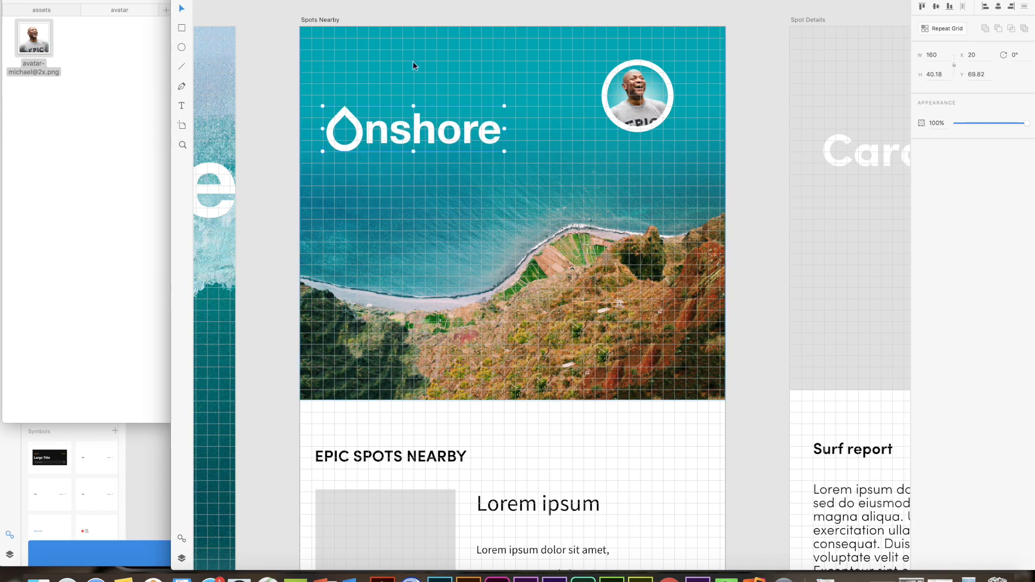
- Move the avatar circle farther up and right in the Spots Nearby header, to X about 291, and deselect it
left_click(629, 103)
left_click_drag(651, 111, 667, 92)
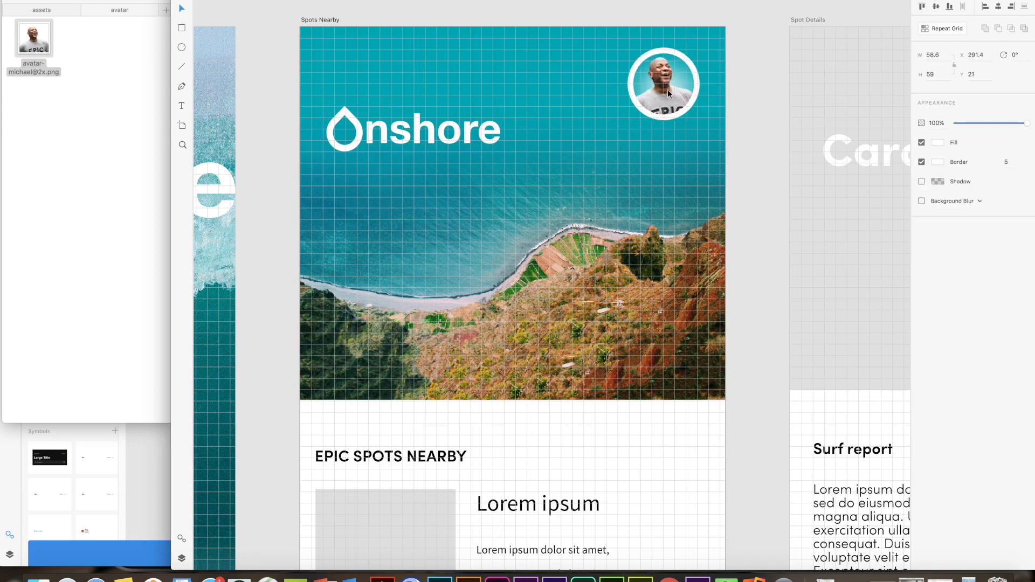
left_click_drag(668, 94, 666, 101)
left_click(739, 163)
- Move the XD window back over the Finder window so it covers the whole screen width
scroll(738, 163, "down", 3)
scroll(739, 163, "up", 4)
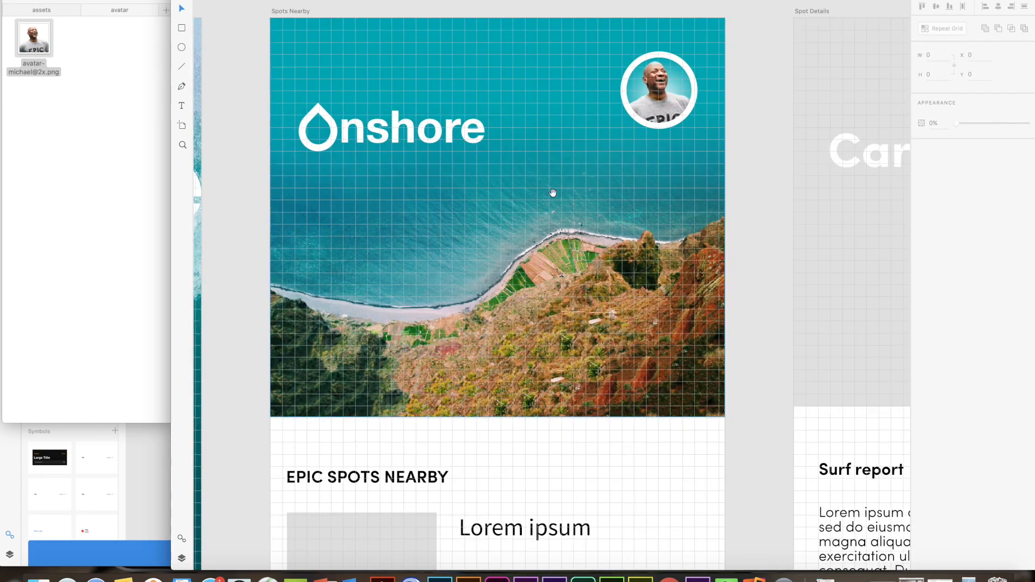
scroll(556, 200, "up", 2)
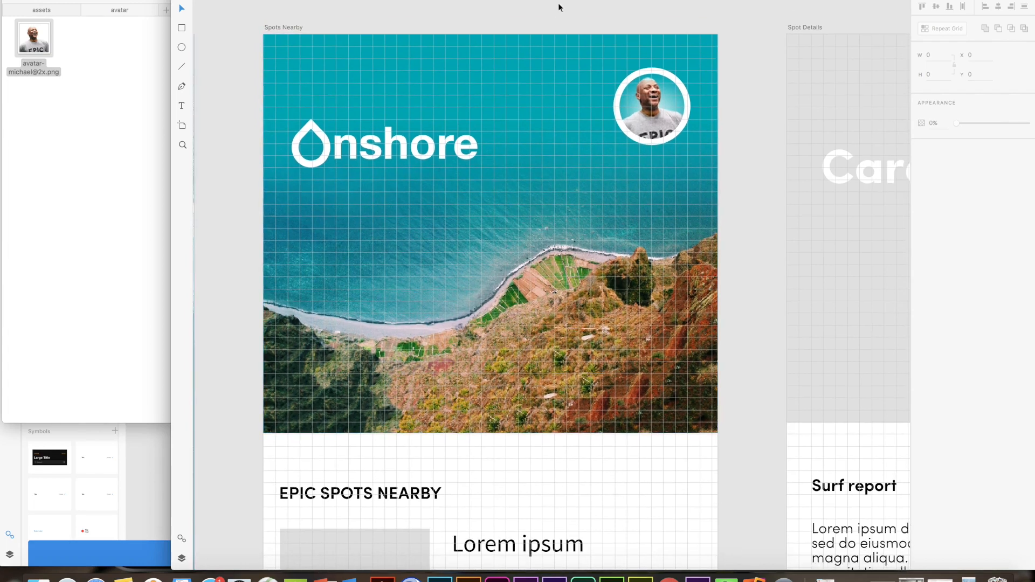
left_click_drag(555, 0, 448, 0)
left_click(92, 0)
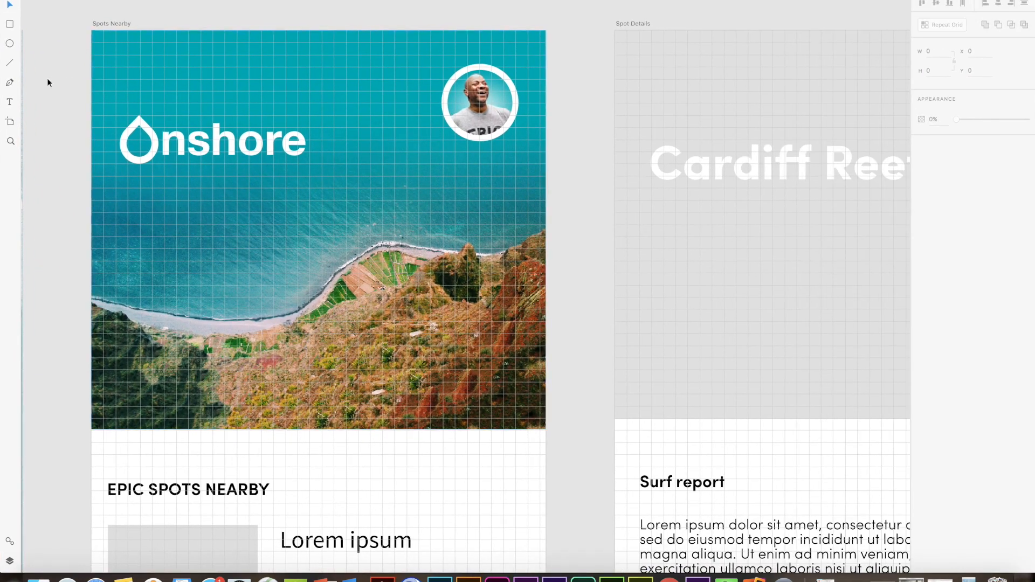
- Draw a circle about 63 × 63 over the coastline in the Spots Nearby header, at X 210, Y 130
left_click_drag(378, 260, 388, 228)
key("e")
mouse_move(357, 158)
left_mouse_down()
mouse_move(439, 241)
mouse_move(431, 234)
left_mouse_up()
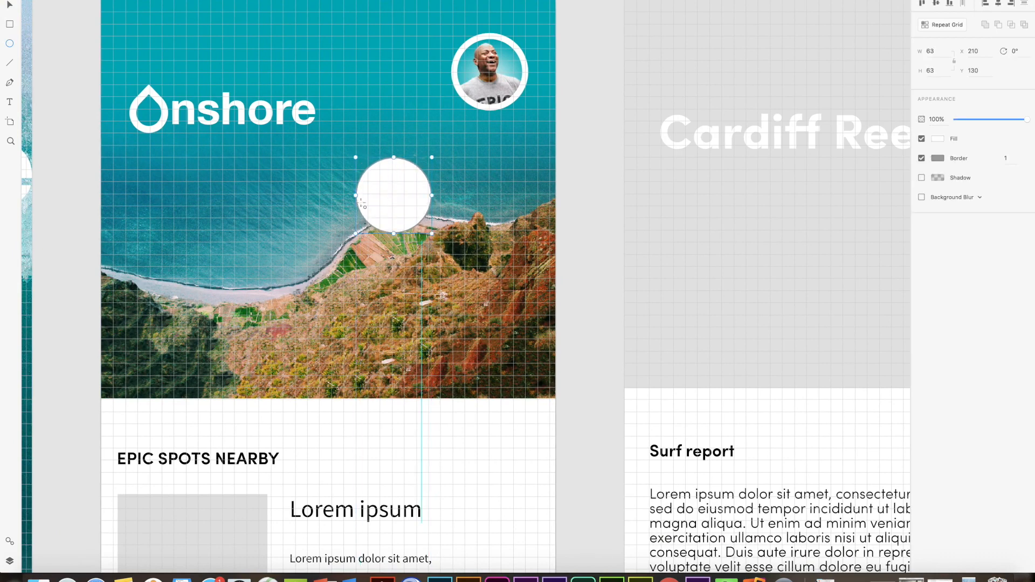
left_click(11, 7)
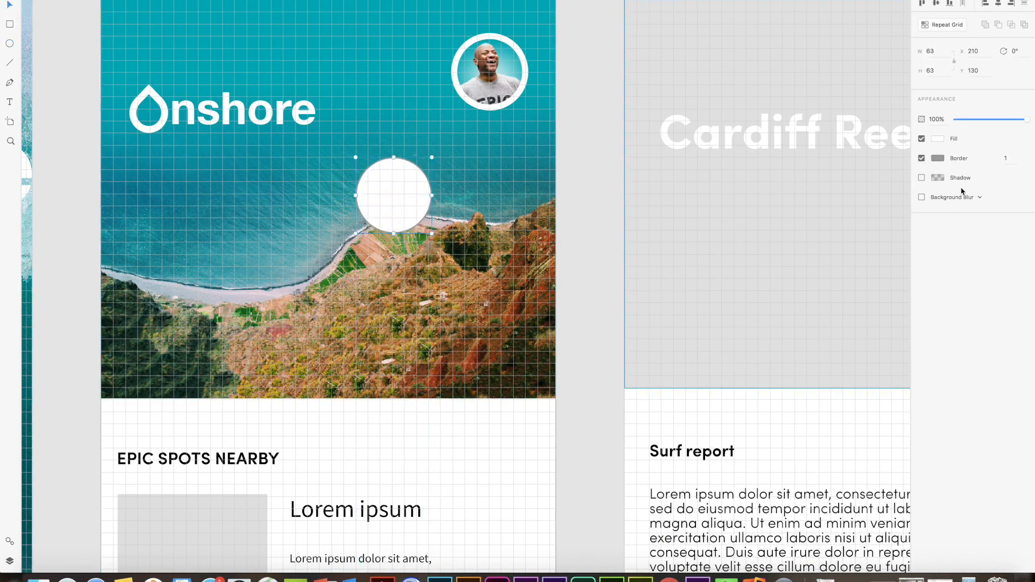
- Fill the new circle with the bright cyan color #50E7F5, based on the teal of the header's water
left_click(938, 139)
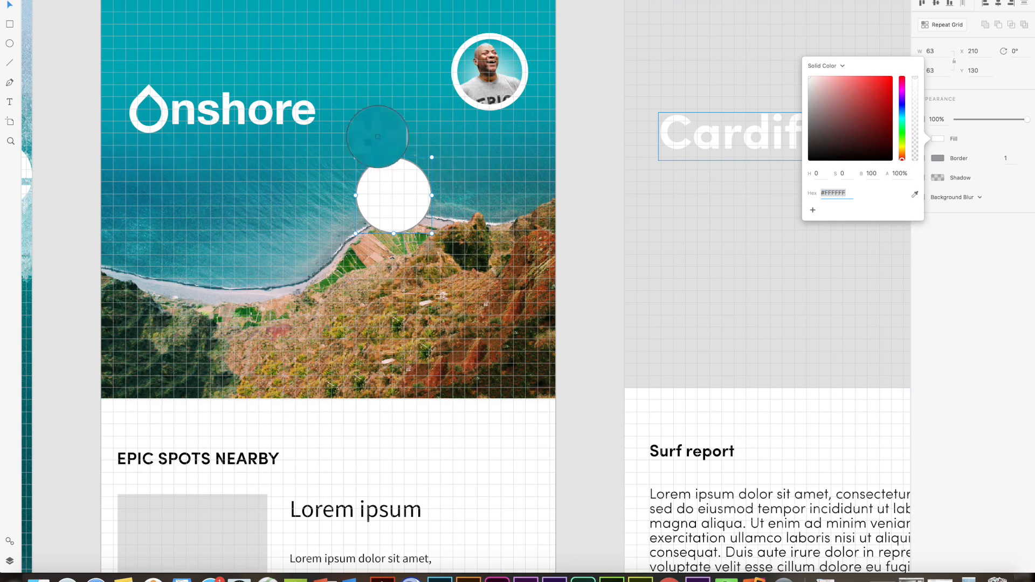
left_click(412, 70)
left_click_drag(866, 112, 864, 79)
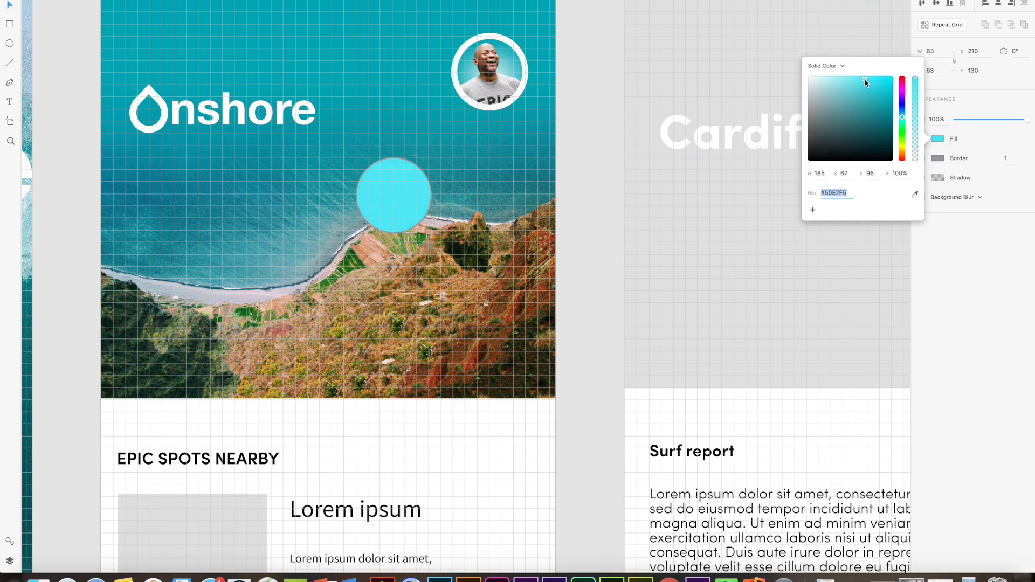
left_click(934, 287)
- Give the cyan circle a white border with a width of 3
left_click(938, 158)
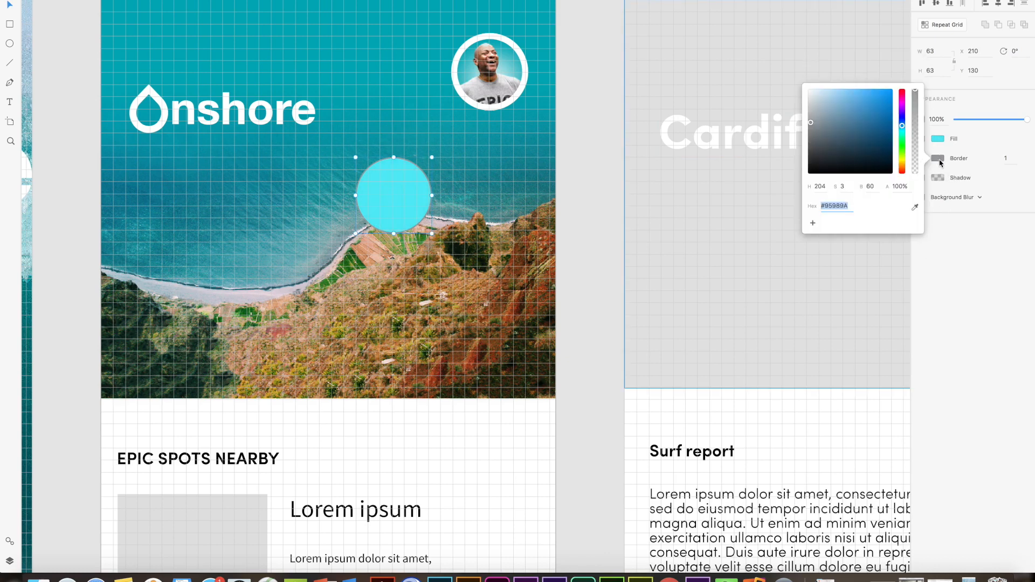
left_click_drag(816, 127, 804, 83)
left_click(968, 252)
left_click_drag(1016, 158, 977, 158)
type("3")
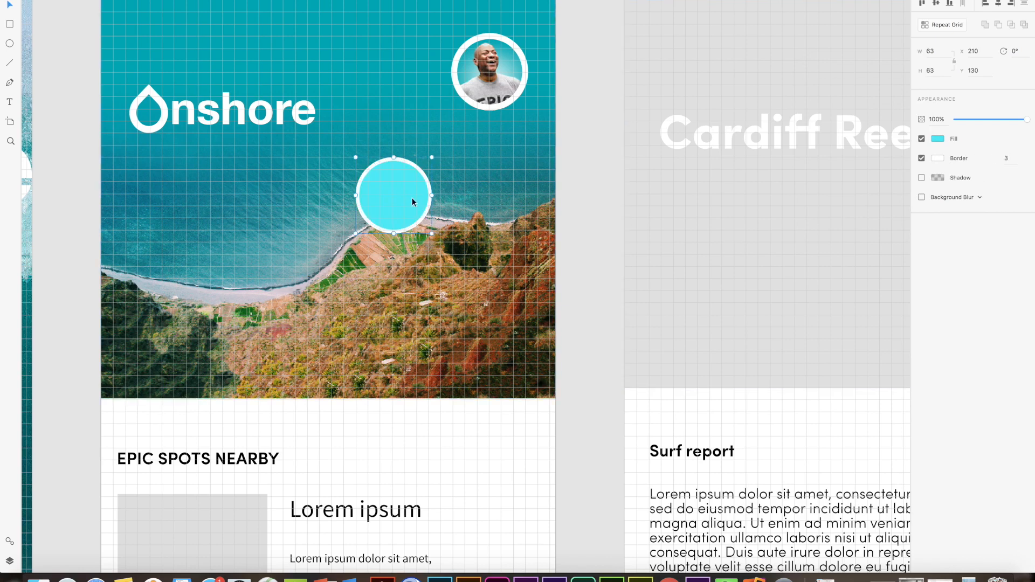
- Reshape the circle into a map pin by pulling its lowest anchor point straight down to Y about 224
double_click(408, 214)
left_click(393, 232)
left_click_drag(393, 234, 393, 273)
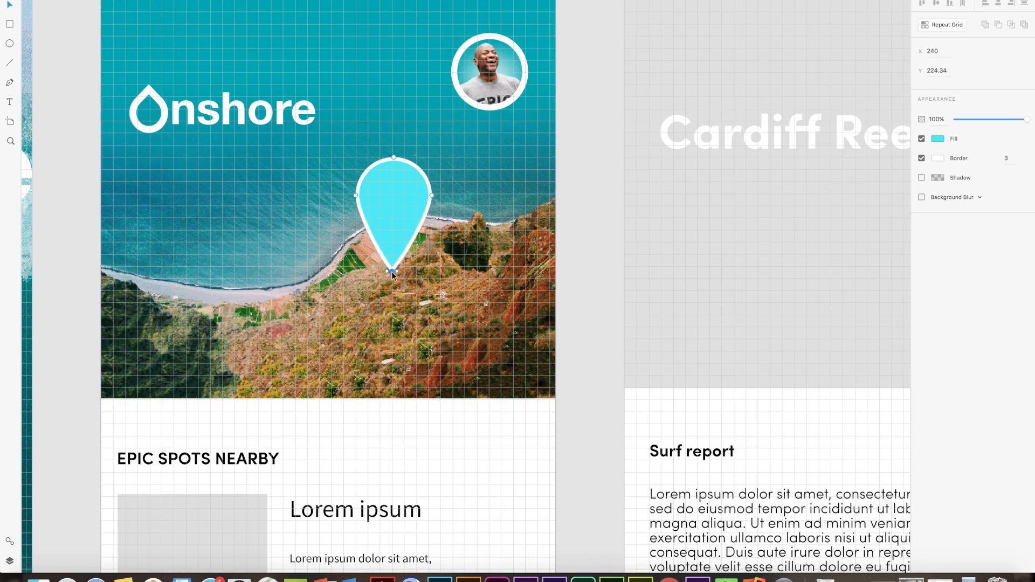
- Add the text label "YOU" and place it in the head of the map pin
key("t")
key("Escape")
left_click(393, 191)
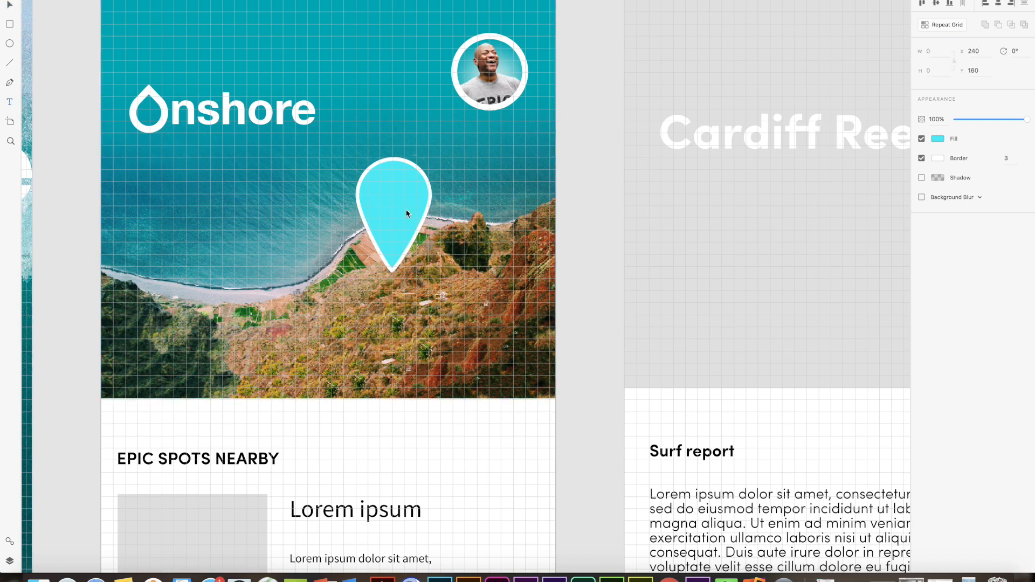
type("YOU")
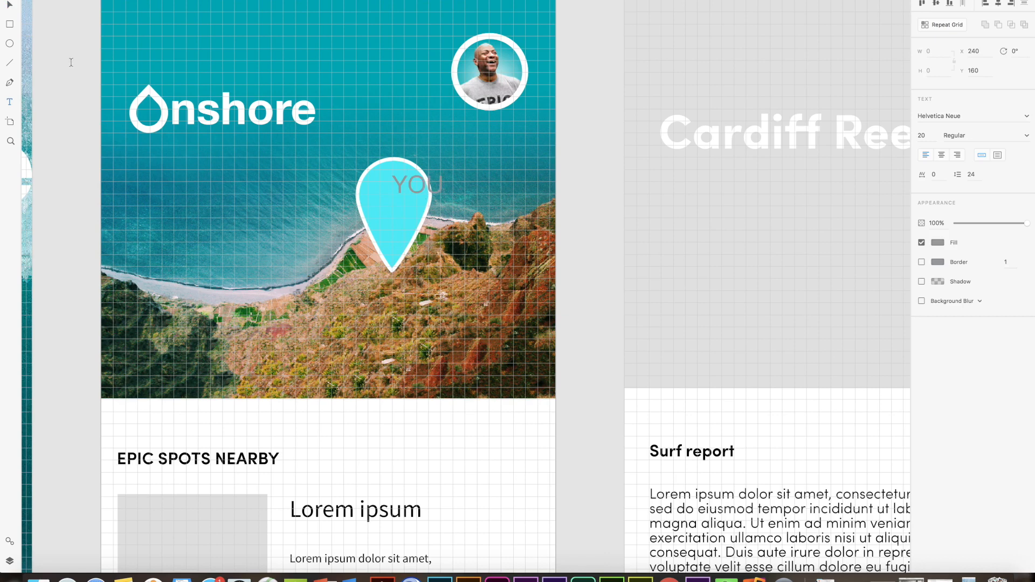
key("Escape")
left_click_drag(413, 185, 390, 193)
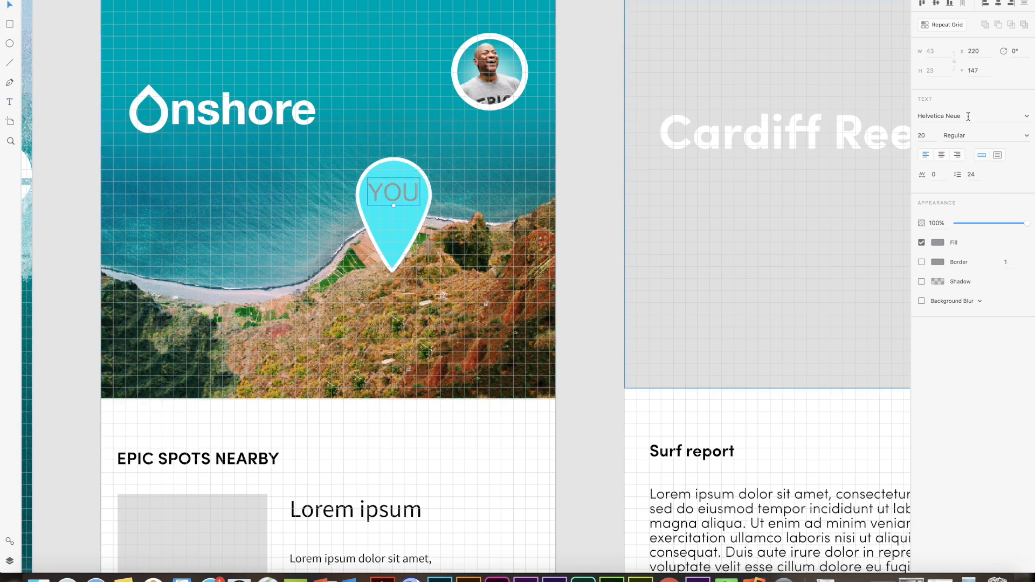
- Set the YOU label to the Bold weight at font size 12
left_click(1026, 136)
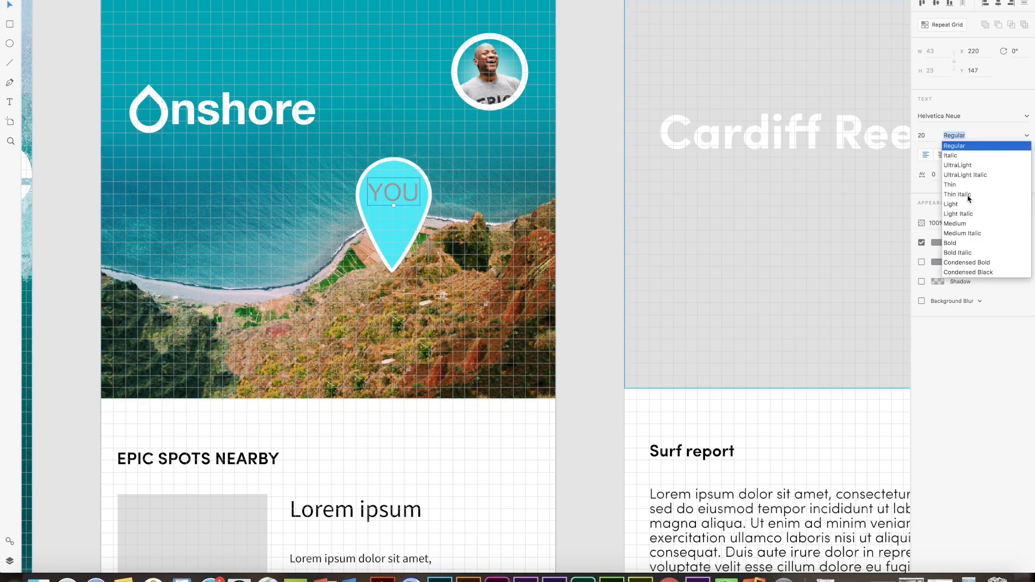
left_click(957, 242)
left_click(922, 136)
key("Return")
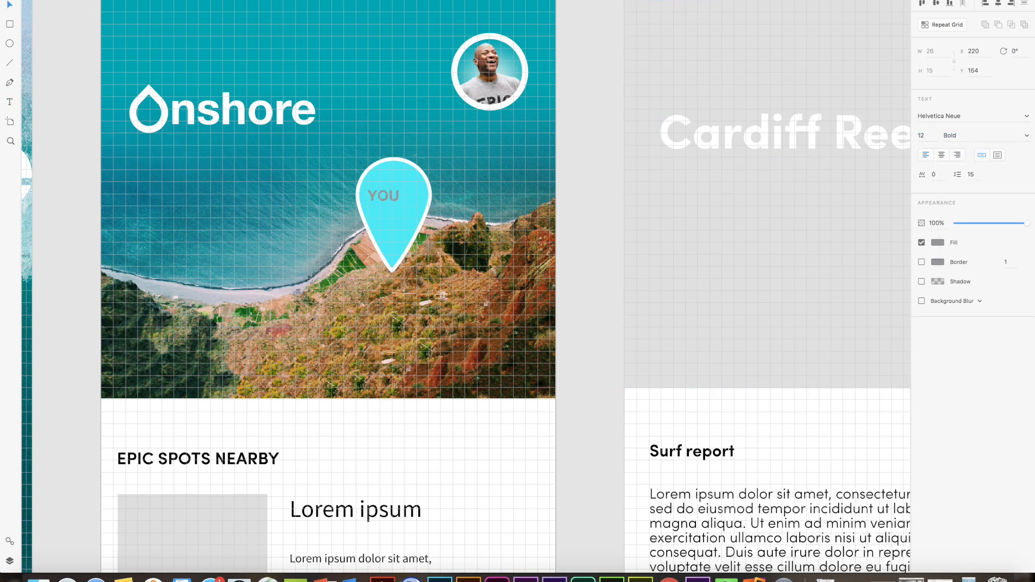
- Move the YOU label to X 227, Y 155 in the pin's head and fill it with white (#FFFFFF)
left_click(371, 199)
scroll(389, 195, "up", 5)
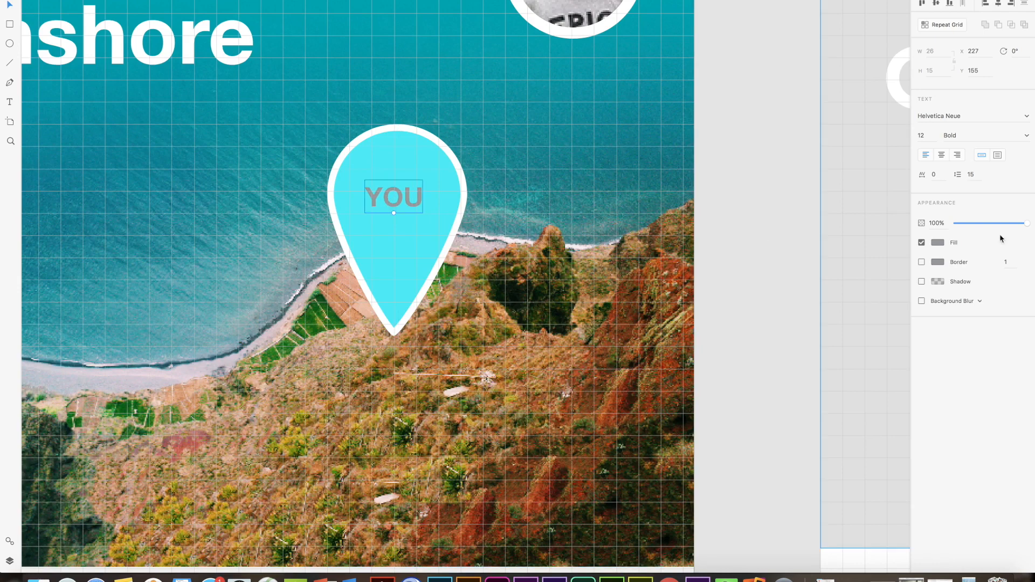
left_click(937, 242)
left_click(809, 175)
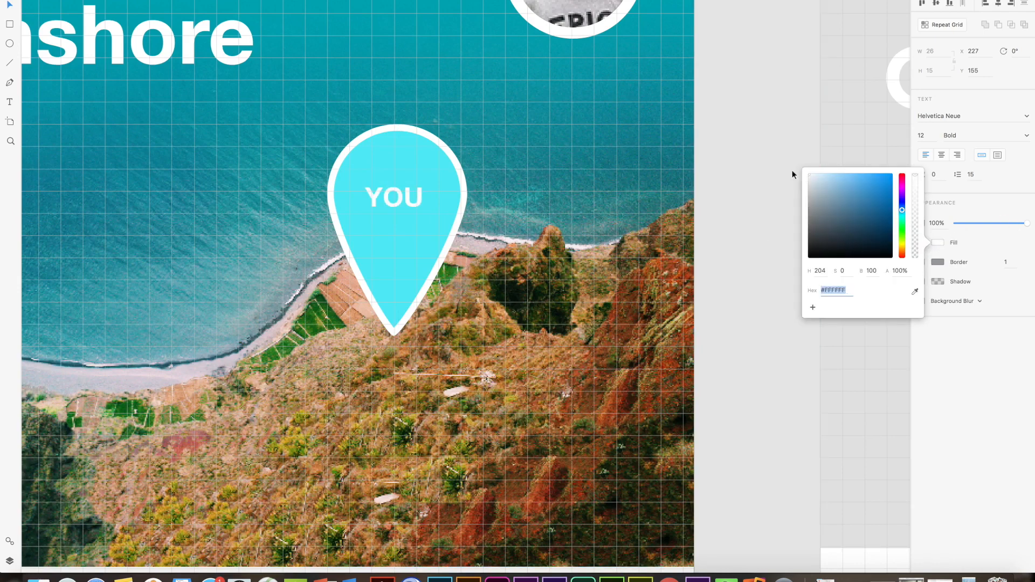
- Scale the pin shape down to about 43 × 65 and center its head behind the YOU label
left_click(414, 244)
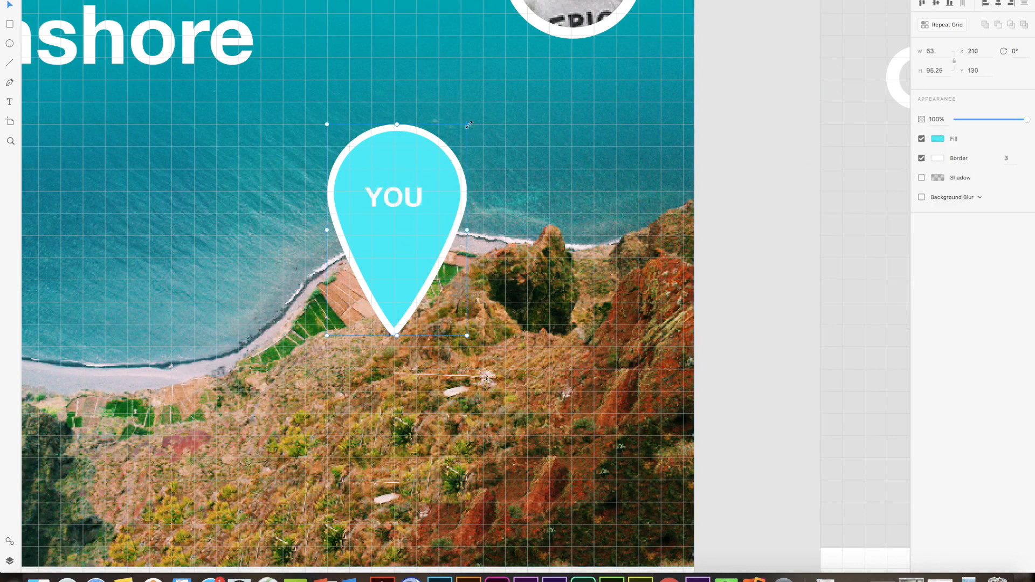
left_click_drag(464, 128, 424, 175)
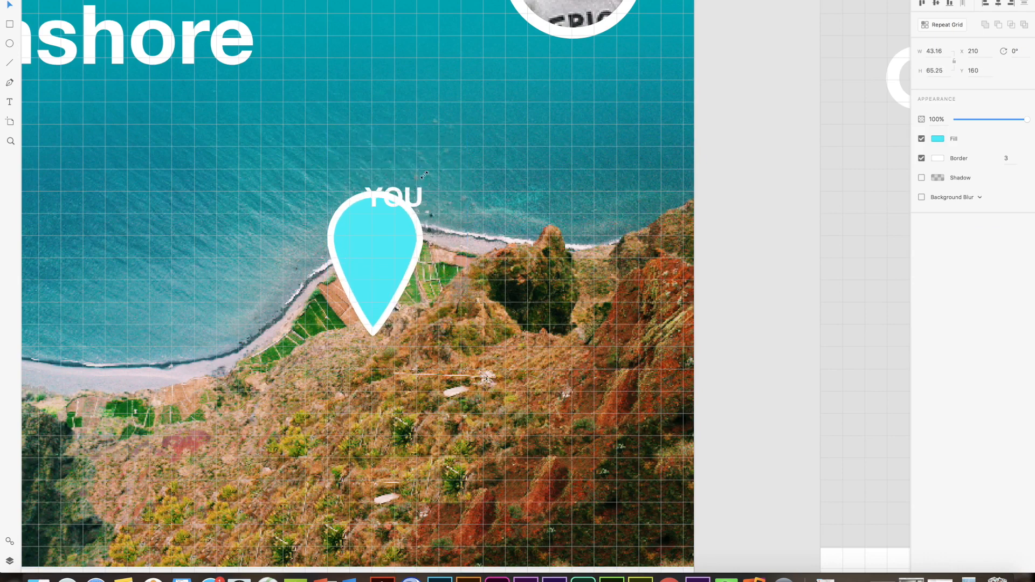
left_click_drag(381, 253, 393, 197)
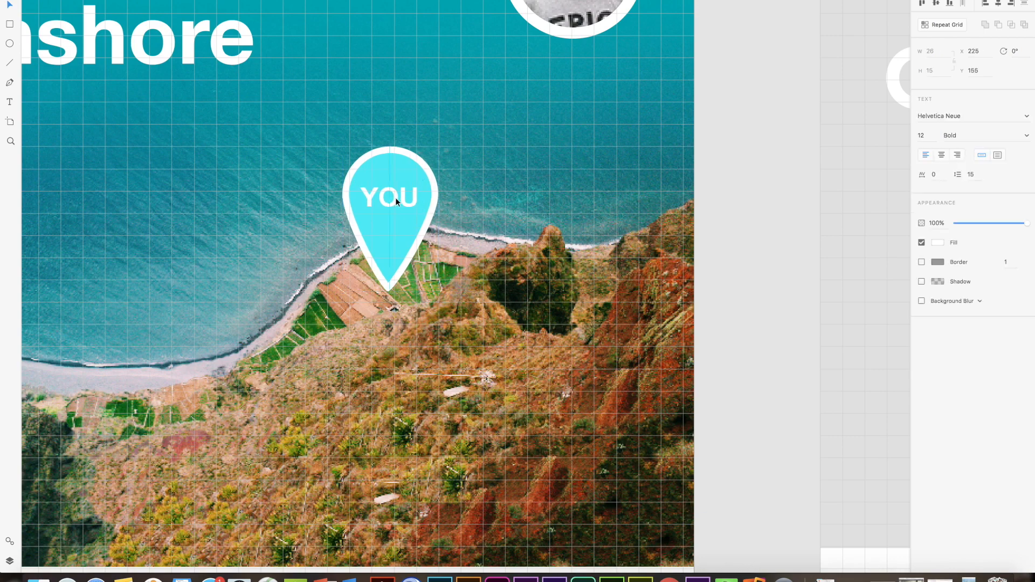
- Group the YOU label with the pin shape and move the group up over the water to X 230, Y 77
left_click(403, 227, "shift")
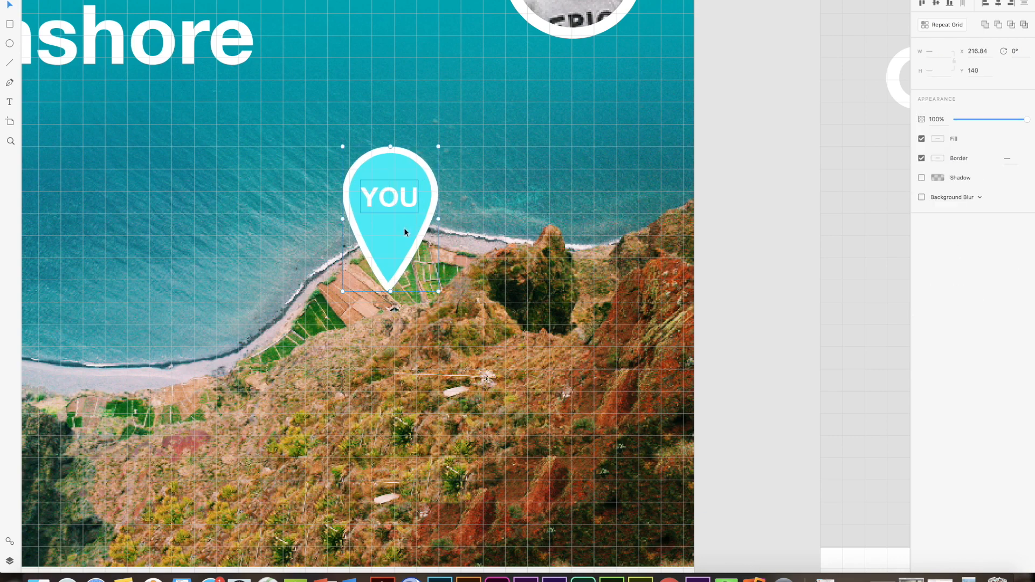
key("super+g")
left_click_drag(398, 221, 429, 81)
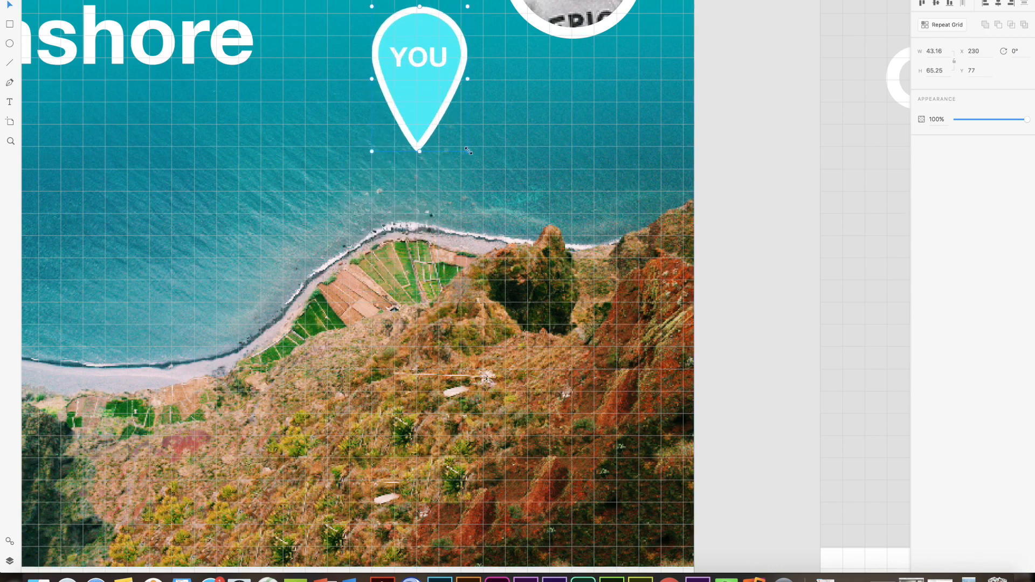
- Scale the pin group to about 37 × 57 and position it at X about 227, Y 120 with its tip on the shoreline
left_click_drag(468, 151, 440, 109)
left_click_drag(412, 70, 406, 178)
scroll(454, 154, "down", 3)
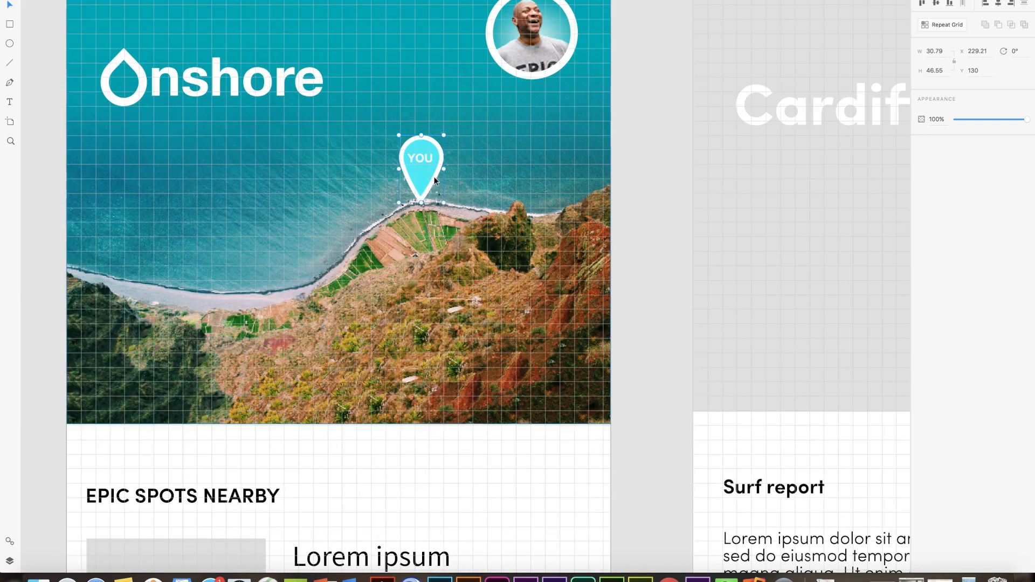
left_click_drag(445, 135, 457, 117)
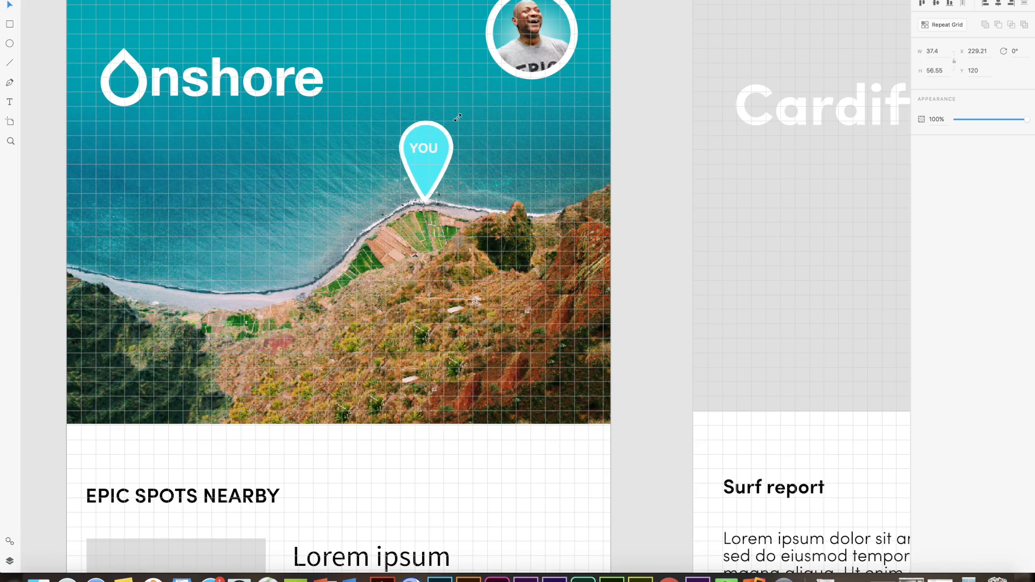
left_click_drag(421, 155, 419, 152)
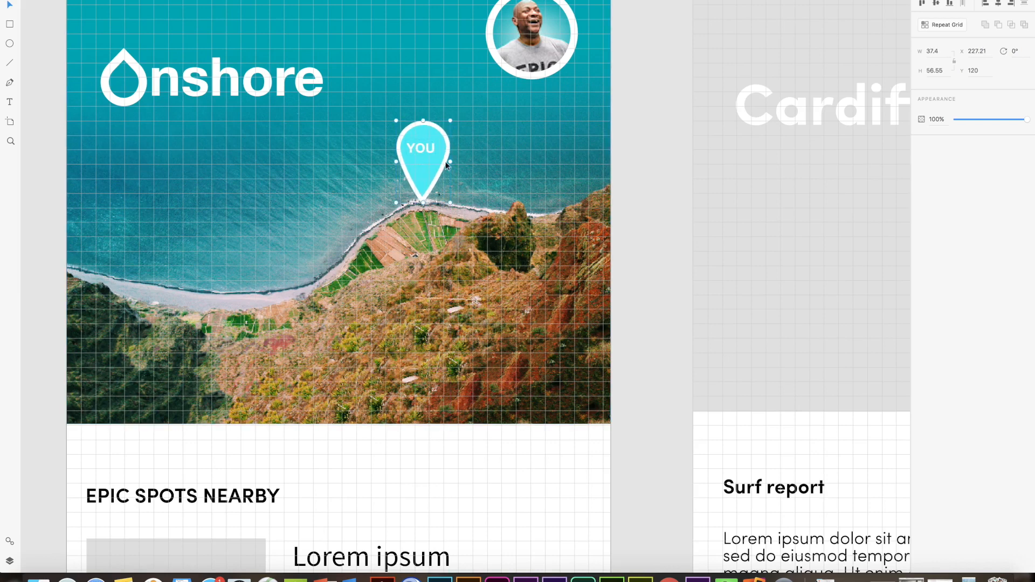
- Center the YOU label within the pin's head
double_click(421, 152)
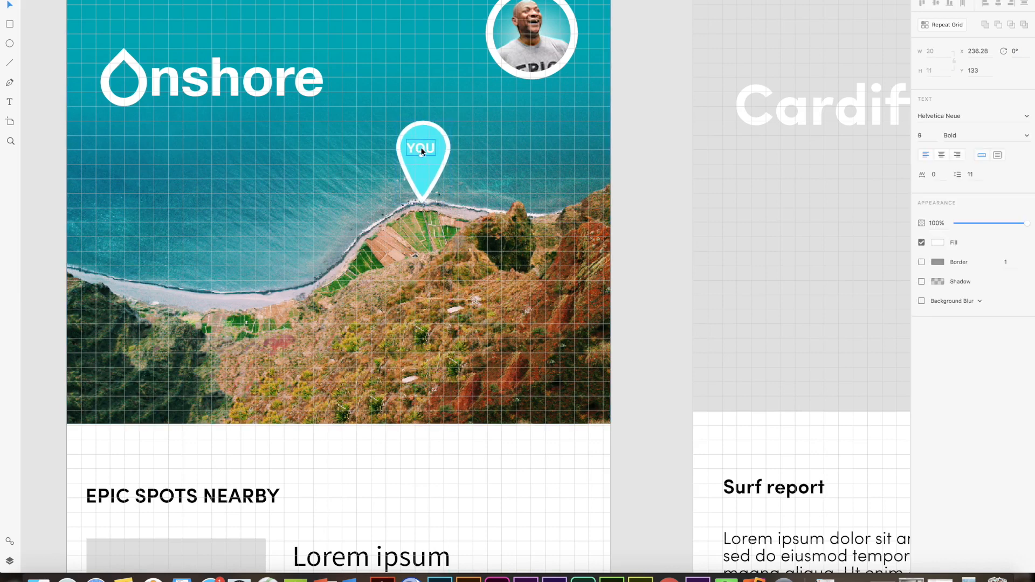
left_click(466, 204)
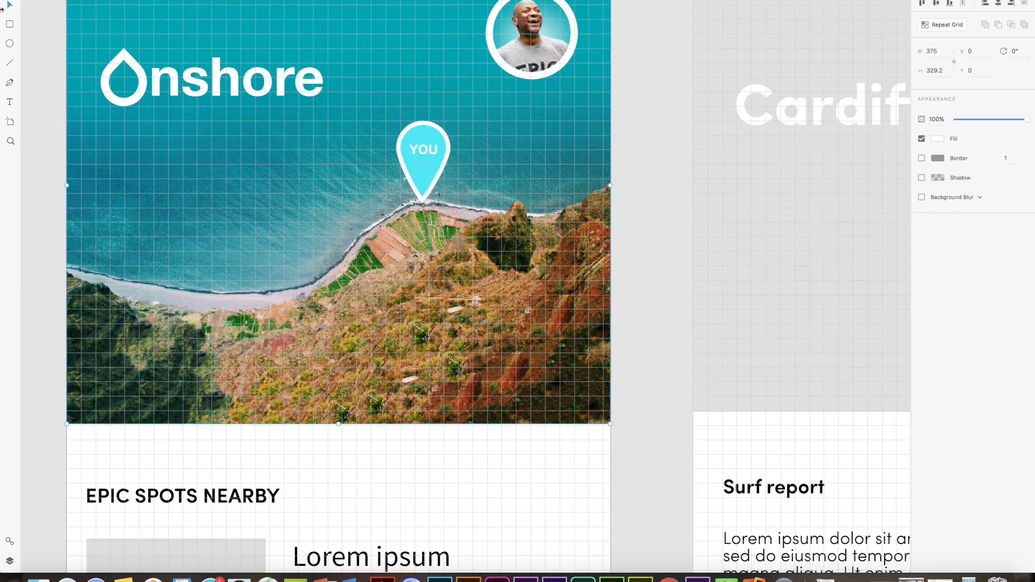
- Draw a 25 × 25 circle at X 265, Y 203 on the land below the pin and add the text 01 in it
left_click(9, 44)
left_click_drag(452, 241, 485, 278)
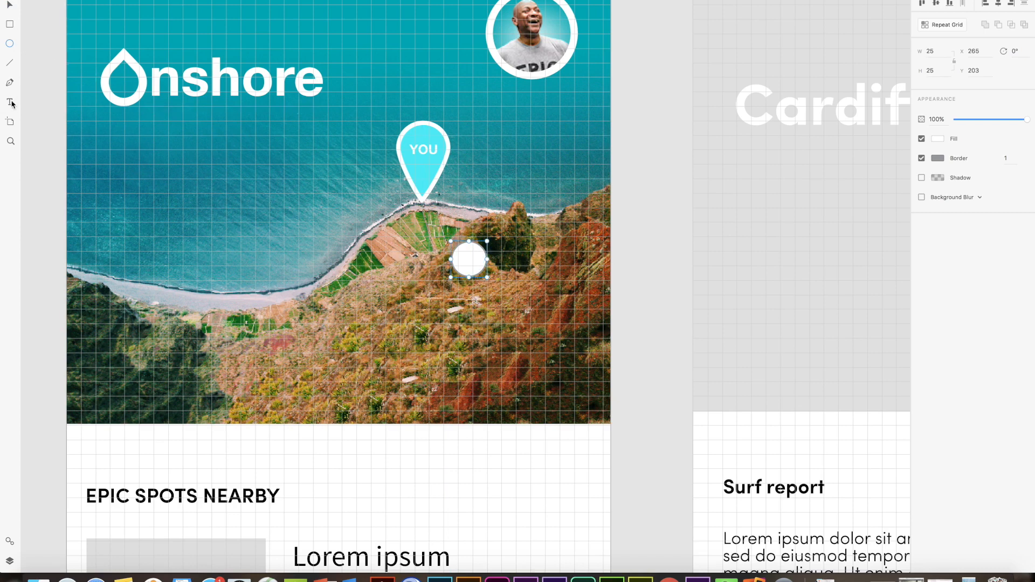
left_click(466, 260)
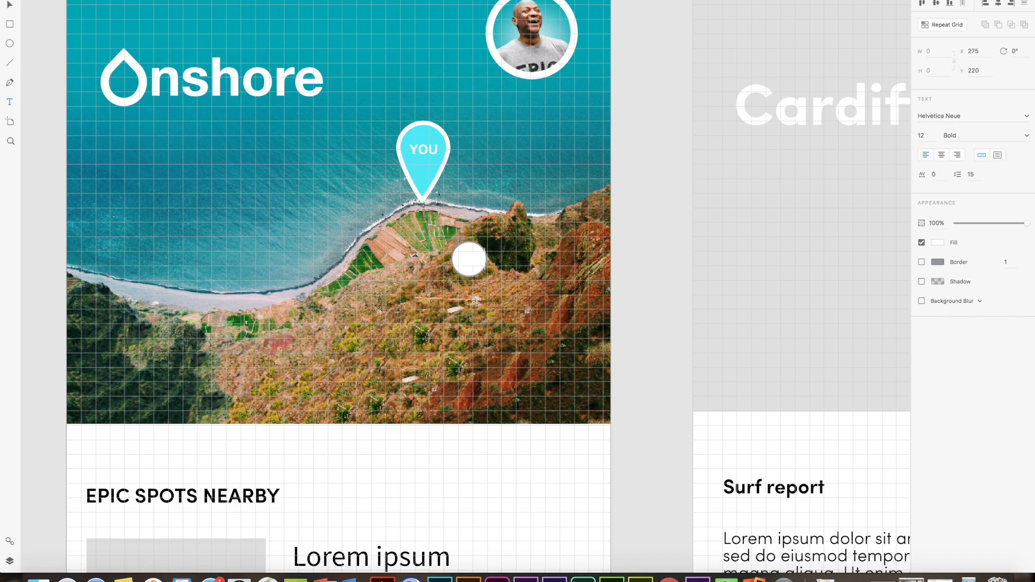
type("01")
- Fill the 01 text with gray #7E7E7E and center it in the white circle at X 271, Y 208
key("super+a")
left_click(938, 247)
left_click_drag(808, 236, 807, 217)
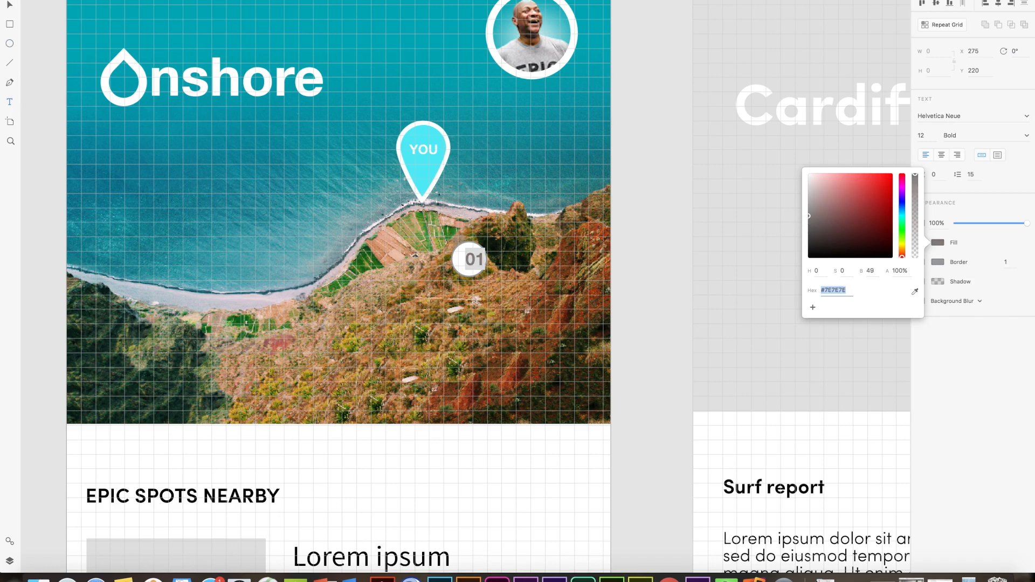
left_click(10, 7)
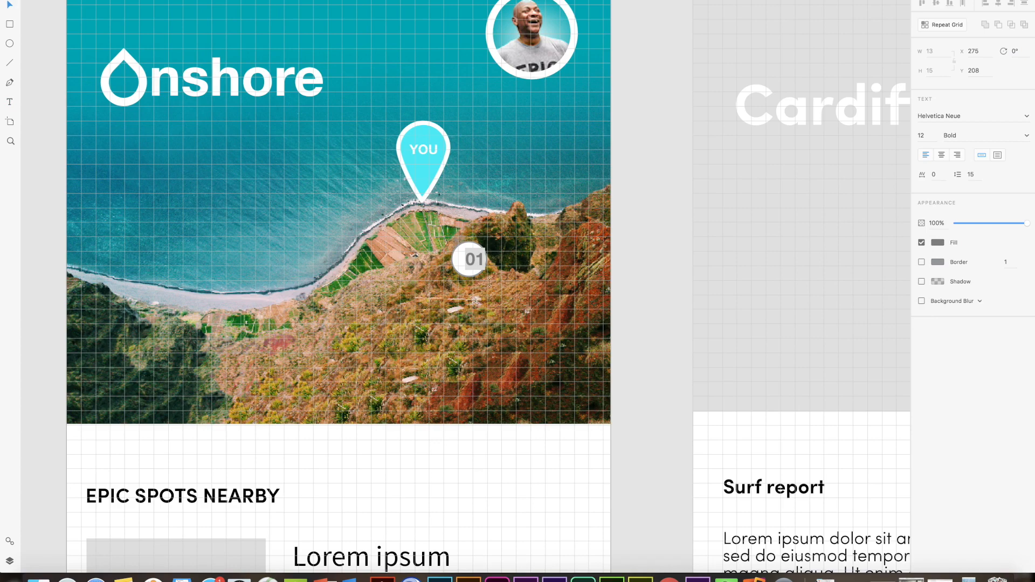
key("super+plus")
key("super+plus")
left_click_drag(482, 234, 470, 234)
- Try a blue #1E96E6 border on the white circle behind the 01 text
left_click(502, 220)
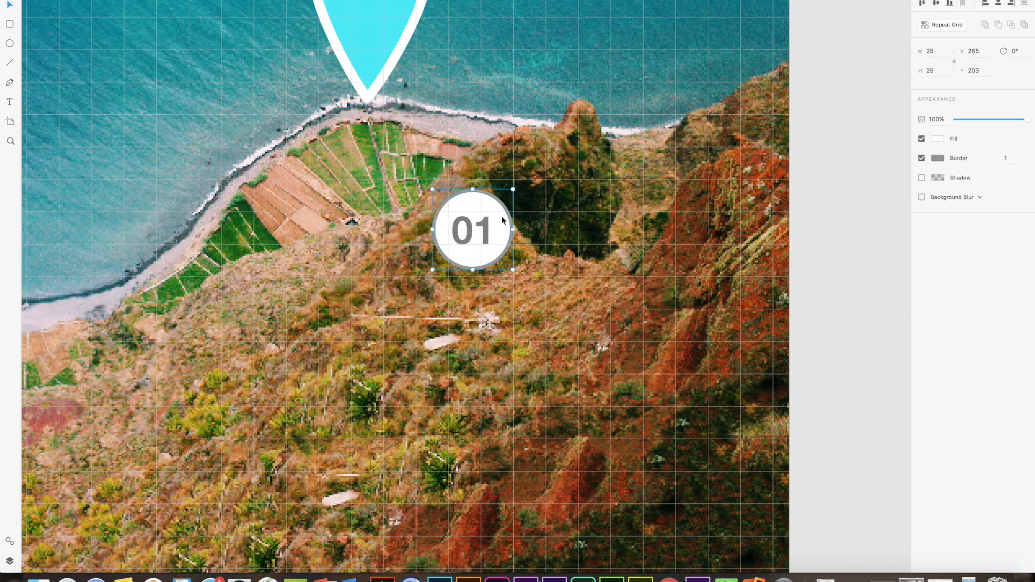
left_click(936, 158)
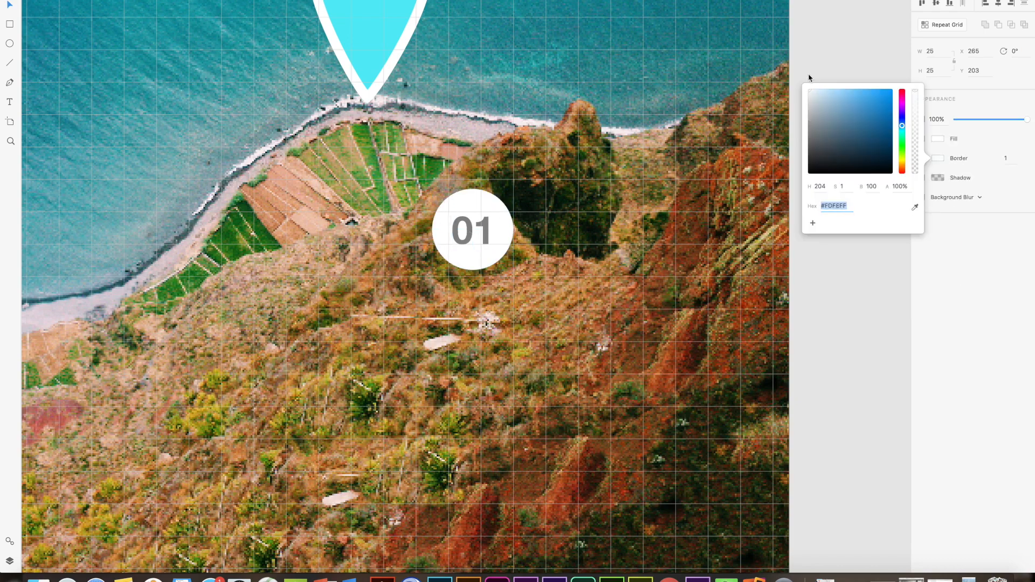
left_click_drag(809, 140, 810, 89)
left_click(882, 99)
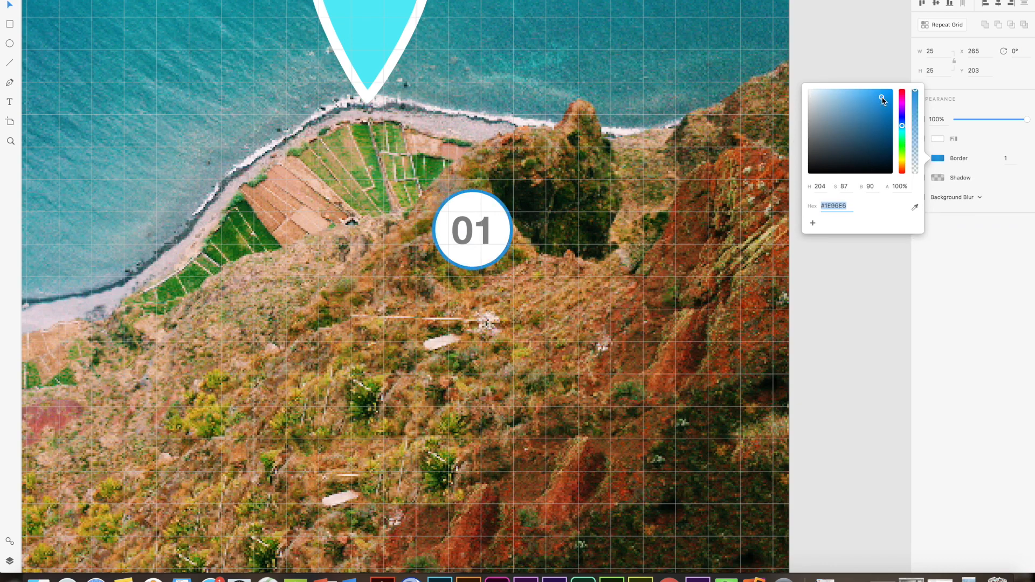
left_click(958, 331)
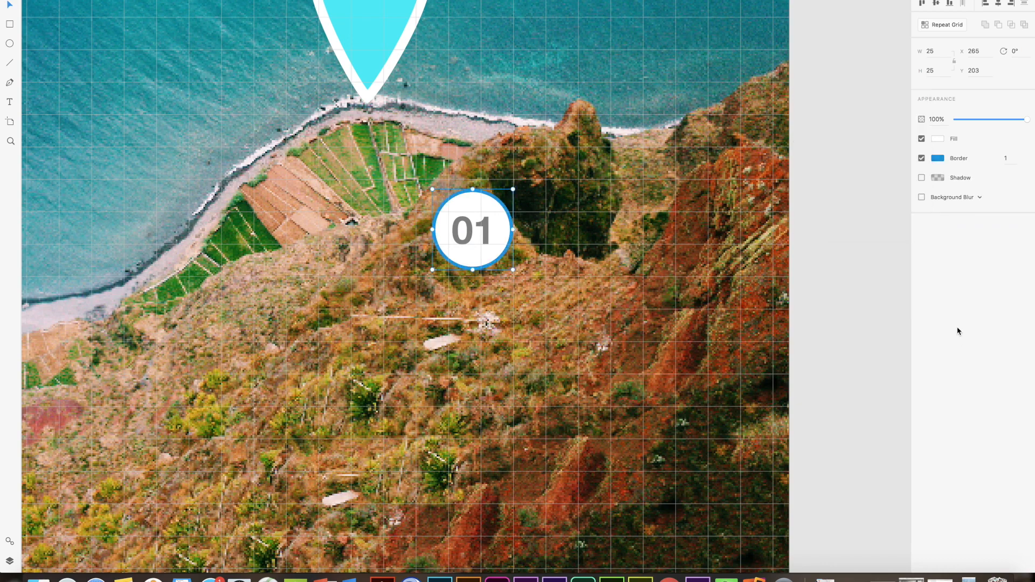
- Try the cyan sampled from the YOU pin as the 01 circle's border color
left_click(938, 159)
left_click(914, 208)
left_click(365, 23)
left_click(978, 298)
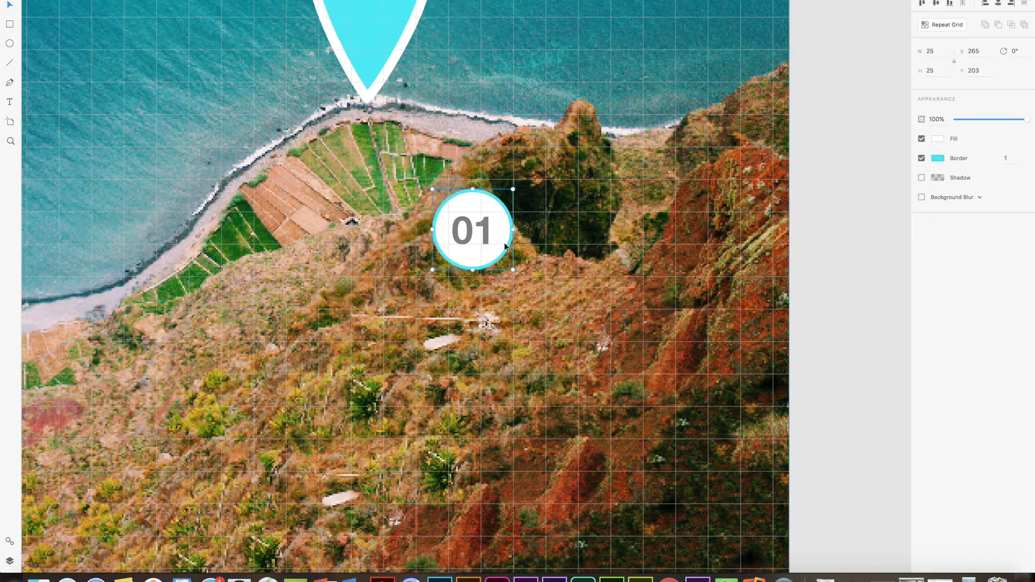
- Set the 01 circle's border to dark gray #6F6F6F
scroll(512, 237, "down", 5)
scroll(512, 239, "up", 2)
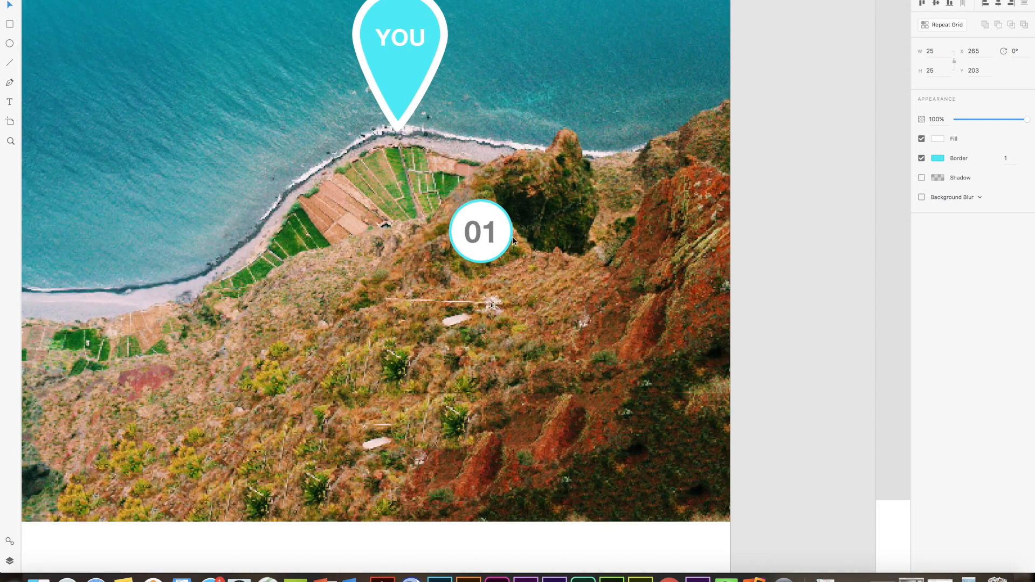
left_click(936, 160)
left_click_drag(836, 125, 786, 136)
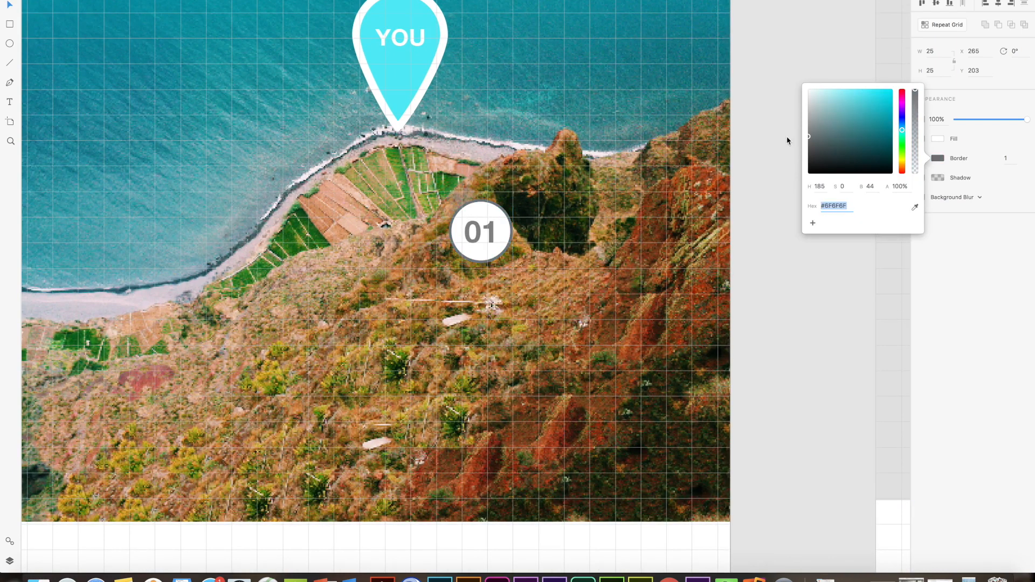
left_click(964, 298)
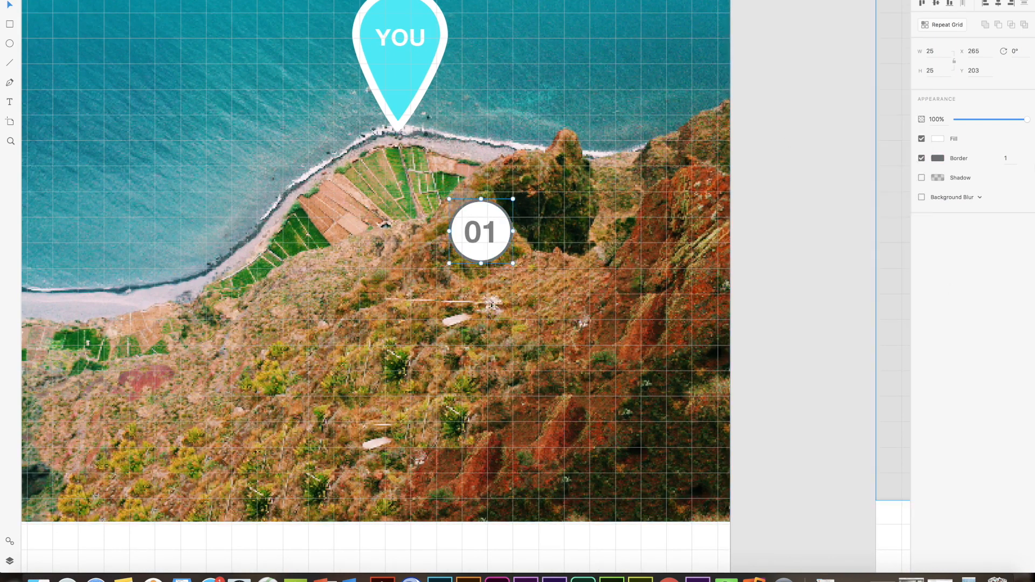
- Examine the layers of the Spots Nearby artboard and the document's list of artboards
scroll(779, 183, "left", 10)
scroll(778, 183, "up", 3)
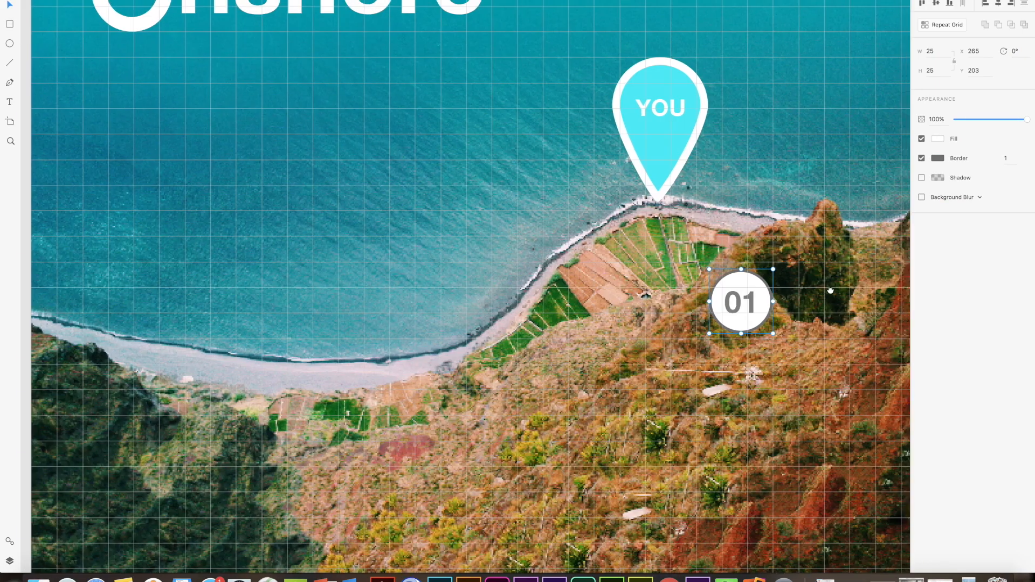
left_click_drag(830, 291, 698, 292)
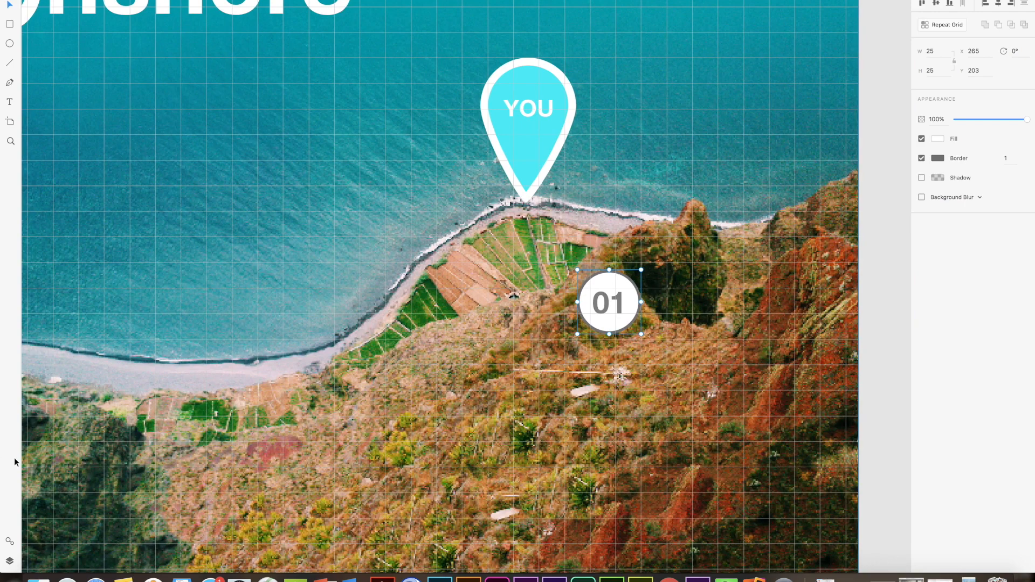
left_click(11, 560)
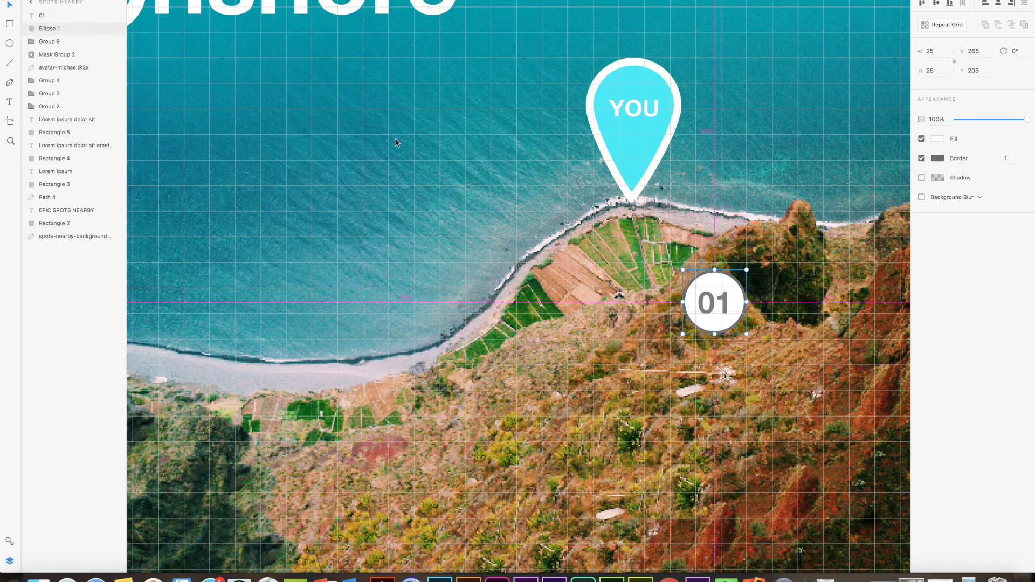
scroll(396, 141, "down", 5)
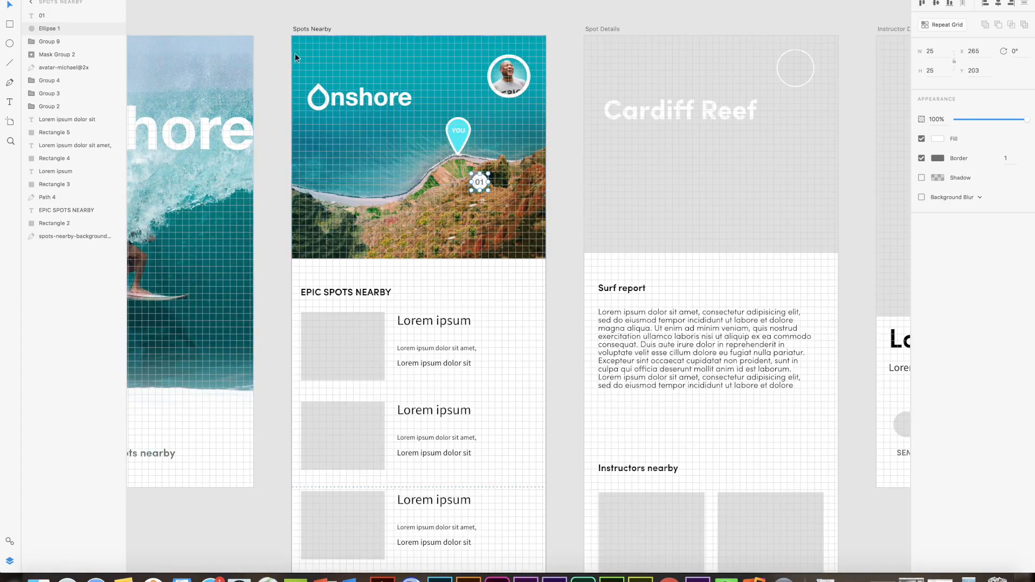
scroll(551, 148, "down", 5)
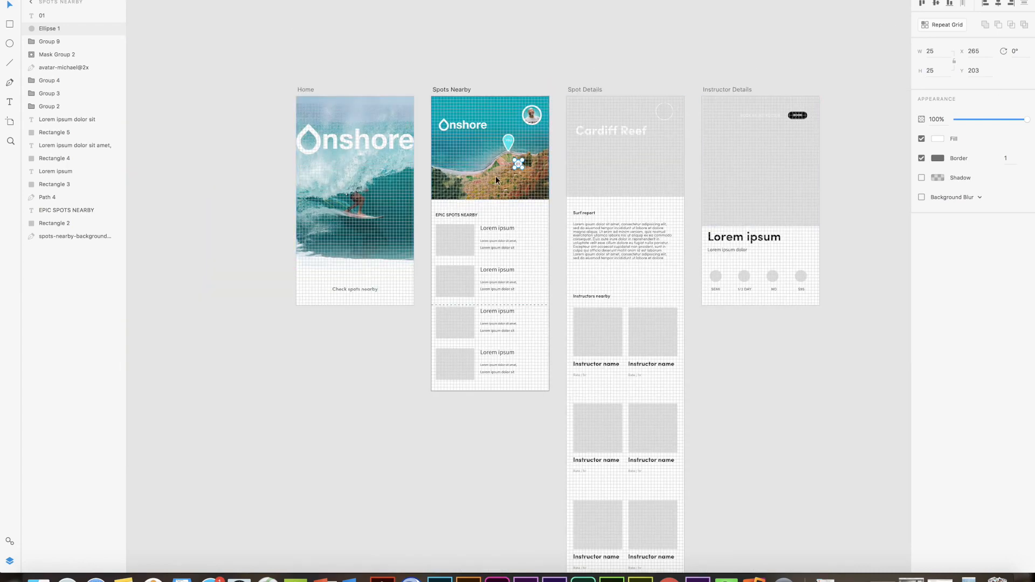
scroll(509, 161, "up", 3)
left_click(34, 3)
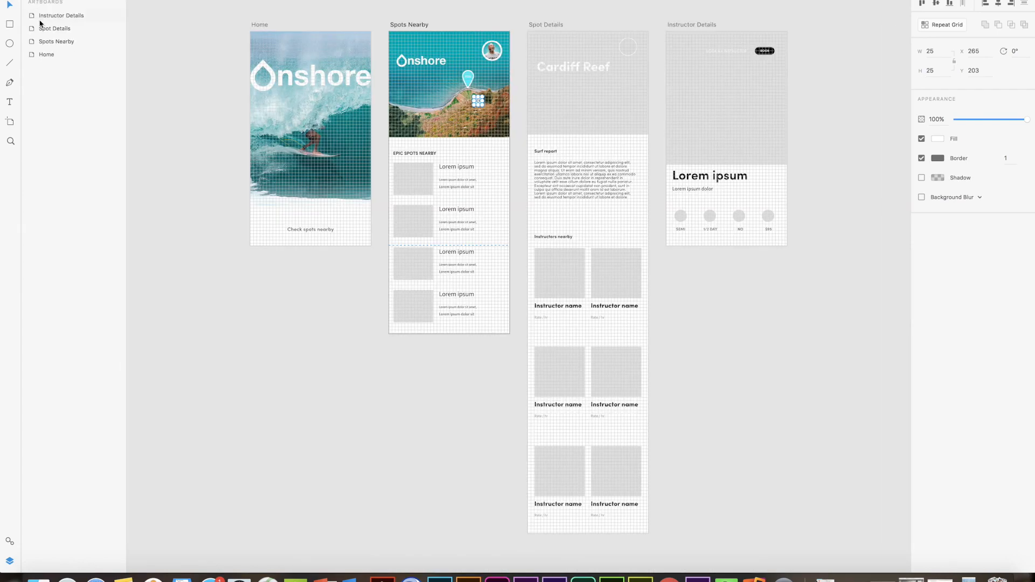
double_click(59, 43)
double_click(32, 42)
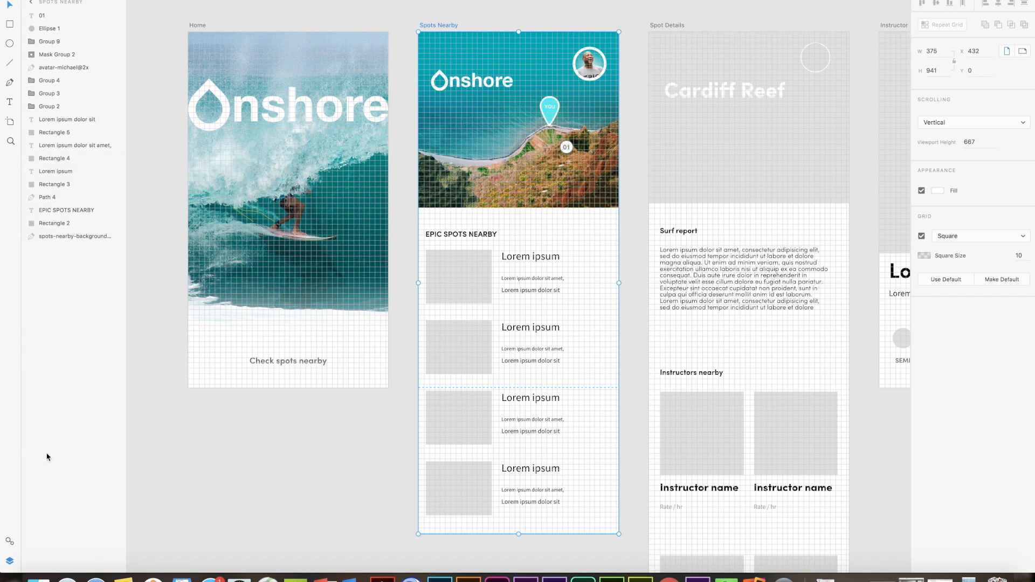
- Group the 01 text with its circle and save the group as a symbol
left_click(10, 542)
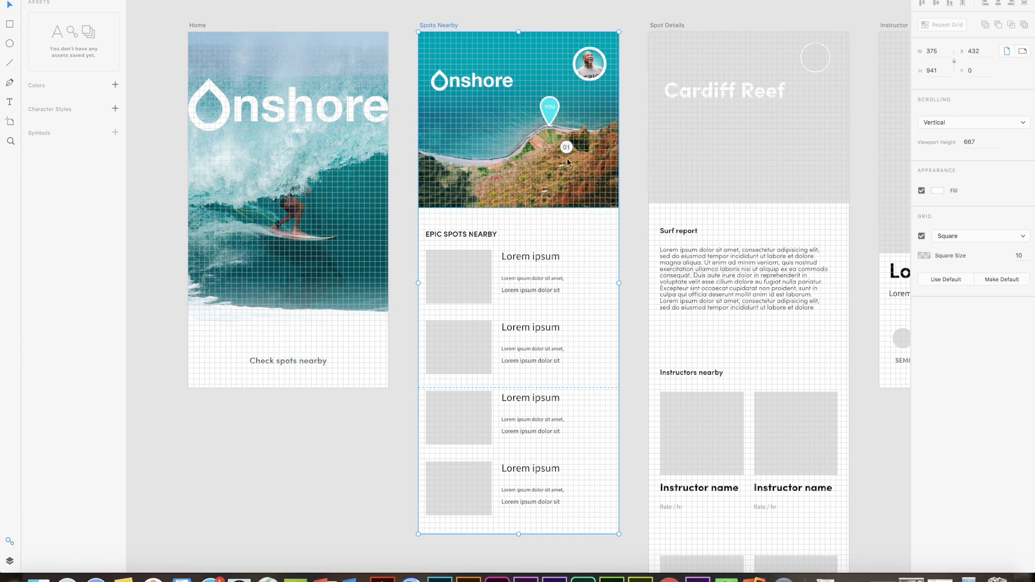
scroll(561, 158, "up", 8)
left_click(612, 119)
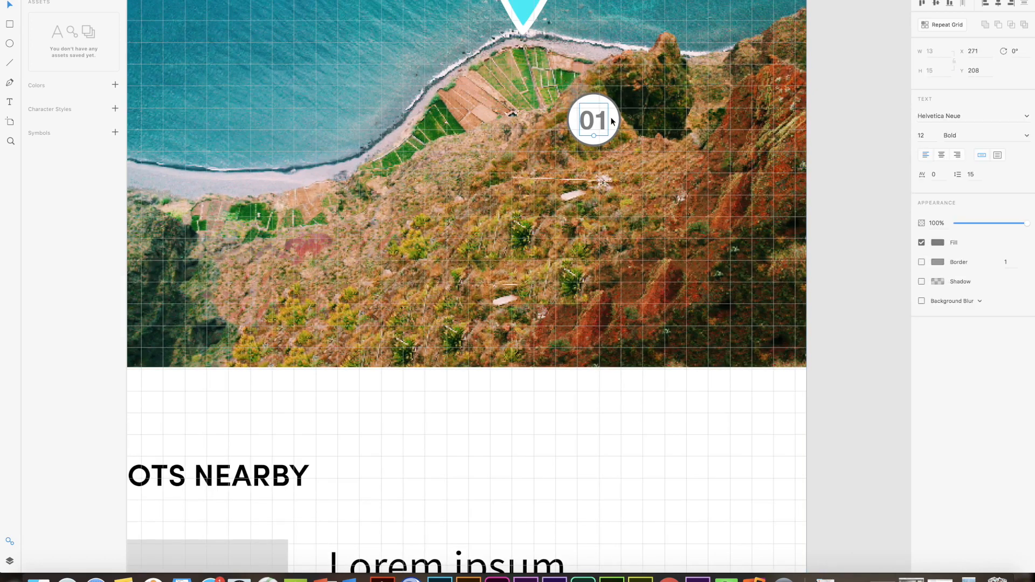
key("super+g")
left_click(115, 133)
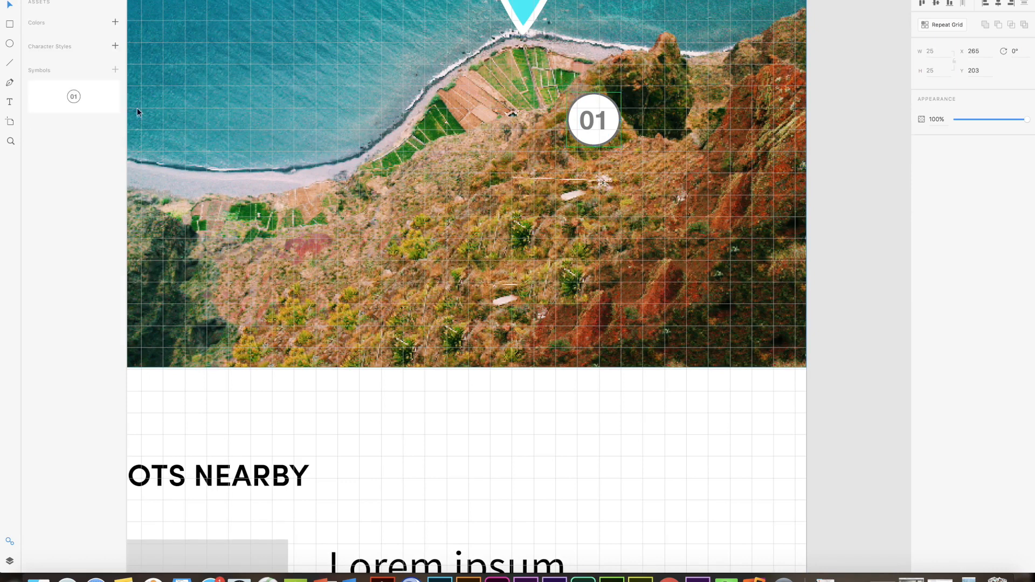
- Place three more instances of the 01 symbol along the coast: at X 345, Y 173, at X 135, Y 250, and over the dark hillside near the photo's left edge
left_click_drag(78, 99, 770, 66)
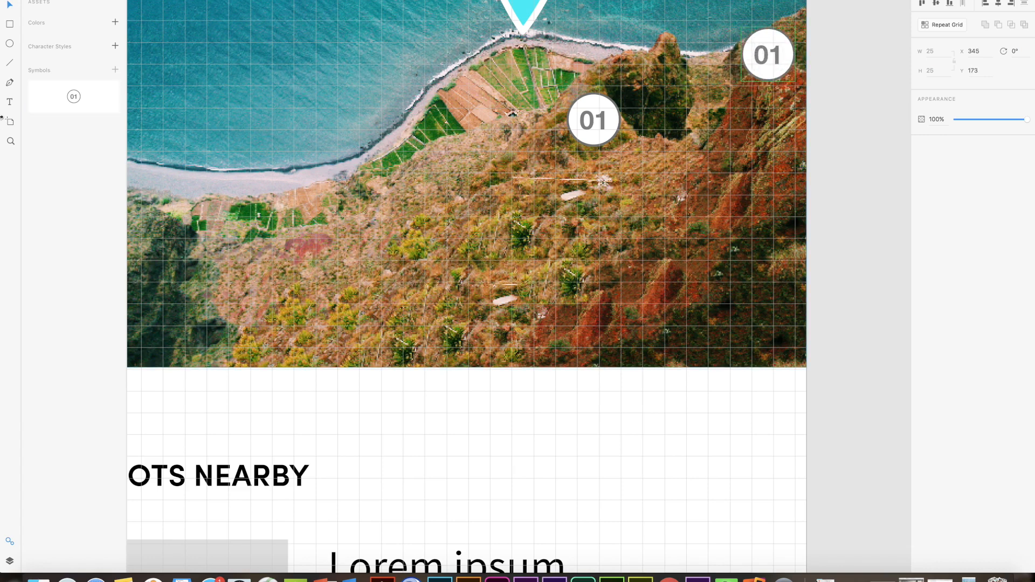
left_click_drag(84, 97, 389, 218)
scroll(432, 173, "down", 3)
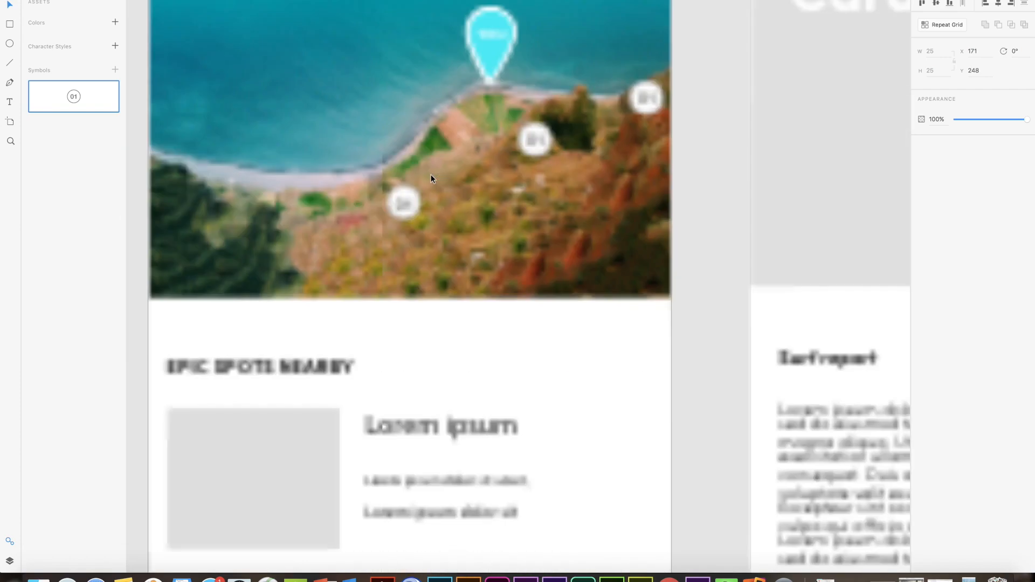
left_click_drag(401, 189, 351, 191)
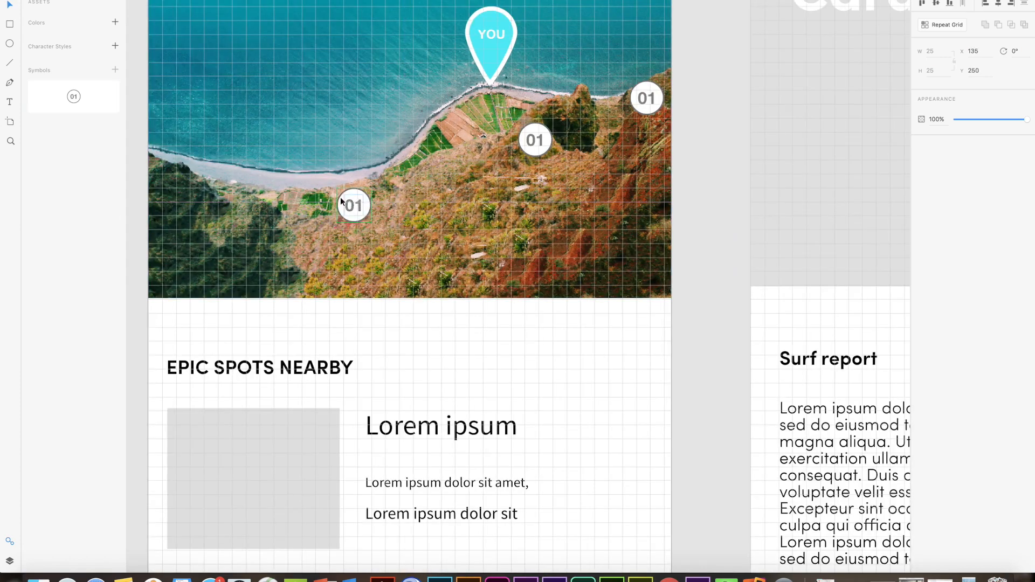
left_click_drag(71, 96, 210, 199)
- Change the number in the rightmost coastal marker to 02
left_click(645, 101)
double_click(646, 101)
double_click(651, 99)
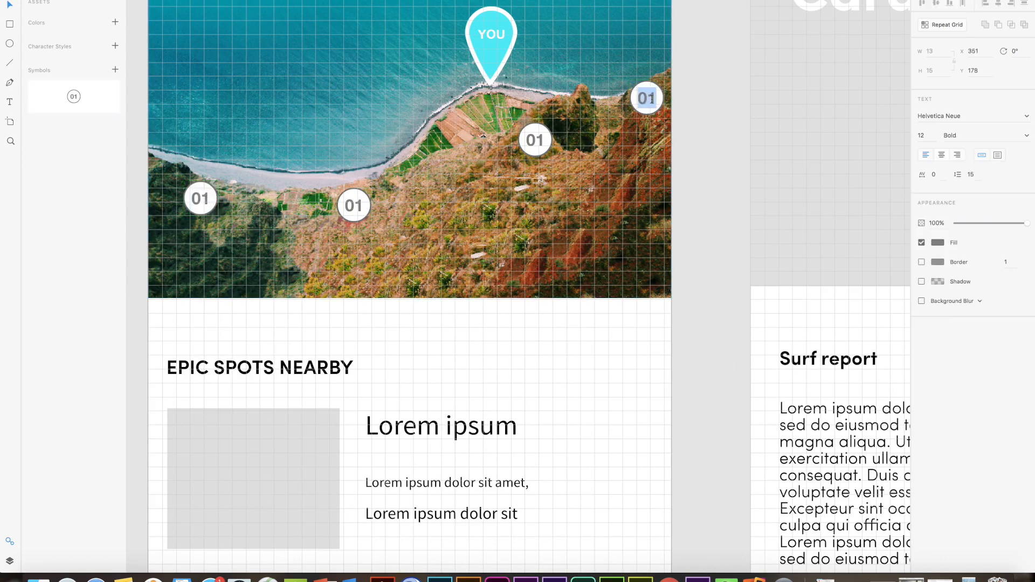
left_click(654, 98)
key("BackSpace")
type("2")
- Change the number in the marker at X 135, Y 250 to 03
double_click(361, 207)
left_click(358, 210)
key("BackSpace")
type("3")
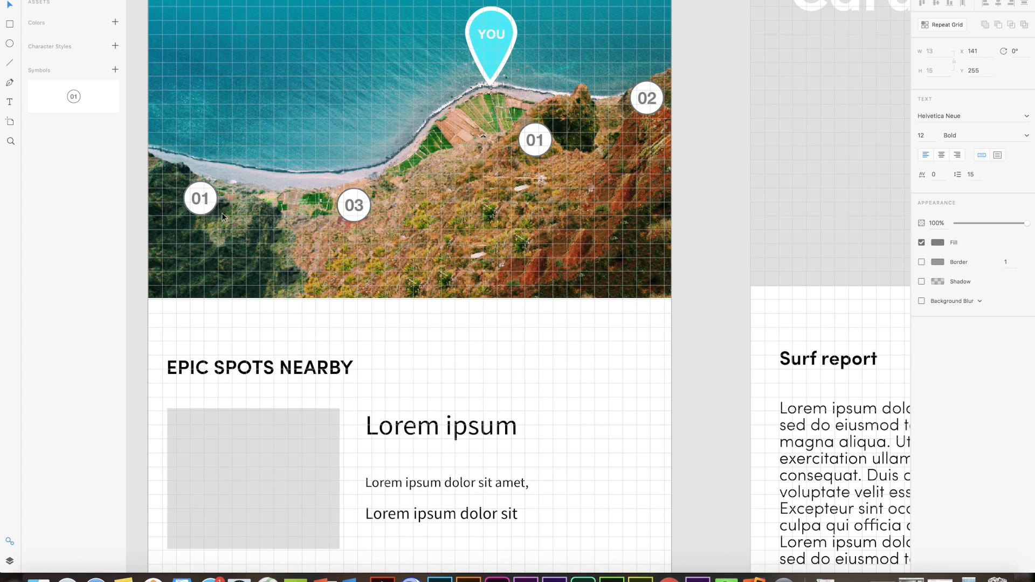
- Change the number in the leftmost marker over the dark hillside to 04
double_click(206, 206)
double_click(206, 205)
left_click(209, 198)
key("BackSpace")
type("4")
key("Escape")
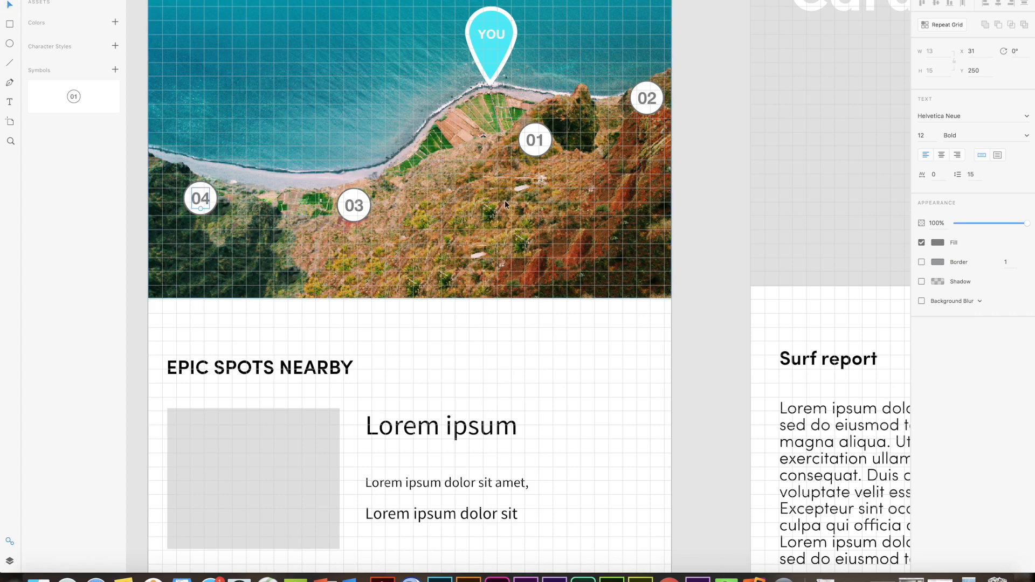
- Recolor the marker symbol's circle border to the cyan #50E7F5 sampled from the YOU pin
left_click(546, 139)
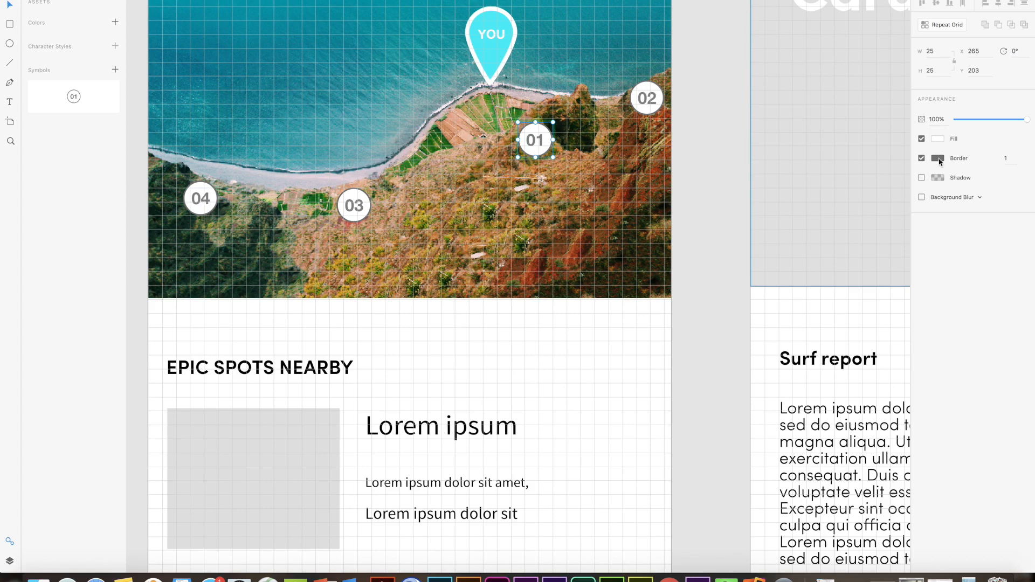
left_click(937, 158)
mouse_move(855, 126)
left_mouse_down()
mouse_move(811, 98)
mouse_move(869, 136)
left_mouse_up()
left_click(915, 207)
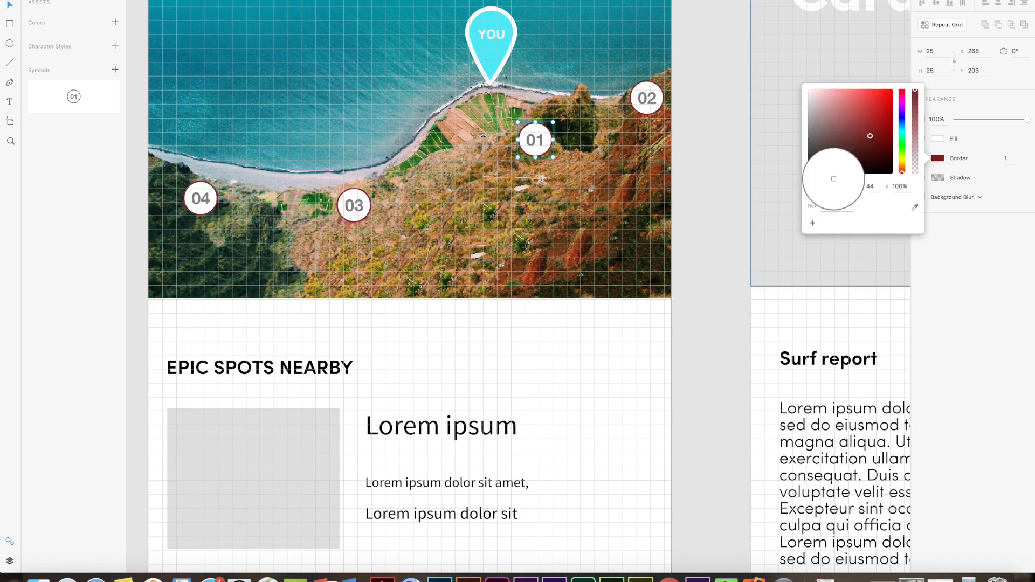
left_click(489, 43)
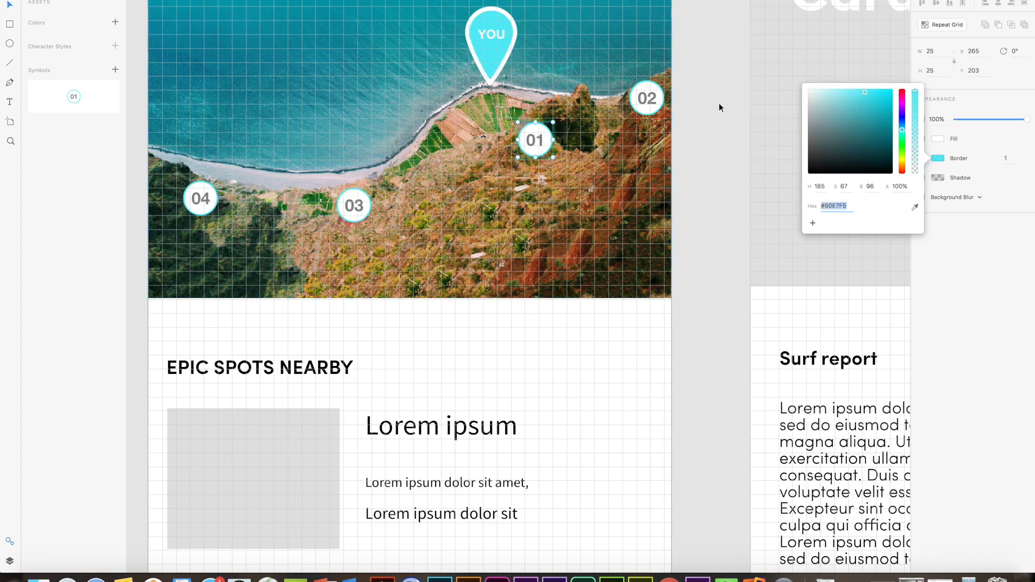
left_click(967, 268)
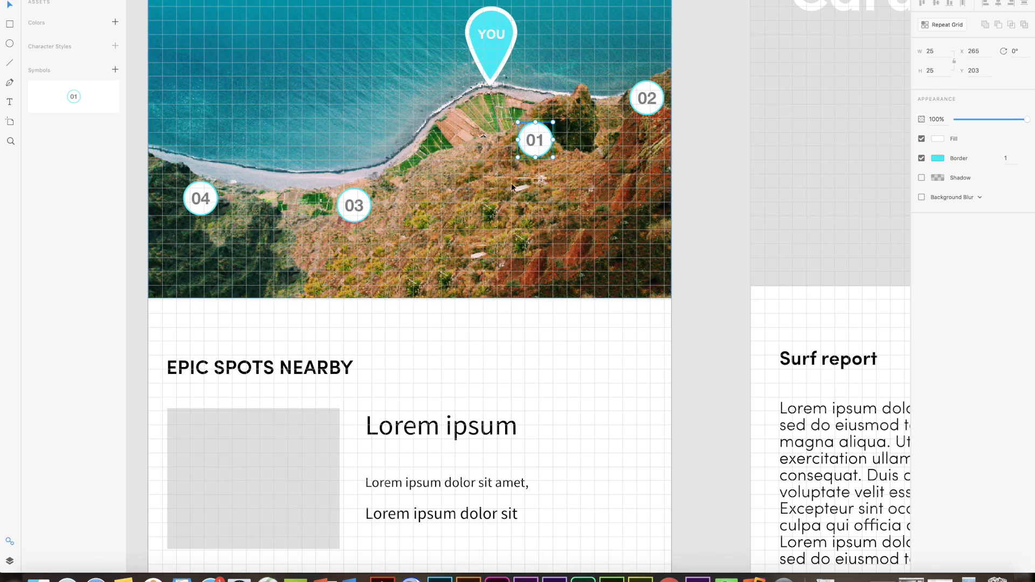
scroll(508, 195, "down", 5)
scroll(509, 195, "up", 3)
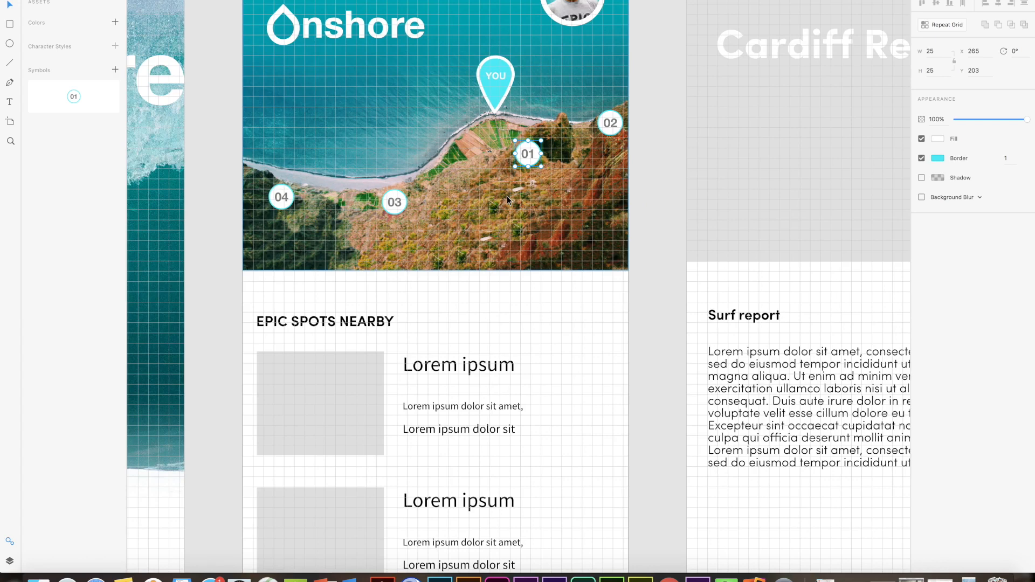
- Delete the lower three placeholder rows under EPIC SPOTS NEARBY, keeping only the first row
scroll(489, 185, "down", 3)
scroll(489, 186, "up", 3)
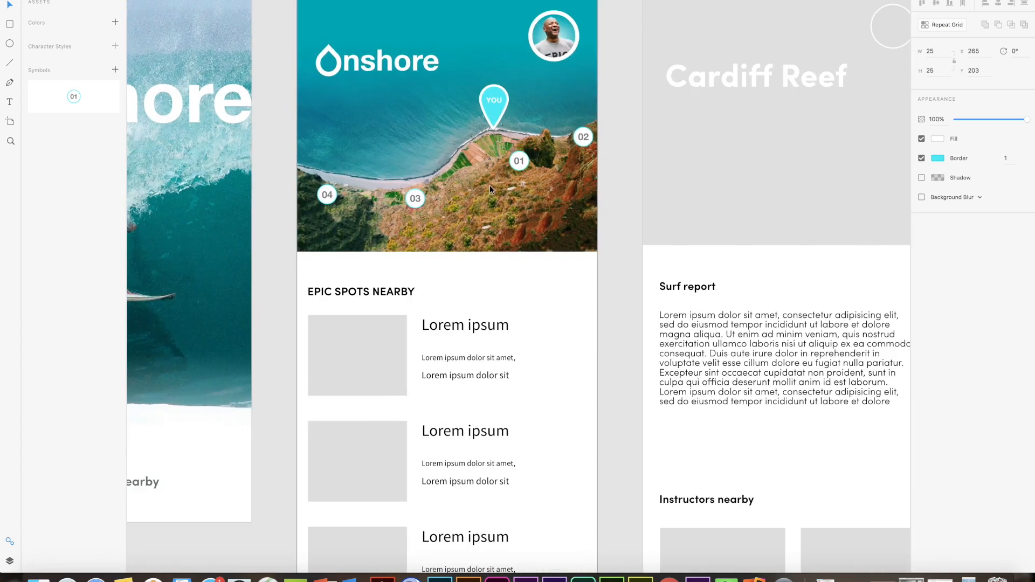
key("space")
left_click_drag(530, 296, 563, 94)
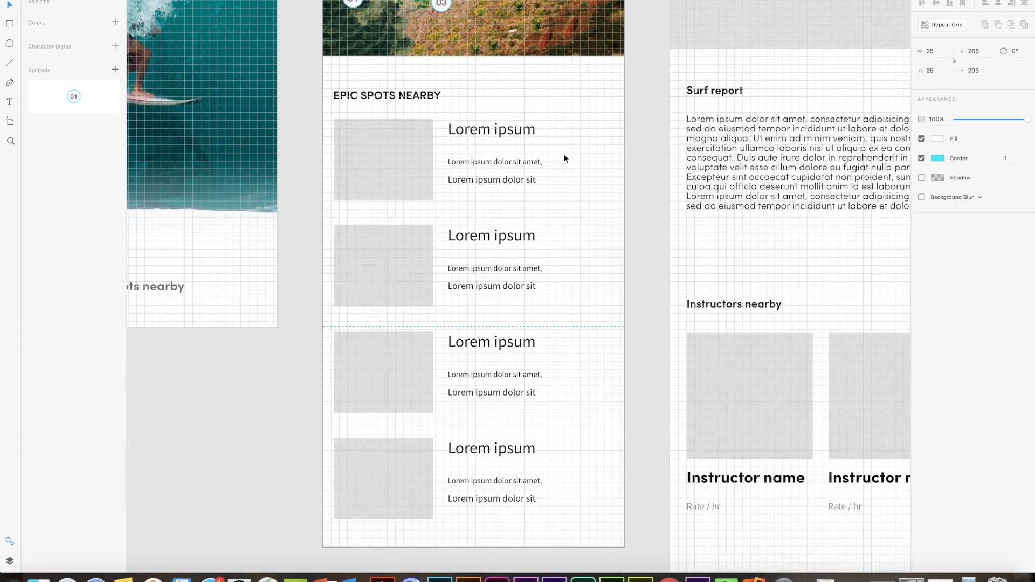
scroll(559, 181, "up", 1)
left_click(400, 156)
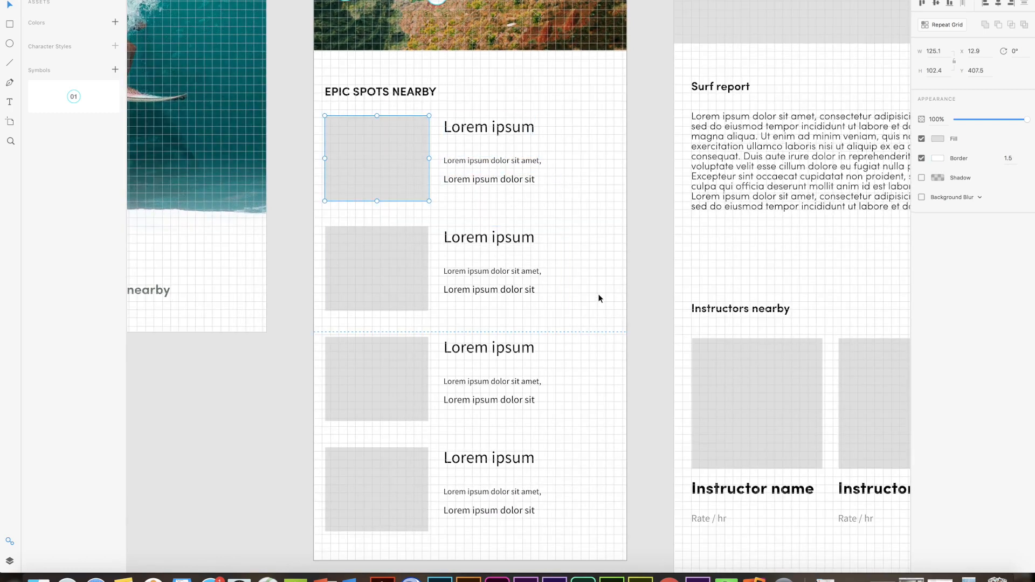
scroll(598, 295, "down", 3)
left_click_drag(410, 485, 525, 173)
key("Delete")
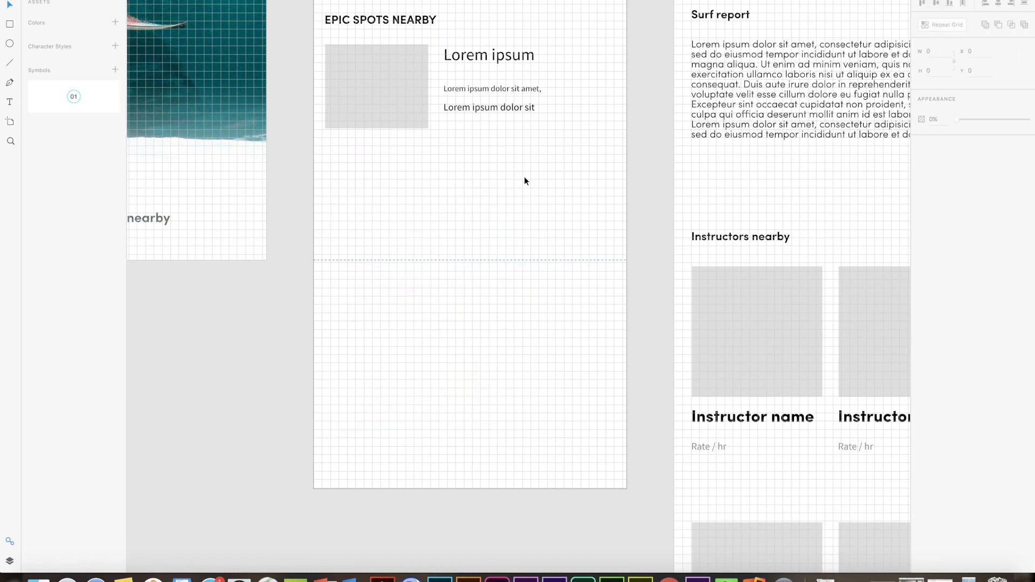
- Resize the remaining row's grey image placeholder to about 117 wide by 112.5 high
scroll(523, 177, "up", 2)
left_click(393, 155)
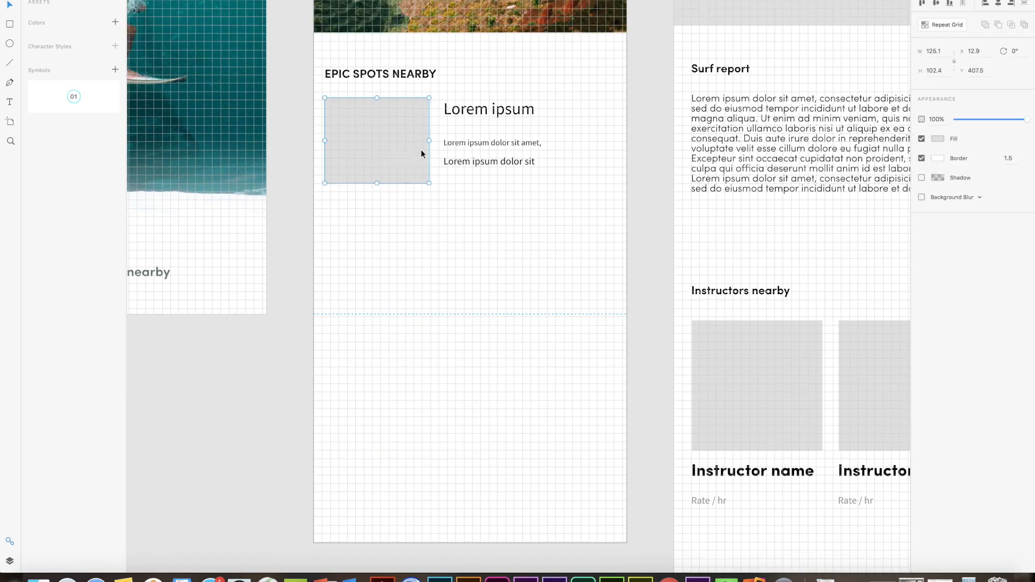
mouse_move(427, 140)
left_mouse_down()
mouse_move(414, 140)
mouse_move(423, 141)
left_mouse_up()
left_click_drag(373, 185, 374, 190)
left_click(505, 218)
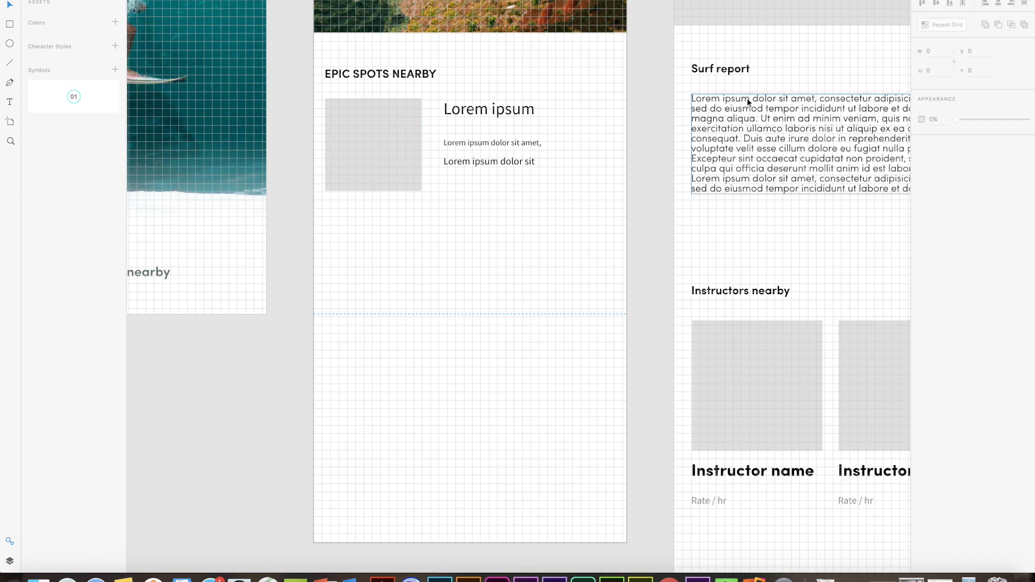
- Turn the placeholder and its three text lines into a four-row Repeat Grid, tightening the row gaps and widening the grid to 307.4
left_click_drag(344, 229, 571, 96)
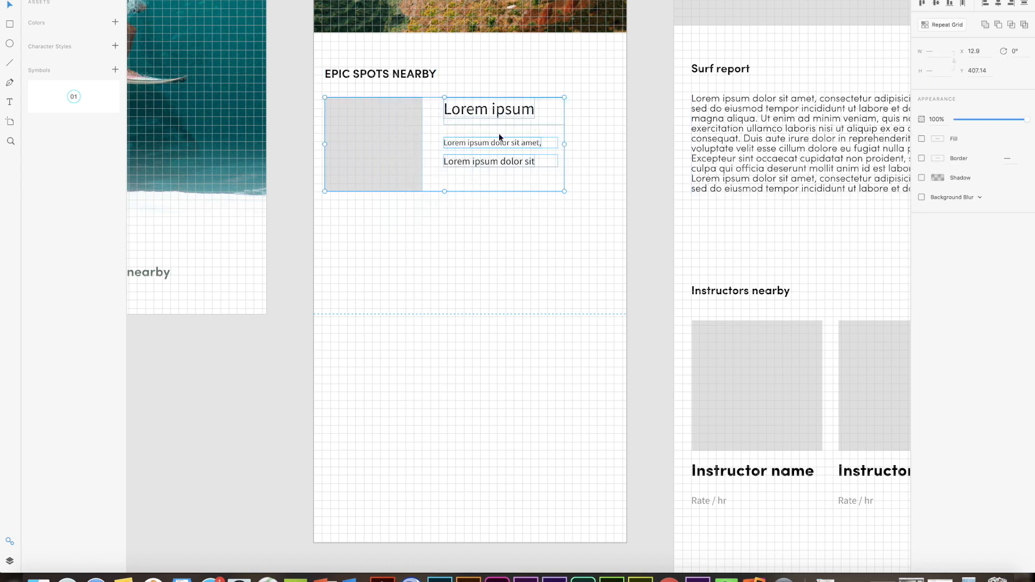
key("super+g")
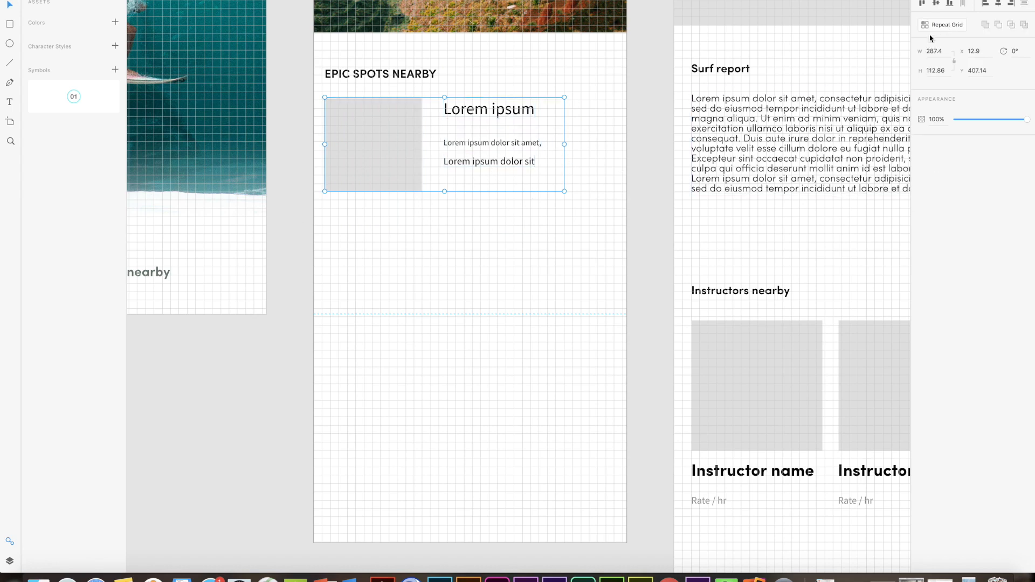
key("super+z")
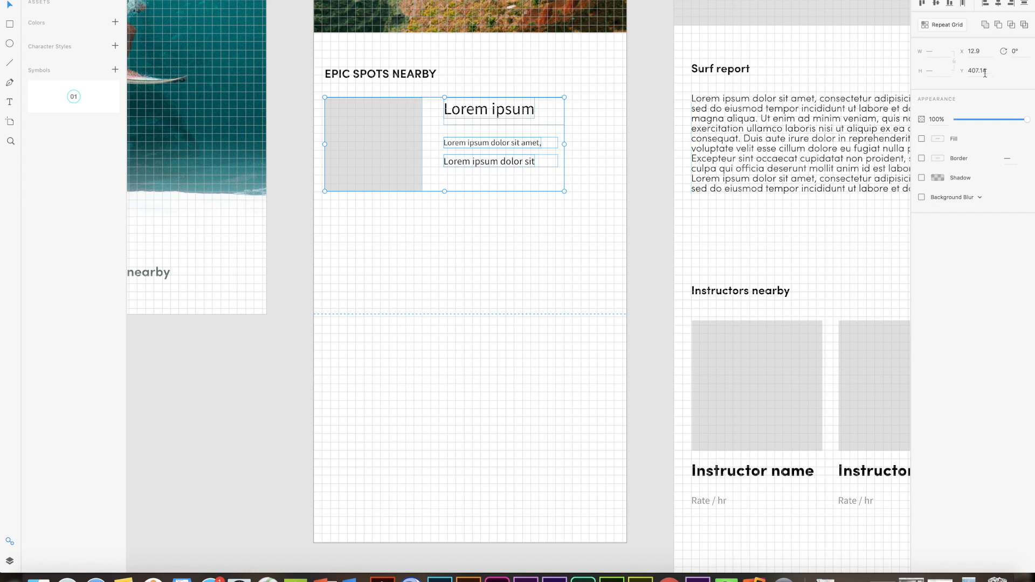
left_click(938, 27)
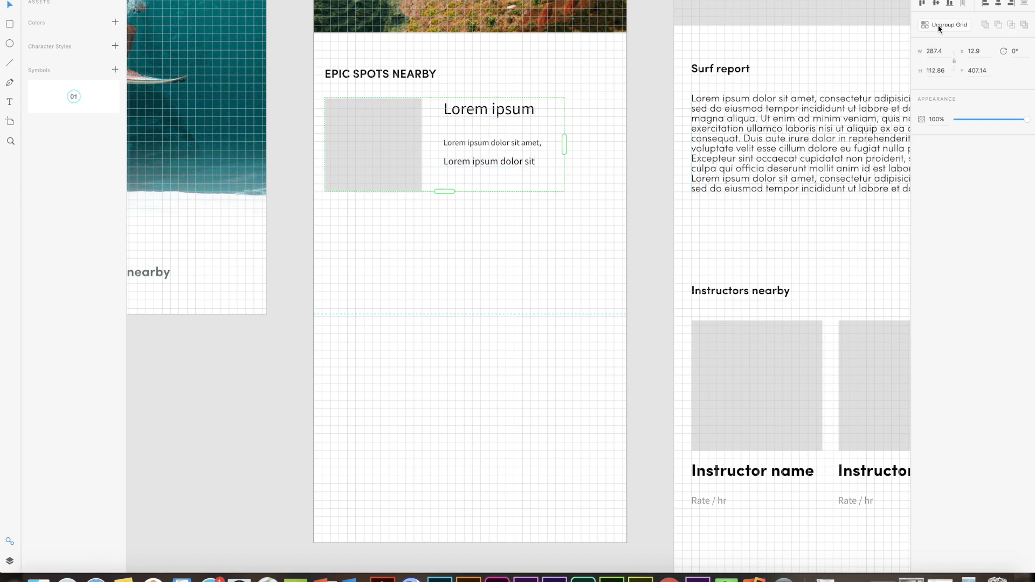
left_click_drag(443, 191, 446, 537)
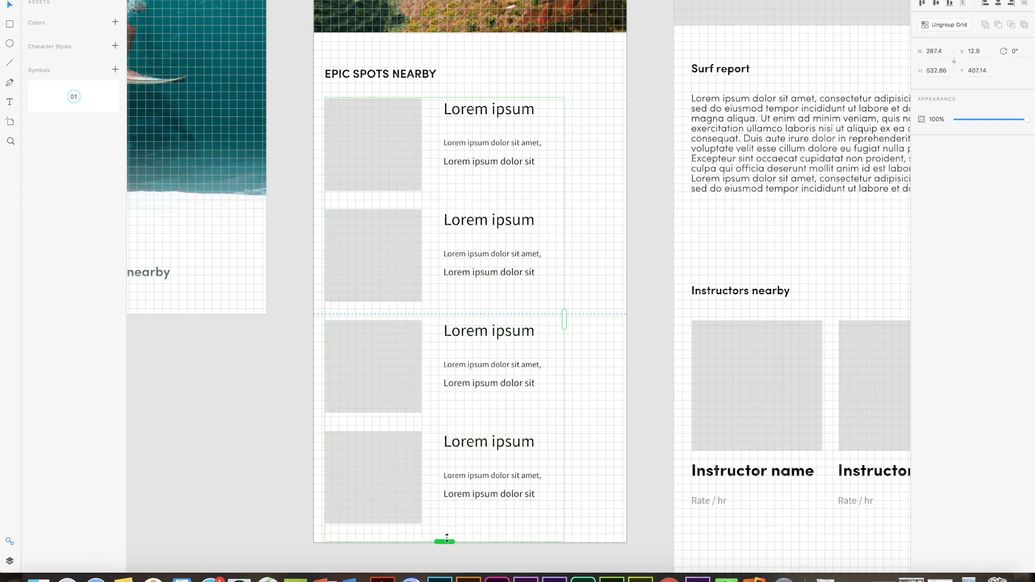
mouse_move(402, 201)
left_mouse_down()
mouse_move(404, 238)
mouse_move(407, 188)
mouse_move(408, 210)
mouse_move(412, 195)
left_mouse_up()
mouse_move(563, 313)
left_mouse_down()
mouse_move(831, 326)
mouse_move(582, 315)
left_mouse_up()
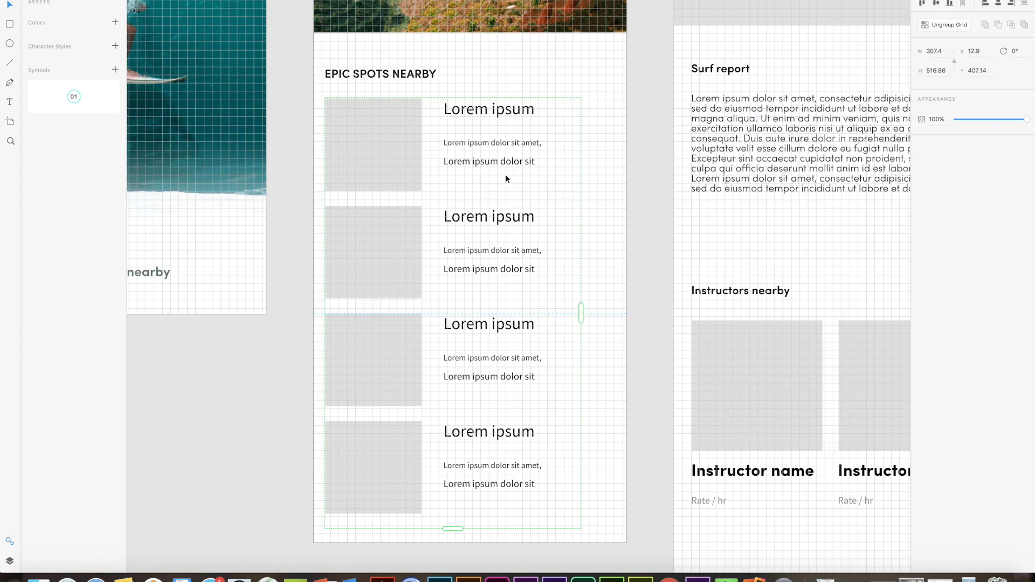
- Fill the Repeat Grid's image placeholders with all five photos from the assets folder's beaches subfolder in Finder
scroll(503, 185, "up", 2)
scroll(504, 183, "down", 3)
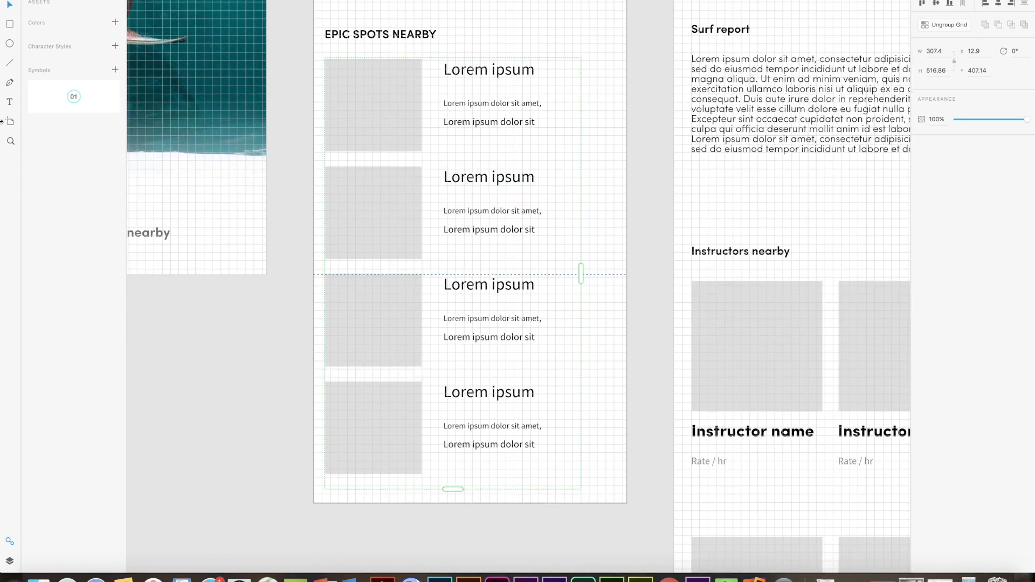
left_click_drag(40, 160, 218, 161)
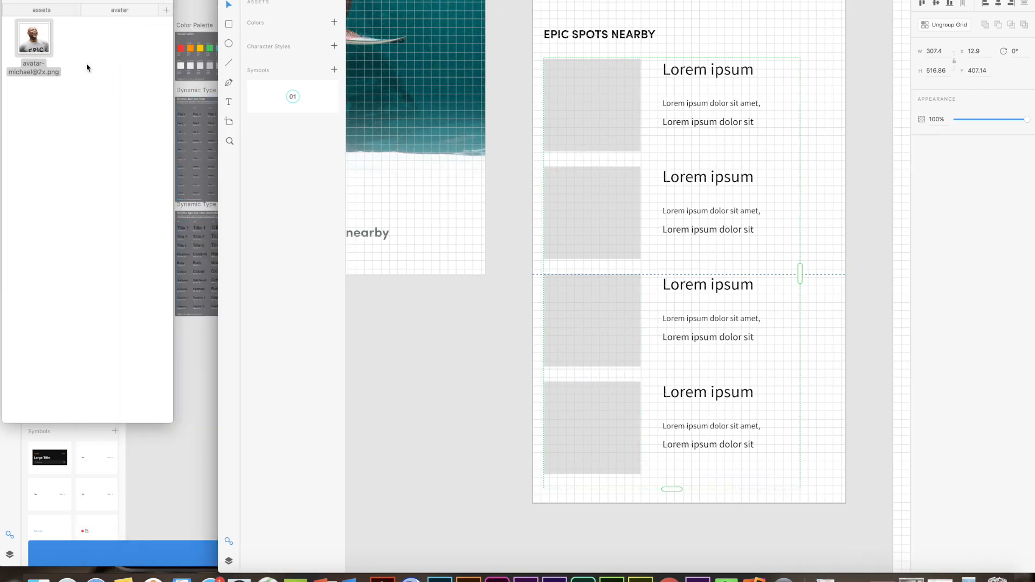
left_click(43, 579)
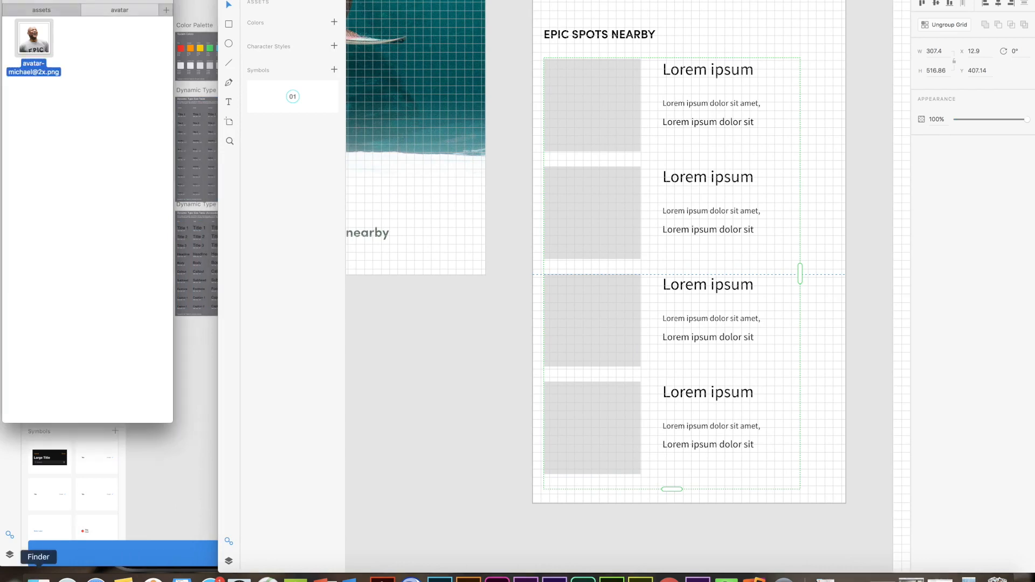
left_click_drag(40, 0, 128, 24)
left_click(104, 29)
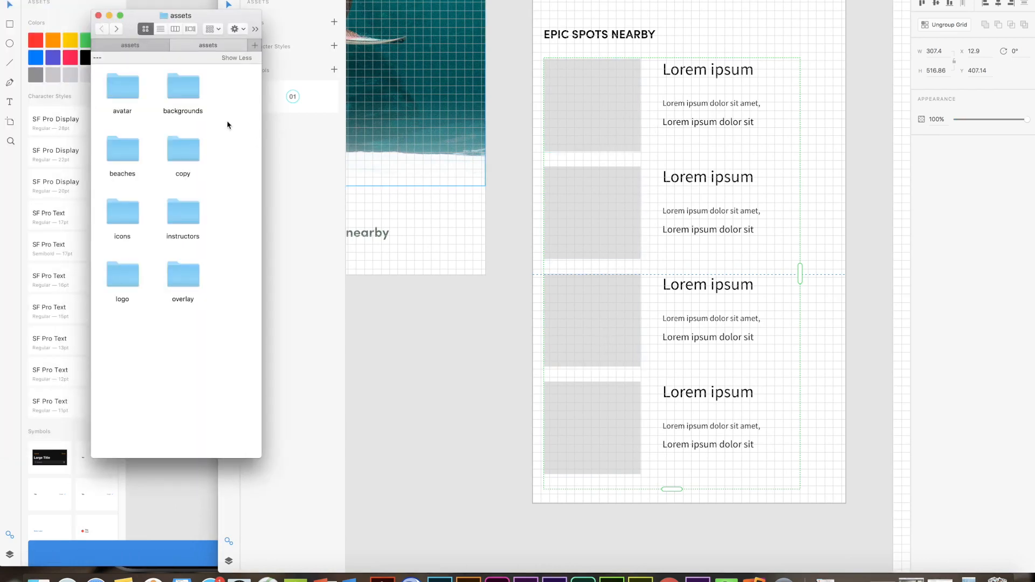
double_click(122, 151)
left_click_drag(125, 265, 224, 57)
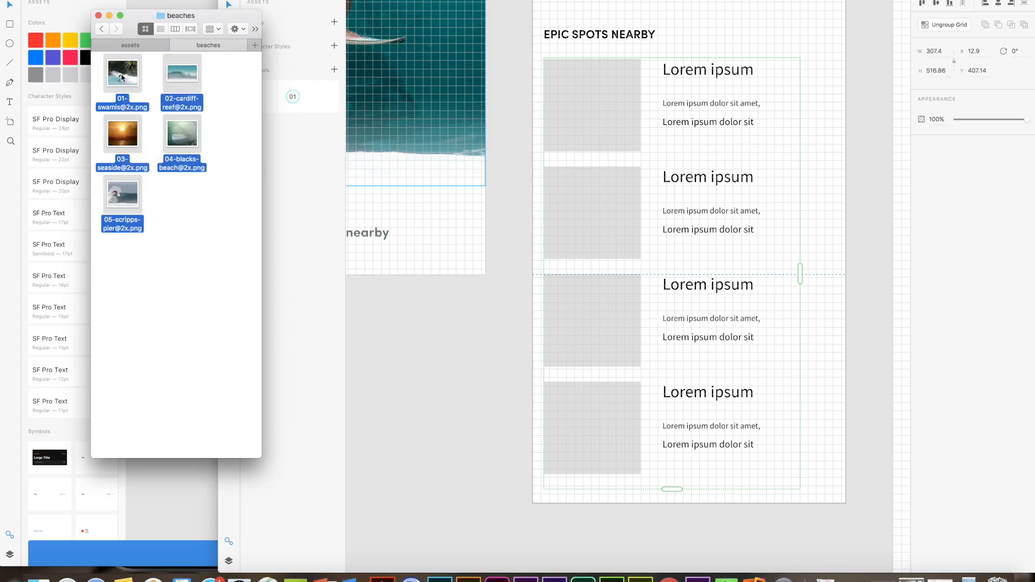
left_click_drag(123, 77, 580, 88)
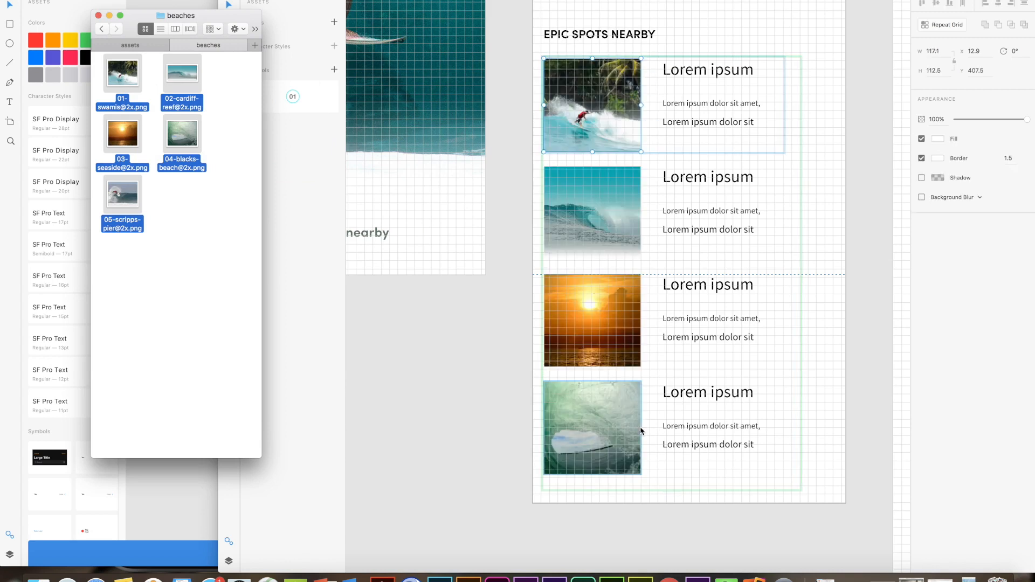
- Fill the grid rows' titles with beaches.txt from the copy folder and preview that text file's contents
left_click(228, 261)
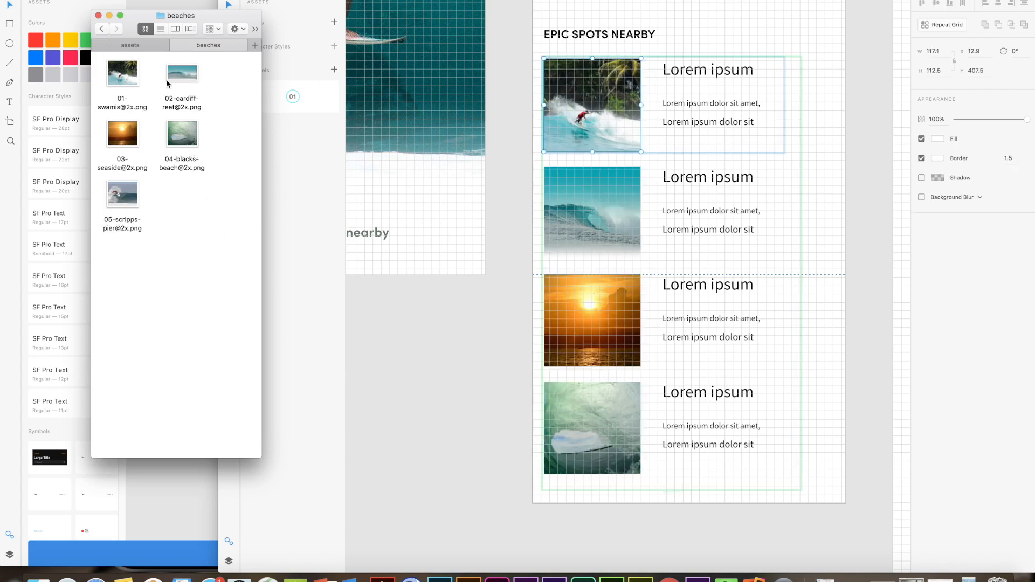
left_click(112, 43)
left_click(188, 159)
double_click(188, 159)
left_click(125, 87)
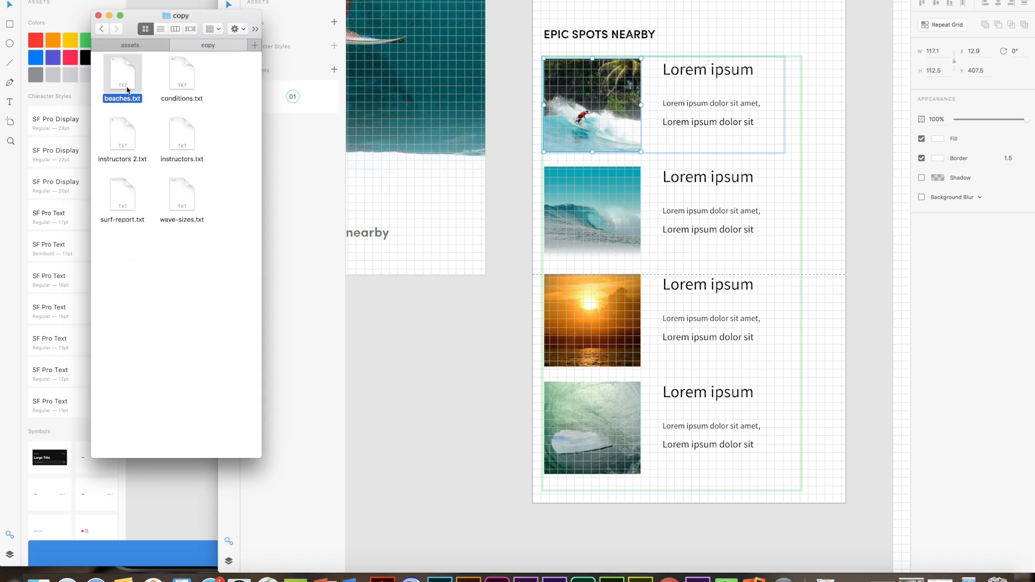
left_click_drag(124, 84, 699, 77)
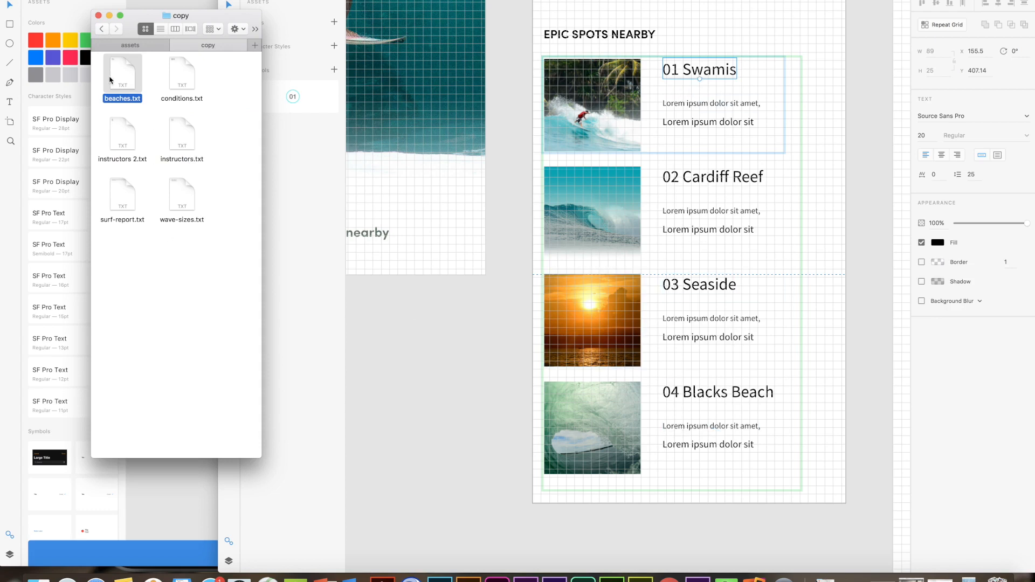
key("space")
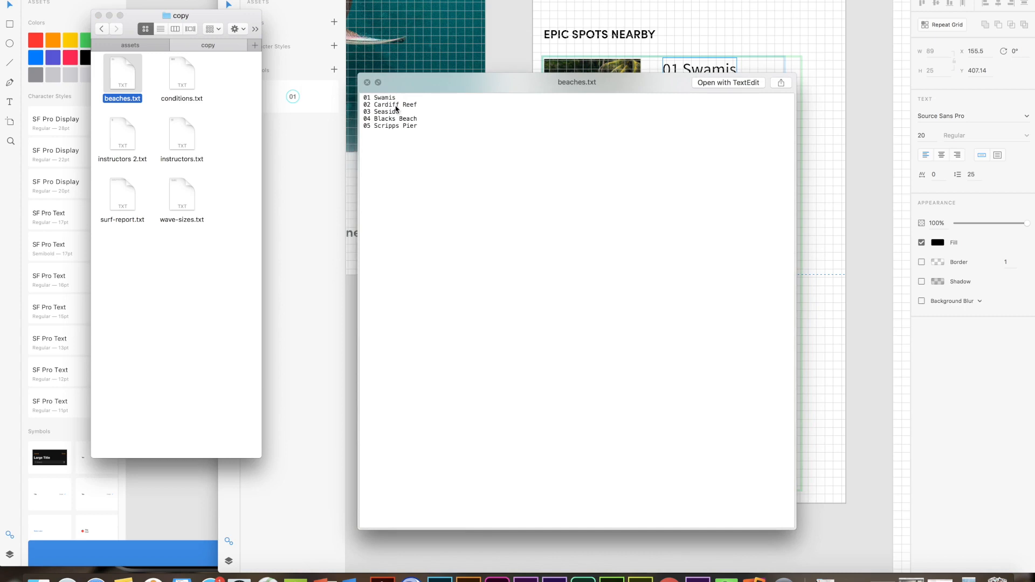
left_click(367, 82)
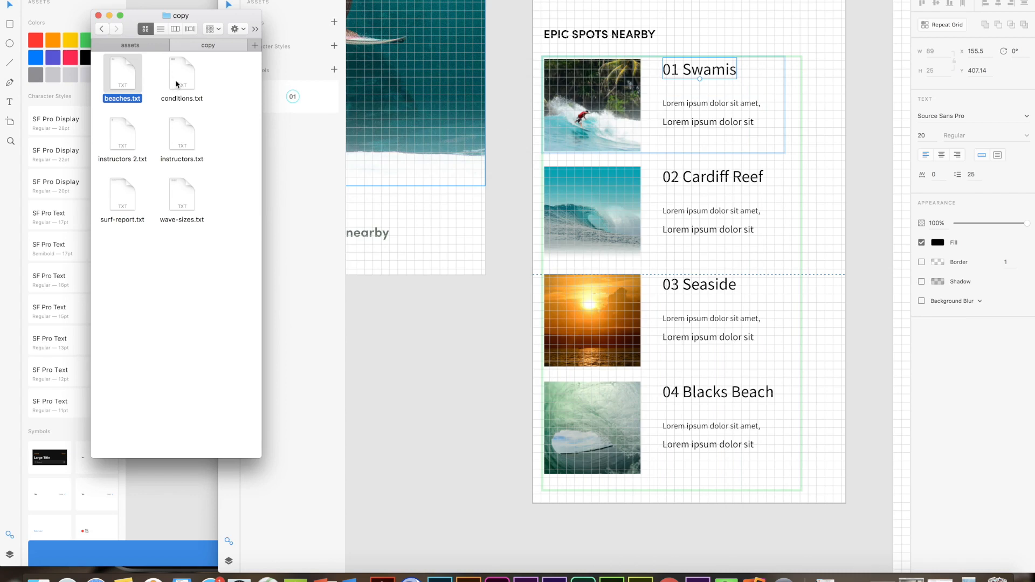
- Fill the grid rows' middle text line with conditions.txt and their lower text line with wave-sizes.txt
left_click_drag(178, 84, 695, 110)
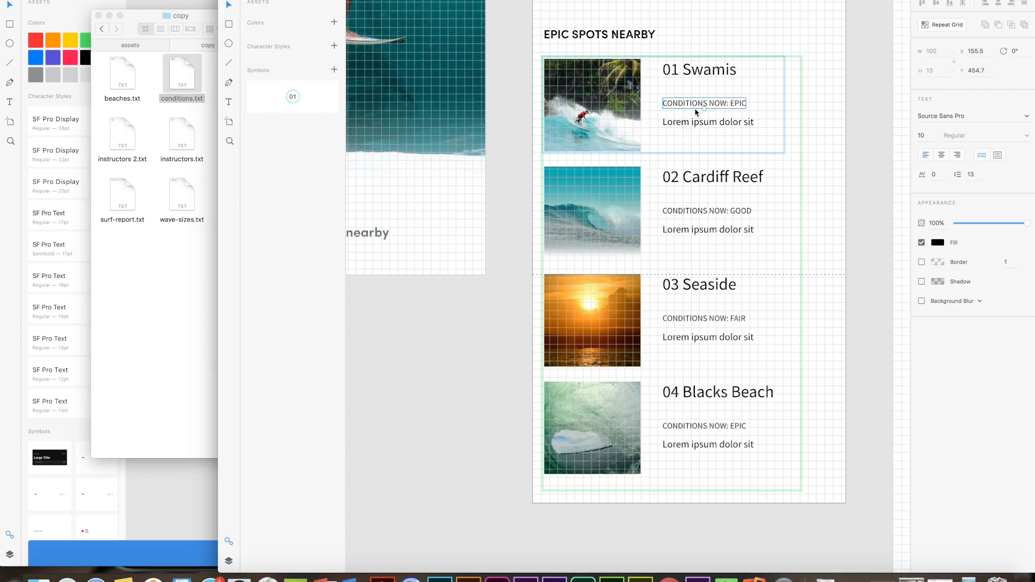
left_click(170, 251)
left_click_drag(178, 204, 699, 136)
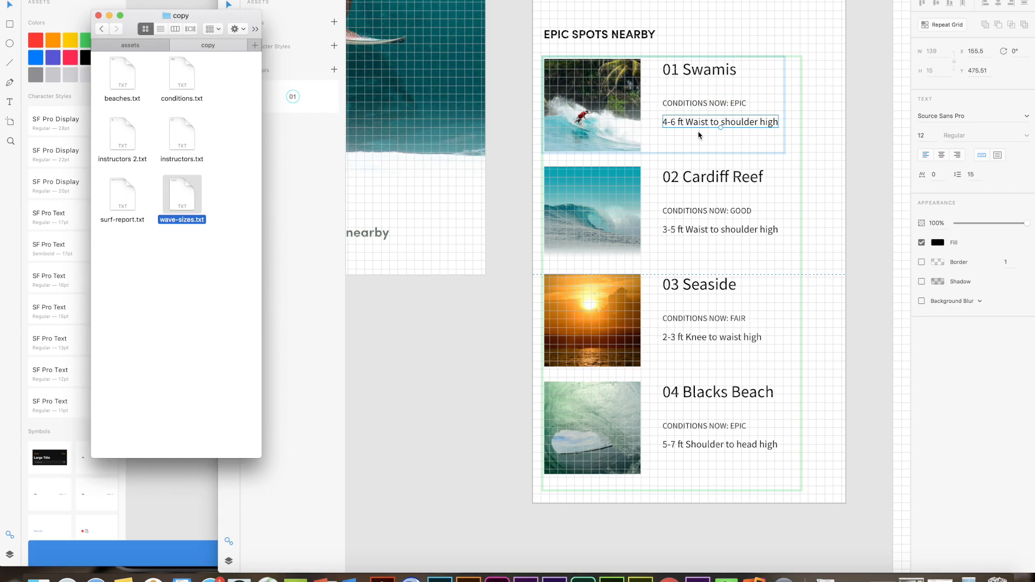
left_click(830, 148)
scroll(710, 99, "up", 3)
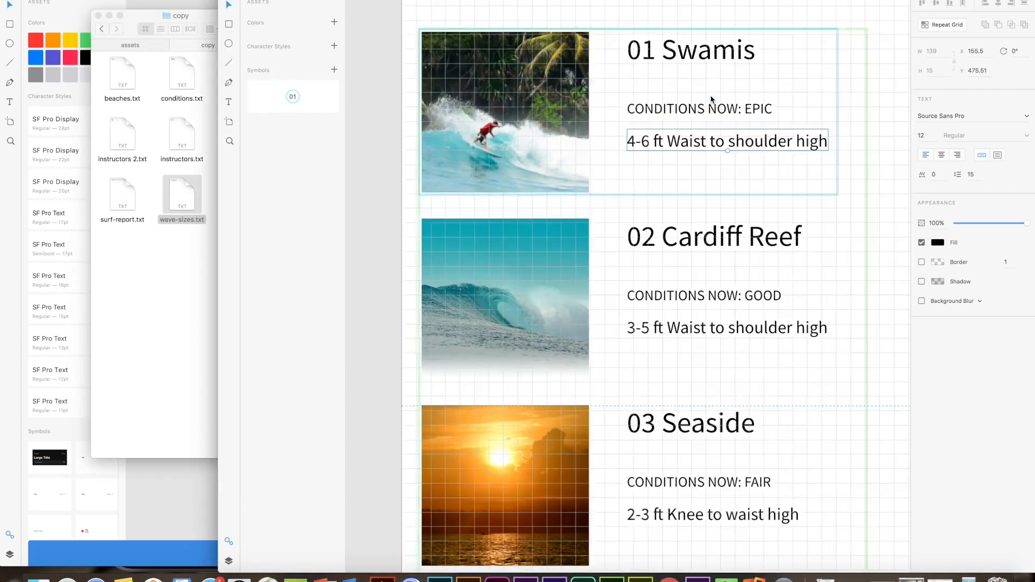
scroll(711, 100, "up", 2)
scroll(666, 102, "up", 2)
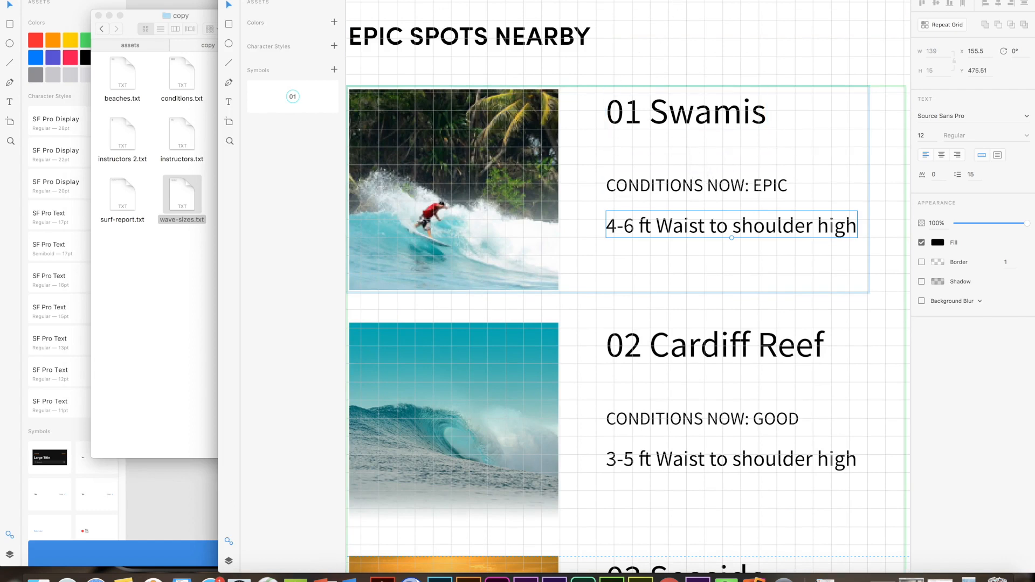
double_click(668, 1)
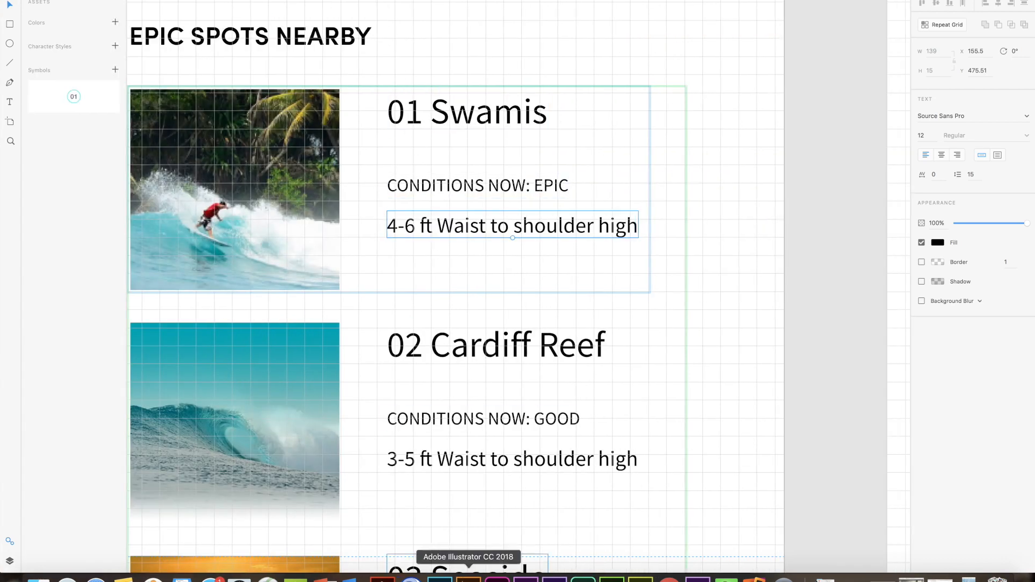
- Switch to Adobe Illustrator and create a new Web-Large document of 1920 x 1080 px
left_click(468, 578)
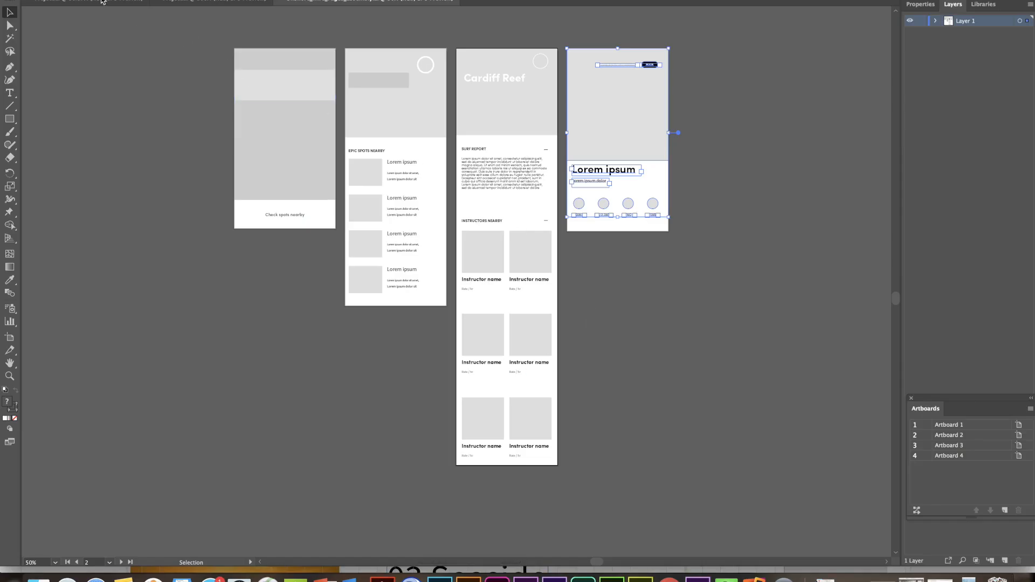
left_click(93, 0)
left_click(102, 0)
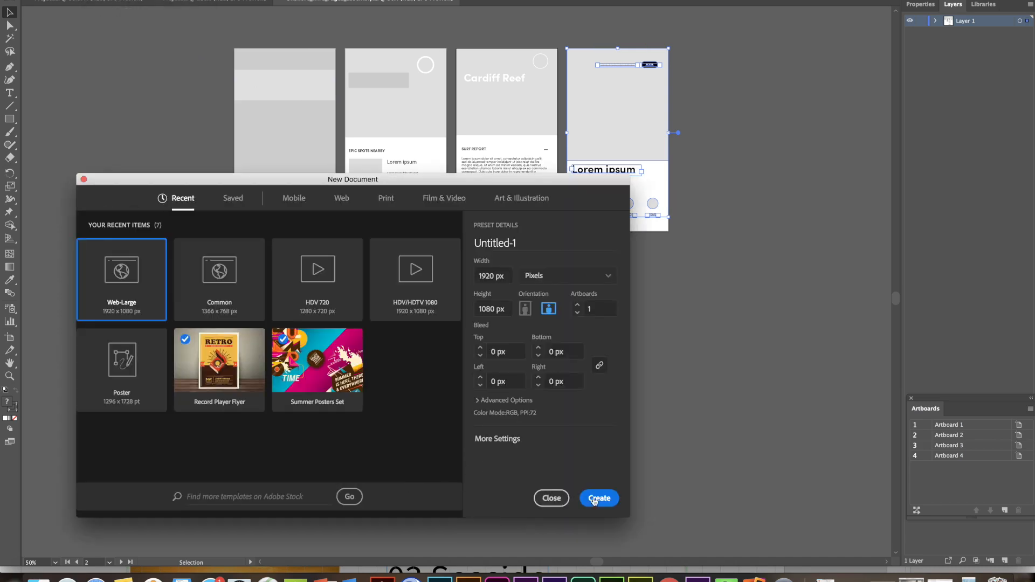
left_click(595, 500)
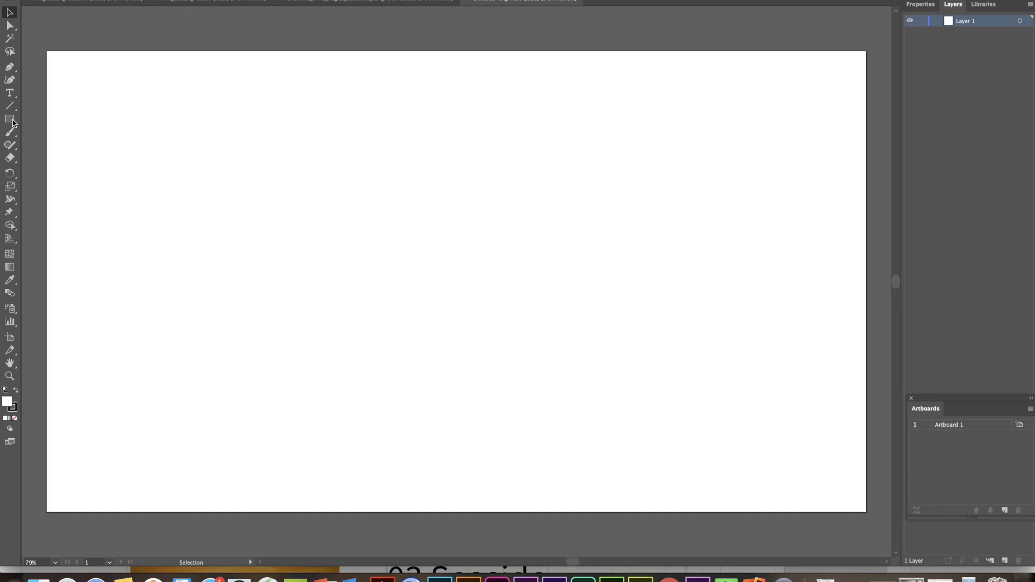
- Draw a large upright five-pointed star with the Star Tool in the upper middle of the blank artboard
left_click(9, 118)
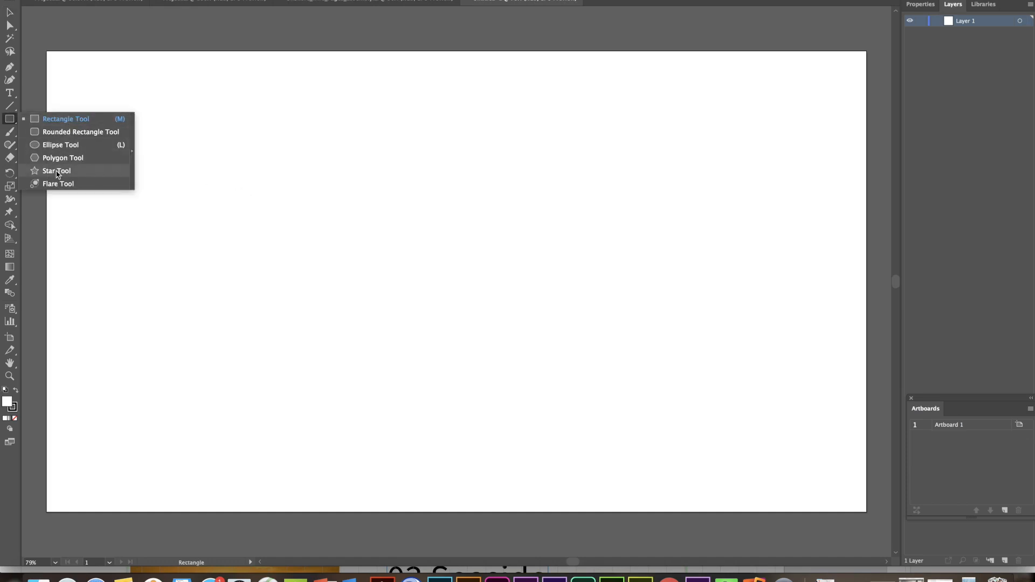
left_click(58, 171)
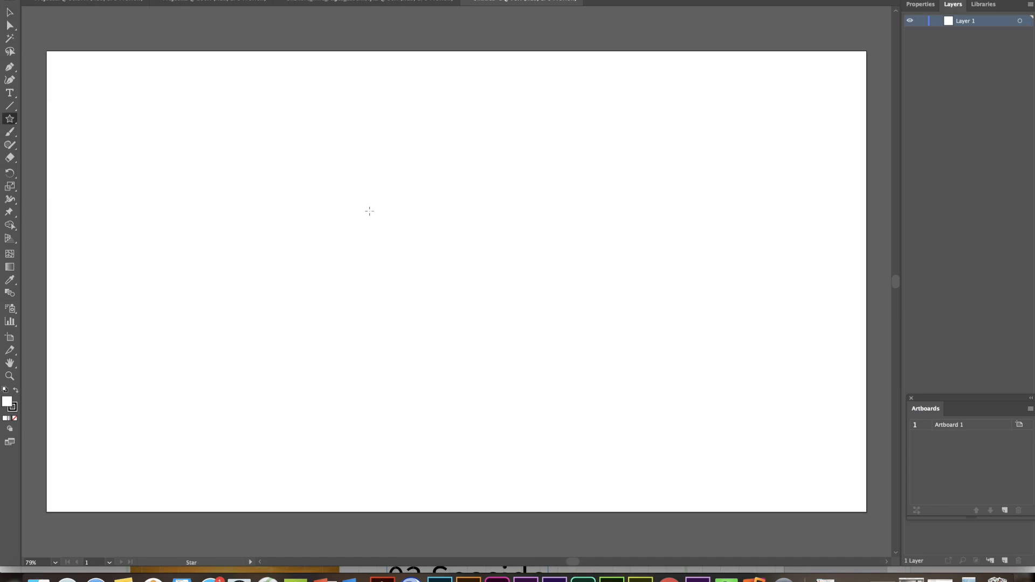
left_click_drag(393, 201, 485, 296)
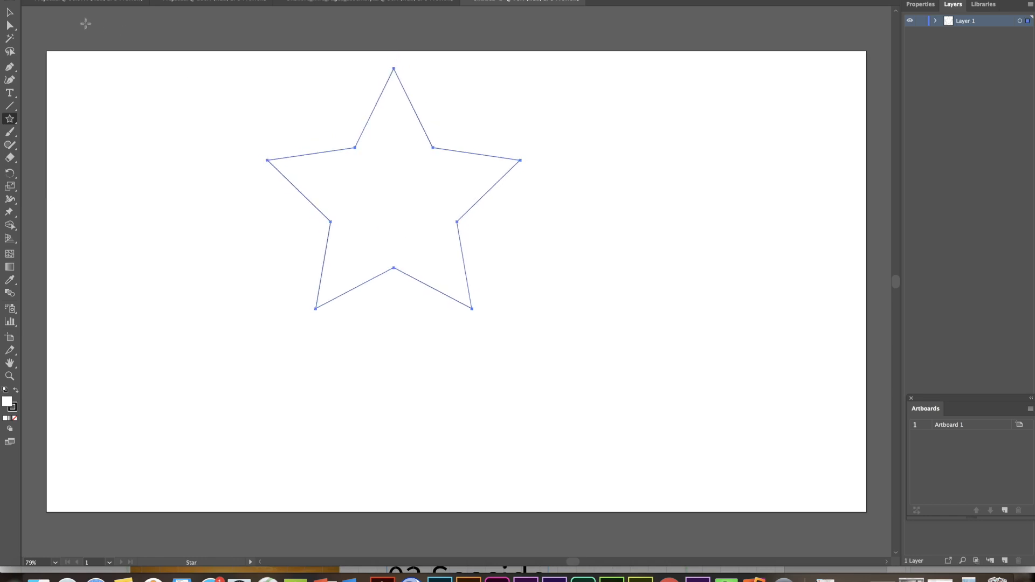
left_click(10, 13)
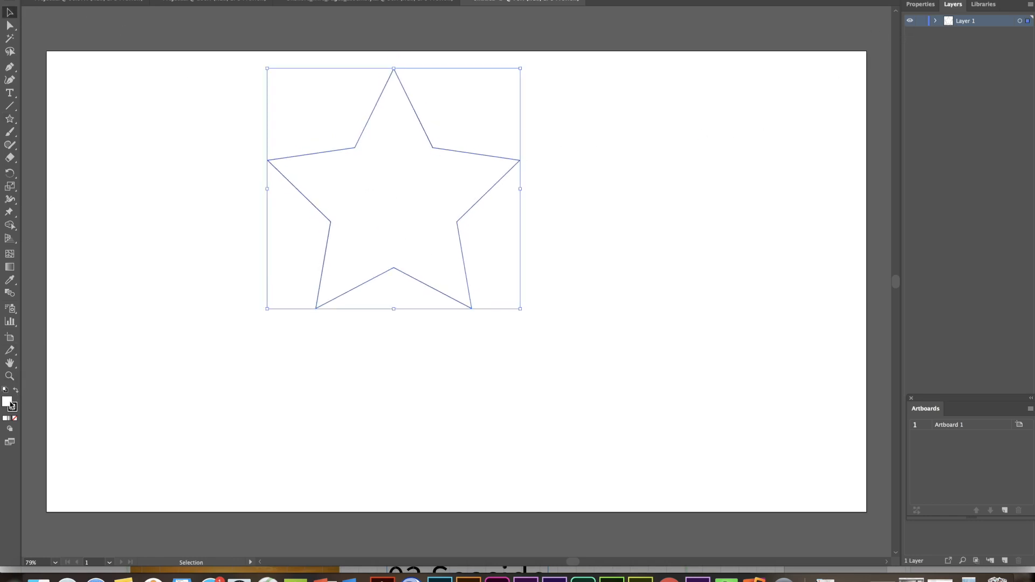
- Fill the star with a bright golden yellow and copy it for use in the surf app design
double_click(6, 402)
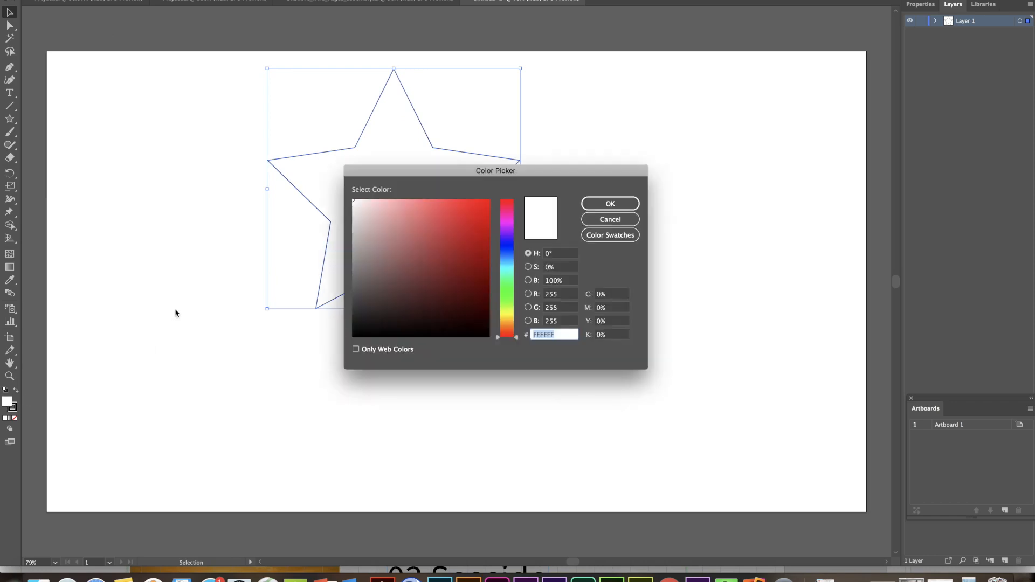
left_click_drag(483, 211, 458, 212)
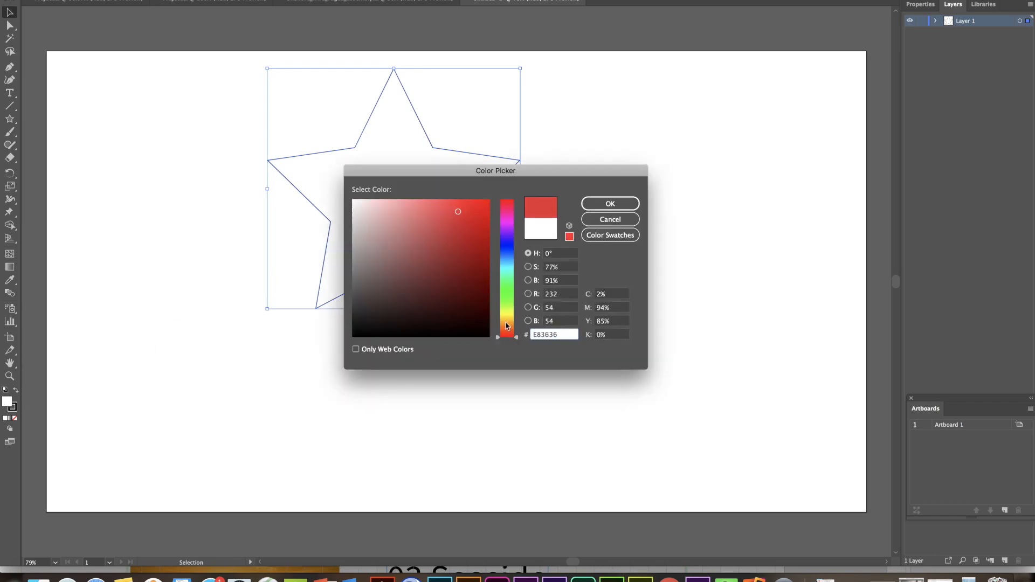
left_click_drag(507, 322, 506, 318)
left_click_drag(474, 253, 503, 192)
left_click(592, 206)
left_click_drag(425, 189, 430, 223)
key("a")
key("v")
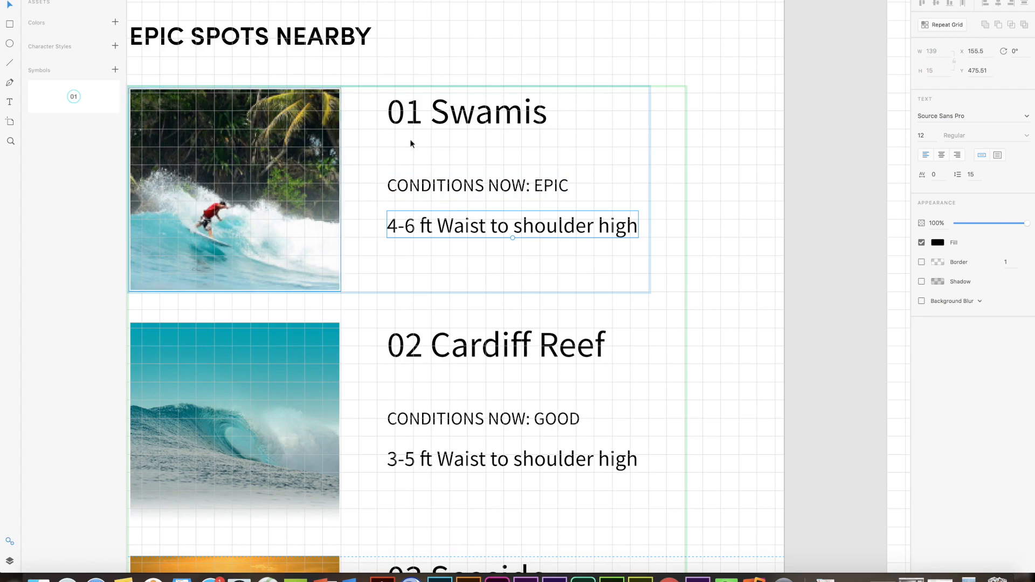
- Switch to Adobe XD and paste the yellow star into the 01 Swamis row of the nearby-spots Repeat Grid
left_click(577, 30)
left_click(304, 178)
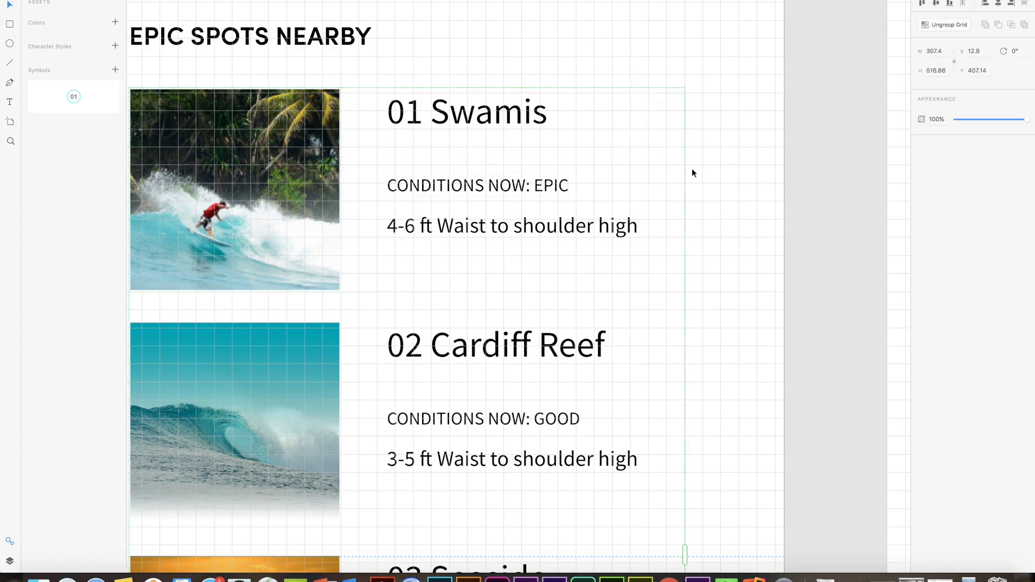
scroll(528, 156, "down", 5)
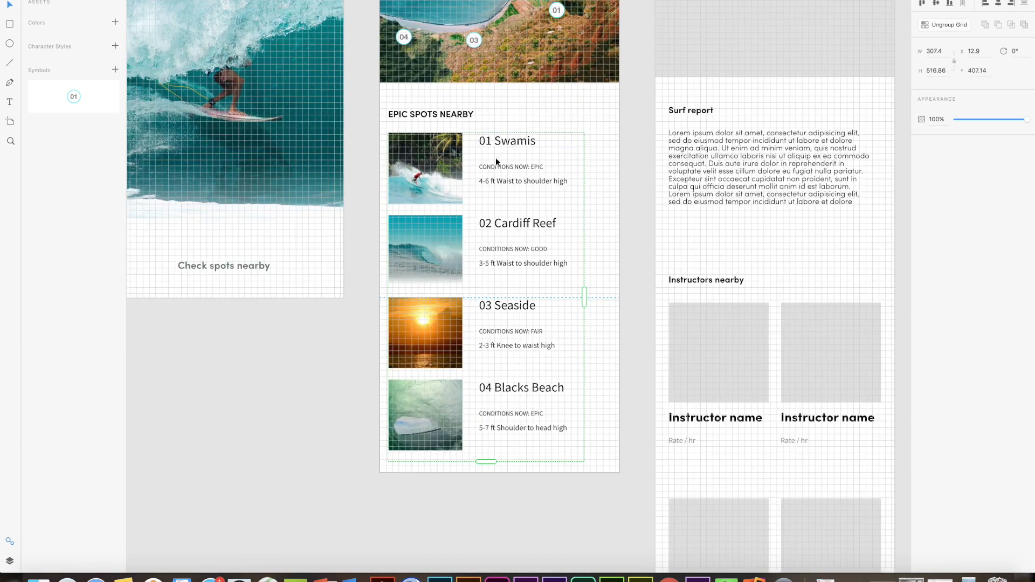
scroll(495, 158, "up", 3)
double_click(504, 127)
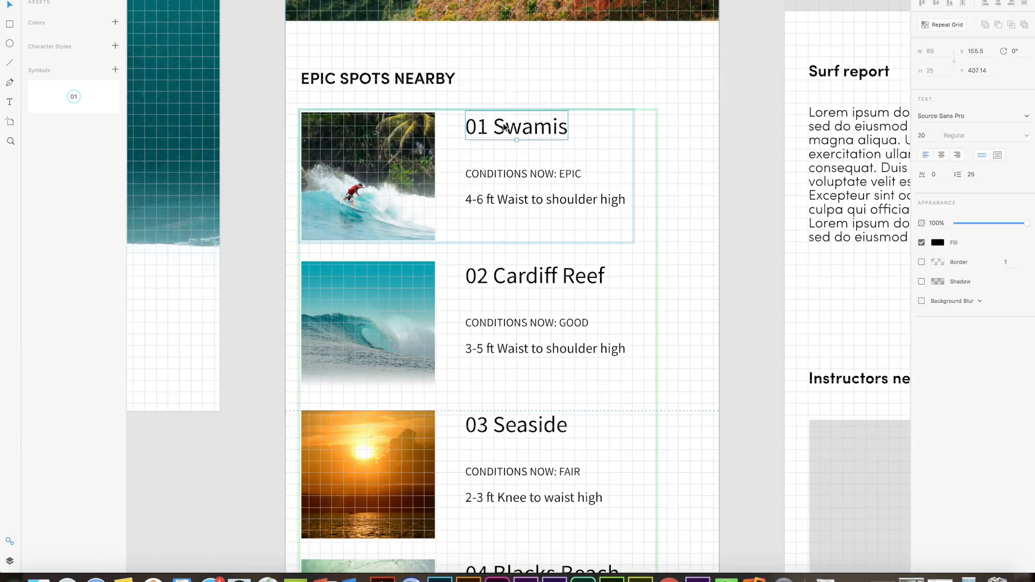
key("super+v")
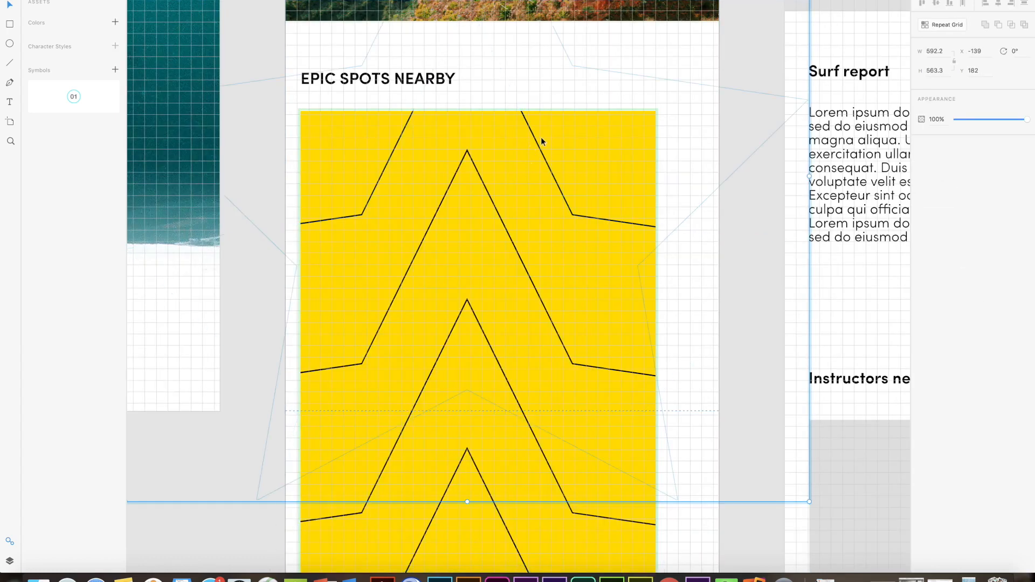
- Scale the star down to about 15.7 x 14.93 and place it just below the Swamis wave-size line
scroll(603, 180, "down", 3)
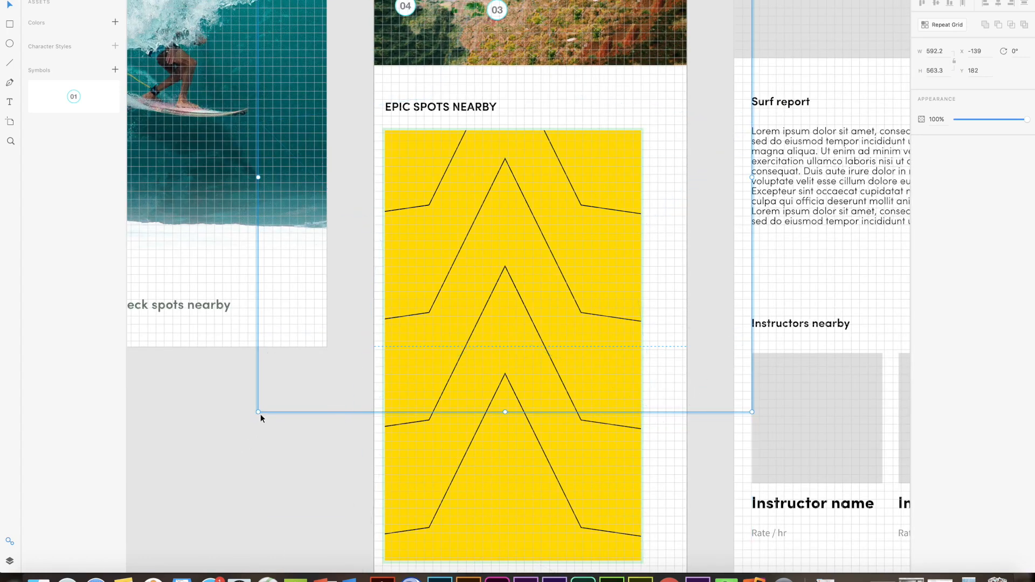
left_click_drag(259, 412, 607, 129)
left_click_drag(695, 29, 515, 202)
left_click_drag(574, 116, 460, 199)
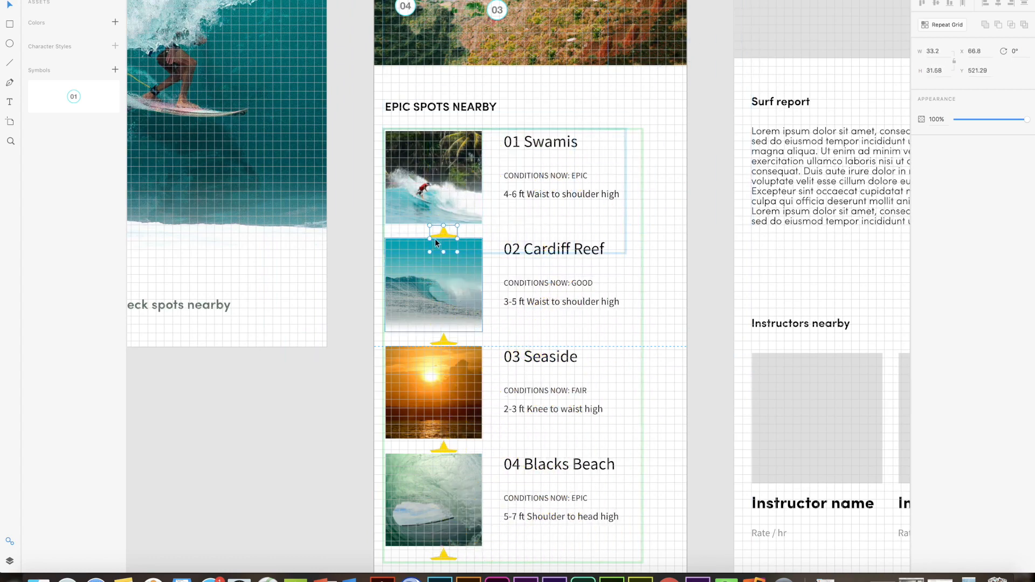
left_click_drag(443, 234, 513, 216)
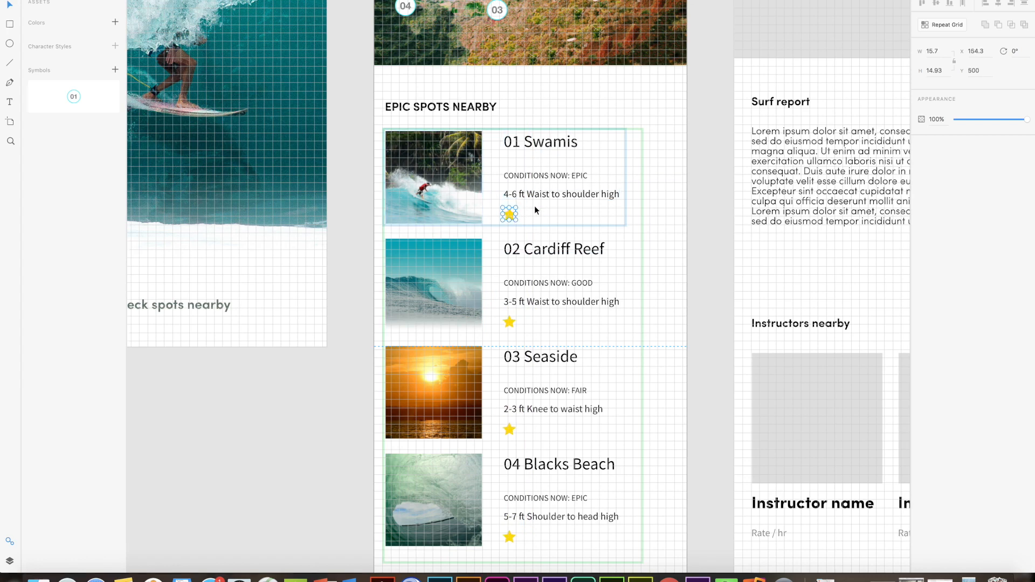
scroll(535, 207, "up", 2)
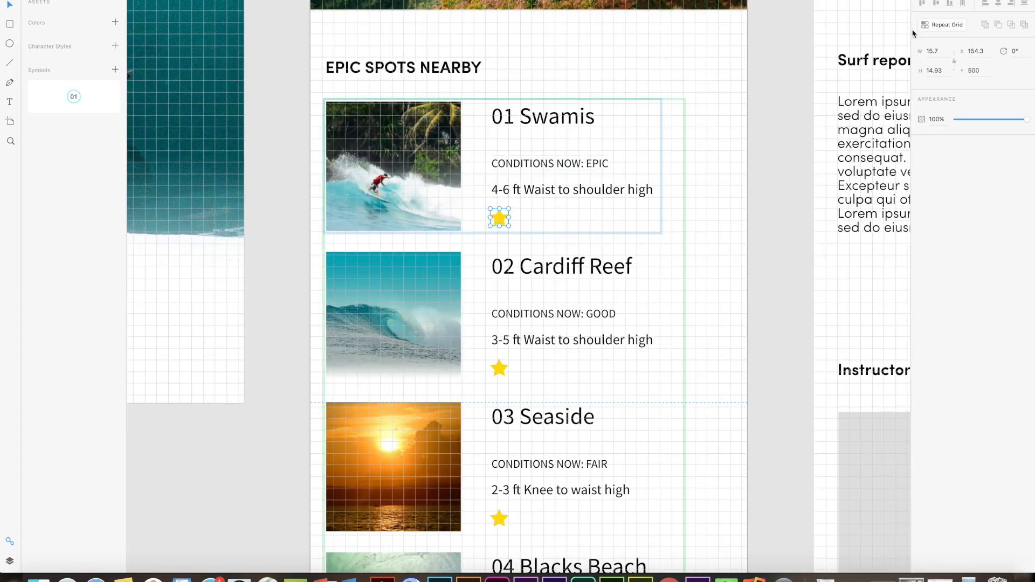
- Move the star between the Swamis title and conditions line, and repeat it horizontally as a Repeat Grid of five stars
scroll(525, 221, "down", 3)
scroll(544, 474, "down", 3)
scroll(544, 474, "up", 7)
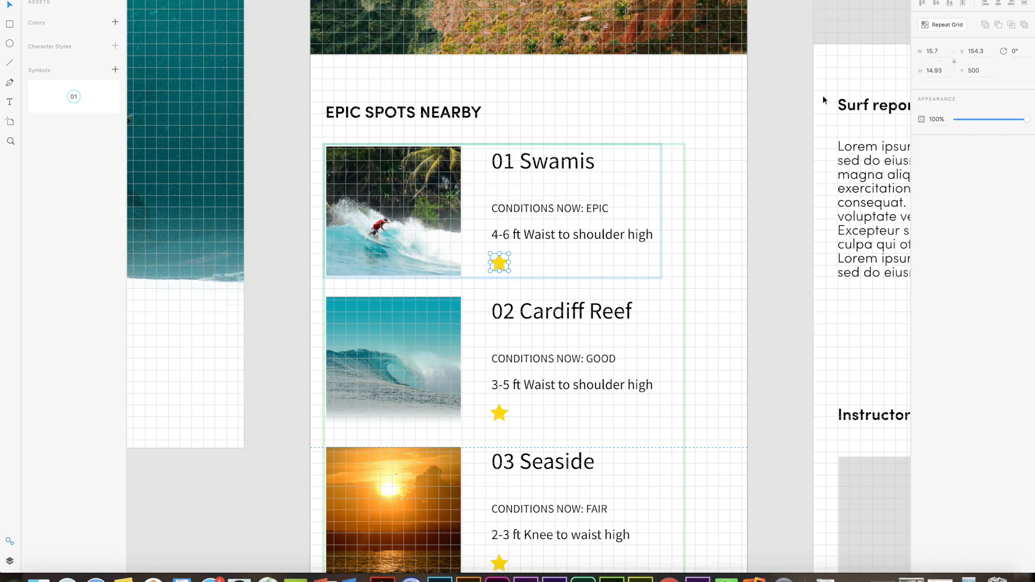
left_click_drag(499, 268, 499, 192)
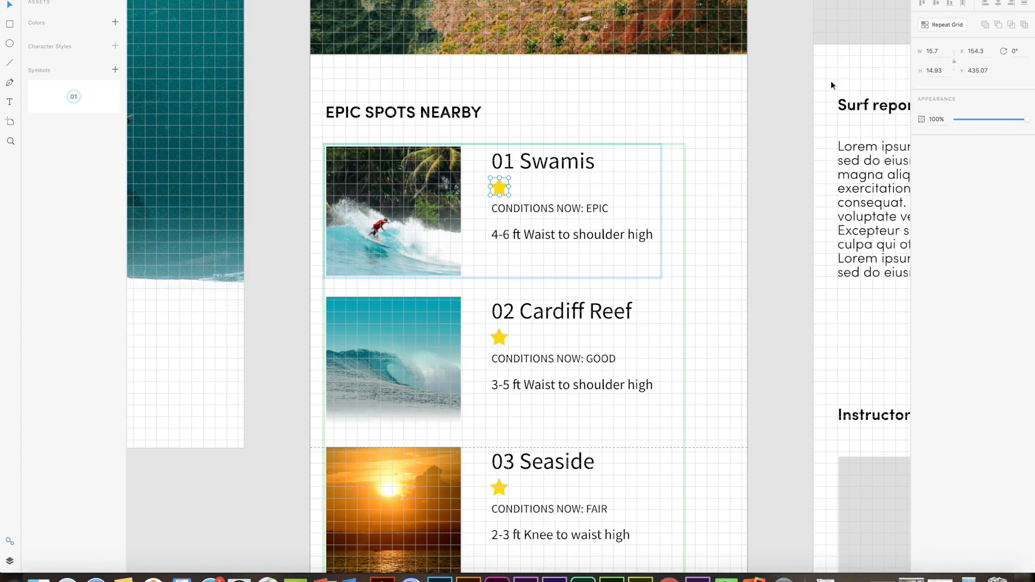
left_click(934, 25)
left_click_drag(510, 185, 566, 194)
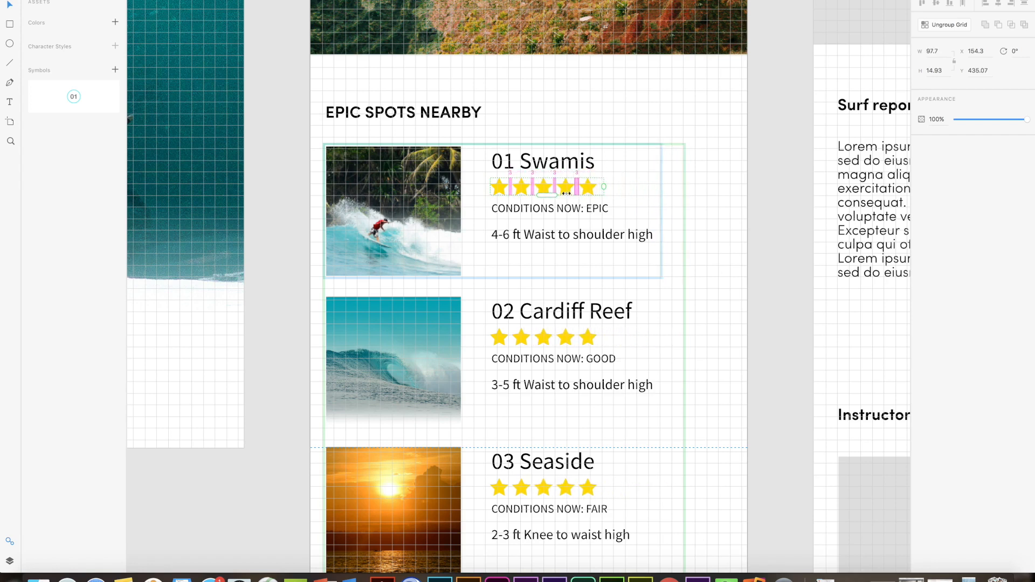
- Try shrinking the first star inside the star grid to about 9.09 x 8.64, and undo the resize
double_click(501, 190)
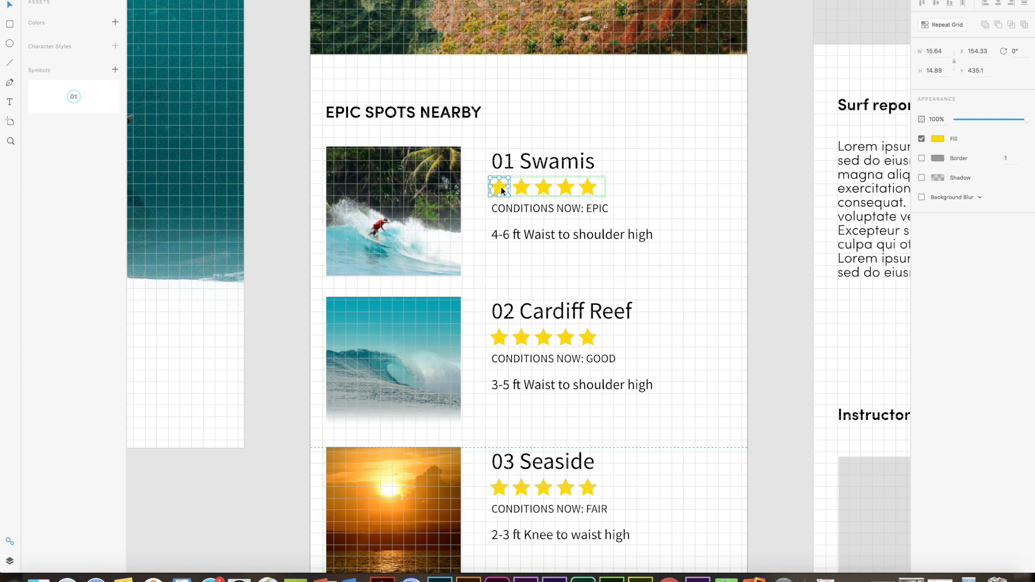
left_click_drag(505, 192, 504, 189)
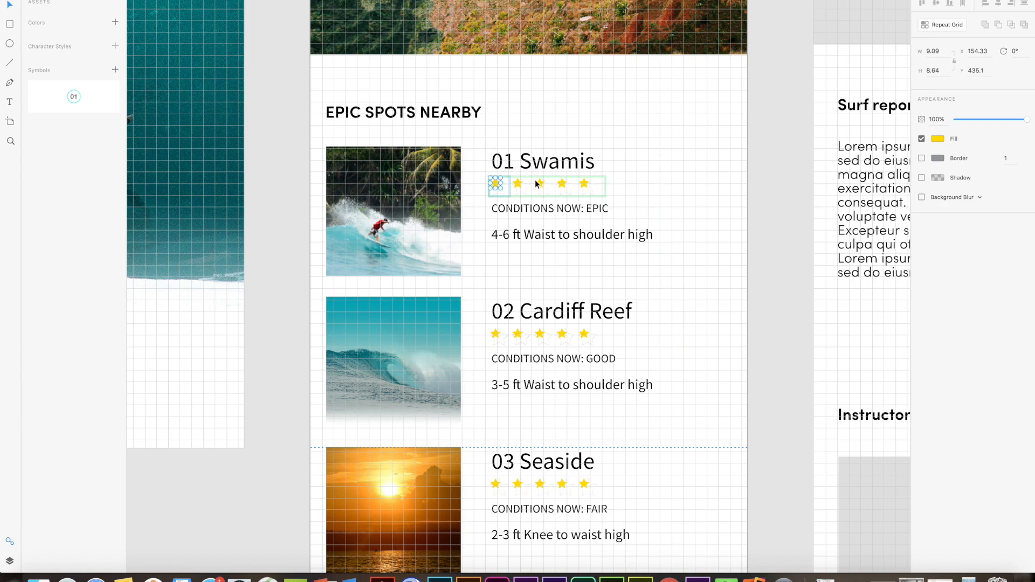
scroll(507, 191, "up", 5)
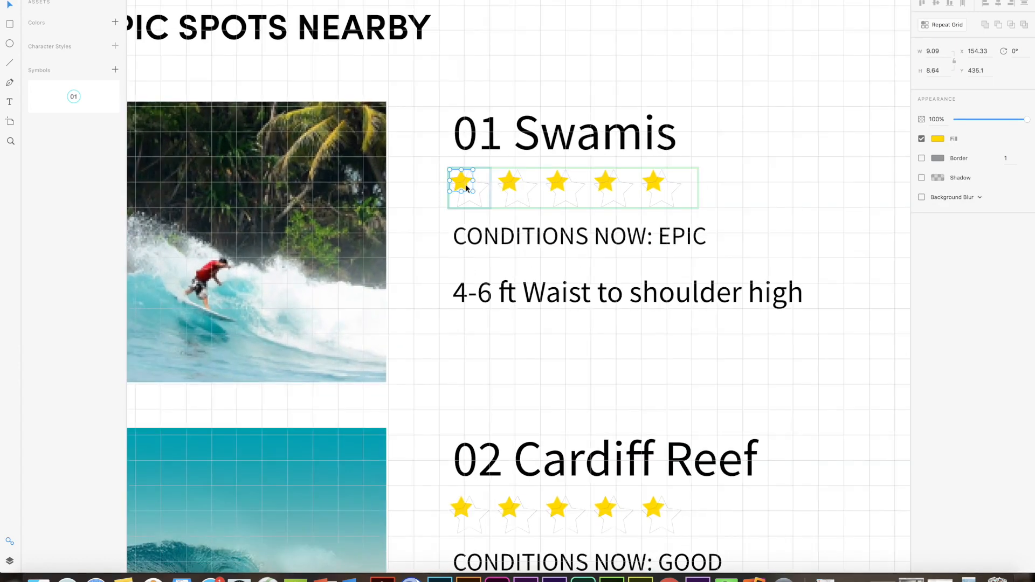
key("ctrl+z")
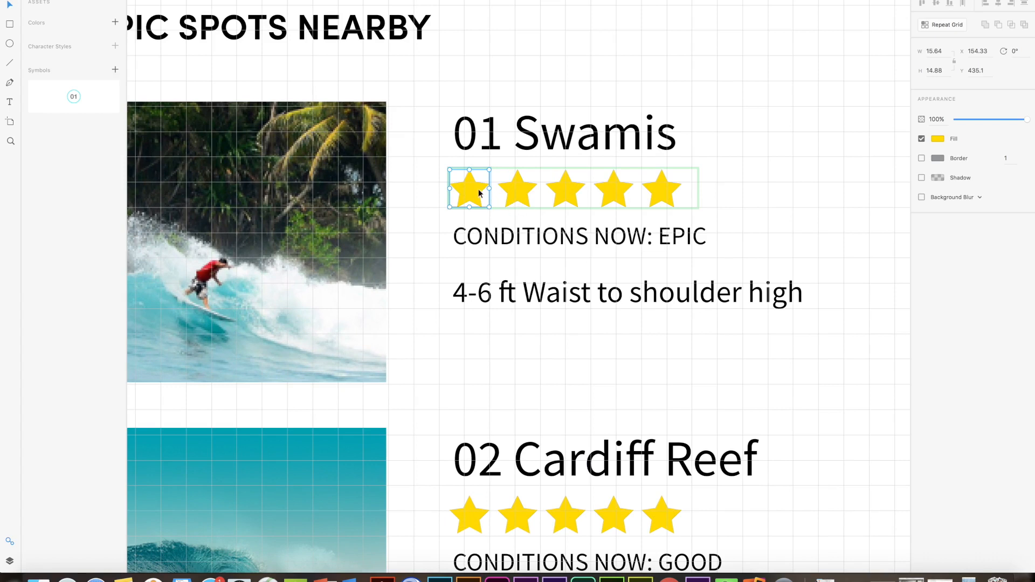
- Scale the star inside the star grid down about its centre
left_click(477, 190)
double_click(478, 190)
left_click_drag(488, 206, 480, 203)
left_click(522, 215)
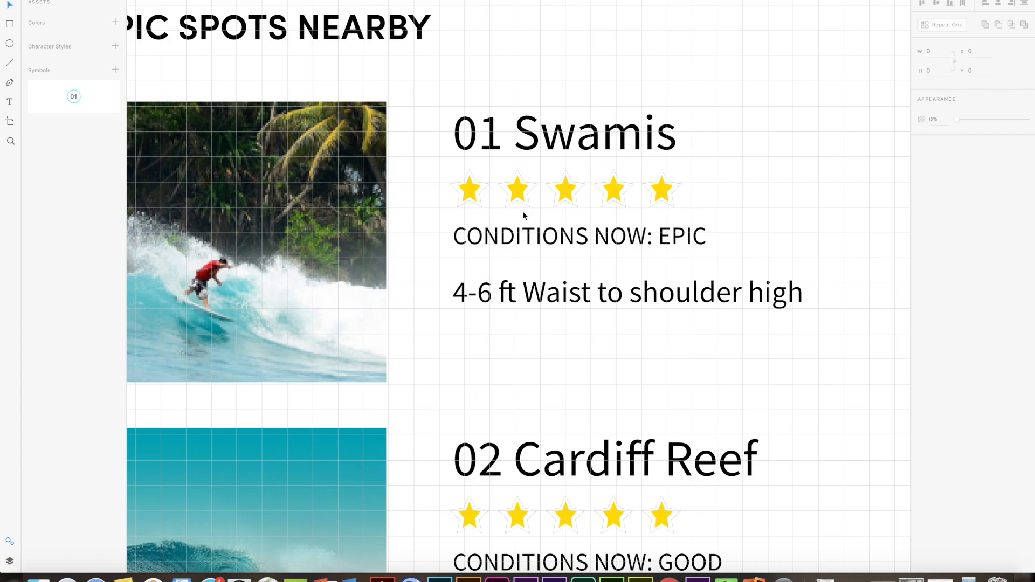
scroll(509, 194, "up", 10)
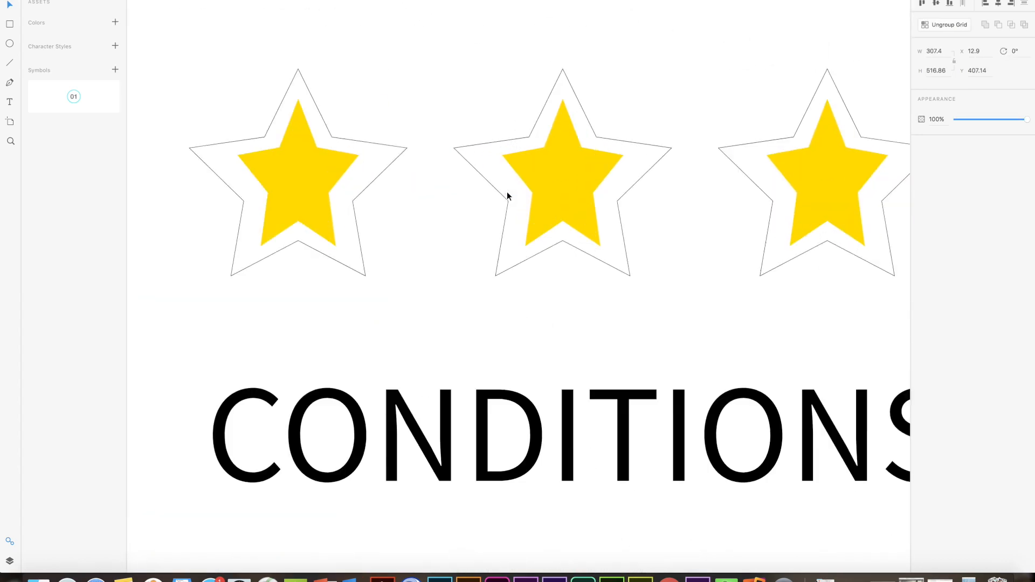
- Restore the stars' full size and adjust the gap between the five stars in the Swamis rating grid
left_click(318, 174)
left_click(318, 179)
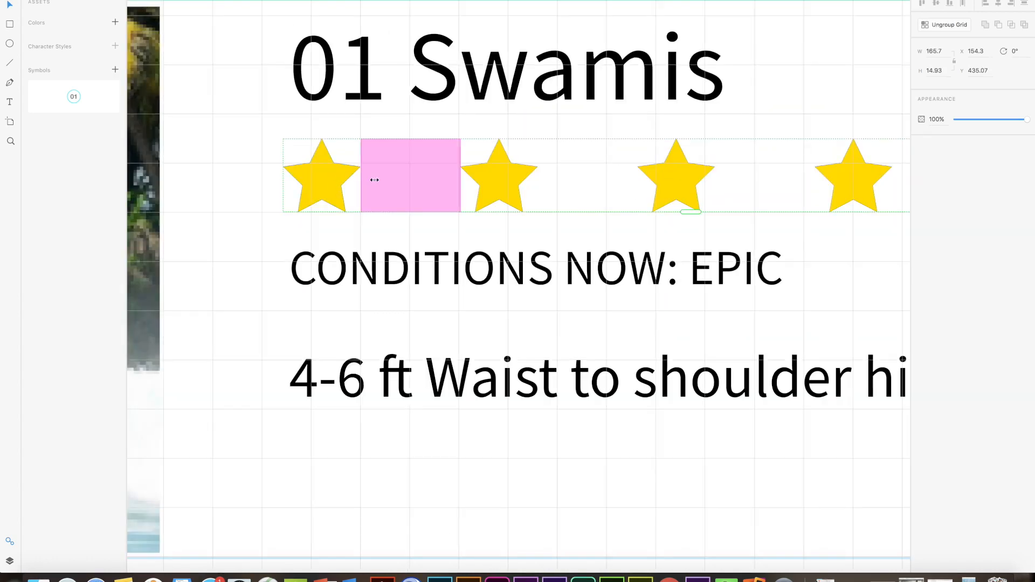
scroll(332, 182, "down", 3)
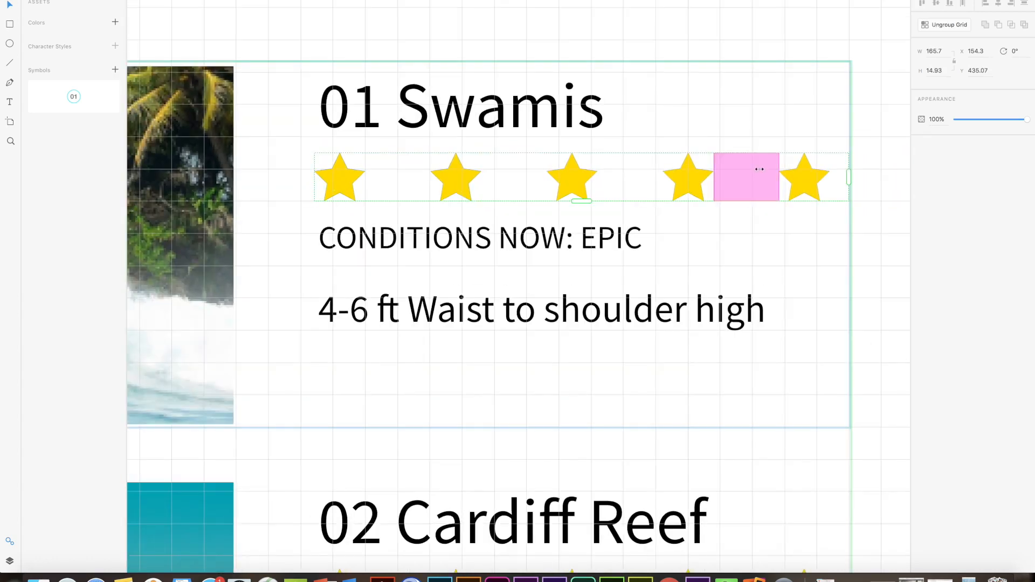
left_click_drag(481, 183, 437, 189)
- Try resizing the second star inside the rating grid, and undo the changes
double_click(428, 185)
left_click_drag(444, 200, 416, 182)
key("super+z")
key("super+z")
key("super+z")
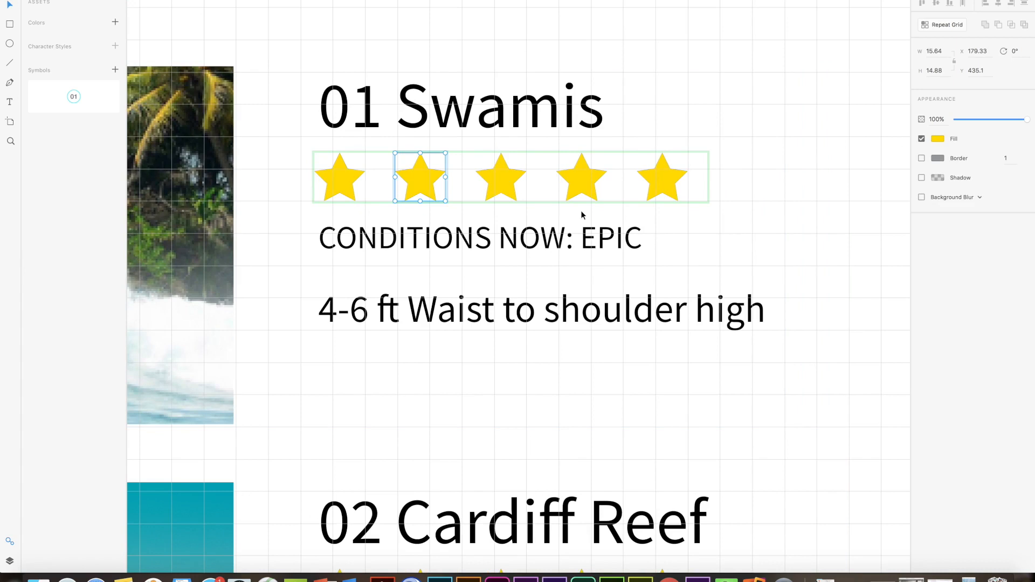
- Reduce the rating grid to a single star and delete it from the nearby-spots rows
left_click_drag(402, 167, 300, 199)
left_click(341, 182)
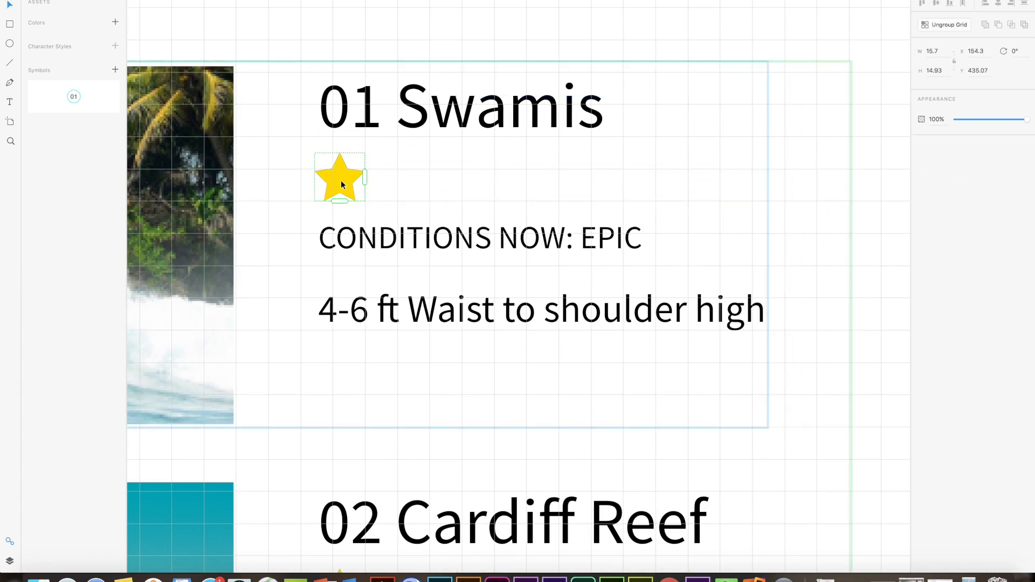
key("Delete")
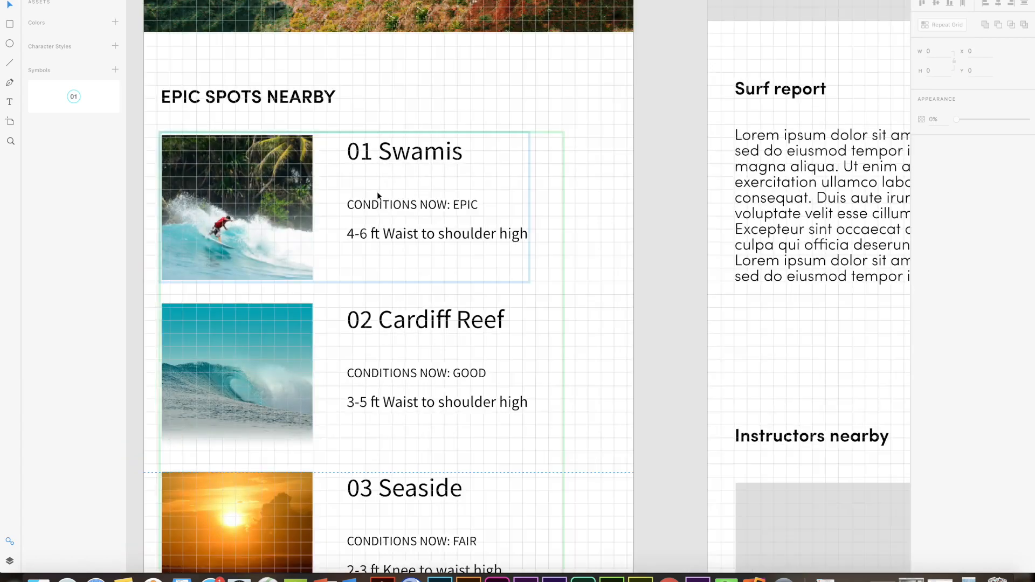
scroll(398, 182, "down", 3)
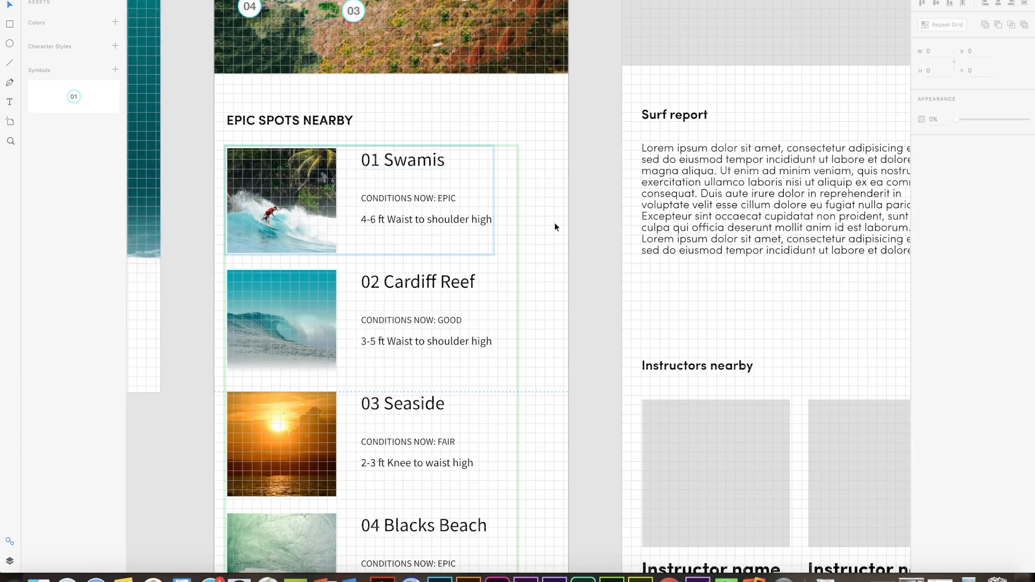
- Review the available UI kits and switch to the open UIElements+DesignTemplates+Guides document
left_click(53, 0)
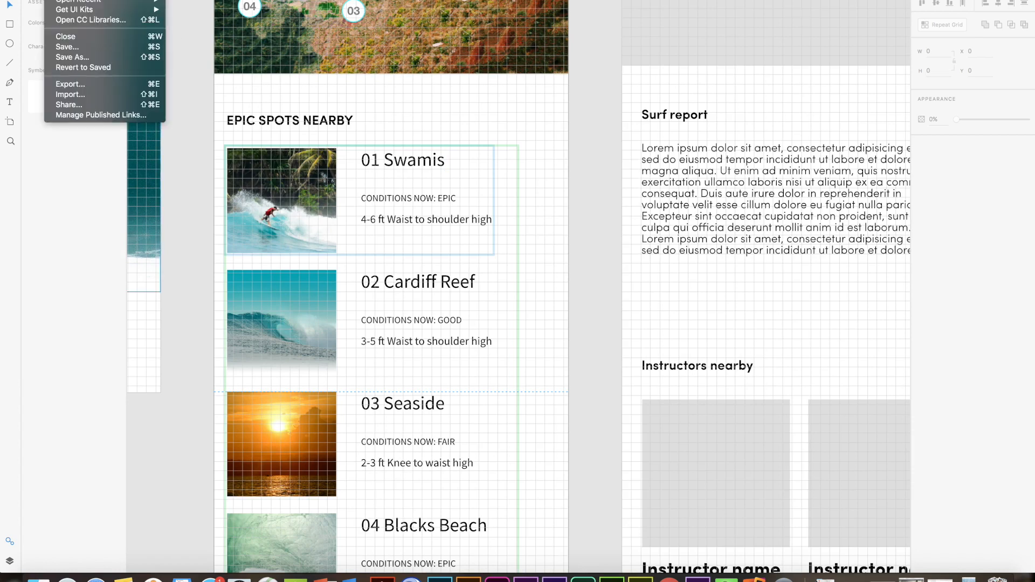
mouse_move(84, 11)
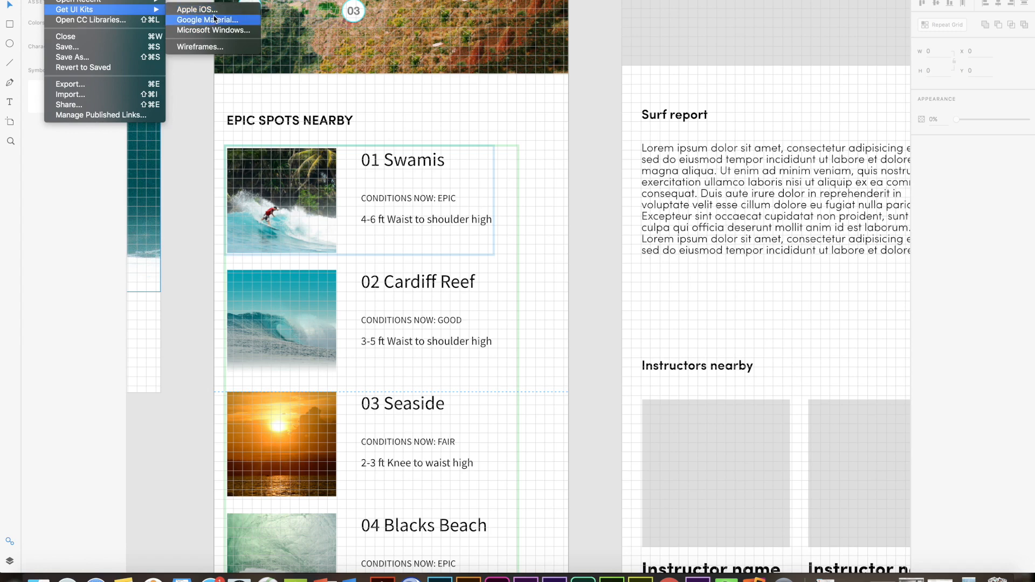
left_click(197, 117)
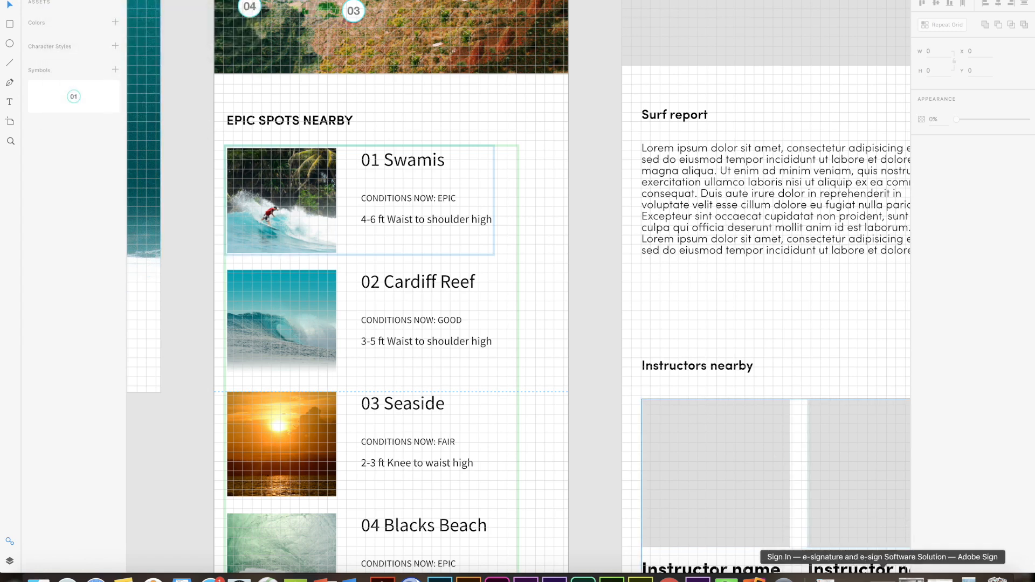
left_click(165, 0)
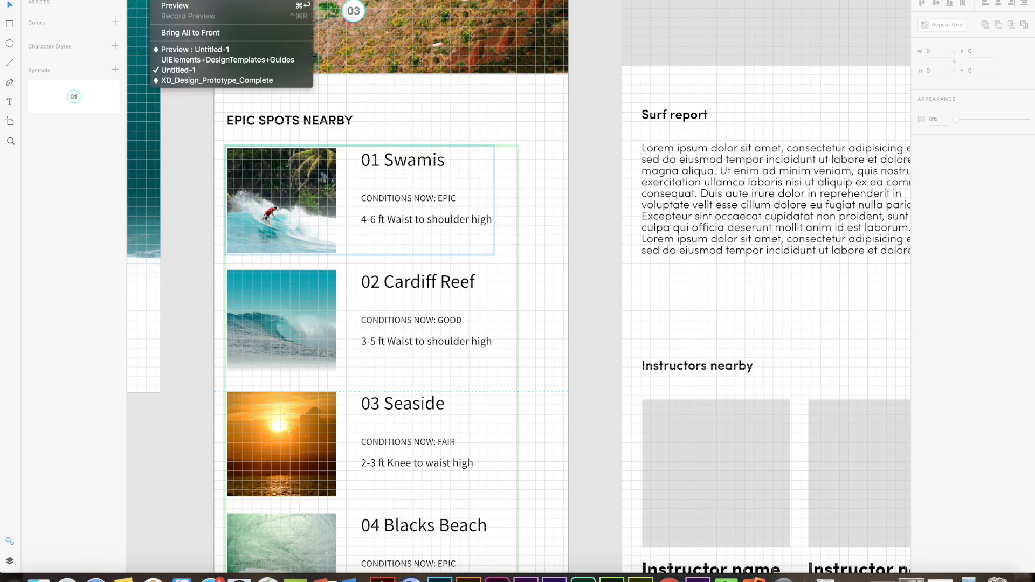
left_click(216, 60)
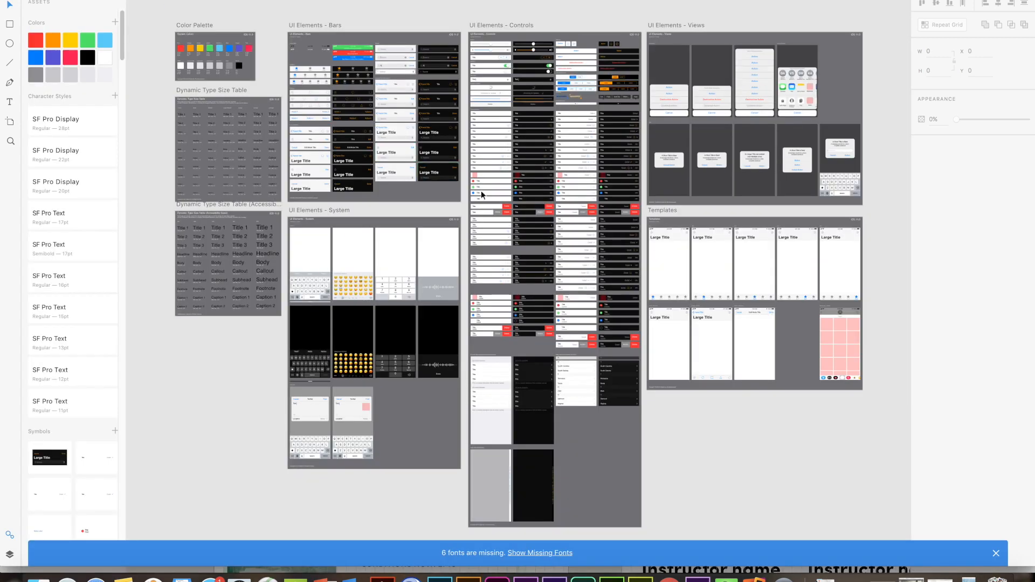
- Examine the iOS kit's tab bars, toolbars, navigation bars, status bars and search bars
scroll(322, 128, "up", 8)
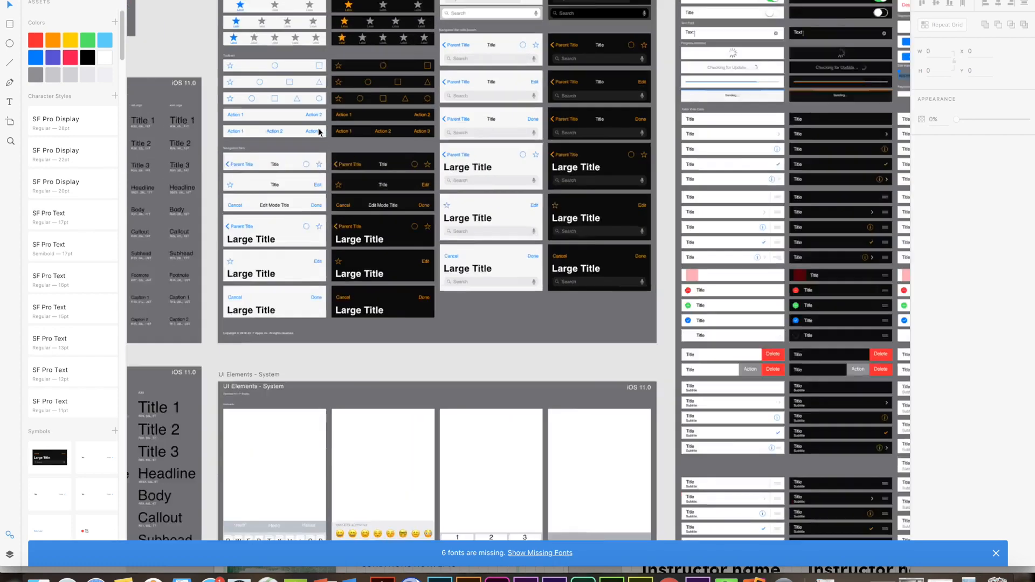
scroll(319, 132, "up", 2)
left_click_drag(286, 101, 462, 141)
scroll(517, 107, "up", 4)
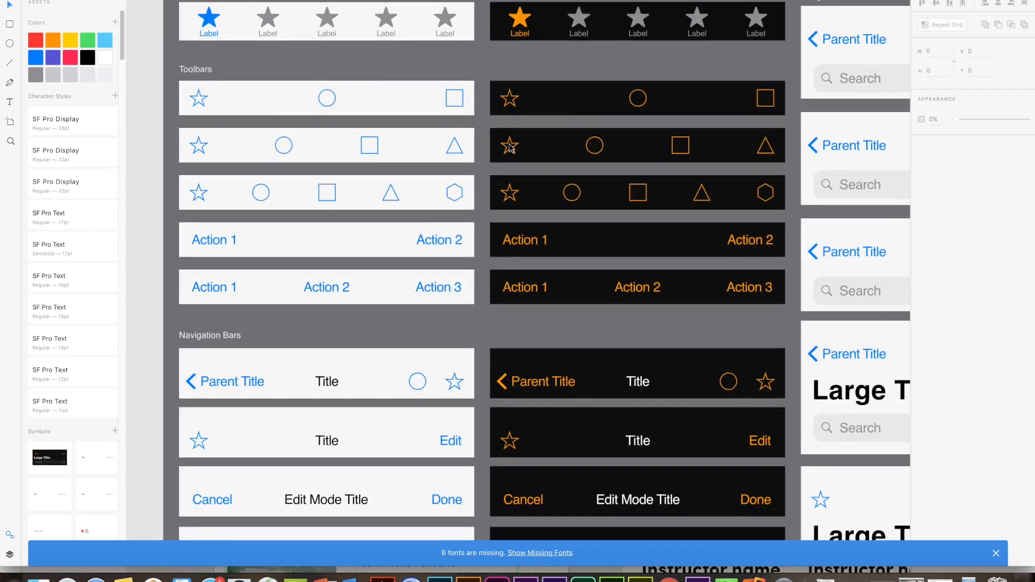
left_click_drag(567, 100, 420, 421)
left_click_drag(551, 375, 412, 395)
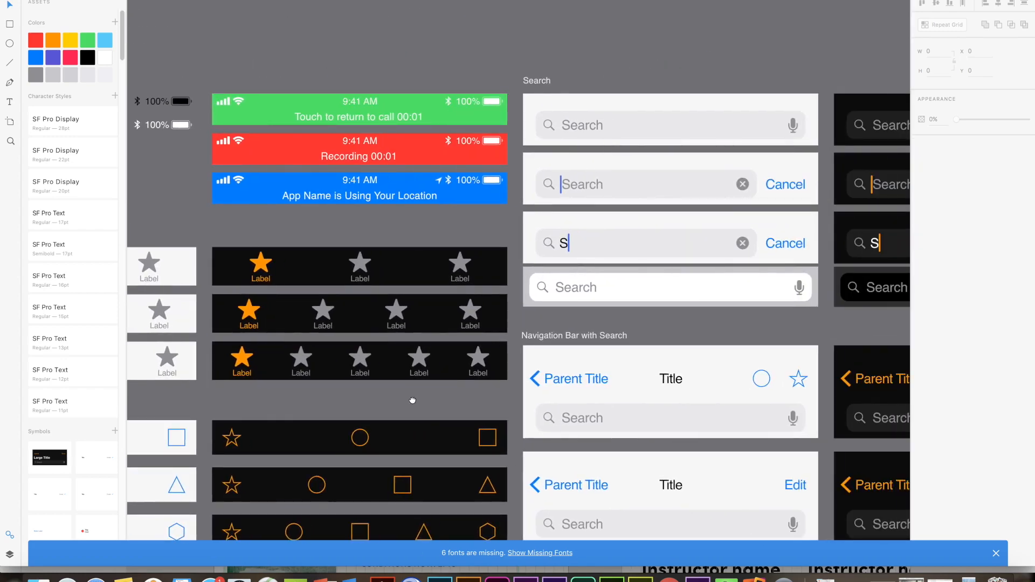
- Look through the iOS 11 UI kit's bars, search fields, controls, action sheets and alerts for a reusable star icon
left_click_drag(536, 395, 331, 353)
left_click_drag(573, 378, 243, 316)
left_click_drag(549, 391, 458, 227)
scroll(584, 332, "down", 3)
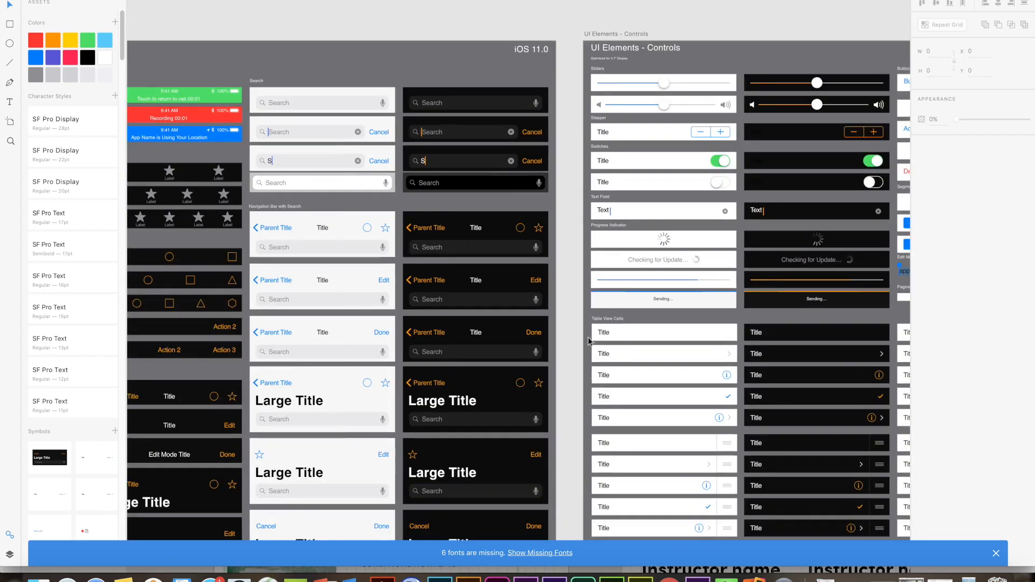
left_click_drag(744, 330, 401, 295)
left_click_drag(700, 308, 316, 289)
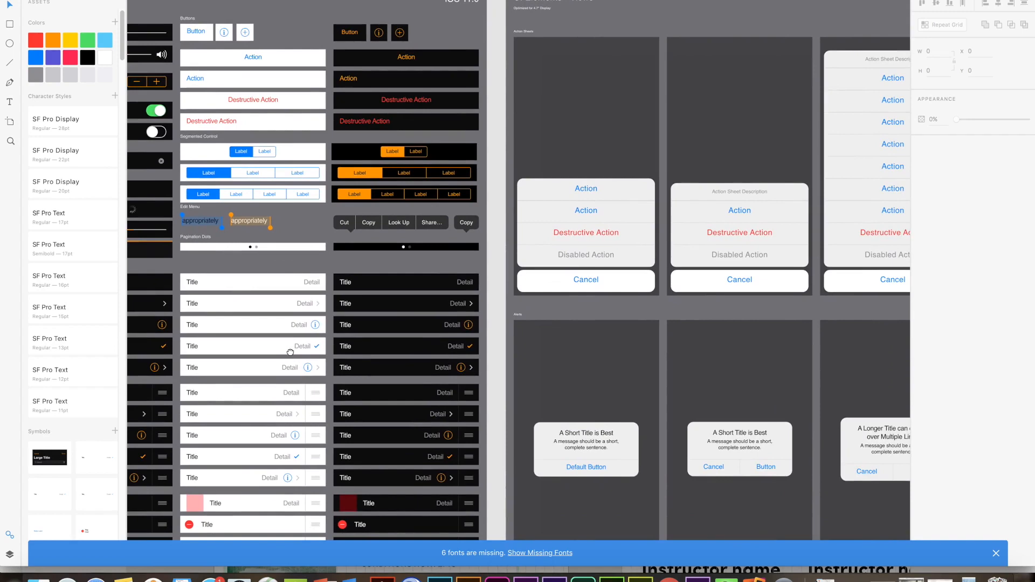
left_click_drag(290, 352, 1027, 308)
left_click_drag(496, 259, 1027, 344)
left_click_drag(399, 231, 385, 225)
scroll(577, 159, "up", 6)
left_click_drag(432, 264, 467, 230)
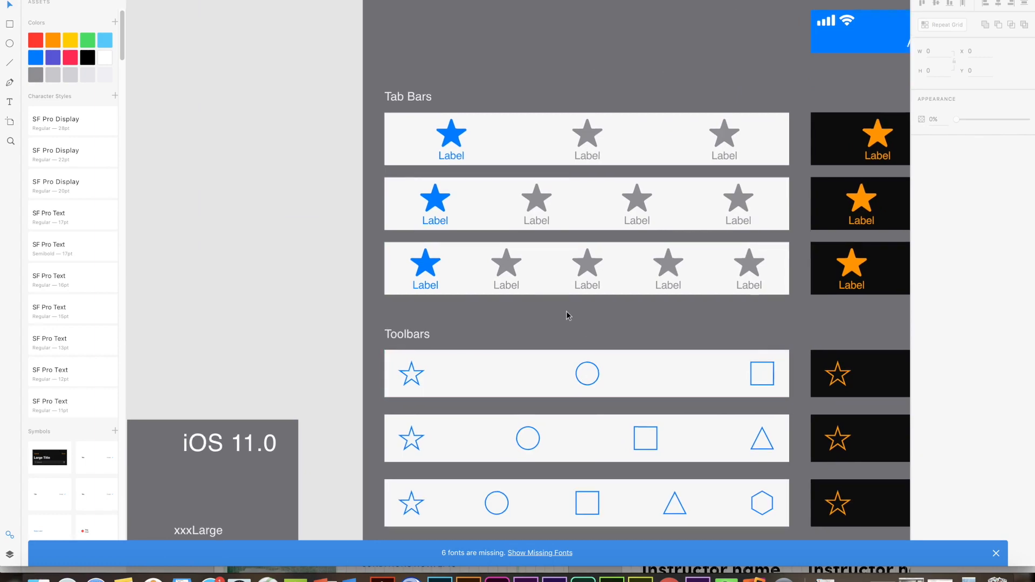
- Copy the second star icon, in grey, from the dark five-item tab bar in the UI kit
scroll(566, 312, "down", 3)
left_click_drag(573, 435, 435, 148)
left_click_drag(552, 318, 537, 128)
left_click_drag(540, 396, 570, 156)
double_click(541, 285)
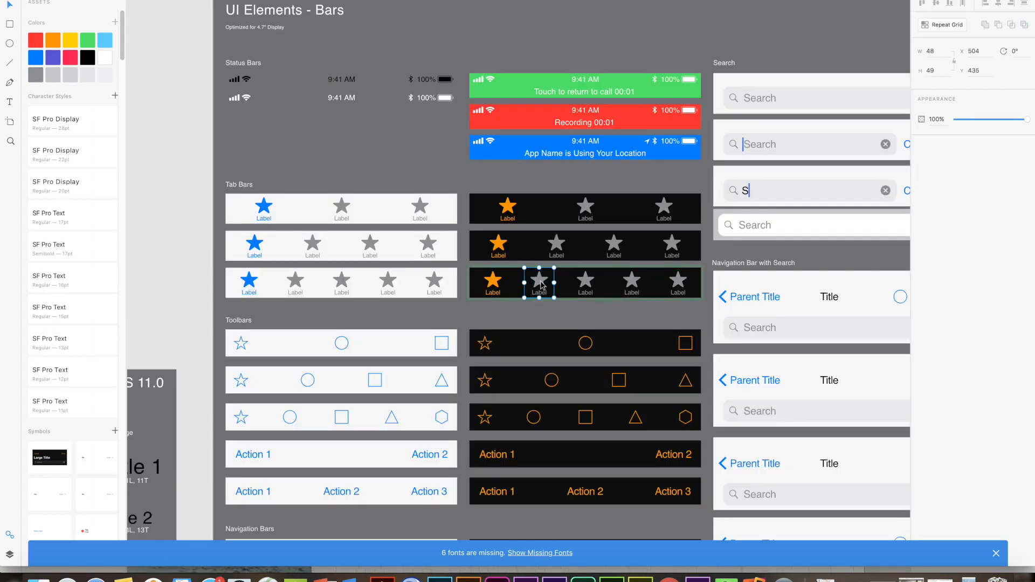
double_click(541, 285)
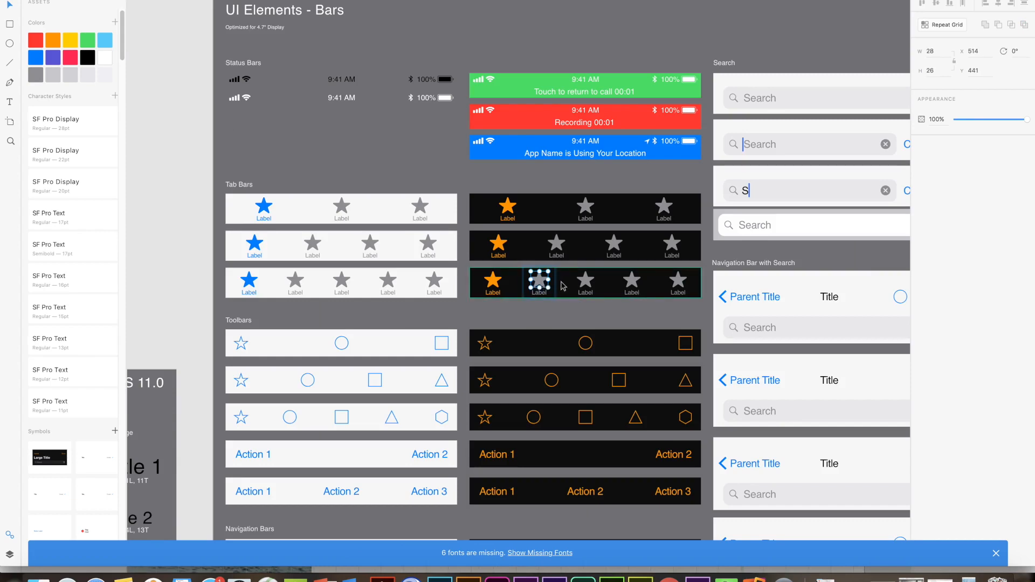
- Switch to the Untitled-1 document and paste the star below the 01 Swamis title, scaled to about 8.37 by 7.77
left_click(163, 0)
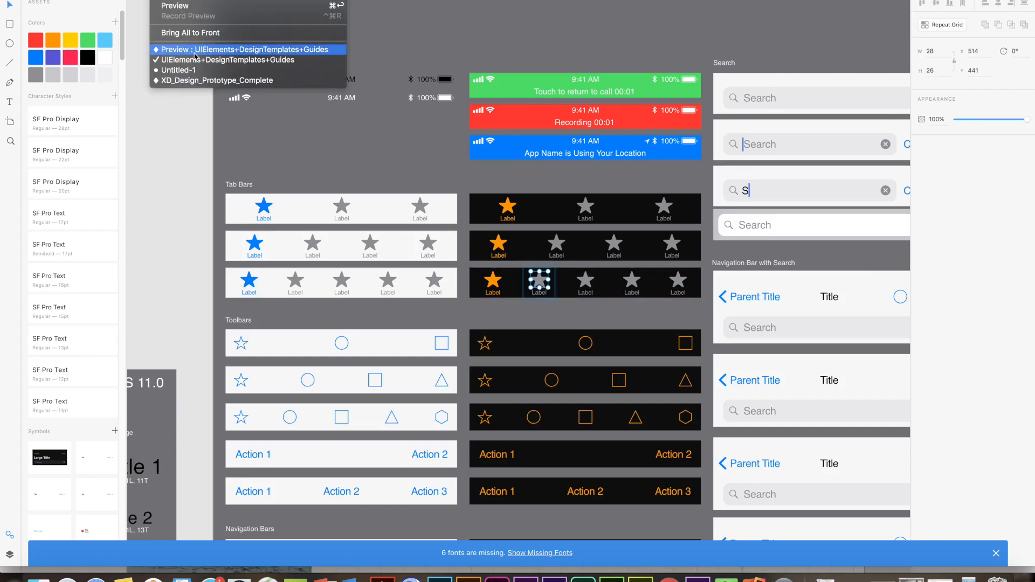
left_click(194, 70)
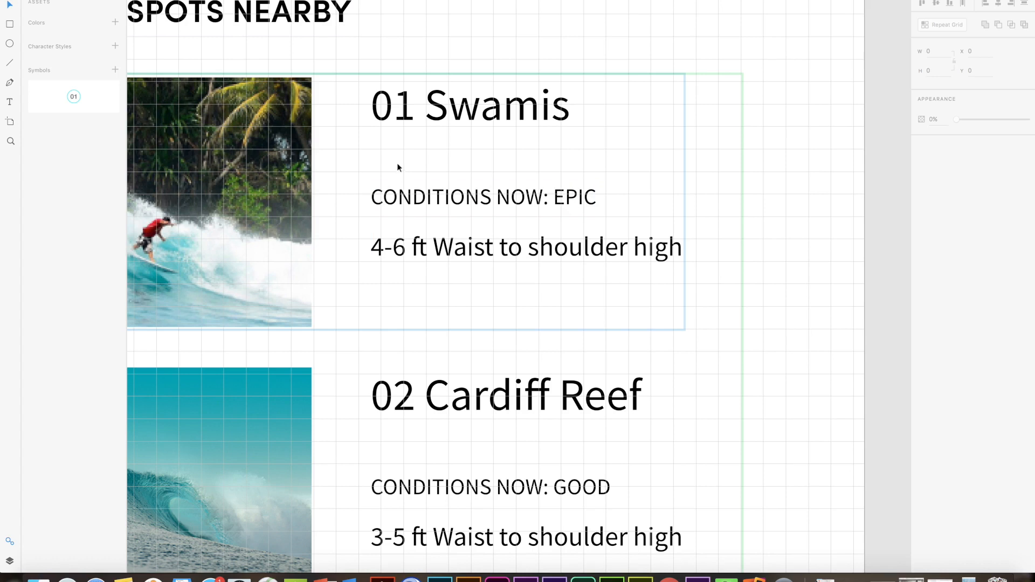
double_click(409, 113)
key("Escape")
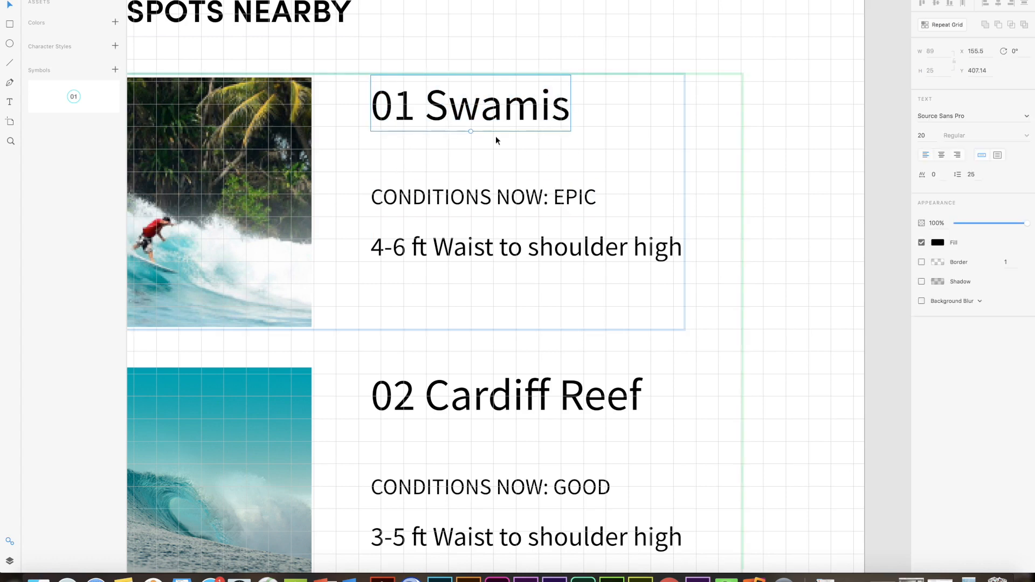
key("super+v")
left_click_drag(370, 205, 386, 149)
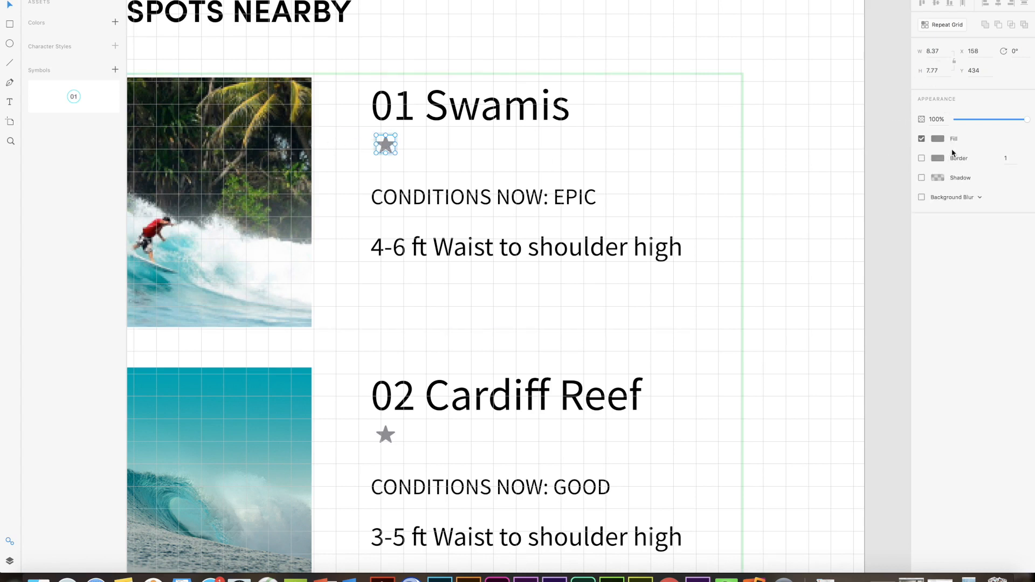
- Change the fill colour of the star under 01 Swamis to #FFCE00
left_click(940, 141)
type("FFCE00")
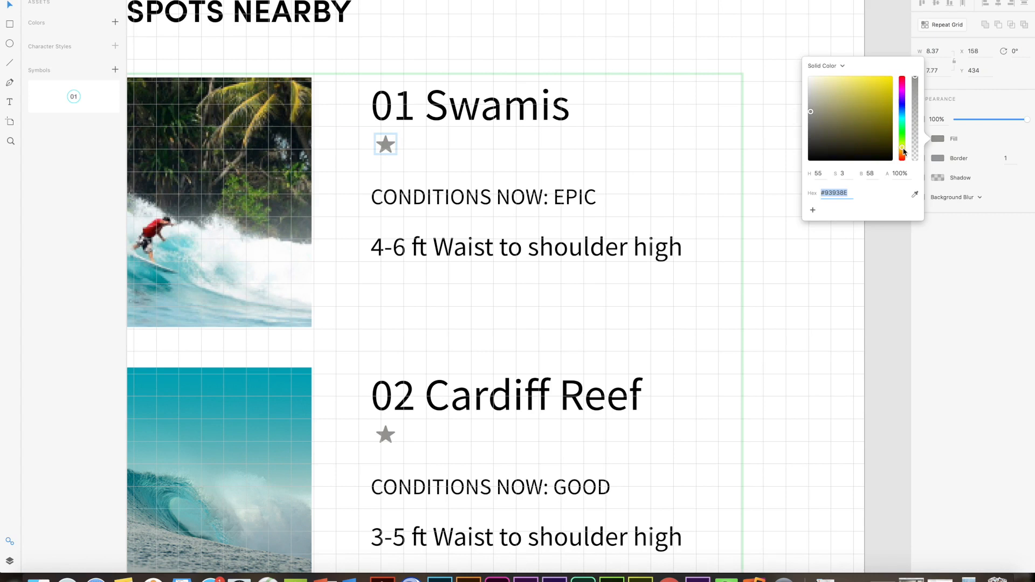
key("Return")
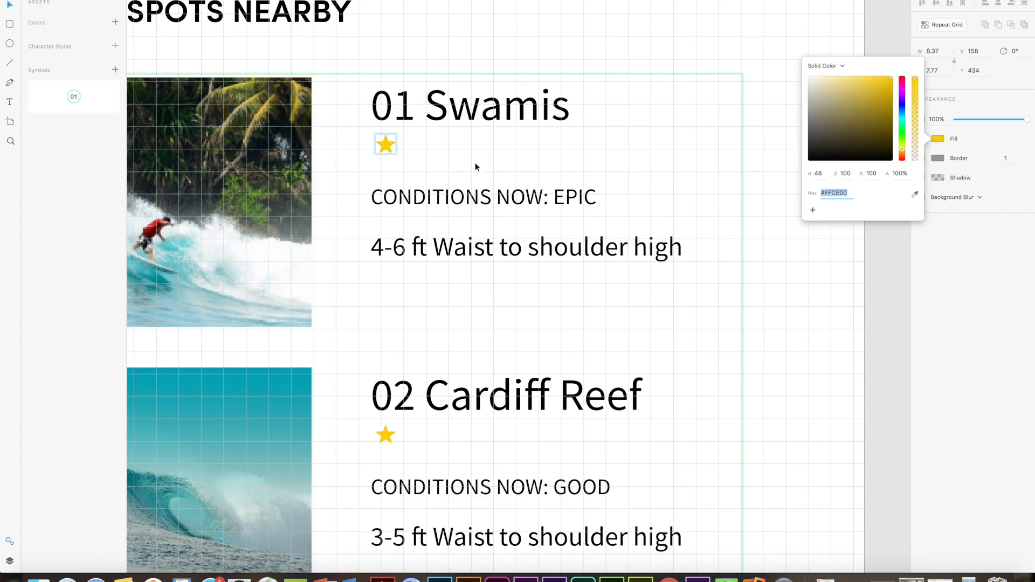
left_click(475, 167)
- Adjust the yellow star to about 9.19 by 8.54 at X 158, Y 435 and repeat it as a horizontal grid of five stars
left_click(386, 149)
double_click(389, 148)
left_click_drag(399, 154, 388, 151)
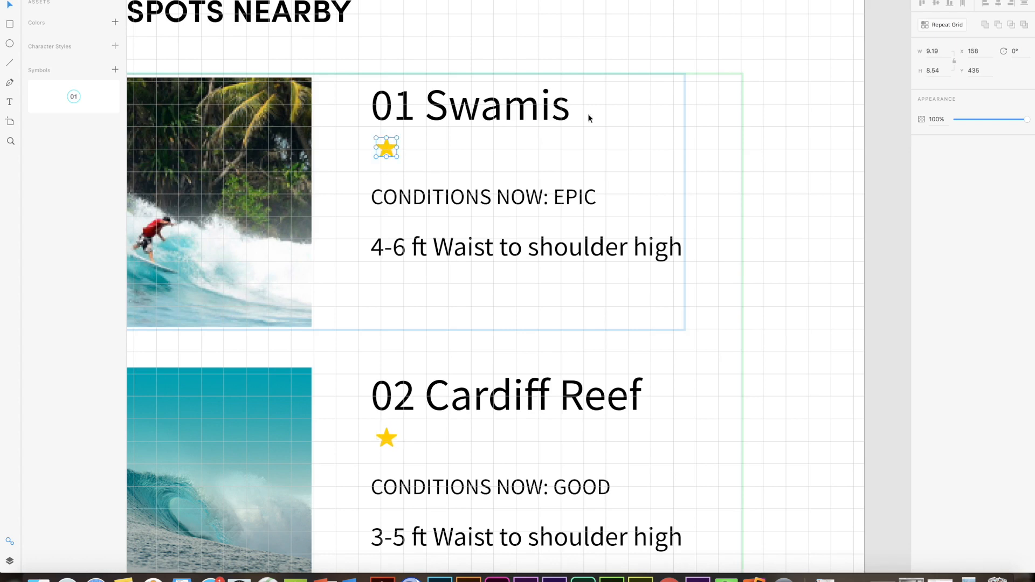
left_click(938, 27)
left_click_drag(396, 146, 458, 147)
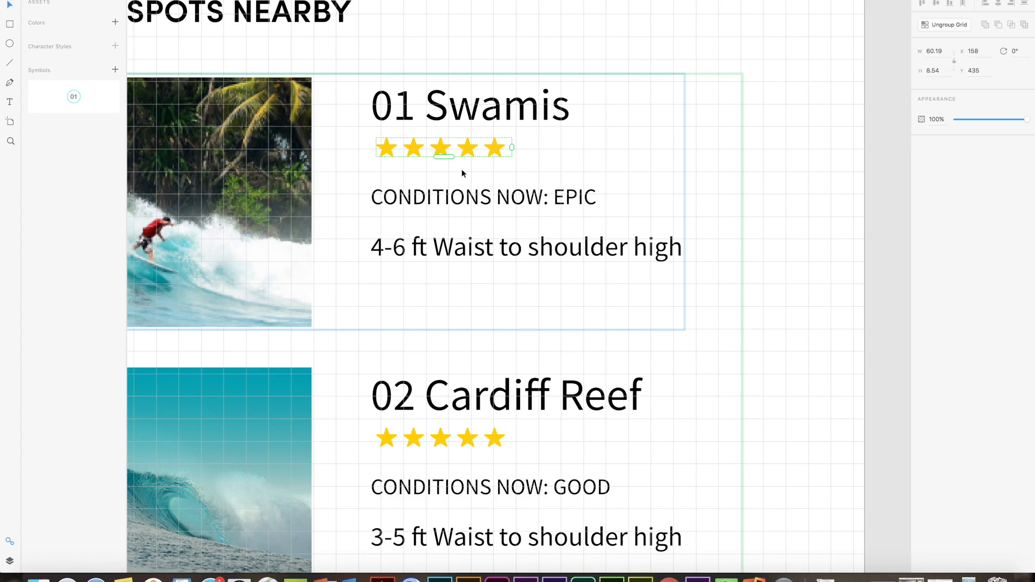
- Shrink the star shape inside the rating's repeat grid to about 4.23 by 3.92
scroll(435, 169, "up", 2)
scroll(435, 168, "up", 3)
double_click(309, 121)
left_click_drag(334, 139, 321, 129)
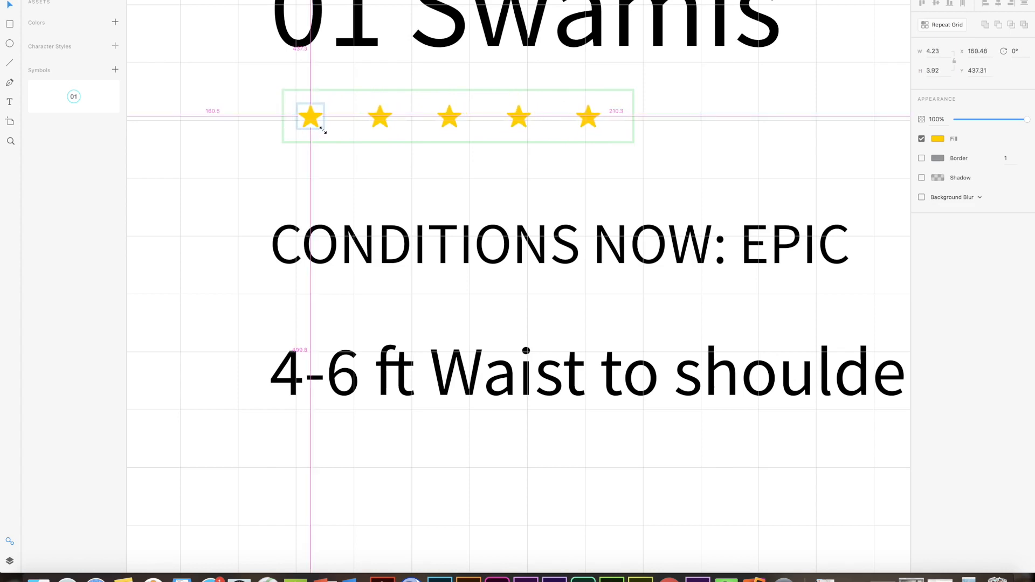
left_click(390, 166)
- Move the 01 Swamis star row slightly down and left to about X 157.4, Y 436
scroll(485, 176, "down", 10)
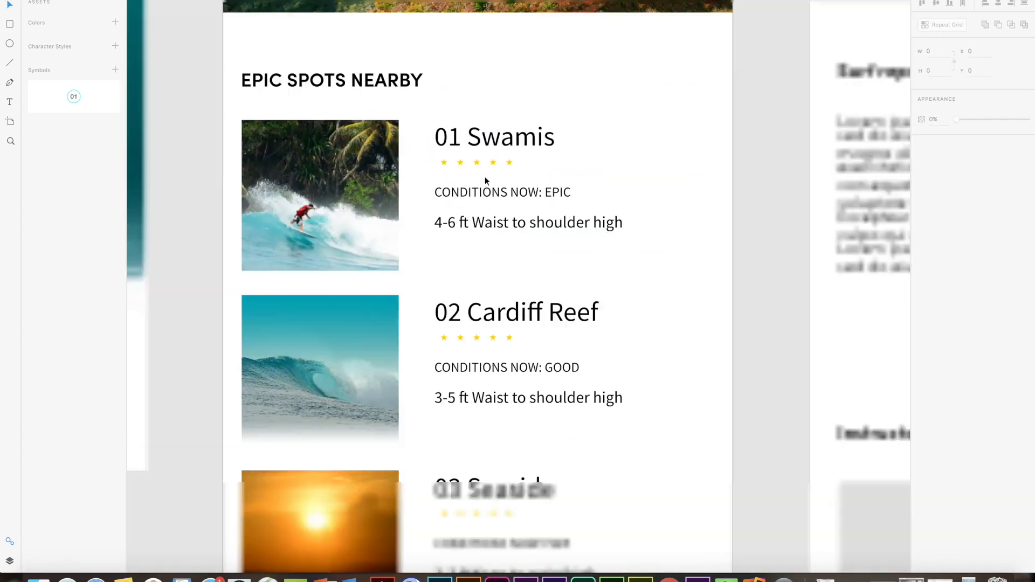
left_click(479, 164)
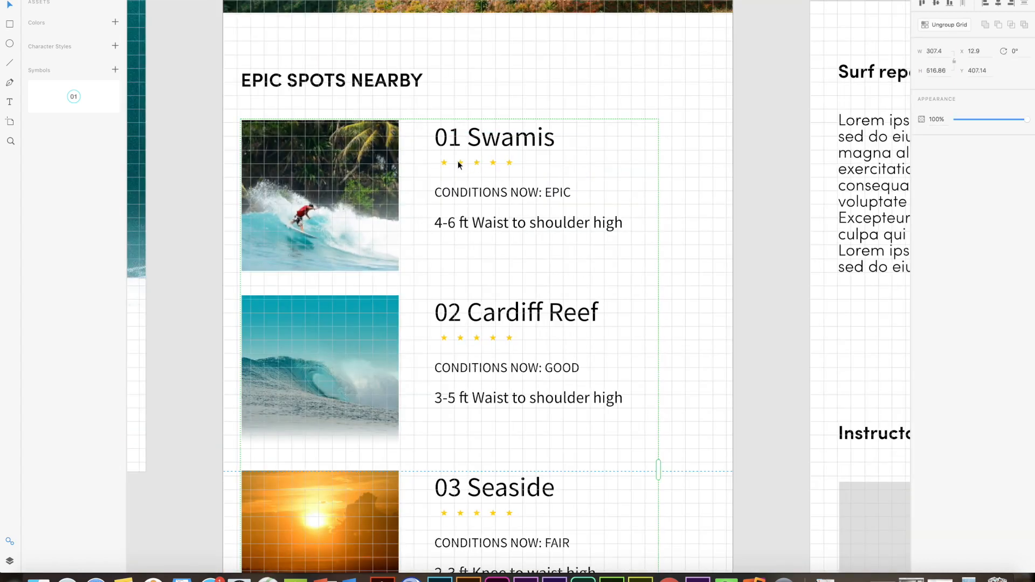
double_click(462, 165)
left_click_drag(462, 166, 461, 168)
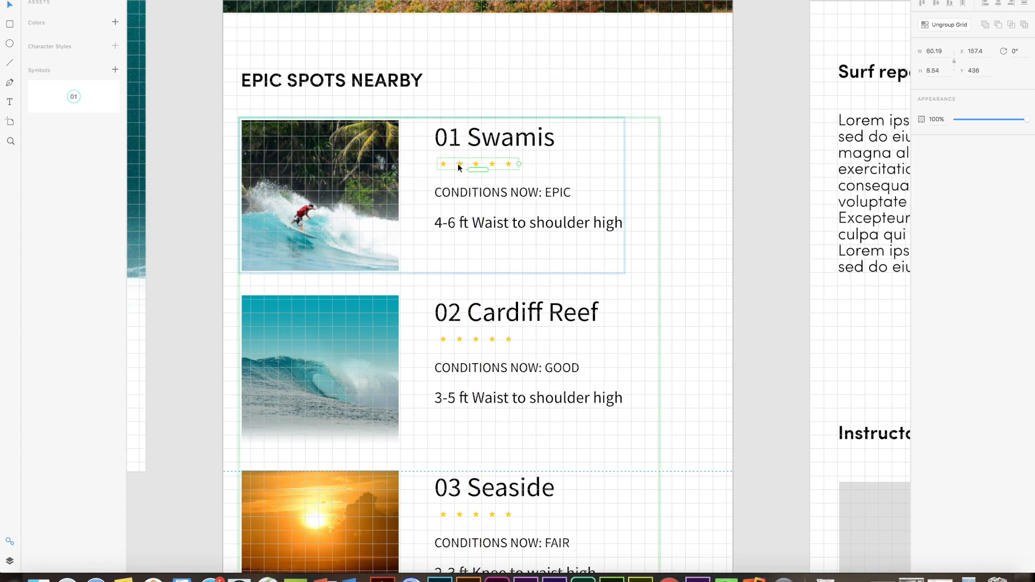
- Move the conditions and wave height lines of 01 Swamis up closer to the star row, tightening the gap between them
left_click(463, 189)
left_click(468, 224, "shift")
mouse_move(468, 225)
left_mouse_down()
mouse_move(466, 213)
mouse_move(467, 226)
left_mouse_up()
key("Escape")
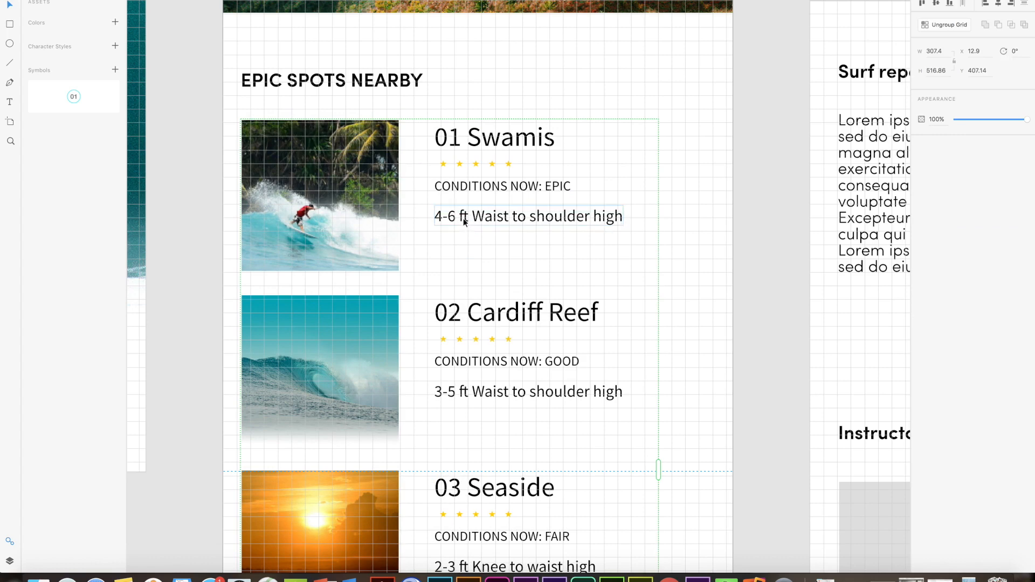
double_click(463, 217)
left_click_drag(465, 217, 490, 215)
left_click(669, 242)
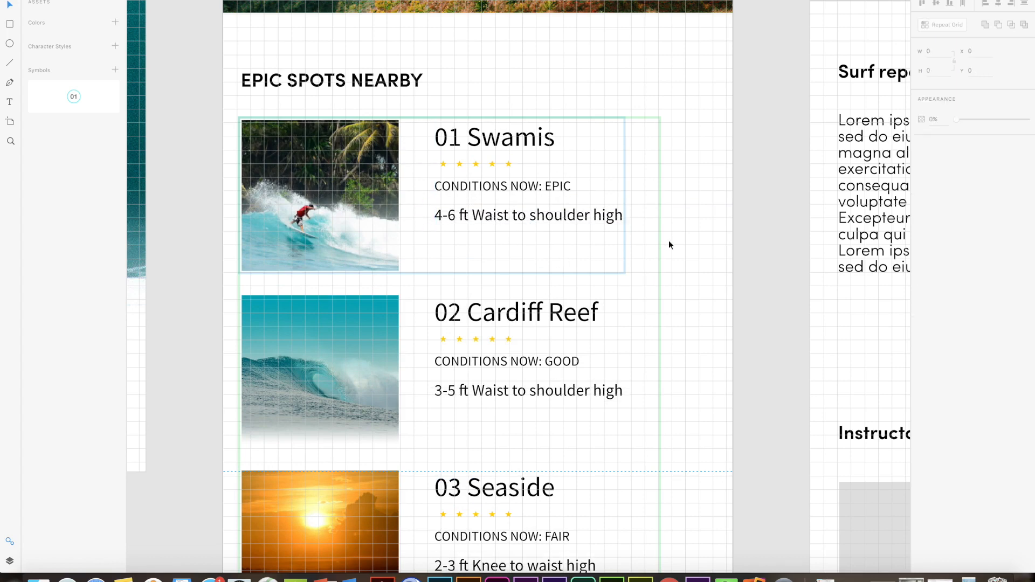
scroll(692, 231, "down", 8)
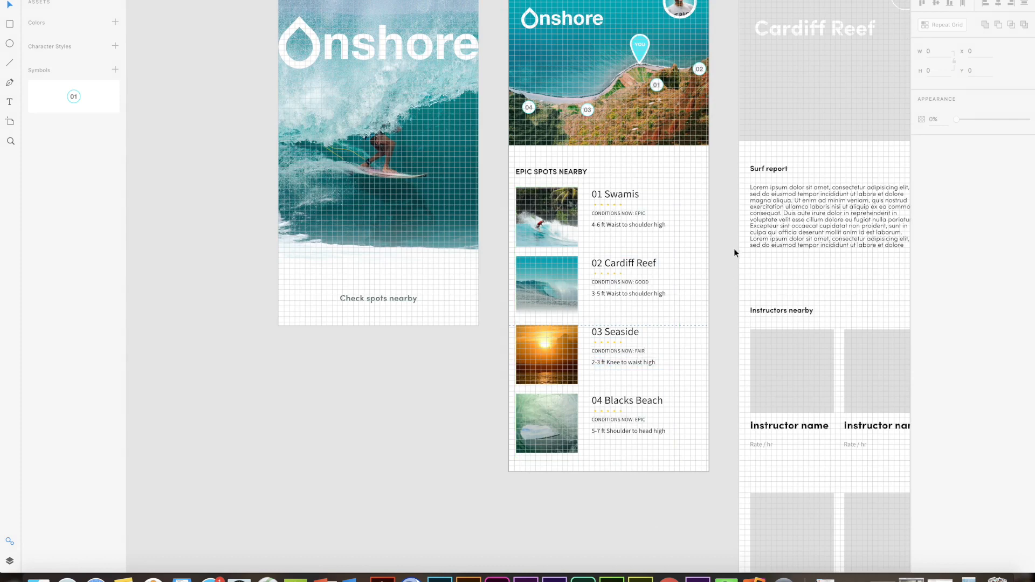
left_click_drag(705, 255, 531, 336)
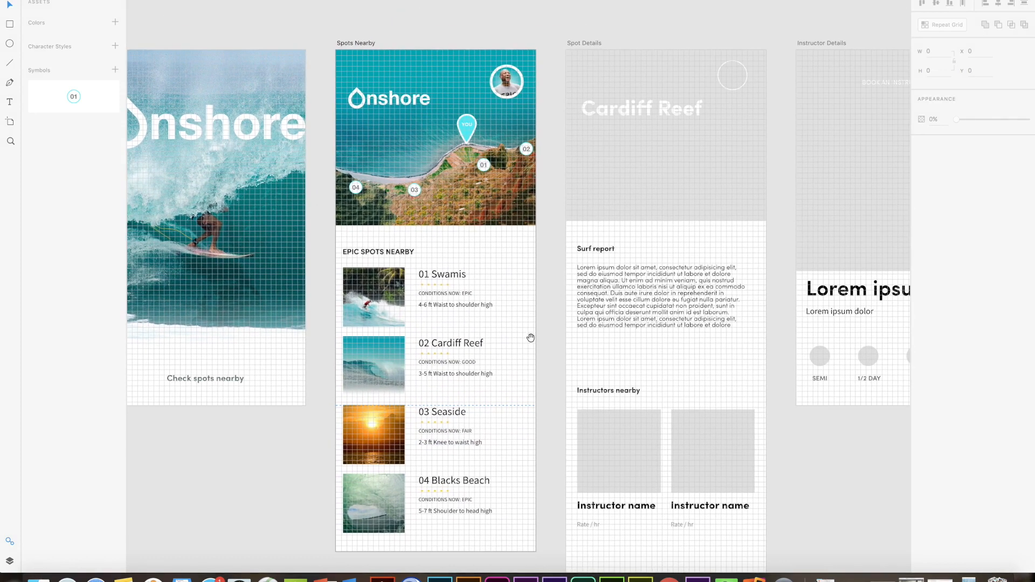
left_click_drag(537, 257, 433, 263)
left_click_drag(455, 327, 454, 240)
left_click_drag(460, 185, 423, 300)
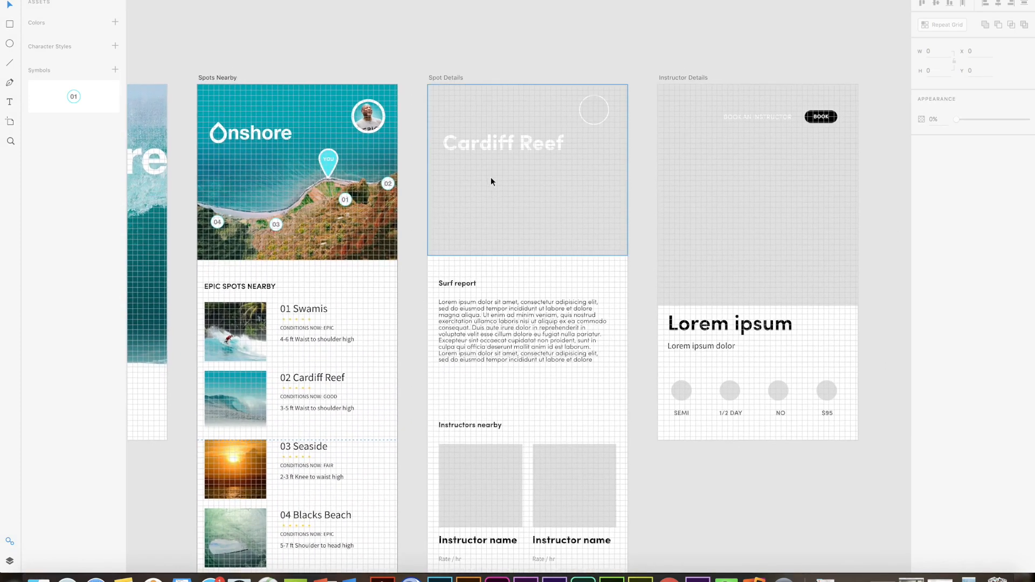
scroll(491, 179, "up", 5)
scroll(490, 190, "down", 1)
left_click(490, 189)
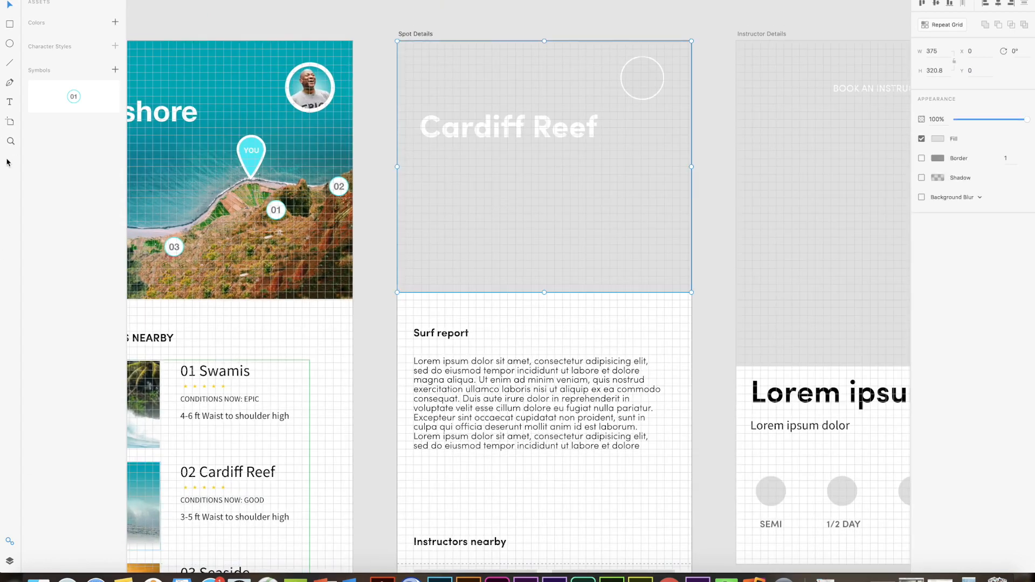
left_click_drag(27, 167, 252, 199)
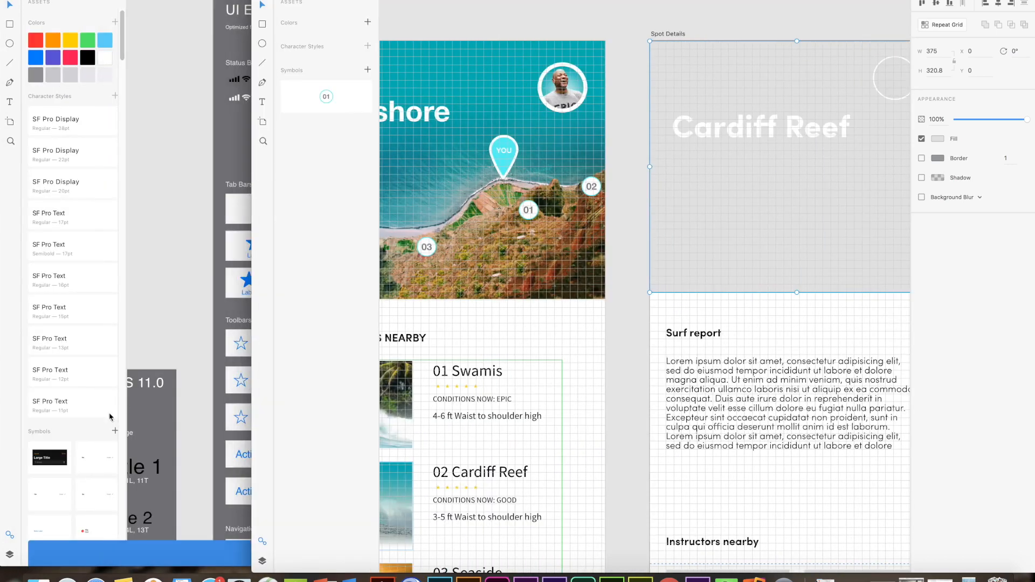
left_click(39, 580)
left_click(102, 28)
left_click_drag(191, 21, 153, 19)
double_click(97, 144)
left_click_drag(144, 86, 830, 213)
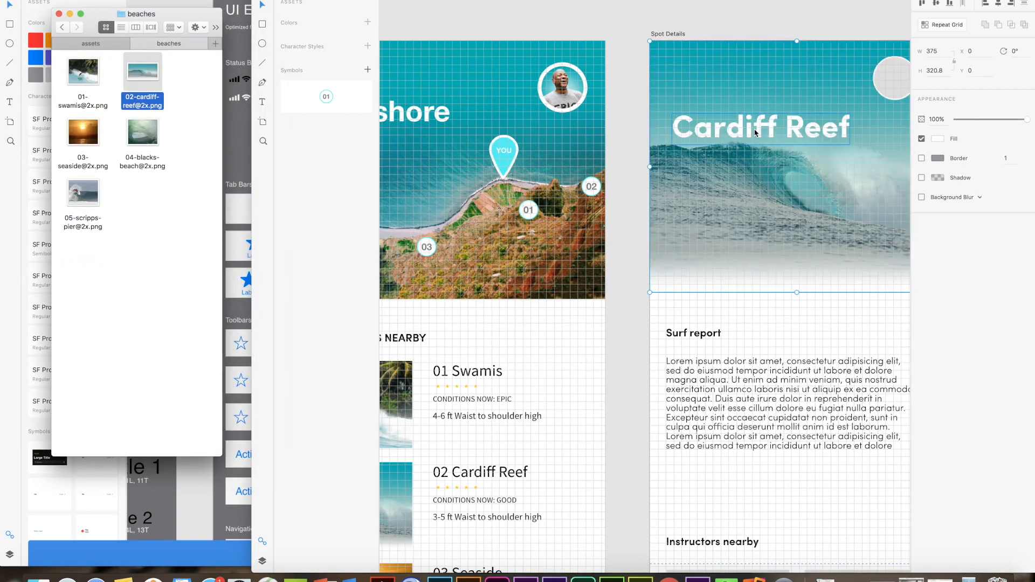
left_click(608, 9)
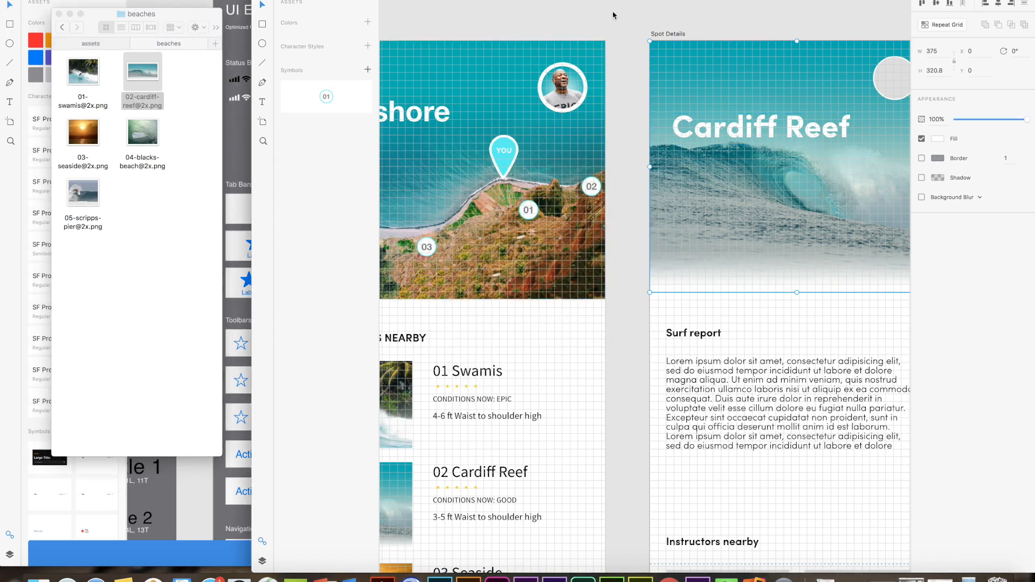
- Replace the empty avatar circle on the Spot Details artboard with a copy of the profile picture from the Spots Nearby artboard
left_click_drag(718, 16, 587, 20)
left_click(776, 95)
key("Delete")
left_click(435, 101)
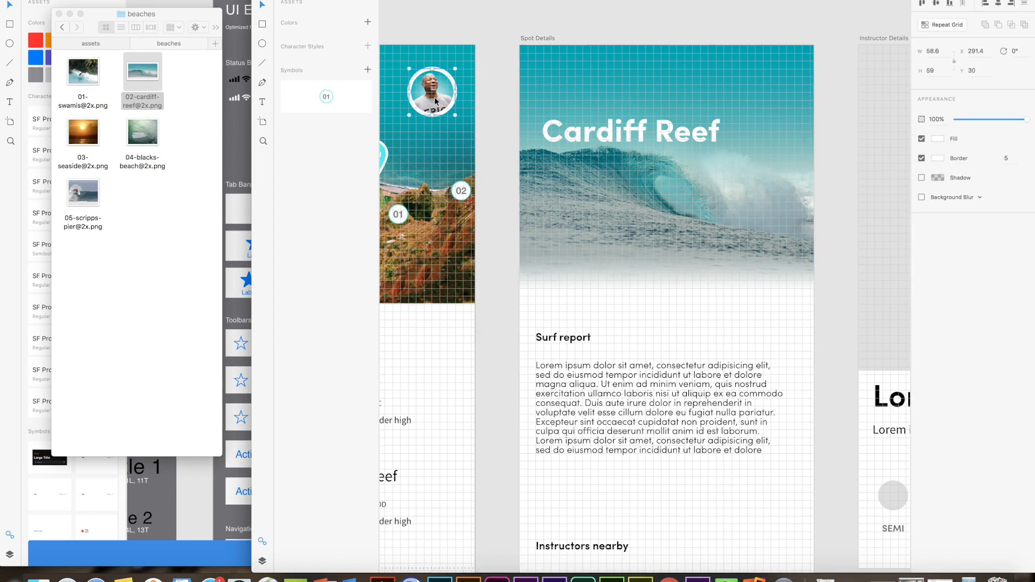
left_click(548, 39)
key("super+v")
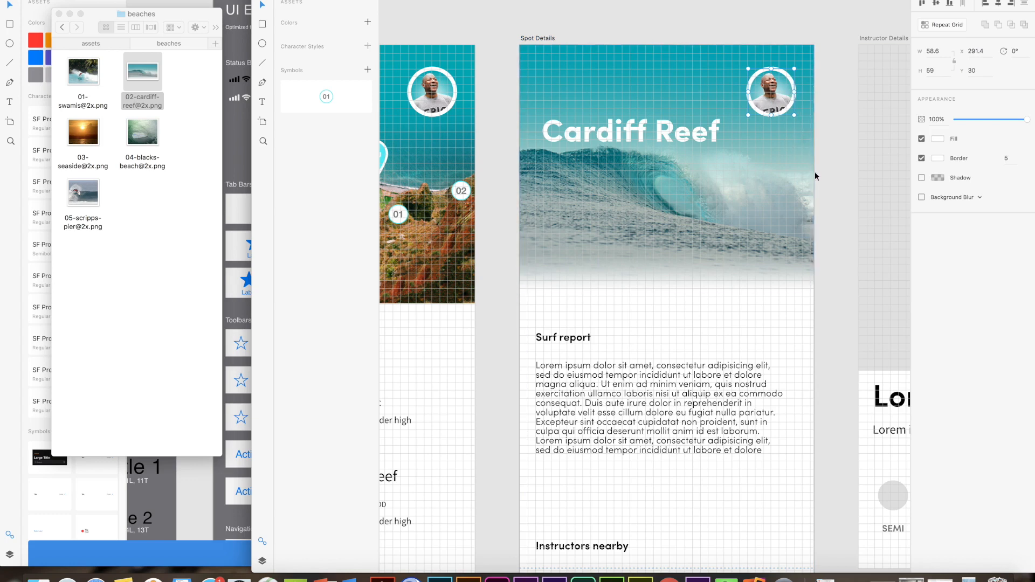
left_click(836, 179)
- Delete all instructor rows below the first one on the Spot Details artboard
scroll(810, 237, "down", 10)
scroll(816, 186, "up", 4)
scroll(816, 186, "down", 8)
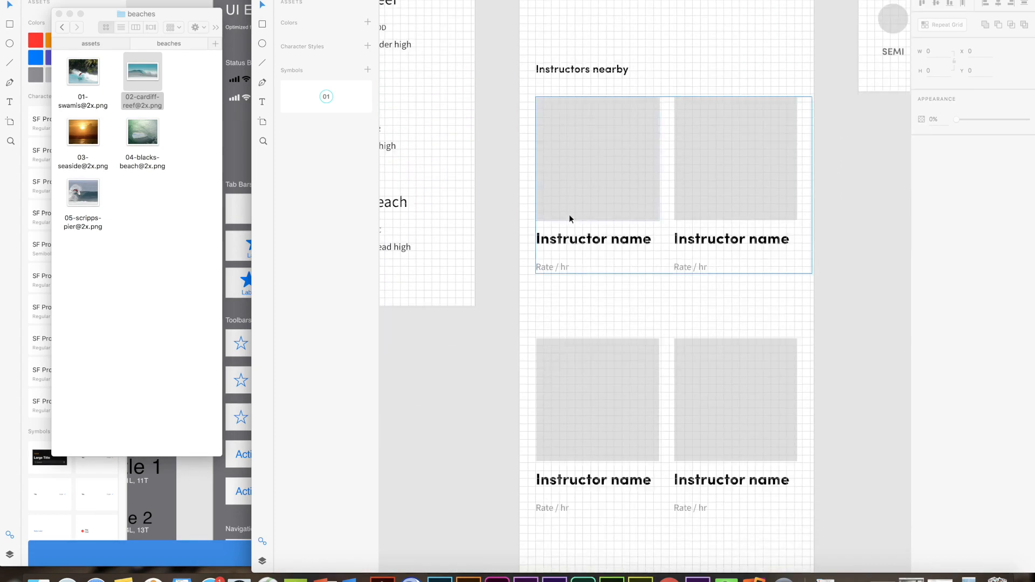
scroll(722, 250, "down", 4)
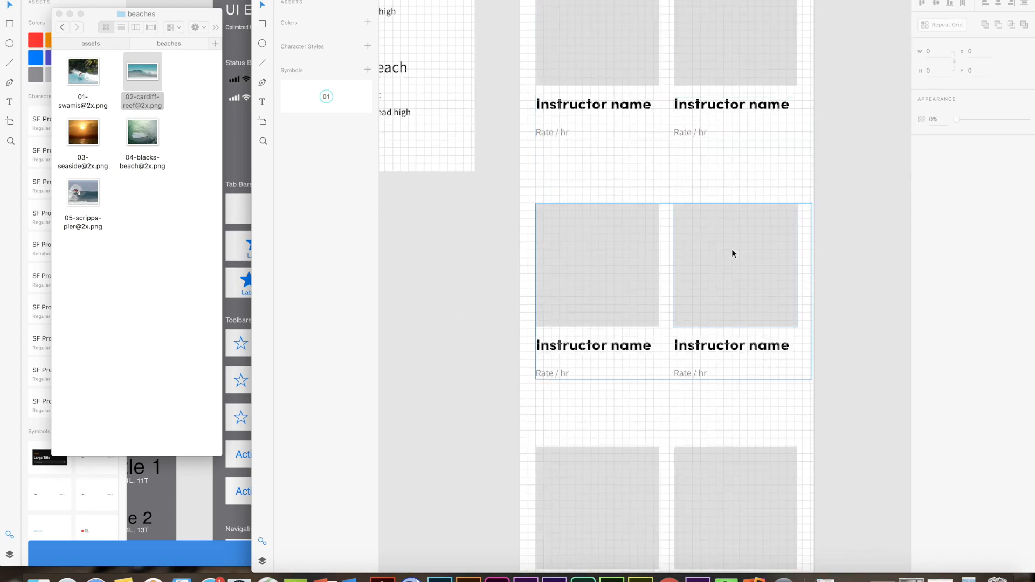
scroll(732, 248, "down", 3)
left_click_drag(598, 239, 790, 458)
key("Delete")
scroll(716, 103, "up", 3)
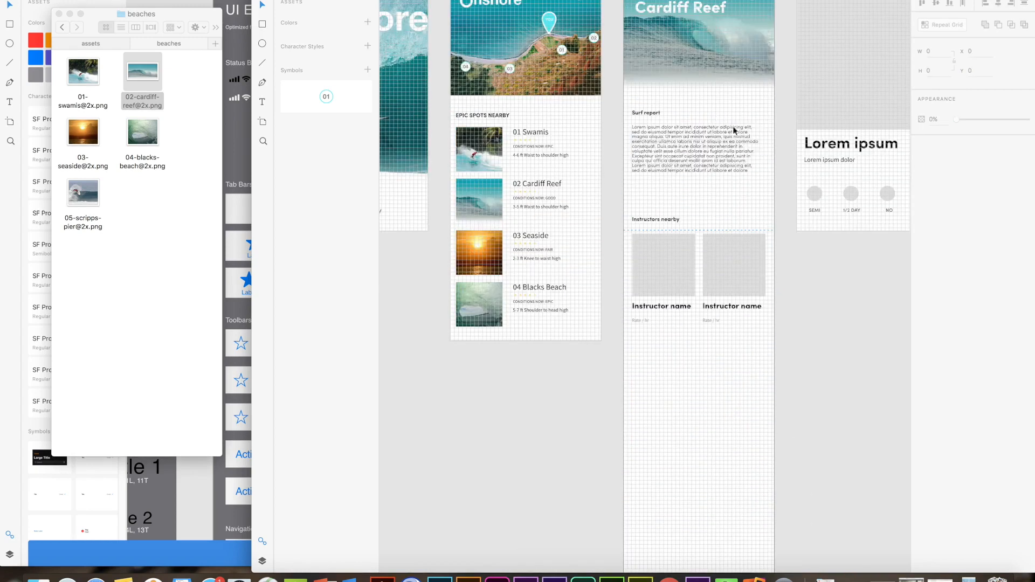
- Delete the second instructor's image placeholder, name and rate from the remaining row under Instructors nearby
scroll(748, 287, "up", 3)
double_click(747, 291)
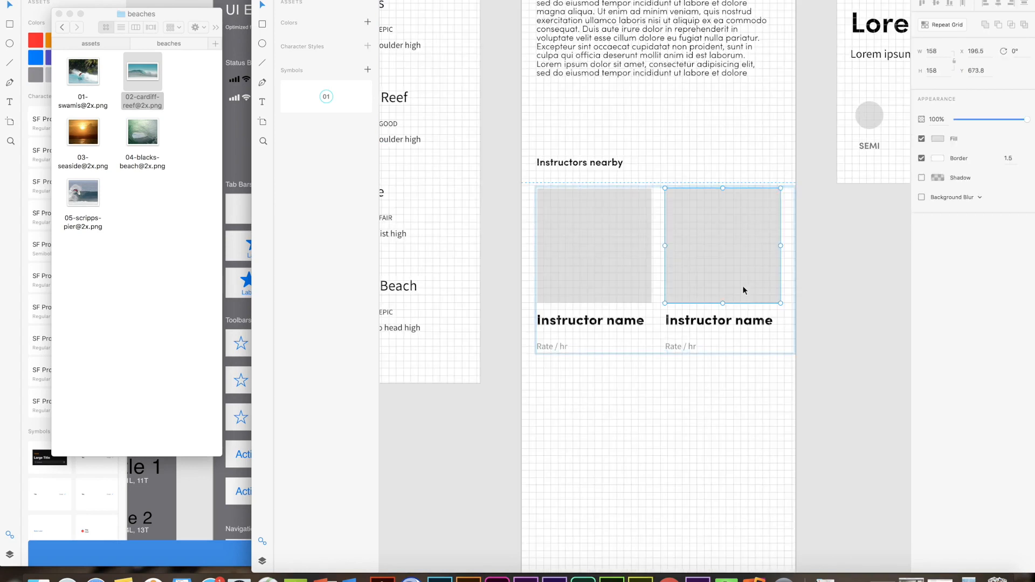
left_click(724, 318, "shift")
left_click(678, 344, "shift")
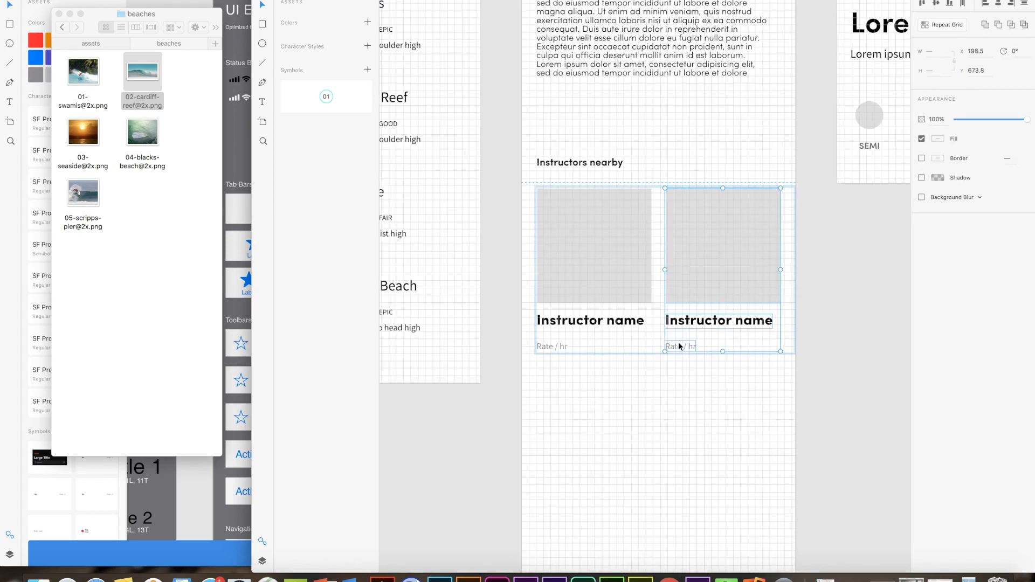
key("Delete")
left_click(683, 266)
key("Delete")
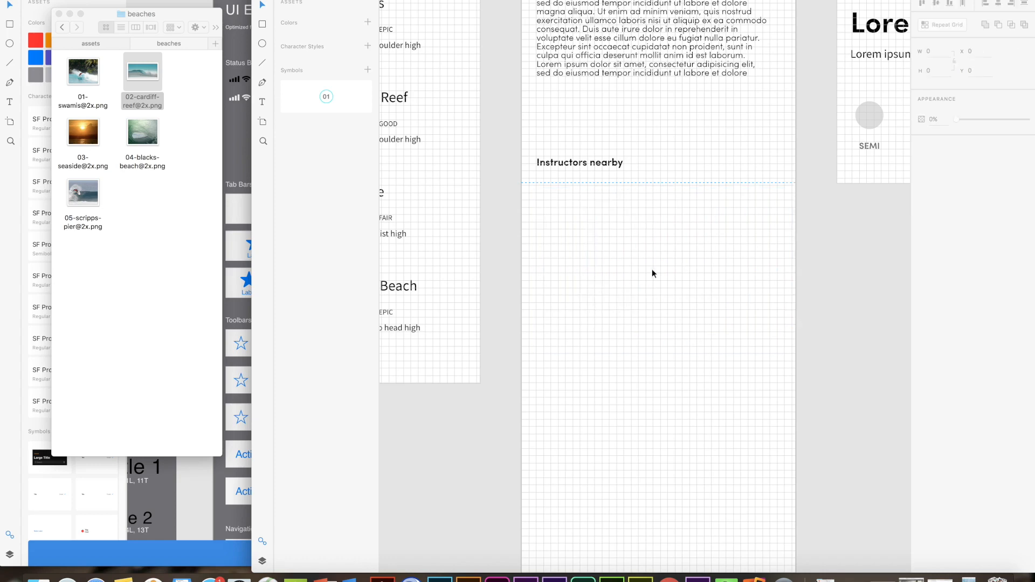
key("super+z")
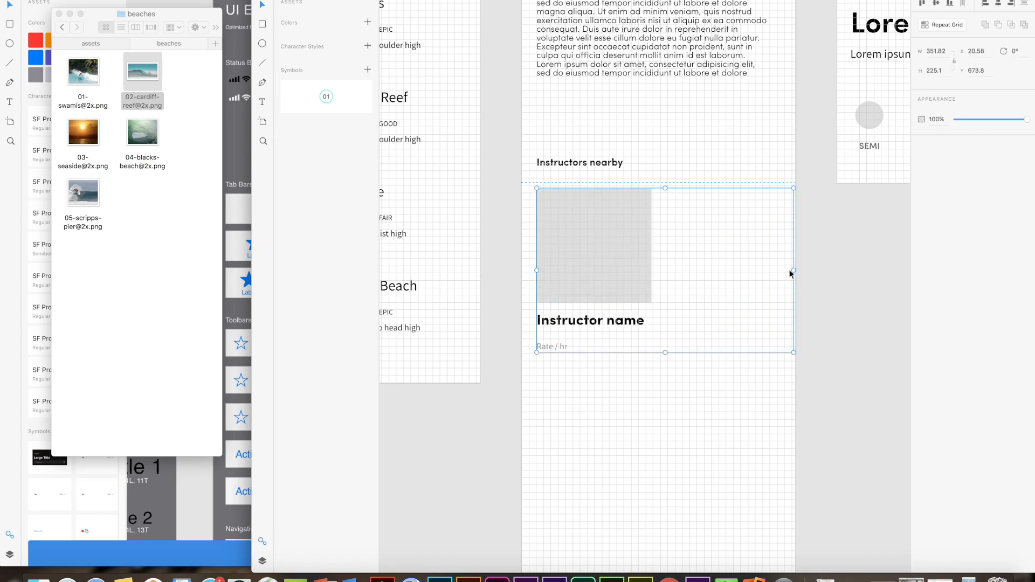
- Ungroup the remaining instructor card under Instructors nearby into separate image placeholder, name and rate elements
left_click(704, 261)
double_click(582, 256)
left_click(697, 190)
left_click(612, 265)
left_click(100, 0)
left_click(110, 0)
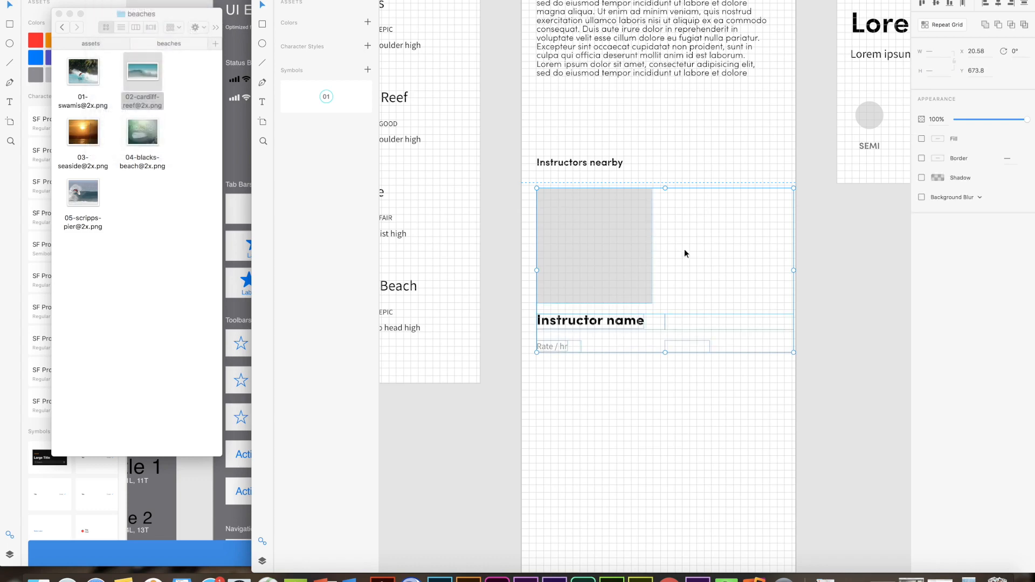
left_click(661, 361)
left_click(617, 263)
left_click(603, 322, "shift")
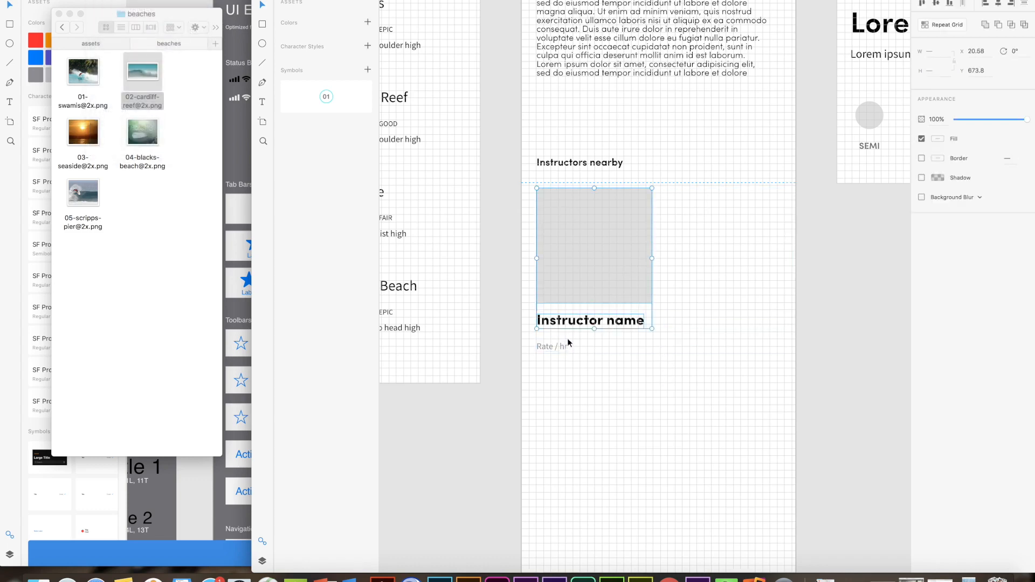
scroll(567, 338, "up", 3)
left_click(541, 353)
left_click(683, 331)
- Copy the five-star rating row from the 01 Swamis entry on the Spots Nearby artboard
scroll(626, 328, "down", 2)
scroll(626, 328, "down", 4)
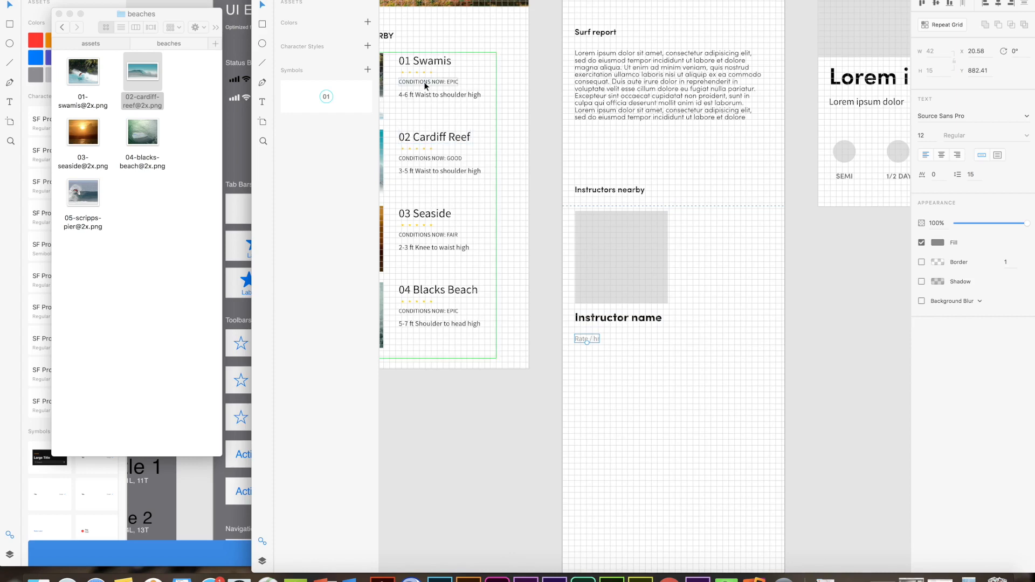
scroll(418, 95, "up", 4)
left_click_drag(464, 119, 619, 259)
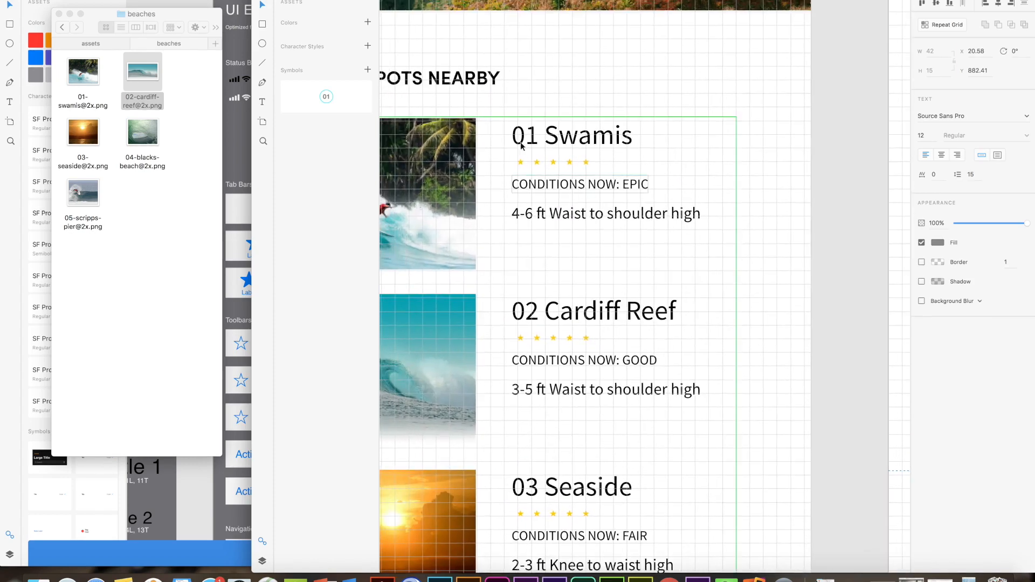
scroll(509, 135, "up", 4)
left_click(542, 210)
left_click(543, 210)
double_click(545, 206)
left_click_drag(546, 200, 556, 193)
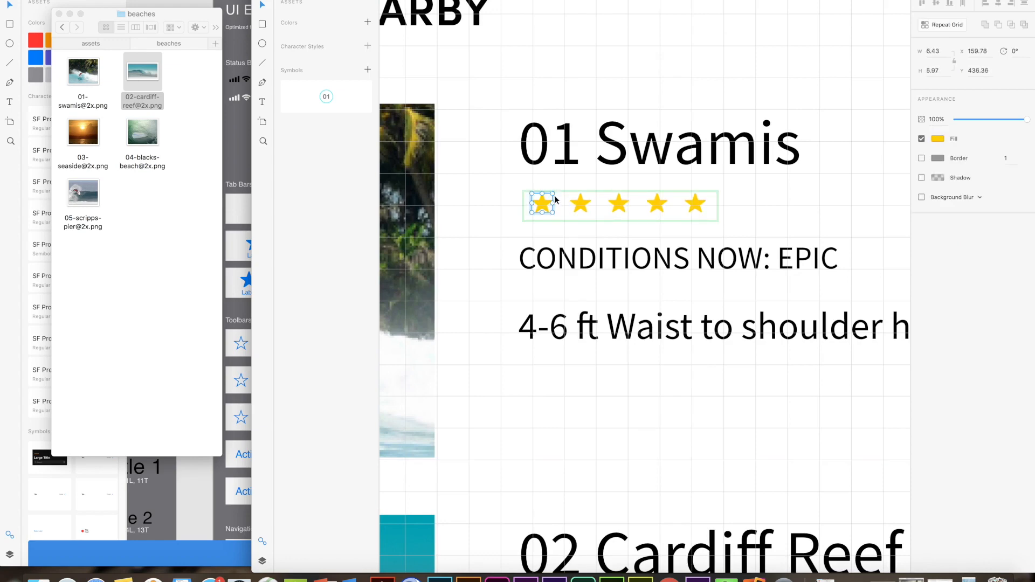
left_click(557, 231)
scroll(566, 228, "down", 5)
scroll(566, 228, "up", 2)
left_click(560, 219)
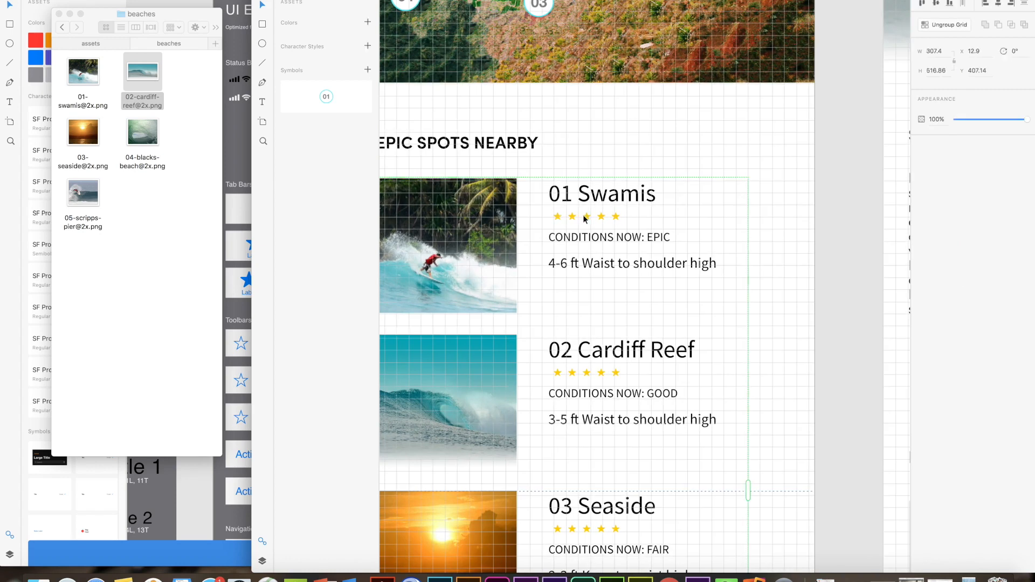
left_click(629, 220)
double_click(617, 218)
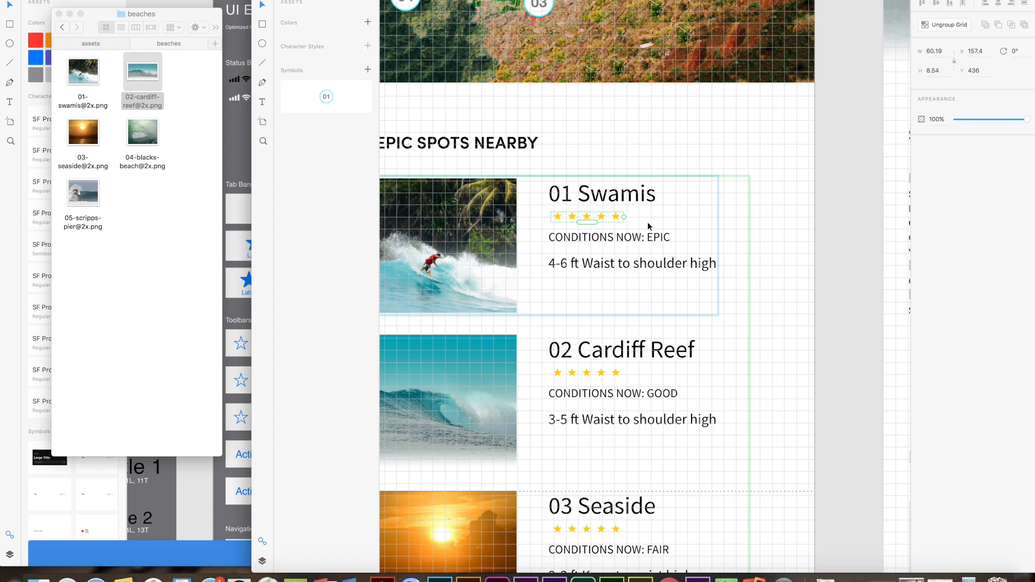
left_click_drag(806, 335, 419, 73)
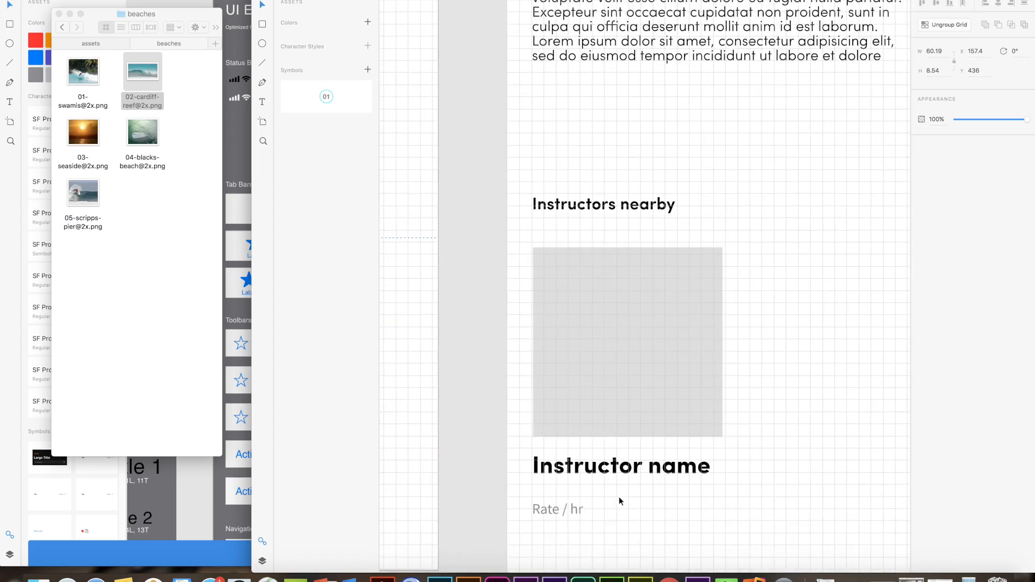
- Paste the star rating between Instructor name and Rate / hr on the Spot Details artboard, placed at X 20, Y 870
left_click_drag(601, 478, 533, 262)
left_click(521, 269)
left_click(525, 264)
left_click(530, 281)
key("super+v")
left_click_drag(642, 283, 486, 276)
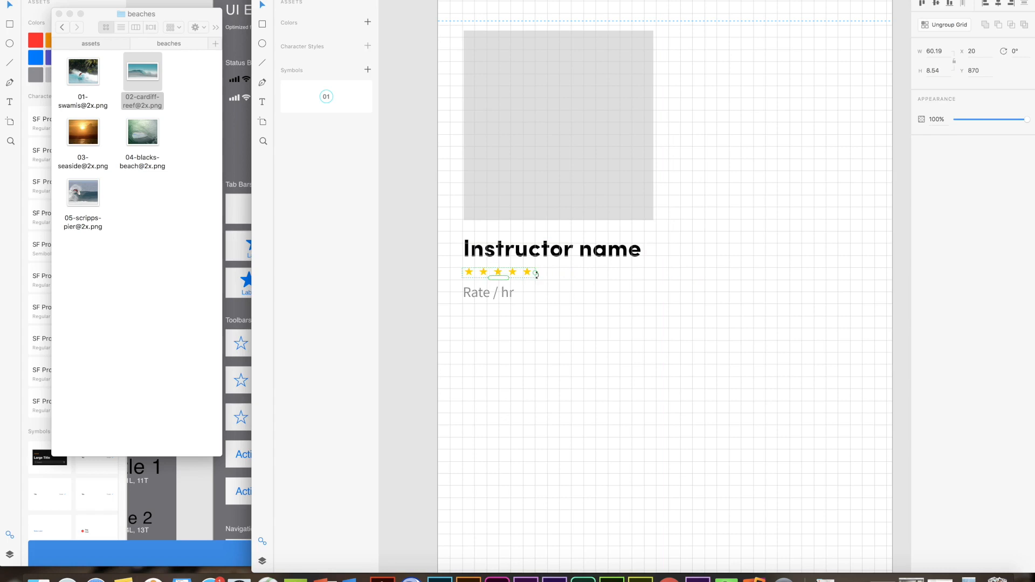
double_click(468, 275)
left_click_drag(474, 268, 474, 266)
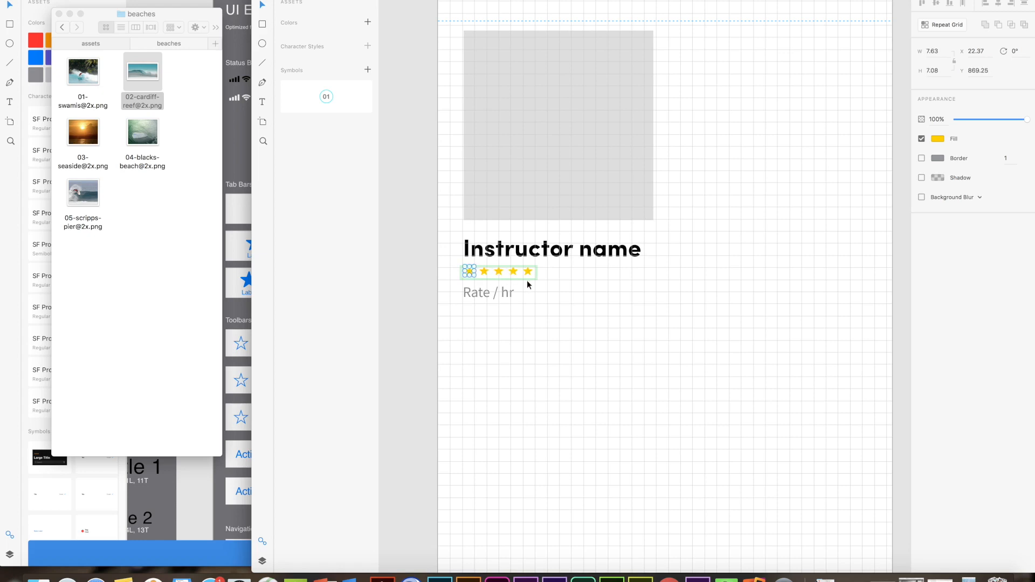
scroll(532, 280, "up", 5)
left_click(474, 259)
key("super+z")
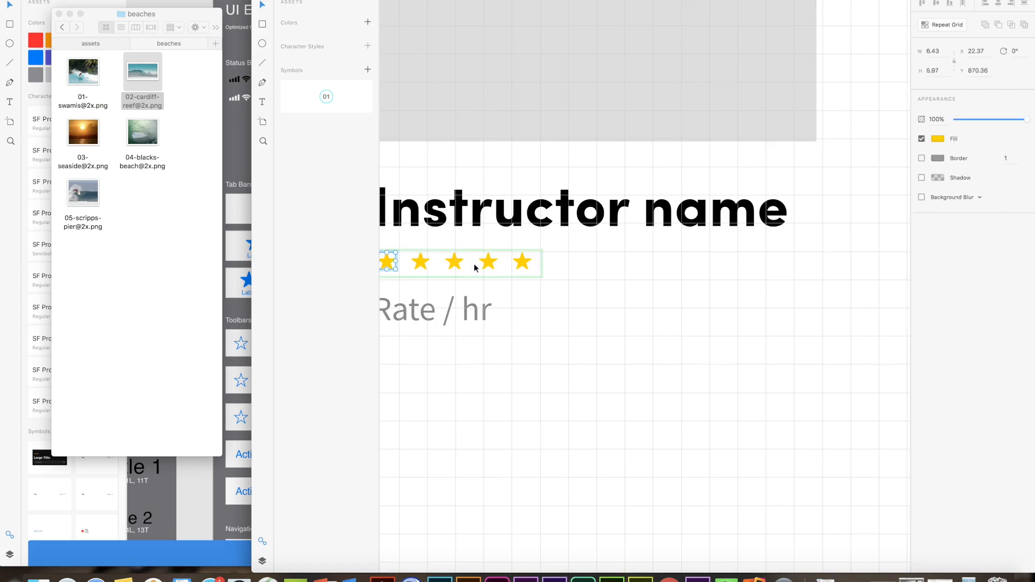
- Widen the spacing between the five stars under Instructor name until the row is about 76 wide
left_click(470, 258)
left_click(464, 262)
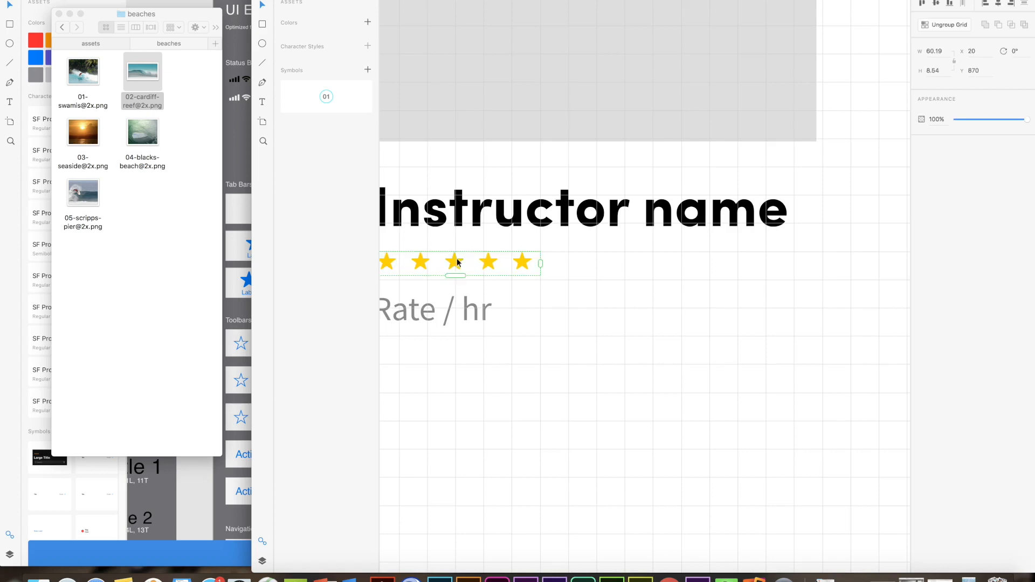
left_click_drag(471, 260, 498, 261)
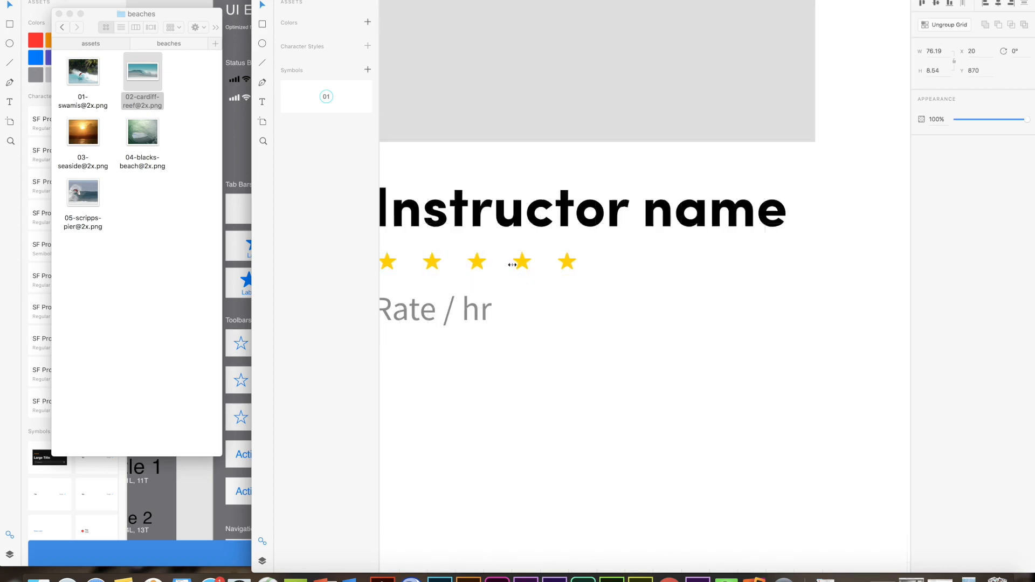
scroll(511, 263, "down", 4)
left_click(594, 287)
scroll(594, 287, "down", 5)
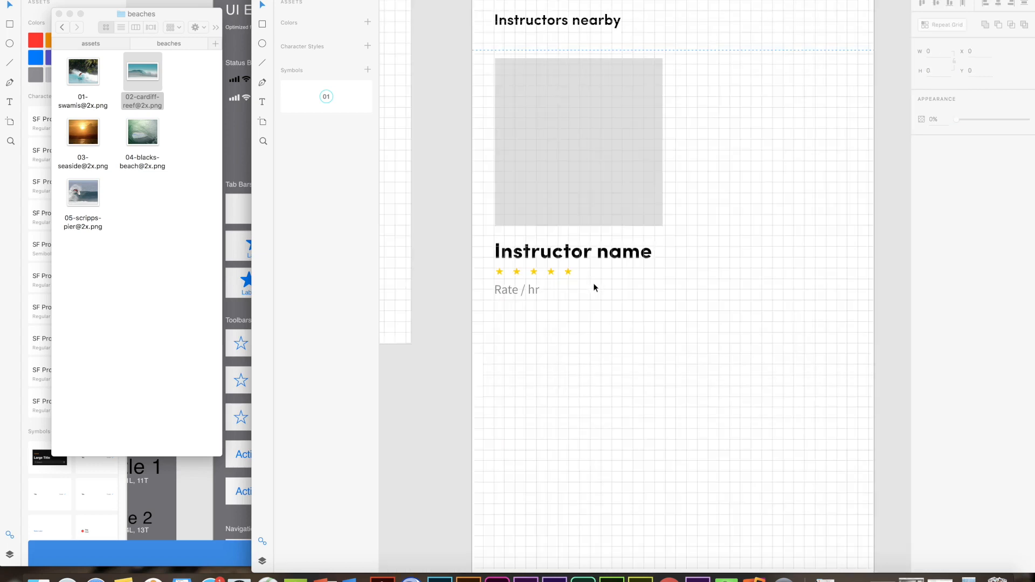
- Reposition the Rate / hr text just below the star rating, aligned with it at X 20
left_click(522, 291)
left_click_drag(507, 290, 510, 288)
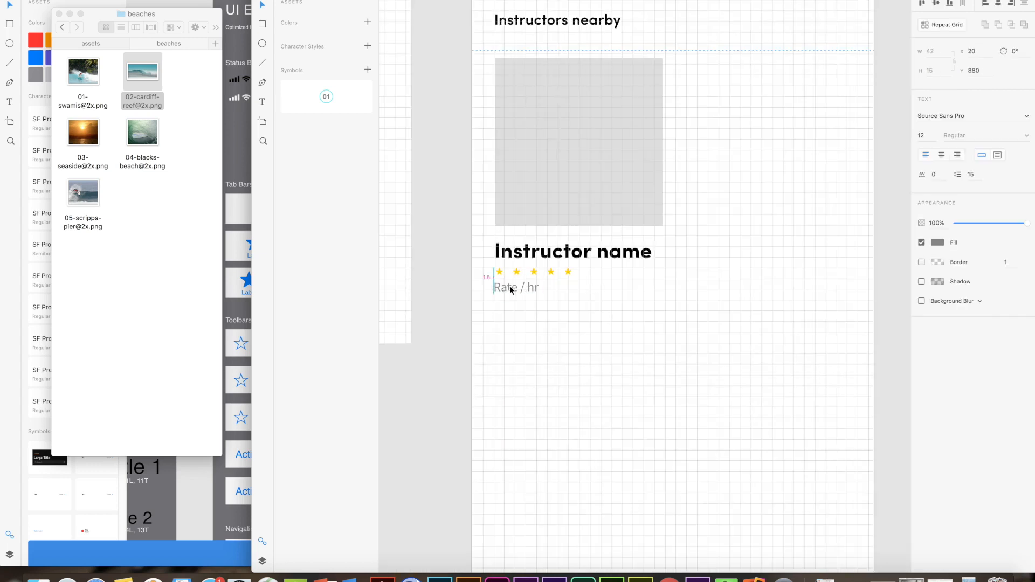
left_click(501, 274)
left_click(613, 334)
scroll(611, 284, "down", 2)
key("super+apostrophe")
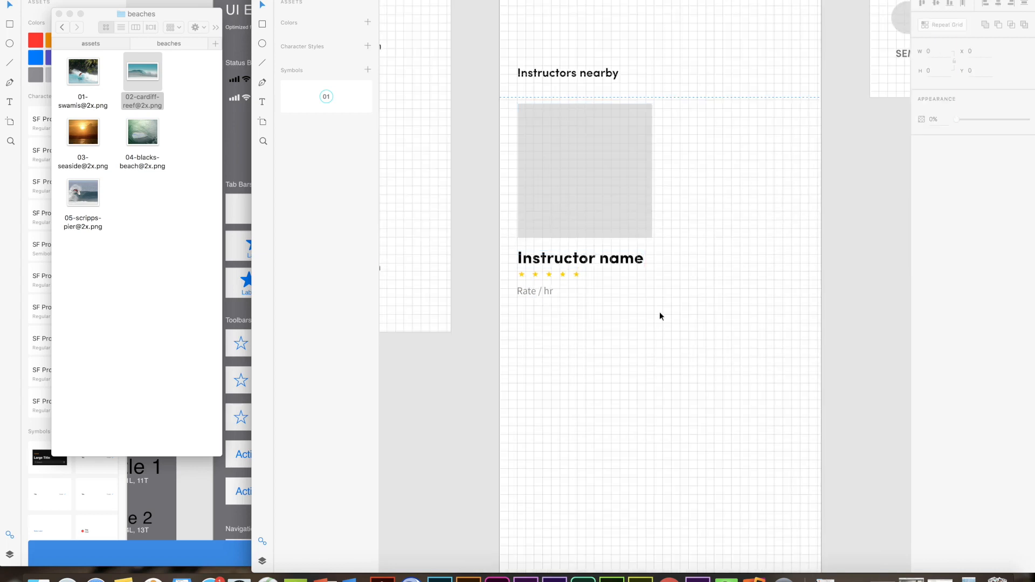
- Check the border colour of the instructor image placeholder
scroll(659, 312, "up", 2)
left_click(571, 188)
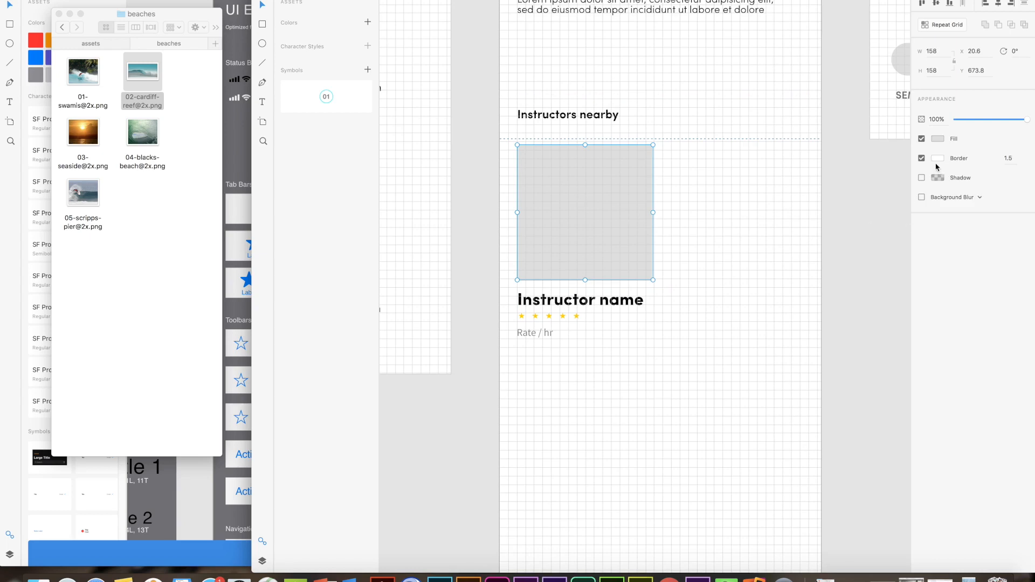
scroll(760, 219, "up", 5)
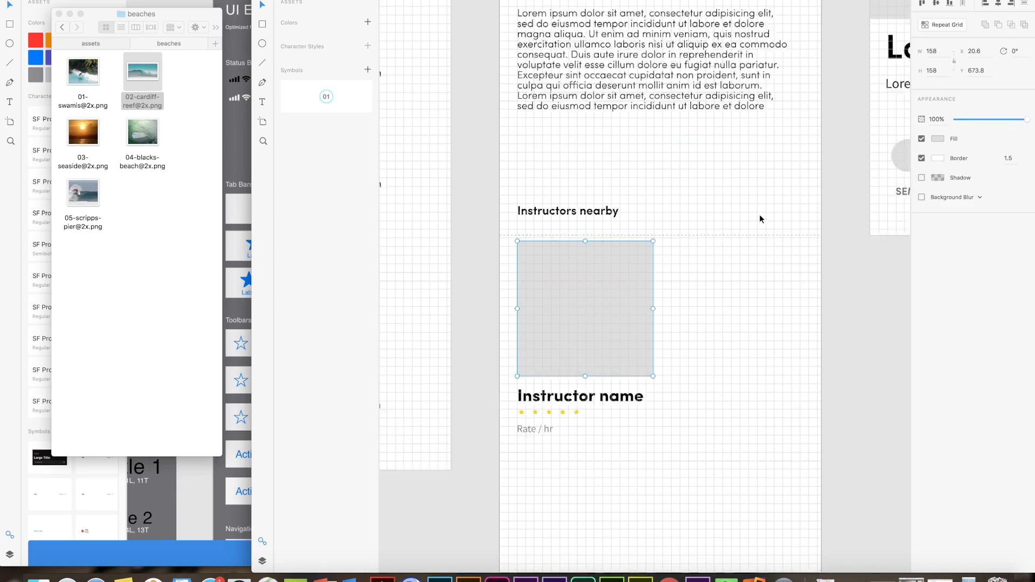
left_click(940, 160)
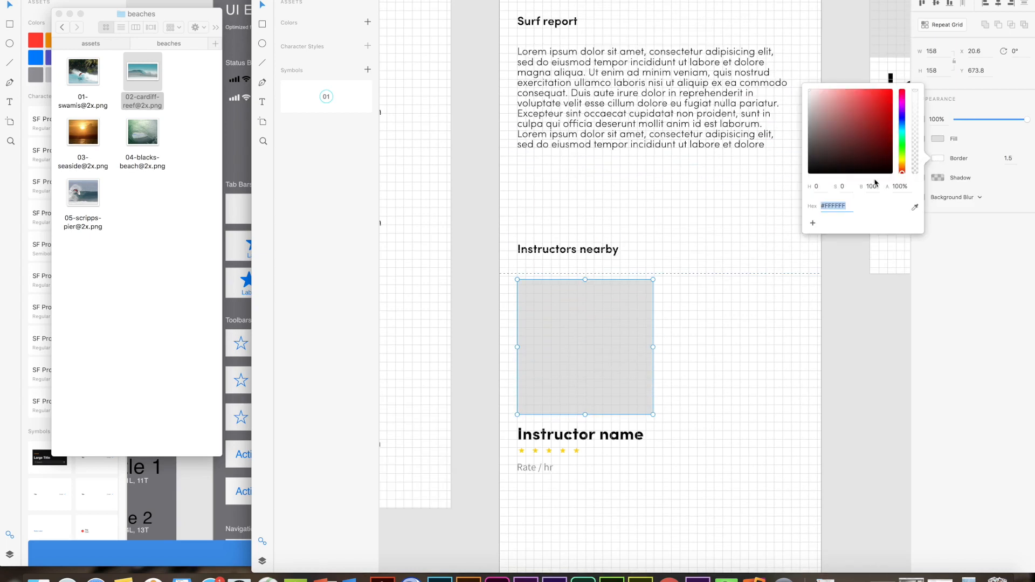
left_click(836, 371)
scroll(672, 398, "down", 3)
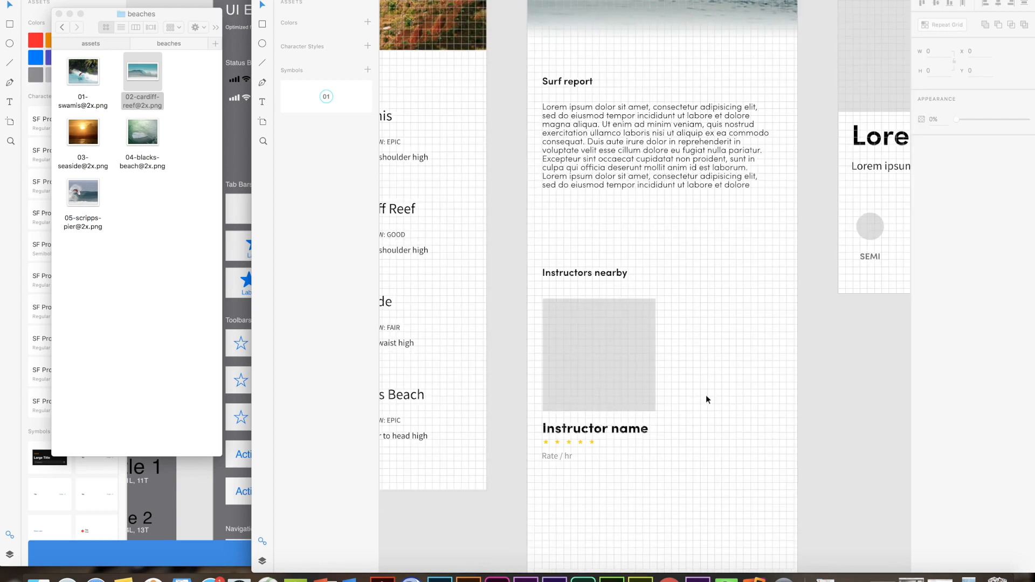
- Turn the instructor card elements into a repeat grid and extend it sideways to two columns
left_click_drag(684, 363, 621, 280)
left_click_drag(495, 399, 578, 271)
left_click(948, 26)
left_click_drag(609, 300, 751, 301)
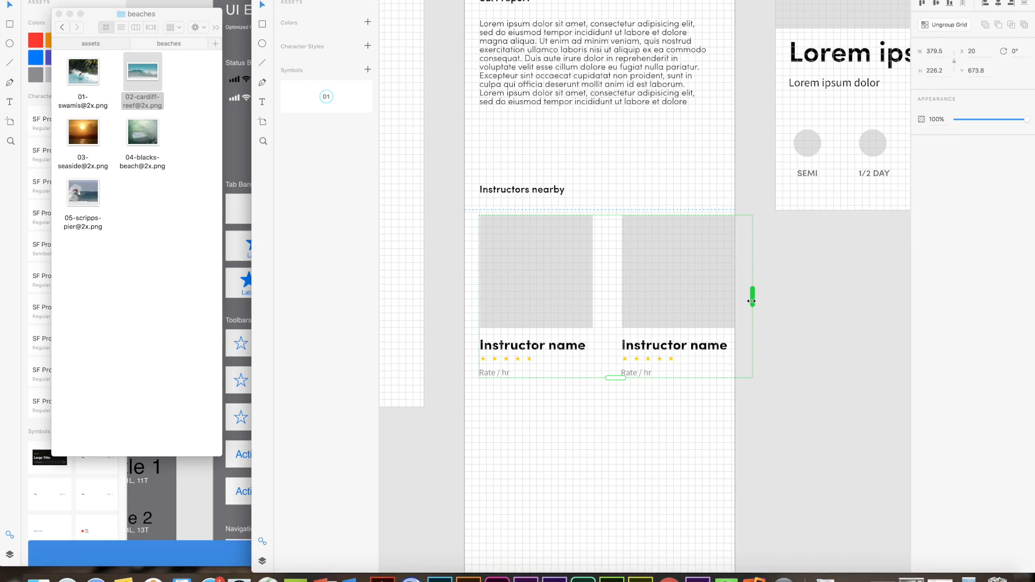
left_click_drag(750, 305, 750, 304)
- Narrow the gap between the two instructor columns and trim the repeat grid to 339.5 wide
left_click_drag(606, 287, 598, 289)
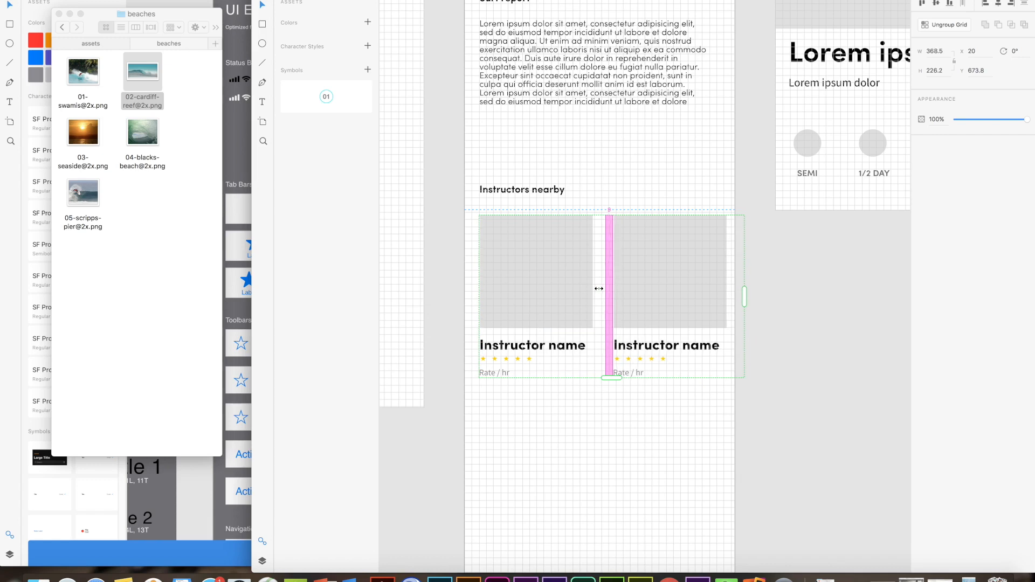
left_click(601, 274)
mouse_move(572, 266)
left_mouse_down()
mouse_move(562, 263)
mouse_move(571, 268)
left_mouse_up()
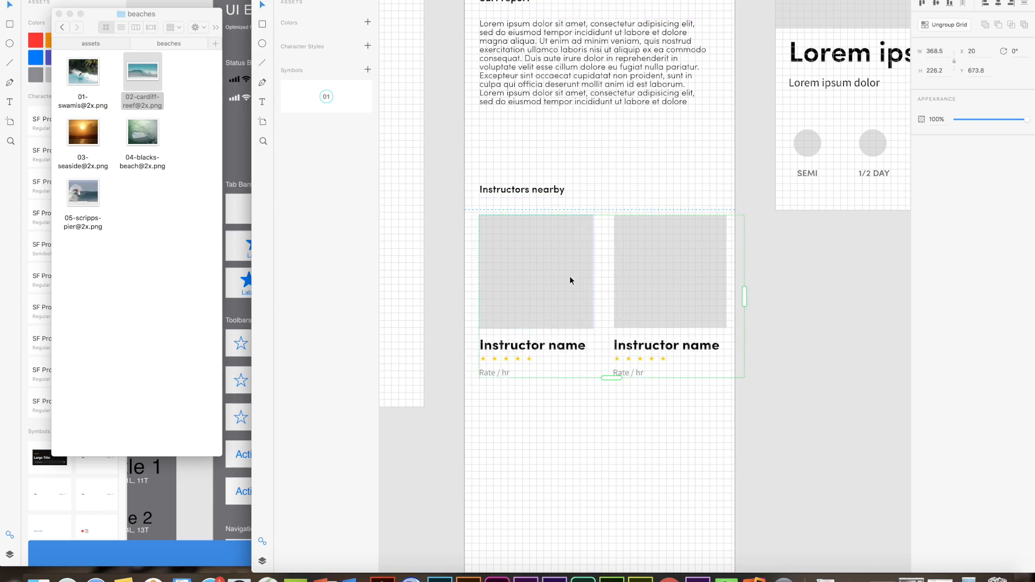
left_click_drag(606, 276, 602, 278)
left_click(596, 423)
left_click(573, 296)
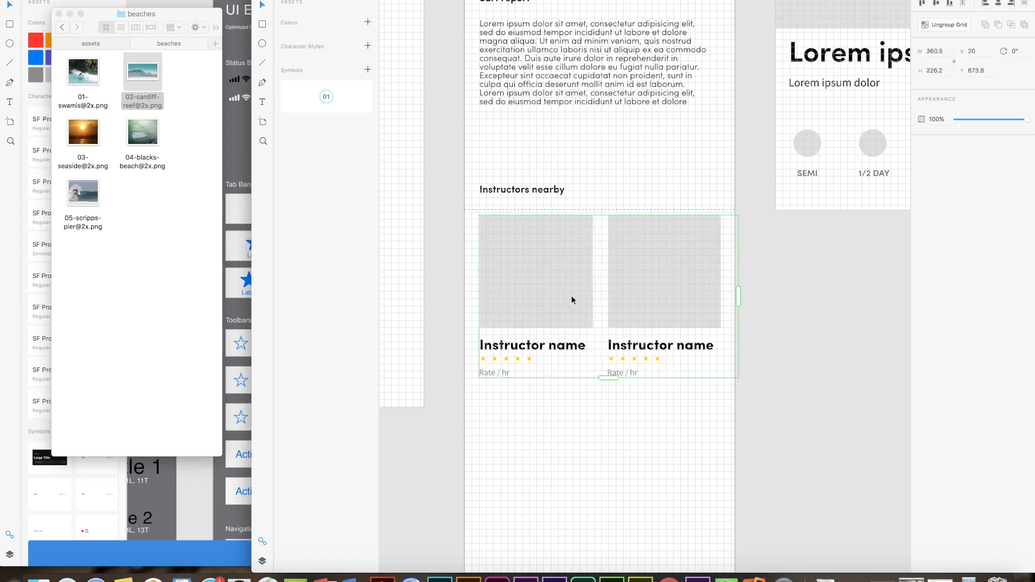
left_click_drag(736, 298, 726, 300)
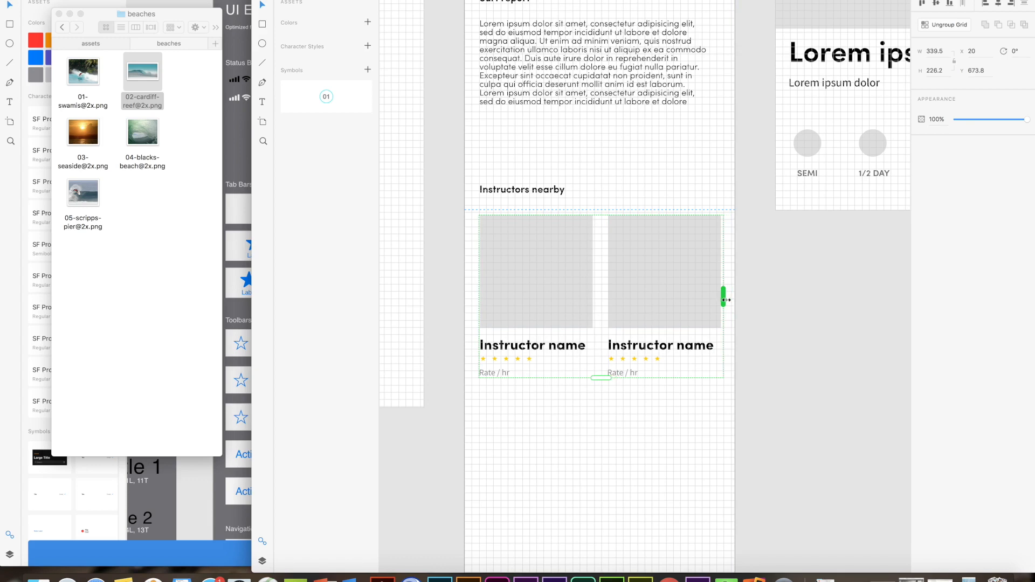
left_click_drag(724, 299, 725, 299)
- Shift the image placeholder inside the instructor repeat grid to X 22, Y 676.8
scroll(525, 273, "up", 3)
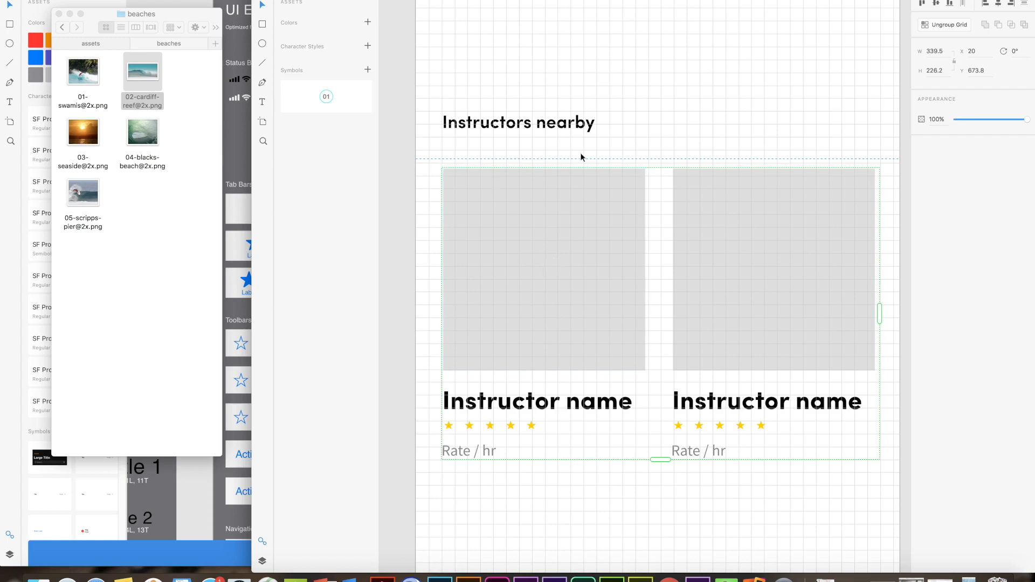
double_click(573, 271)
left_click_drag(541, 251, 543, 254)
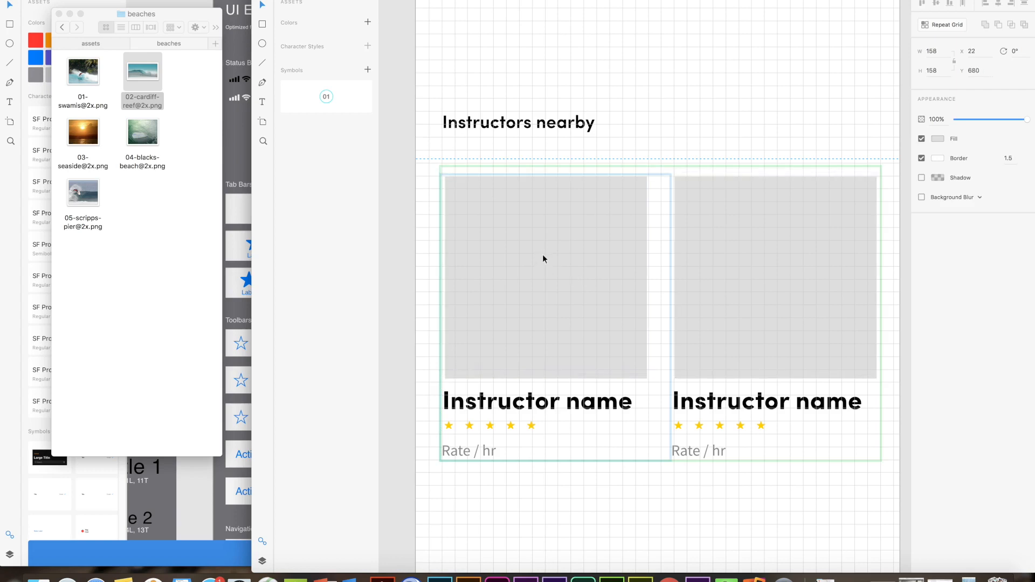
key("Down")
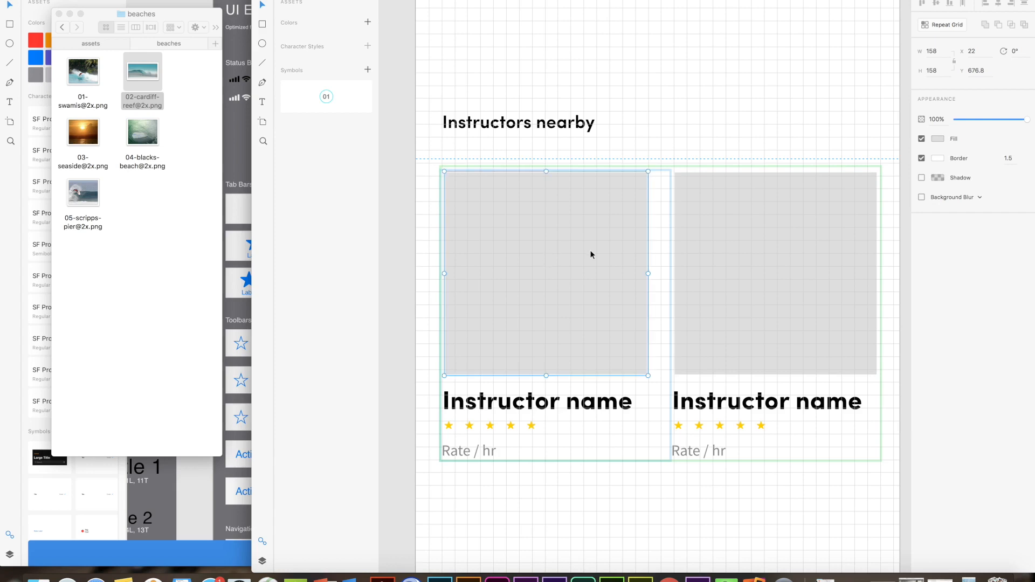
left_click(669, 272)
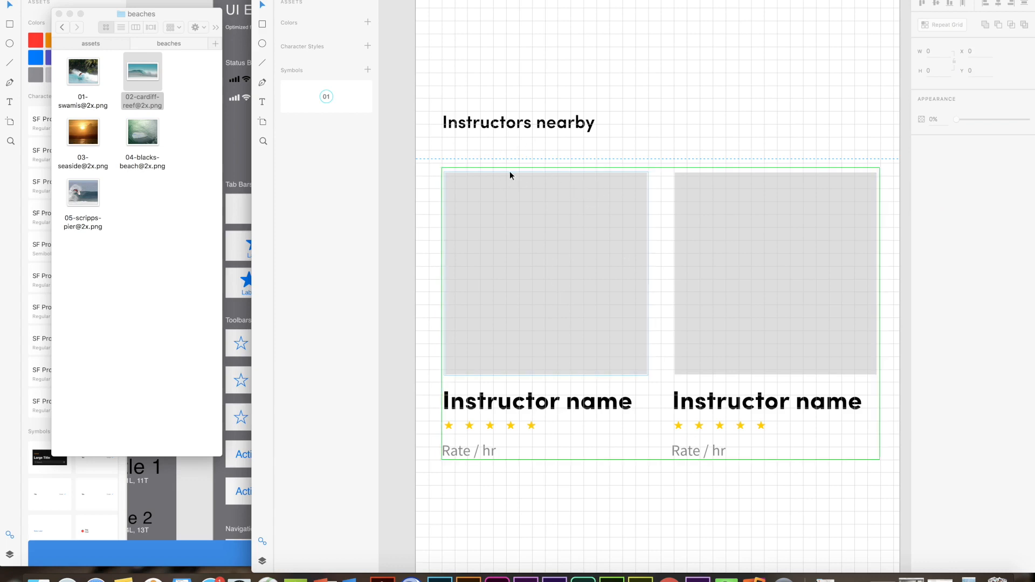
- Extend the instructor repeat grid downward to three full rows, 736.2 high
scroll(583, 261, "down", 3)
left_click(573, 224)
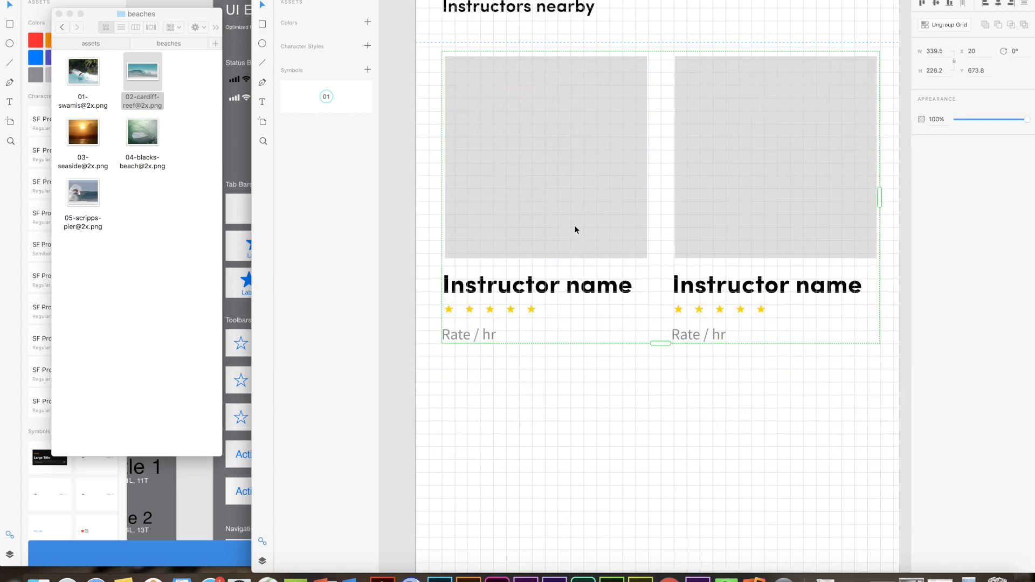
scroll(565, 218, "down", 5)
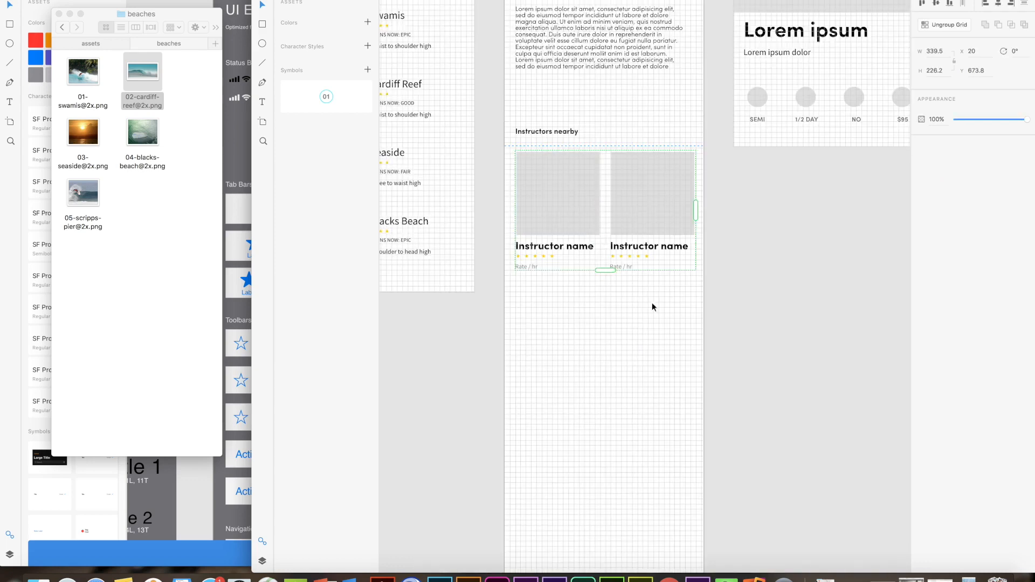
scroll(634, 292, "down", 1)
left_click_drag(610, 274, 623, 527)
scroll(705, 456, "down", 1)
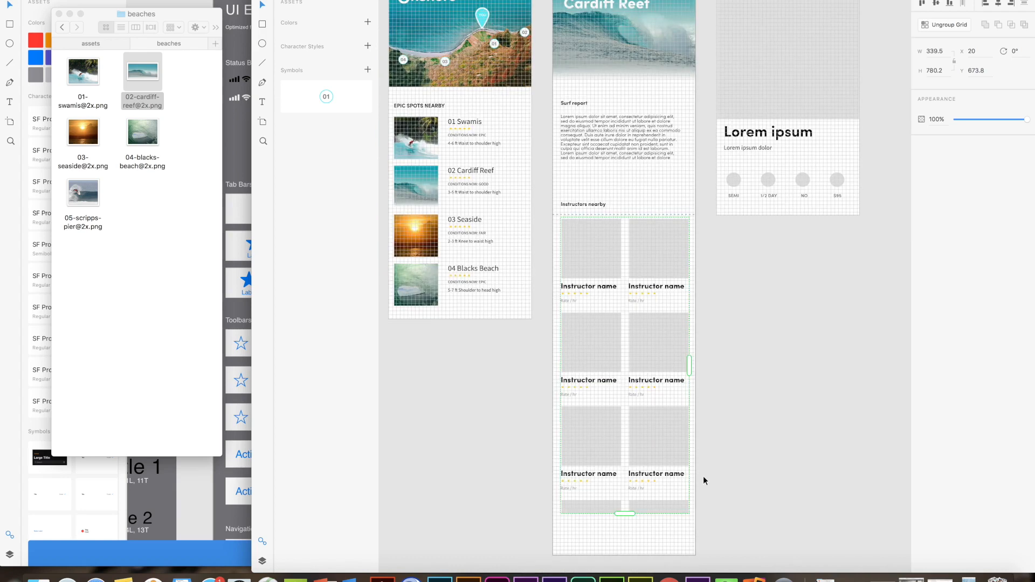
mouse_move(624, 513)
left_mouse_down()
mouse_move(623, 492)
mouse_move(624, 521)
mouse_move(624, 485)
mouse_move(624, 557)
mouse_move(628, 497)
left_mouse_up()
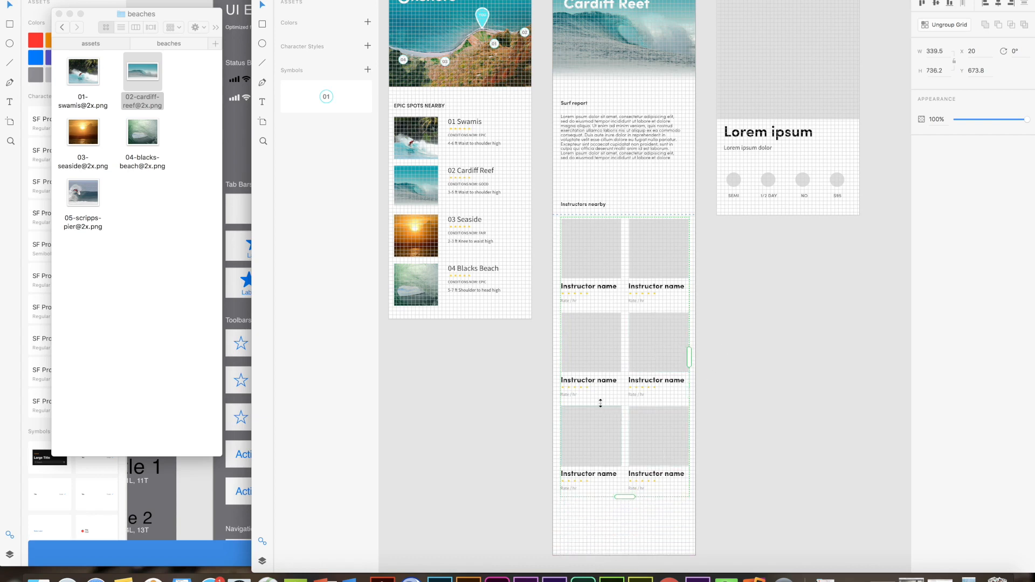
- Increase the vertical gap between the instructor rows so the repeat grid becomes 780.2 high
left_click_drag(596, 399, 593, 412)
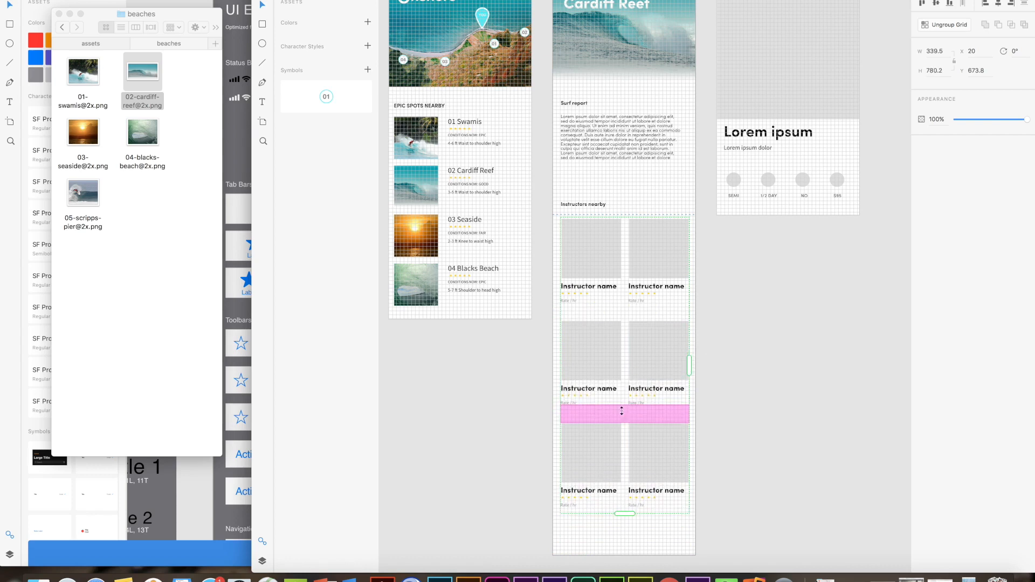
left_click(722, 387)
left_click_drag(720, 305, 679, 286)
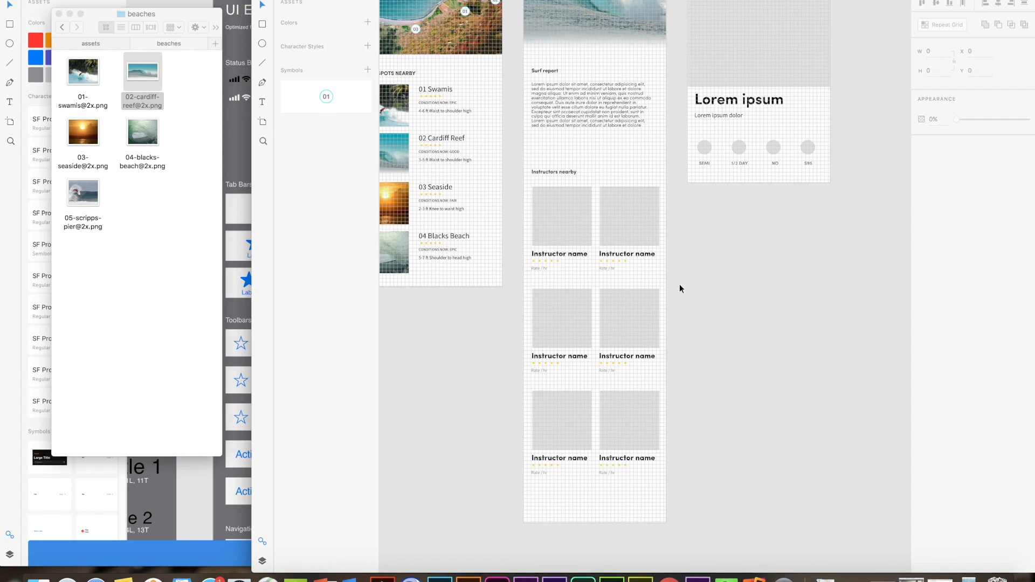
- Shorten the Spot Details artboard from its bottom edge to trim the empty space below the last instructor row
scroll(631, 81, "up", 5)
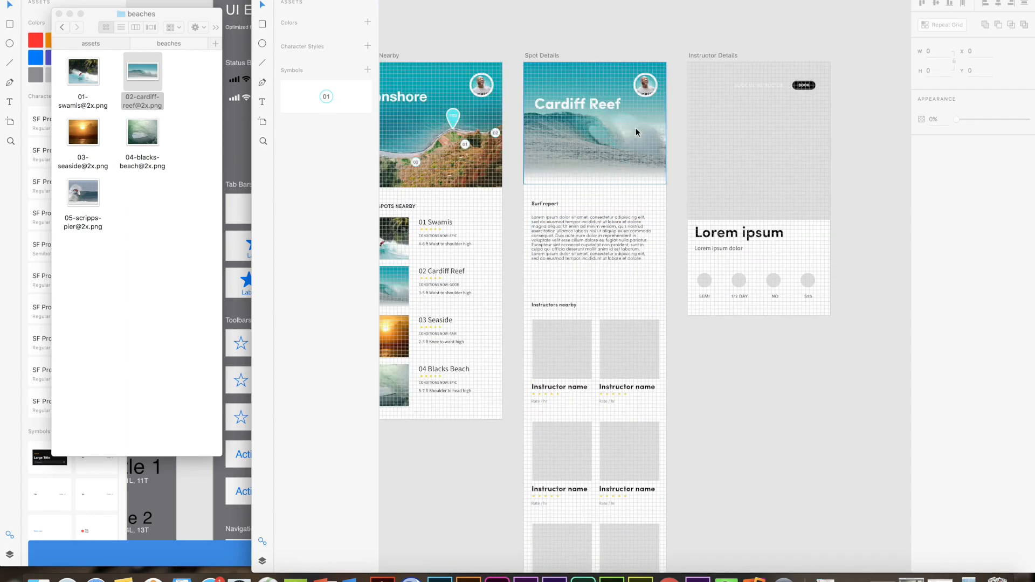
left_click(539, 58)
scroll(719, 217, "down", 5)
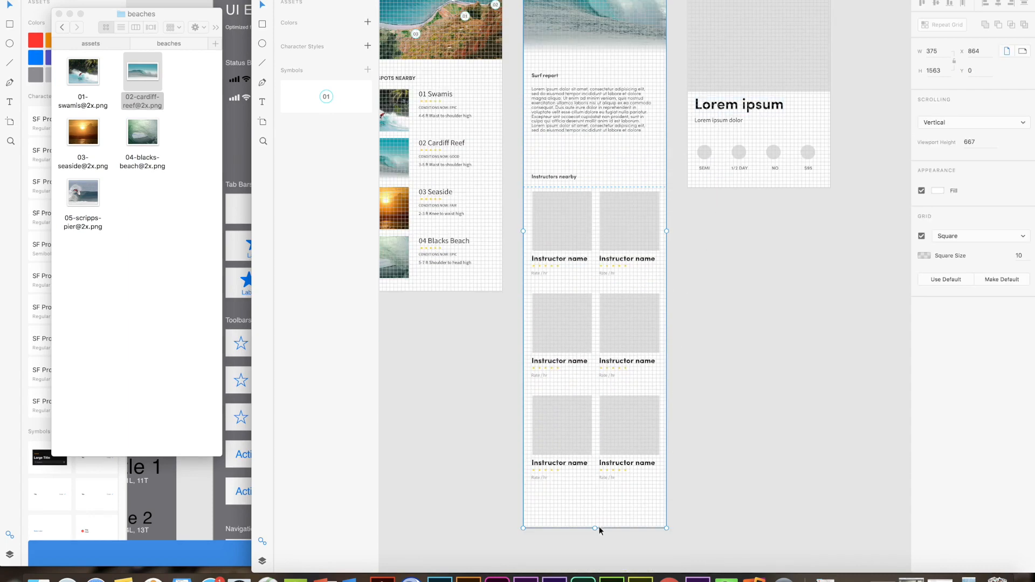
left_click_drag(594, 530, 594, 495)
left_click(632, 487)
- Fill the placeholders in the instructor repeat grid with all six photos from the instructors assets folder
scroll(634, 311, "up", 5)
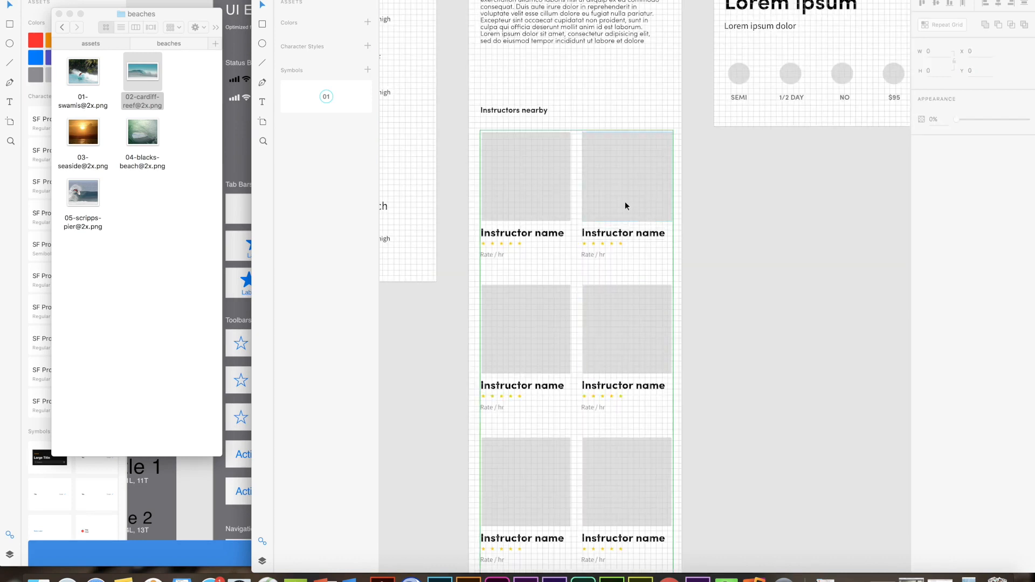
left_click(62, 27)
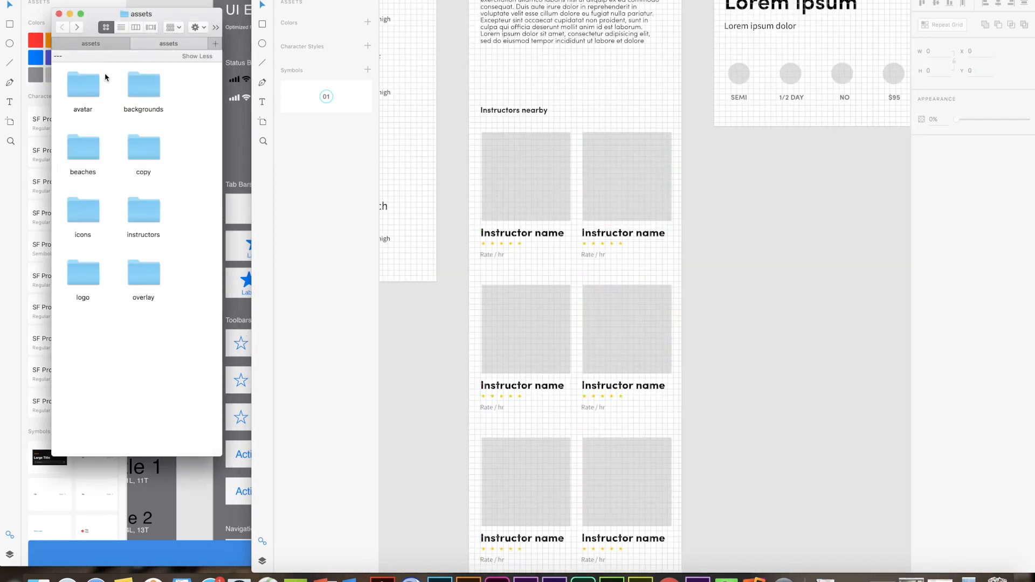
double_click(143, 213)
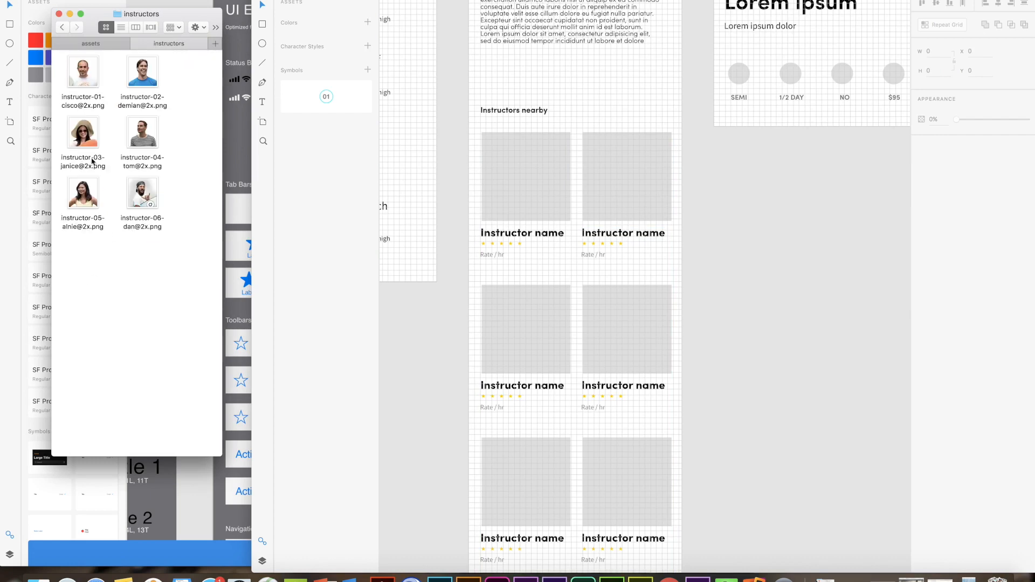
left_click_drag(76, 275, 211, 61)
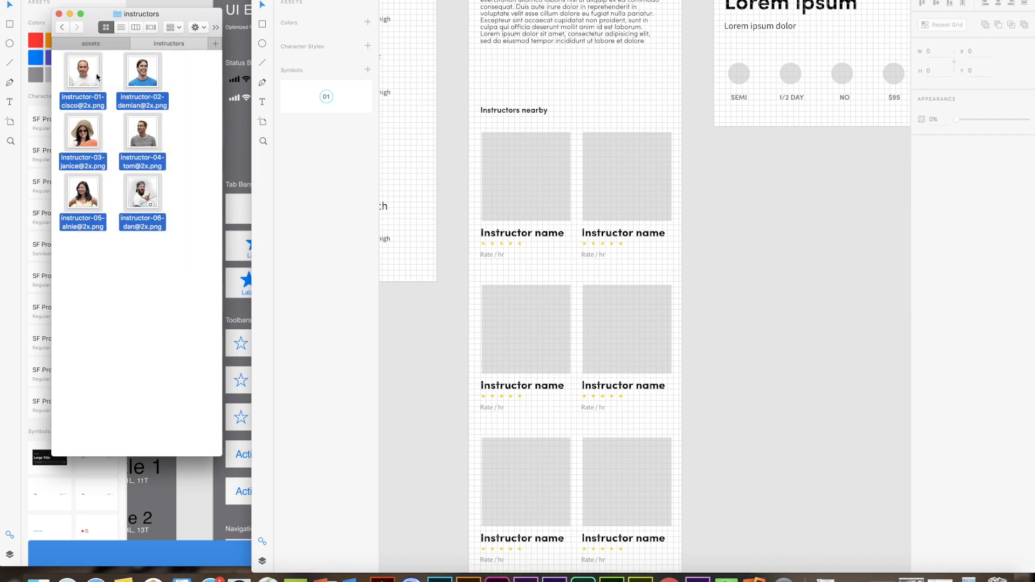
left_click_drag(84, 76, 520, 161)
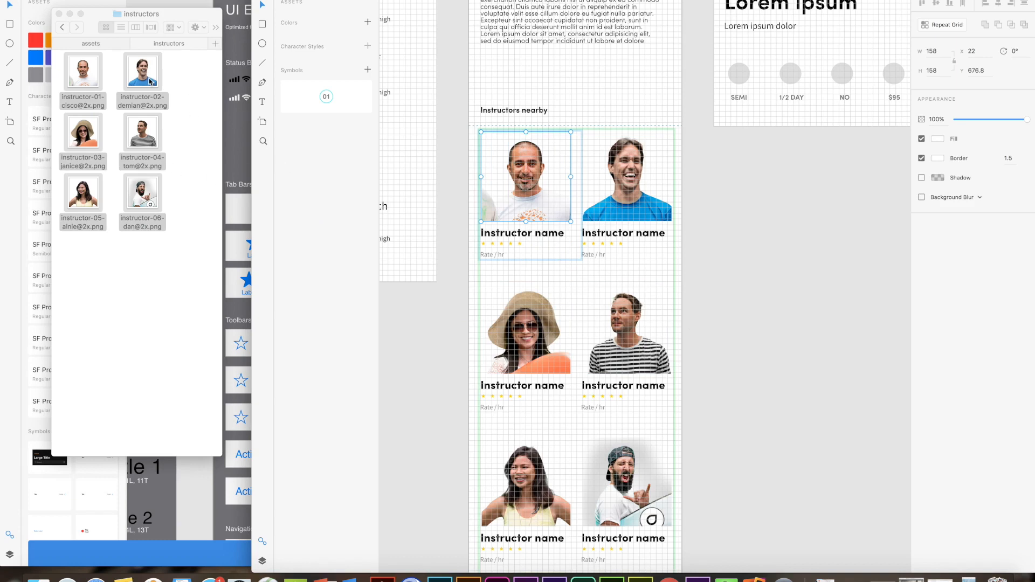
left_click(704, 252)
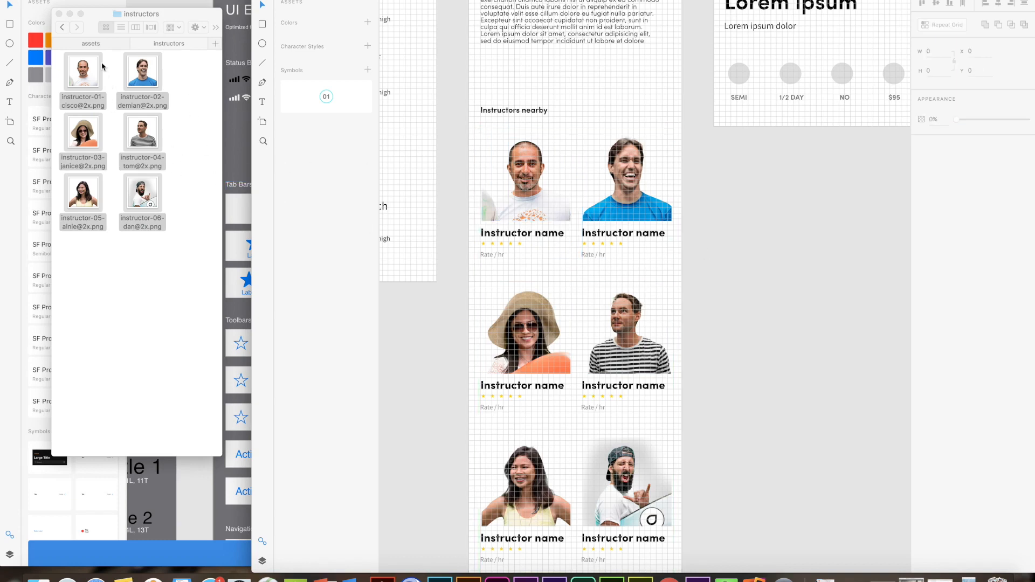
- Populate the instructor names from instructors.txt and the hourly rates from instructors 2.txt, both in the copy assets folder
left_click(65, 31)
double_click(143, 150)
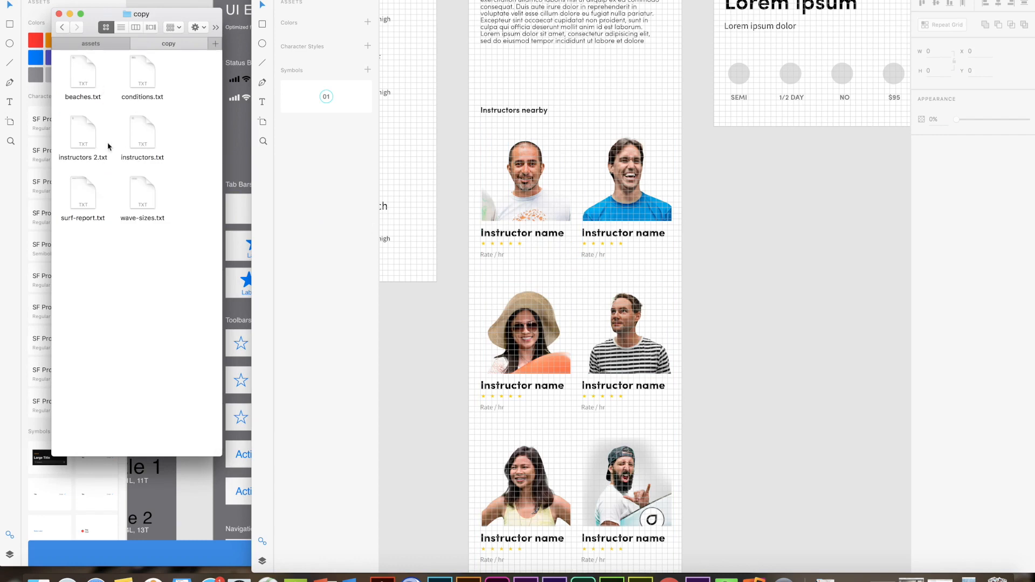
left_click_drag(146, 143, 528, 240)
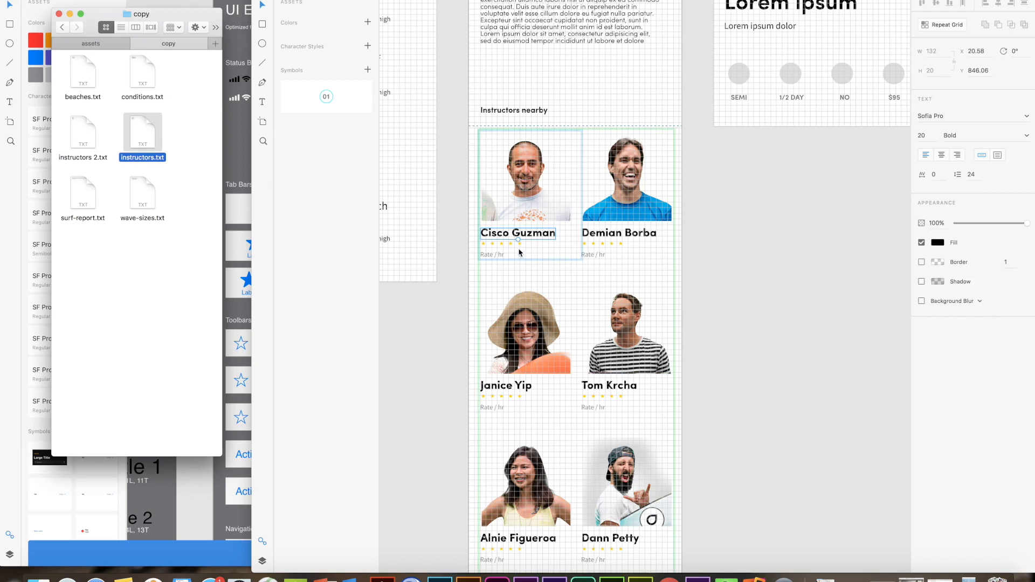
scroll(518, 244, "up", 2)
left_click_drag(83, 144, 493, 267)
scroll(753, 341, "down", 5)
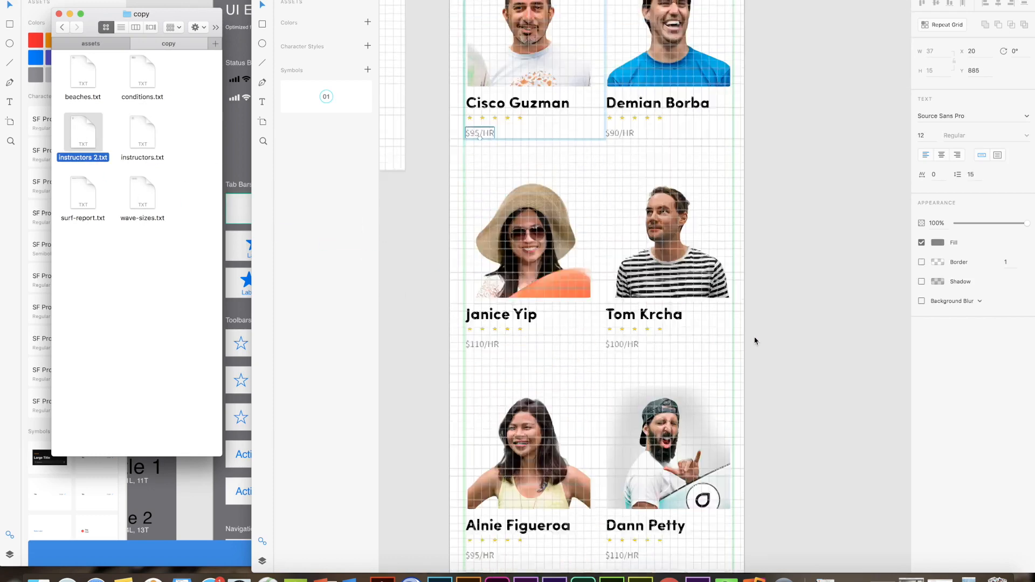
- Review the populated instructor grid on the Spot Details artboard and preview the contents of instructors 2.txt
scroll(754, 341, "up", 7)
scroll(754, 341, "up", 2)
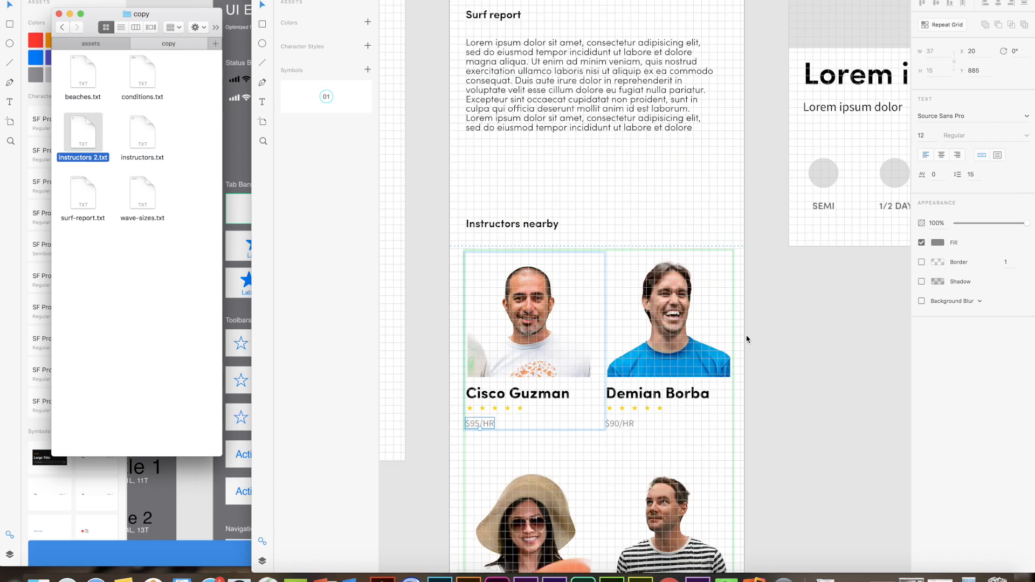
scroll(733, 332, "down", 4)
scroll(733, 333, "up", 2)
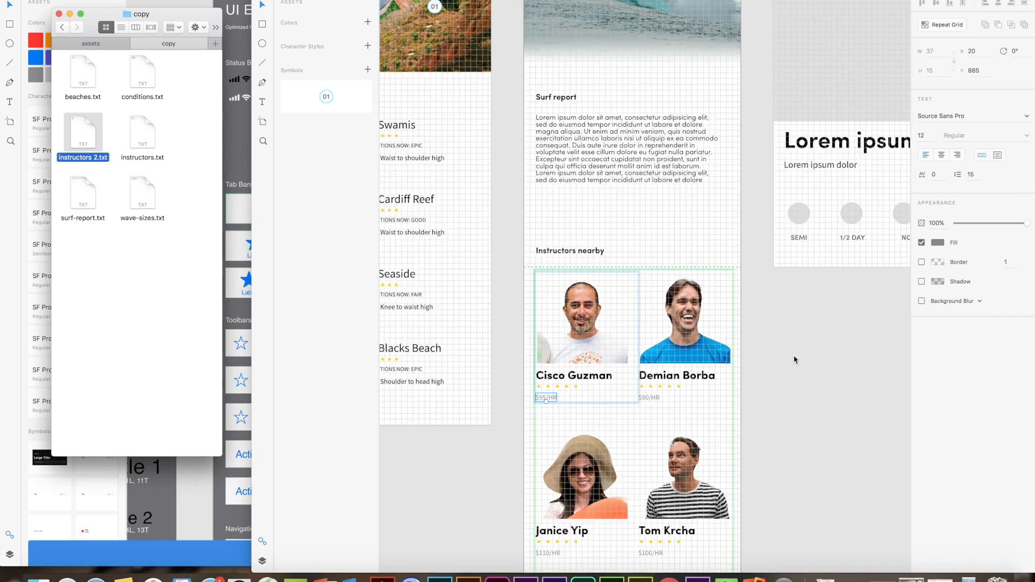
scroll(783, 328, "down", 3)
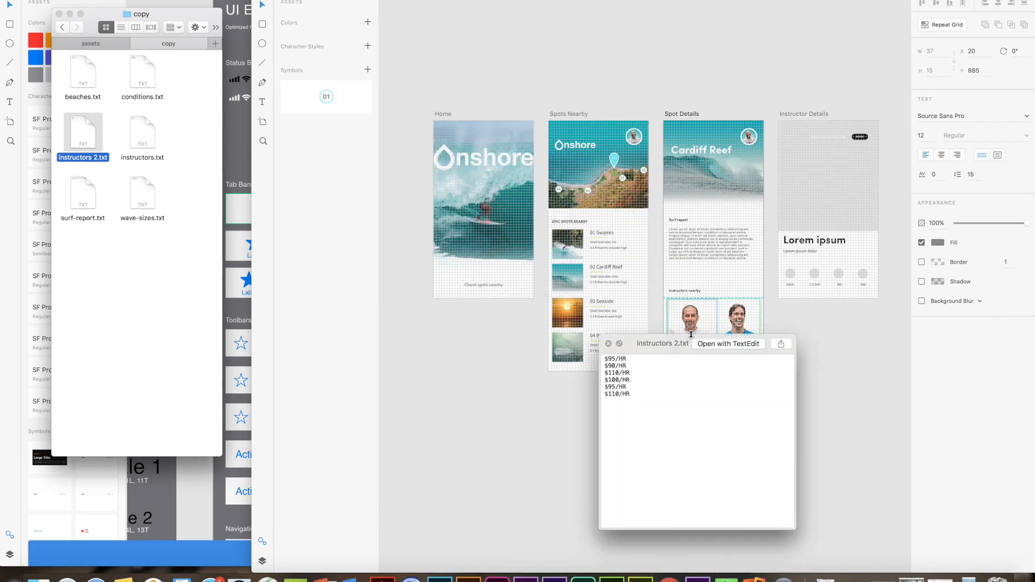
left_click(820, 374)
left_click(830, 378)
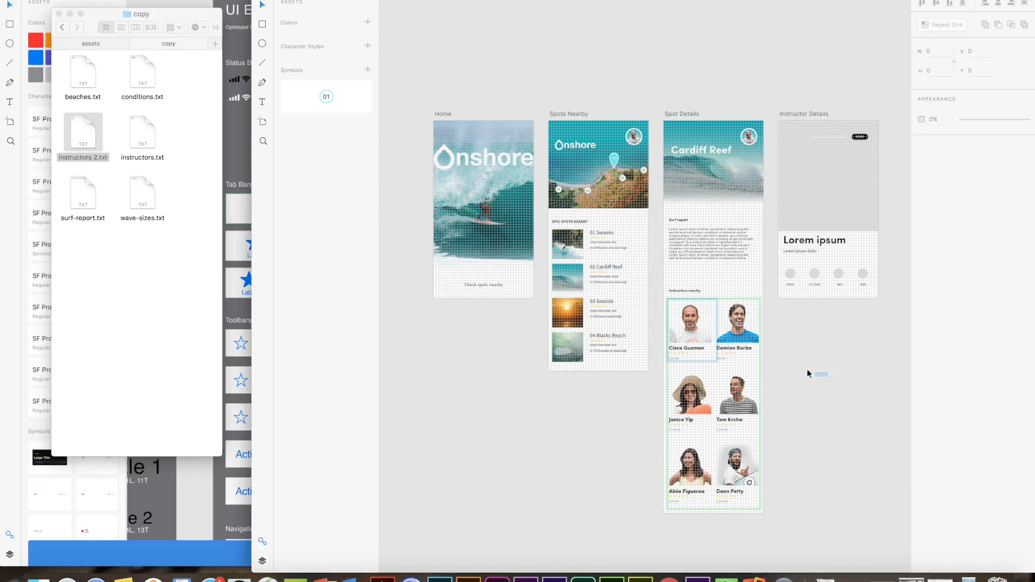
- Set the border colour of the instructor photos in the repeat grid to cyan, #45EEFC
scroll(760, 358, "up", 5)
left_click(564, 273)
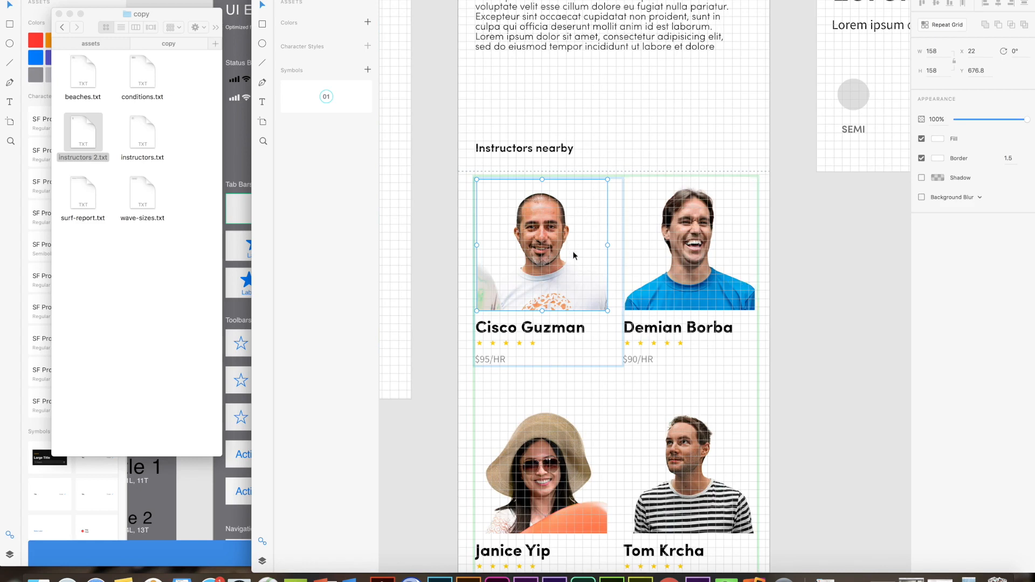
left_click(813, 261)
double_click(517, 252)
double_click(516, 252)
key("Escape")
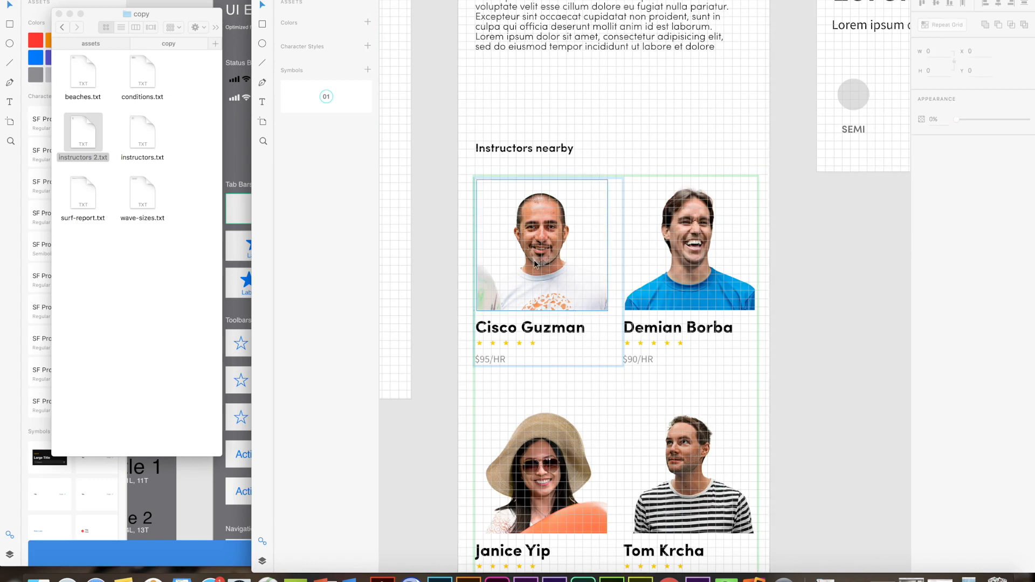
left_click(938, 159)
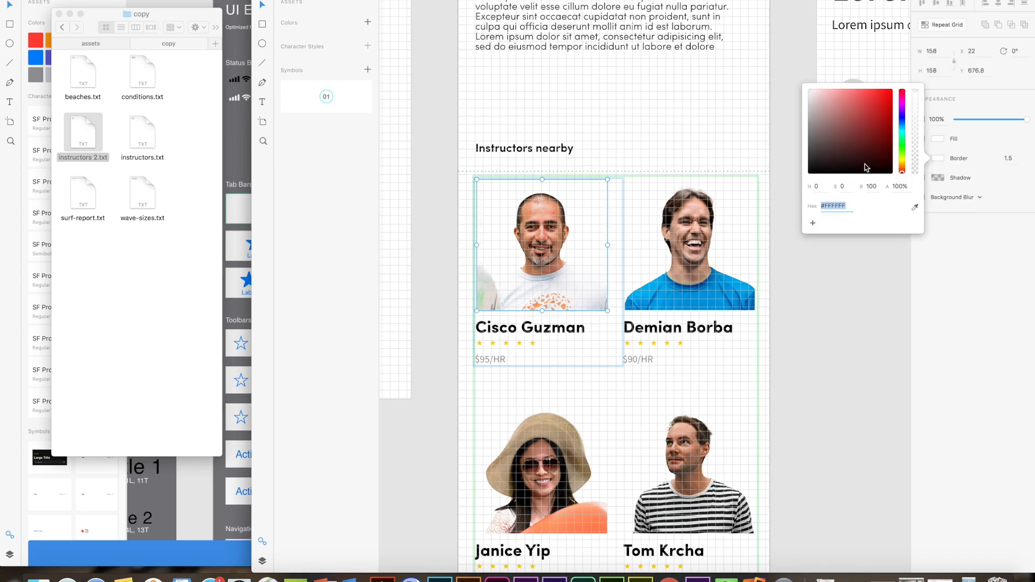
left_click(903, 132)
left_click_drag(890, 96, 870, 94)
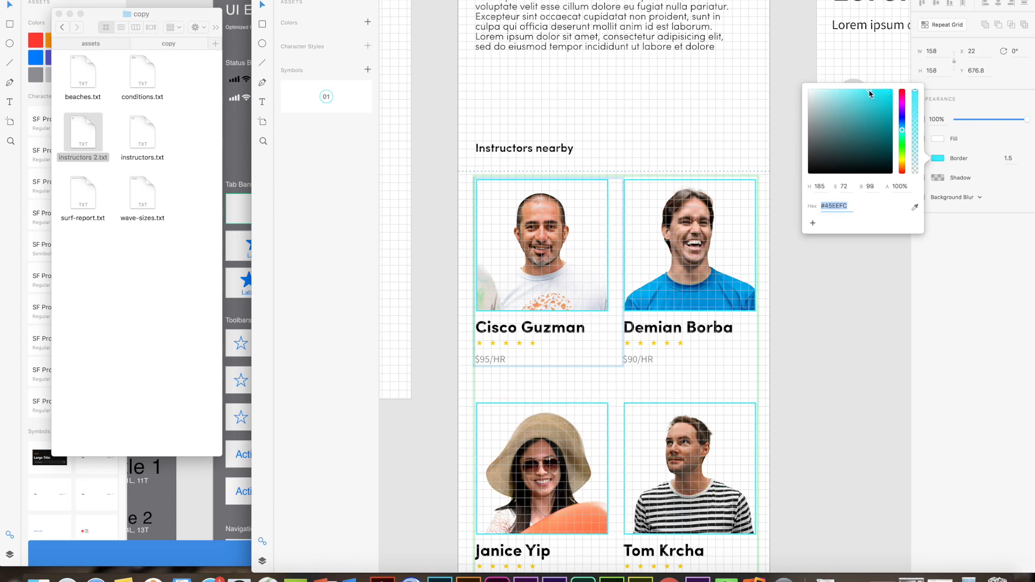
left_click(862, 326)
- Set the border width of the instructor photos in the repeat grid to 3
double_click(585, 243)
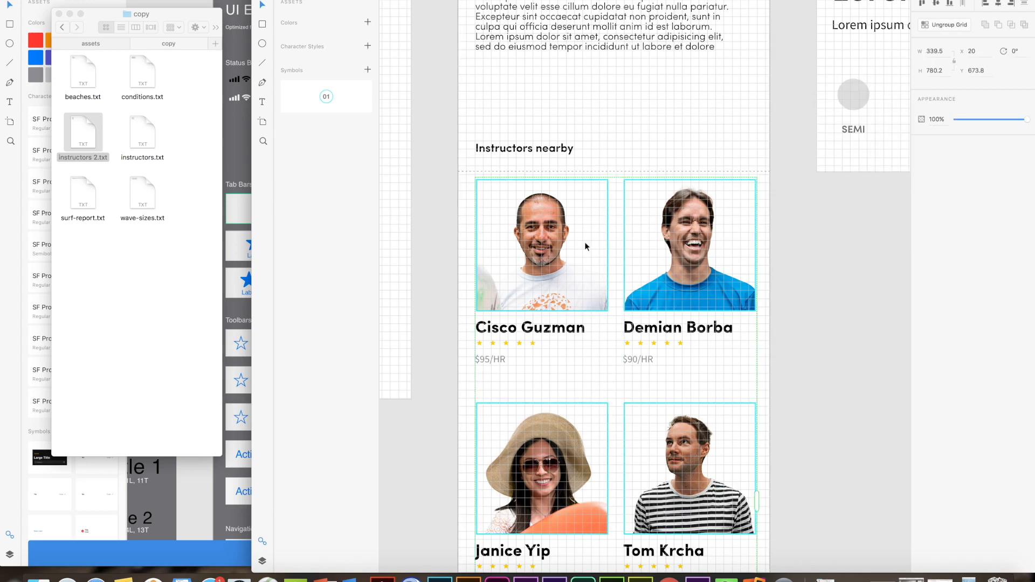
scroll(786, 213, "up", 4)
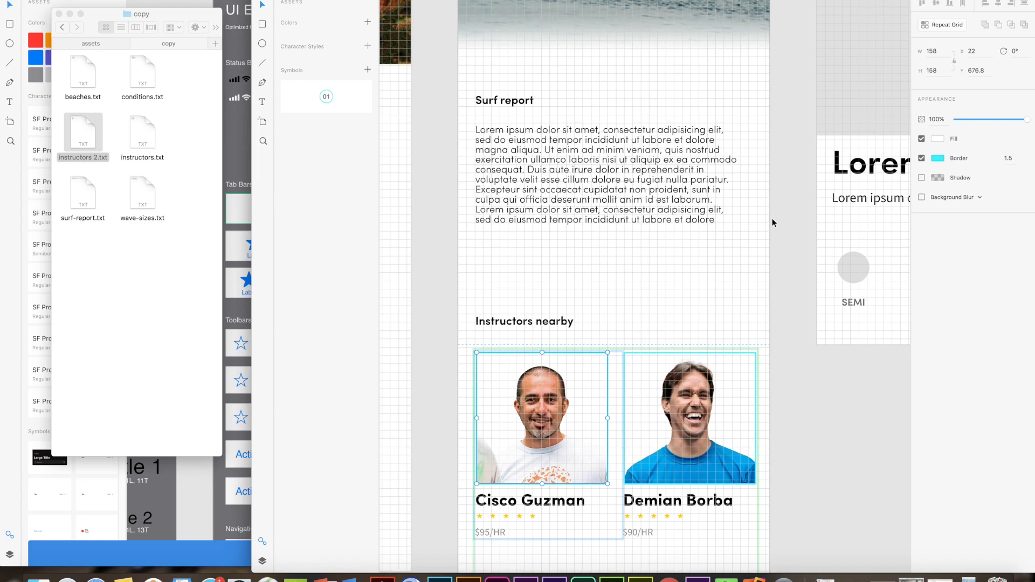
scroll(771, 222, "down", 5)
scroll(765, 294, "up", 4)
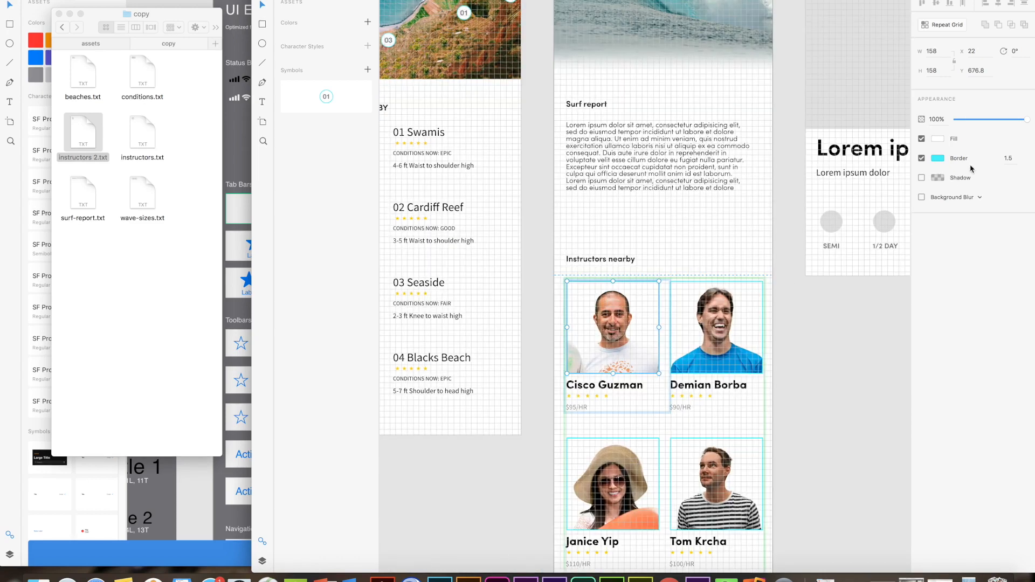
left_click_drag(1012, 155, 1002, 158)
type("3")
key("Return")
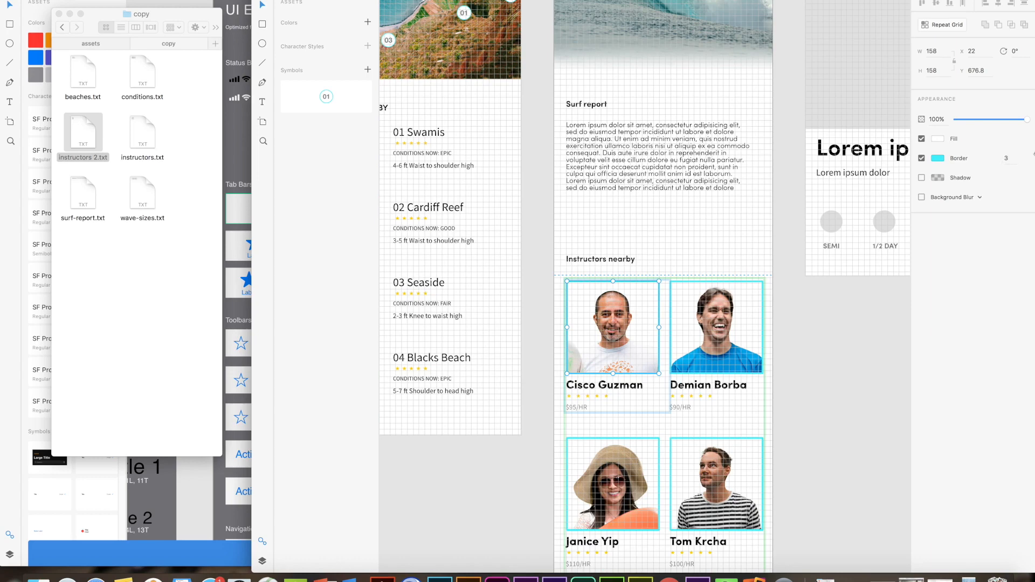
key("Return")
left_click(815, 359)
- Fill the large image placeholder on the Instructor Details artboard with the instructor-01 photo from the instructors folder
scroll(765, 327, "down", 4)
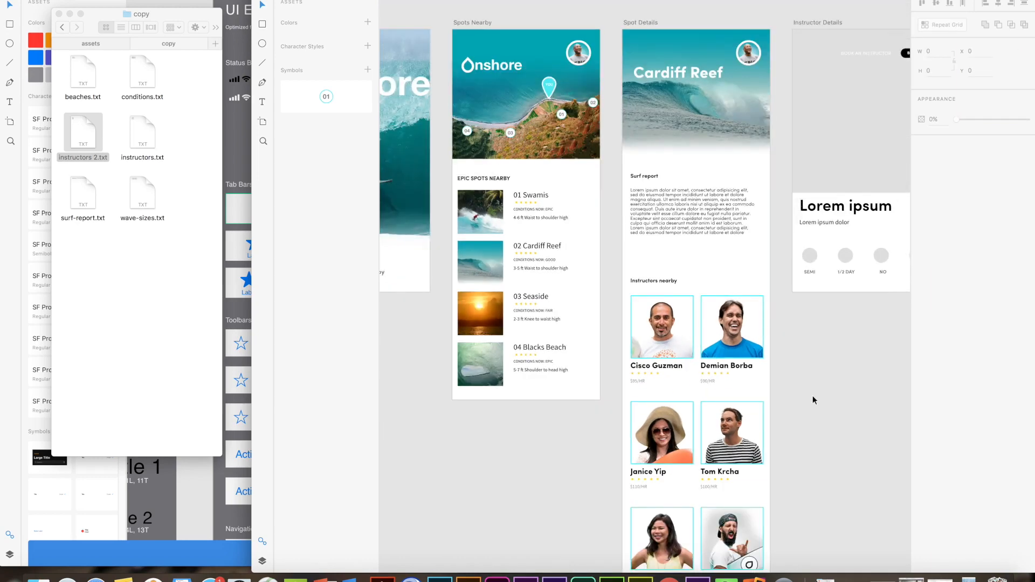
left_click_drag(789, 361, 548, 414)
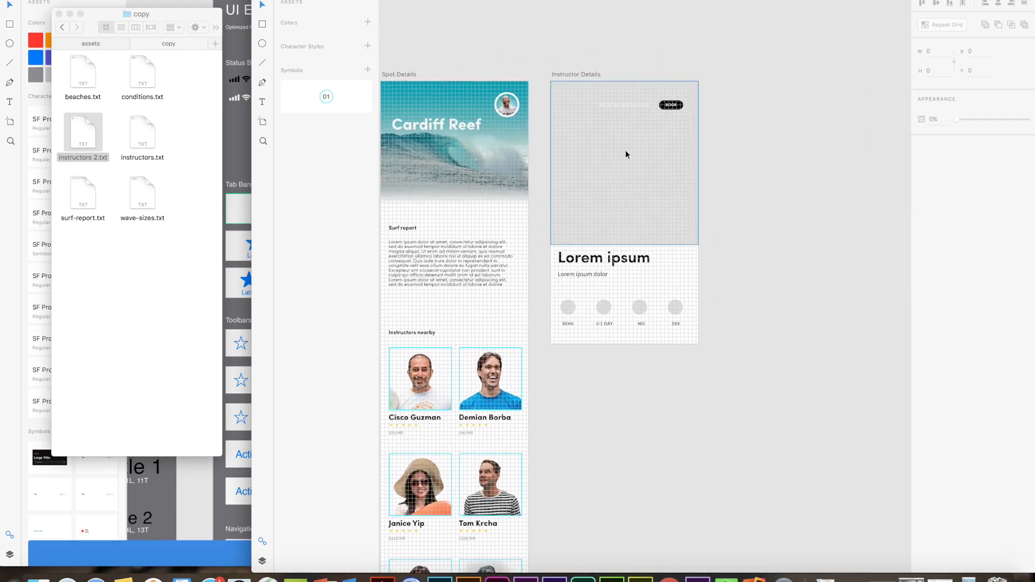
scroll(625, 155, "up", 5)
left_click_drag(781, 148, 788, 192)
scroll(742, 216, "up", 2)
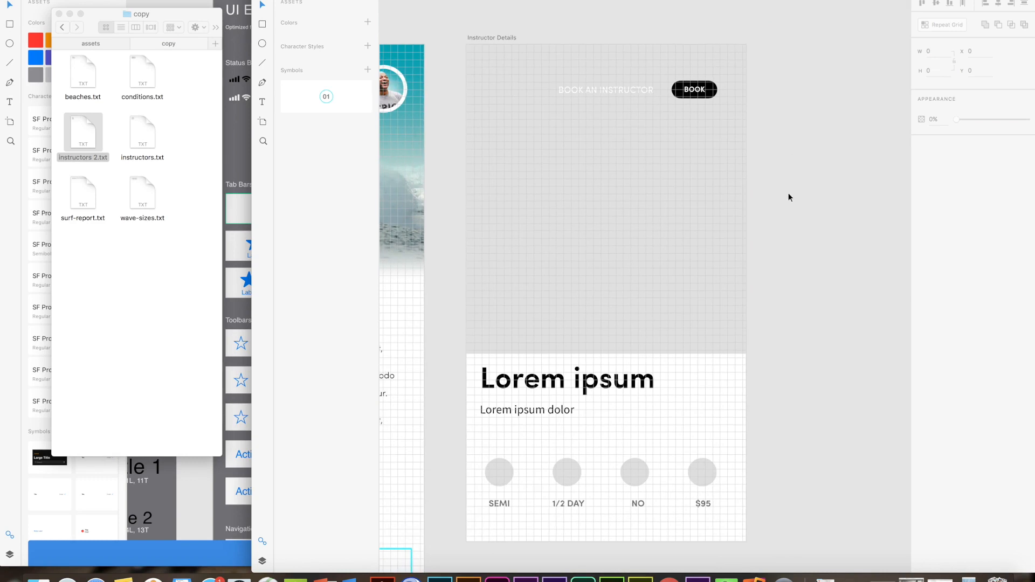
left_click(62, 27)
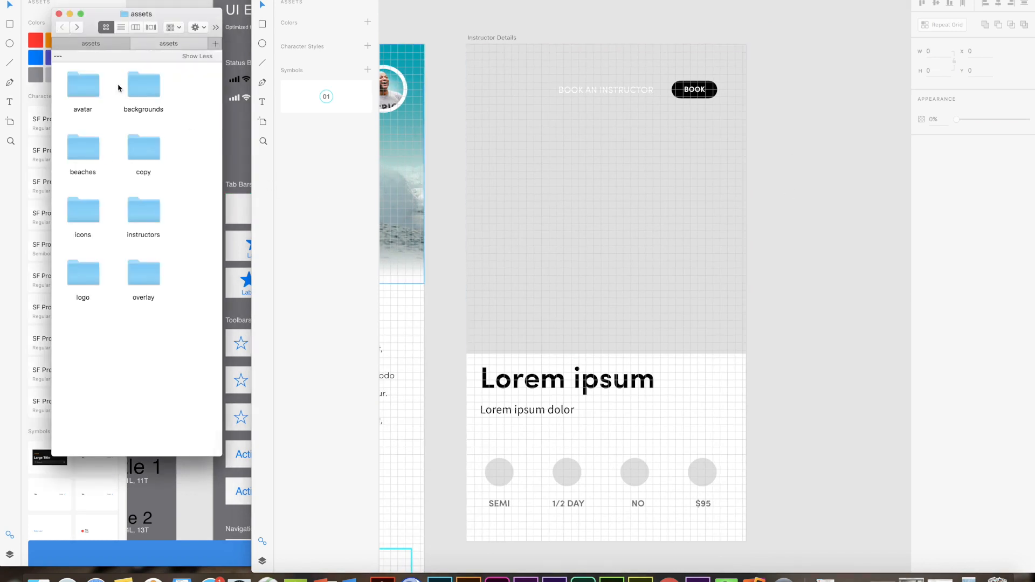
double_click(142, 227)
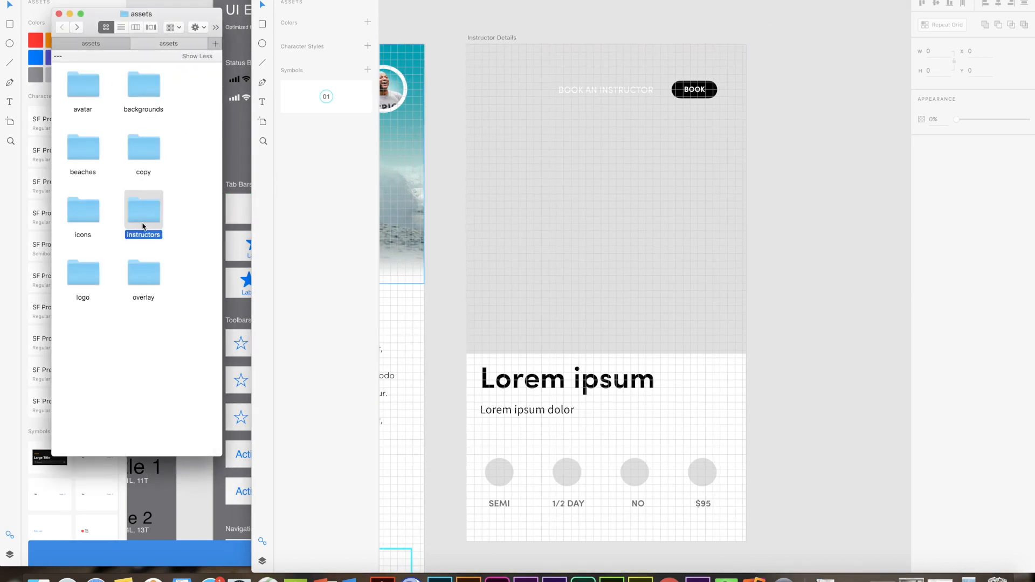
left_click_drag(82, 88, 607, 186)
- Move the BOOK AN INSTRUCTOR text up to Y 38 and turn off the Instructor Details artboard's grid
left_click(599, 91)
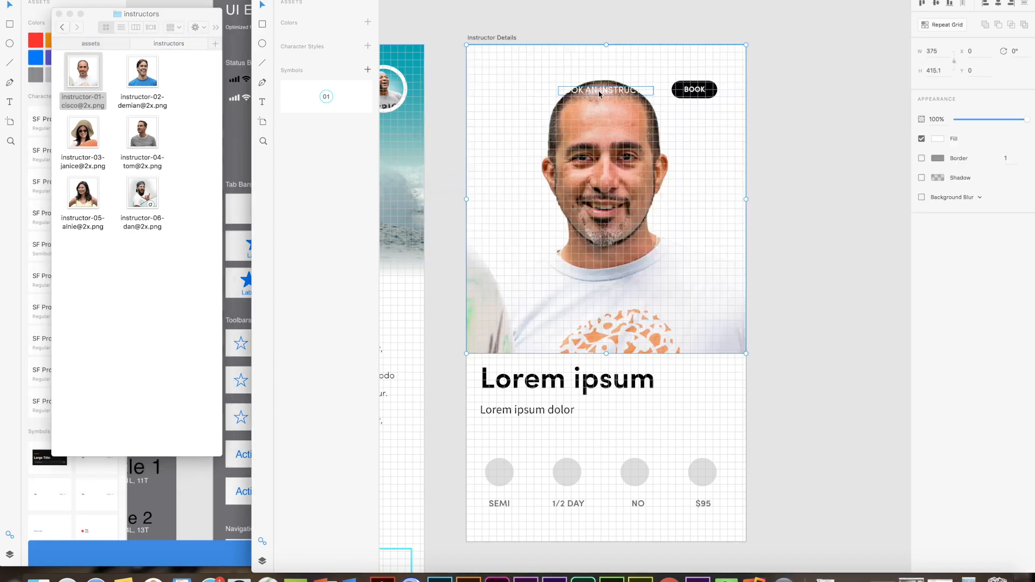
left_click_drag(601, 93, 601, 81)
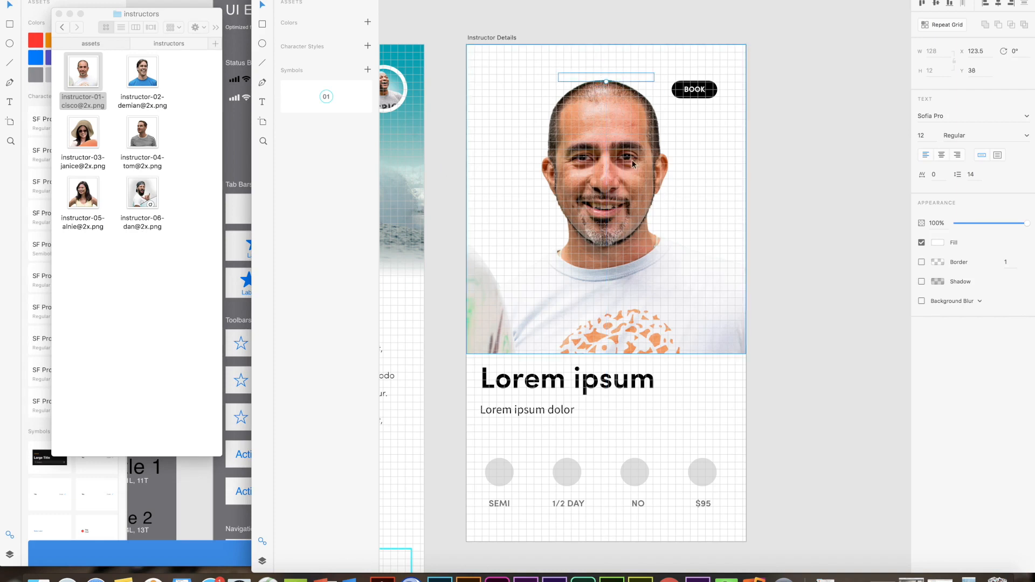
left_click(492, 37)
left_click(921, 237)
left_click(837, 258)
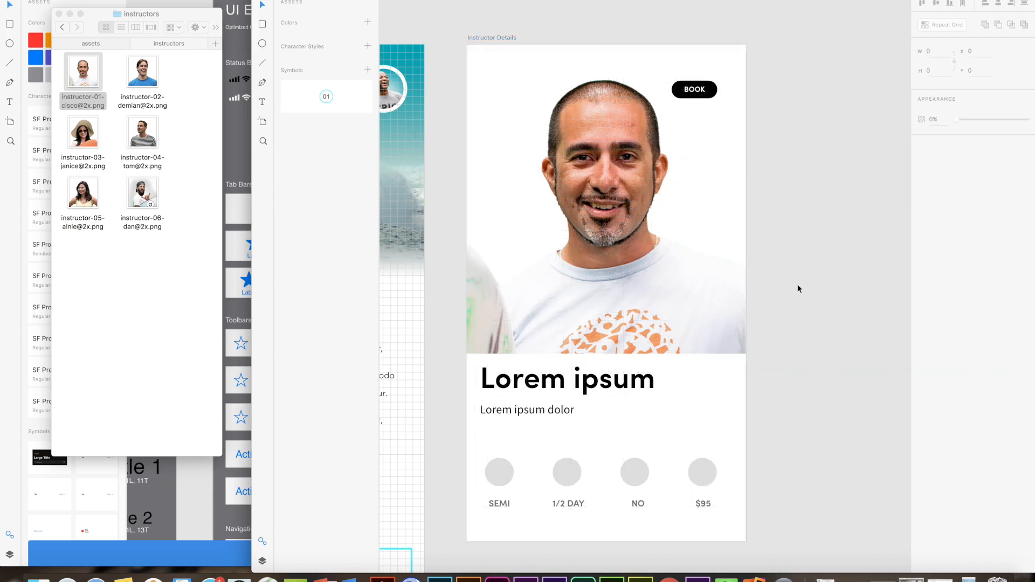
- Draw a 375 by 415 rectangle over the instructor photo at X 0, Y 0 and remove its border
scroll(685, 220, "up", 1)
left_click(658, 150)
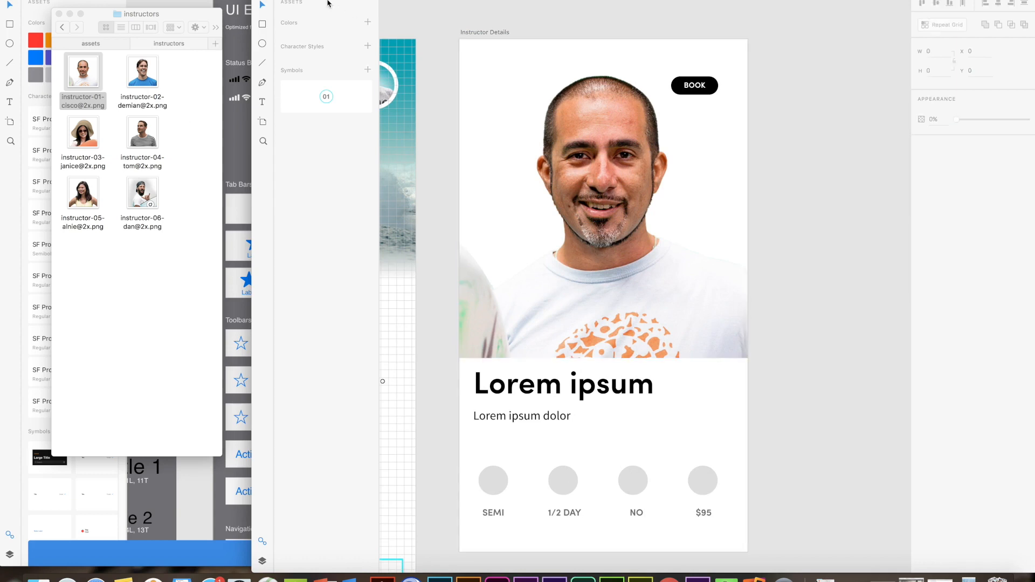
left_click(262, 24)
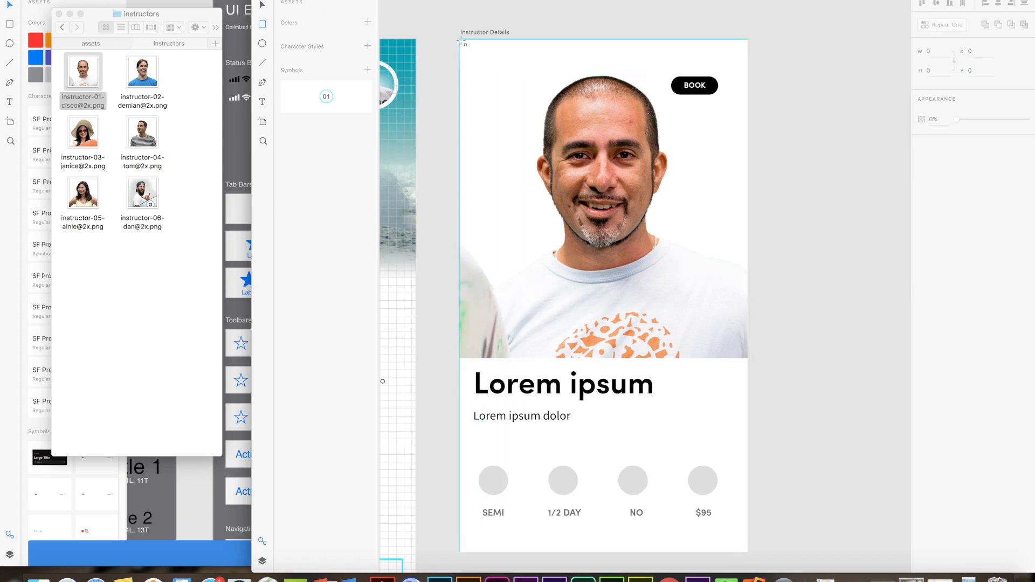
mouse_move(460, 39)
left_mouse_down()
mouse_move(640, 307)
mouse_move(751, 362)
left_mouse_up()
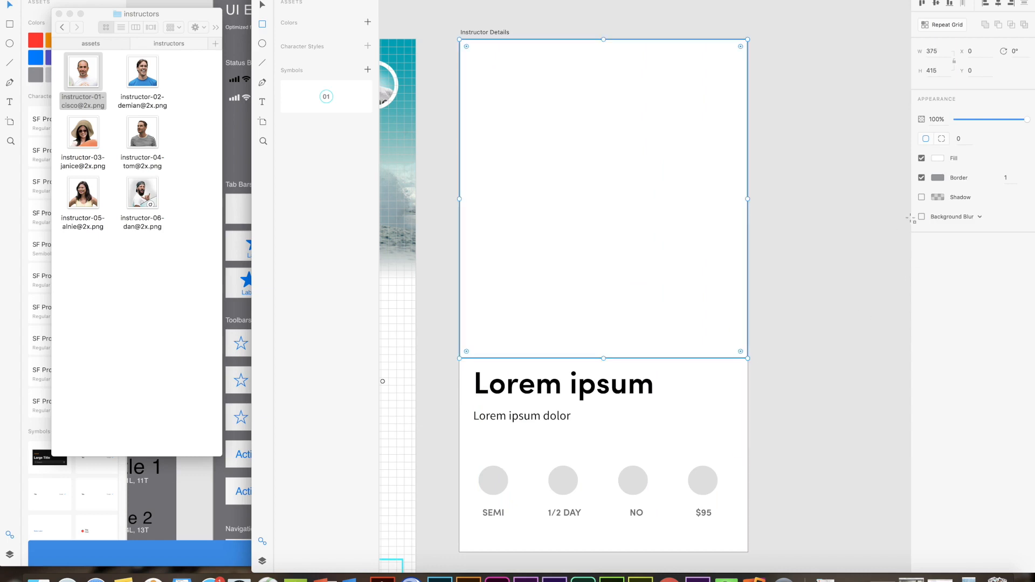
left_click(922, 178)
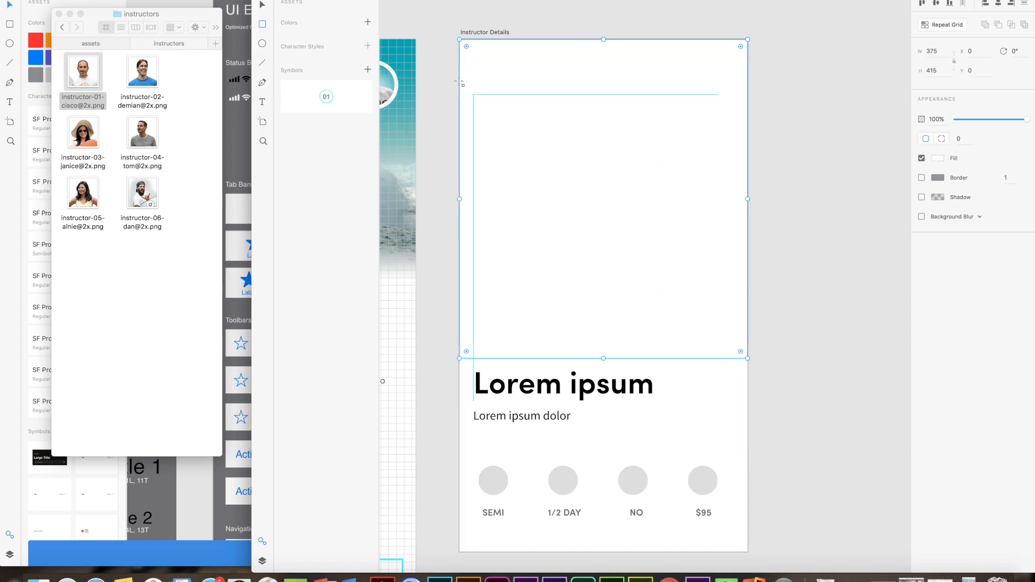
- Fill the rectangle over the instructor photo with a vertical blue gradient, #68AEF5 at its upper end fading to 1% alpha at its lower end
left_click(937, 159)
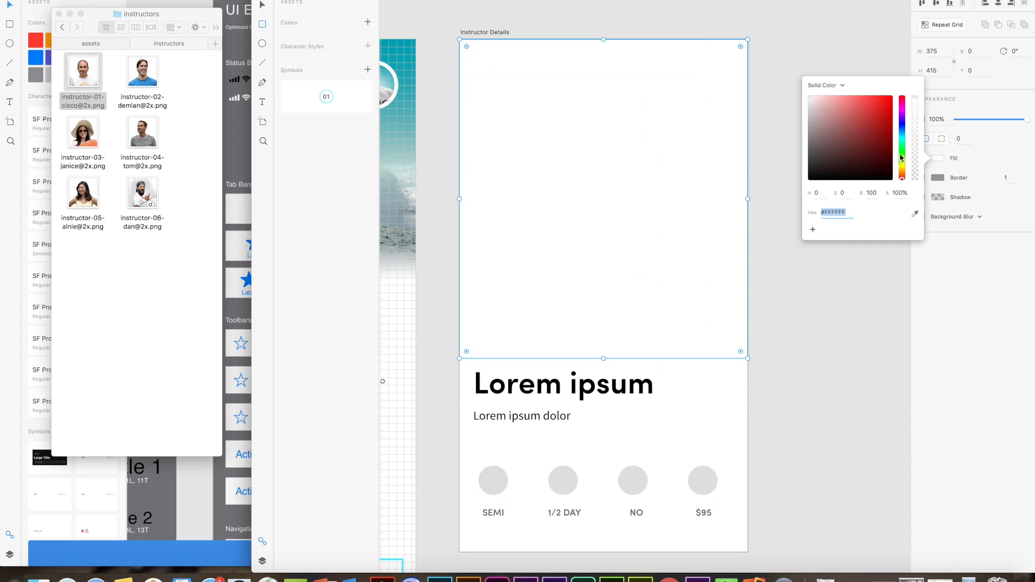
left_click(903, 132)
mouse_move(850, 101)
left_mouse_down()
mouse_move(868, 102)
mouse_move(858, 113)
mouse_move(857, 99)
left_mouse_up()
left_click(838, 86)
left_click(831, 95)
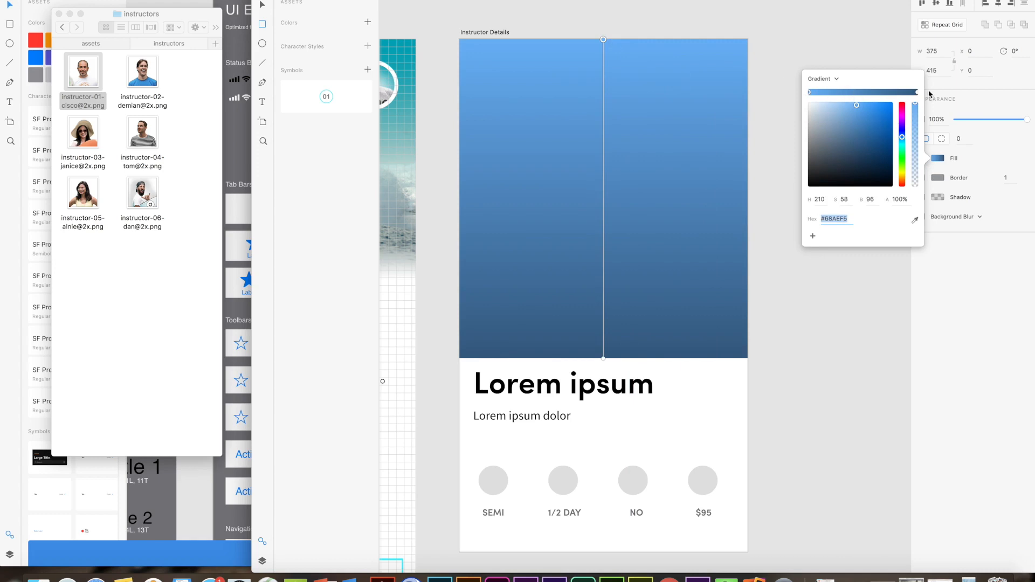
left_click(917, 92)
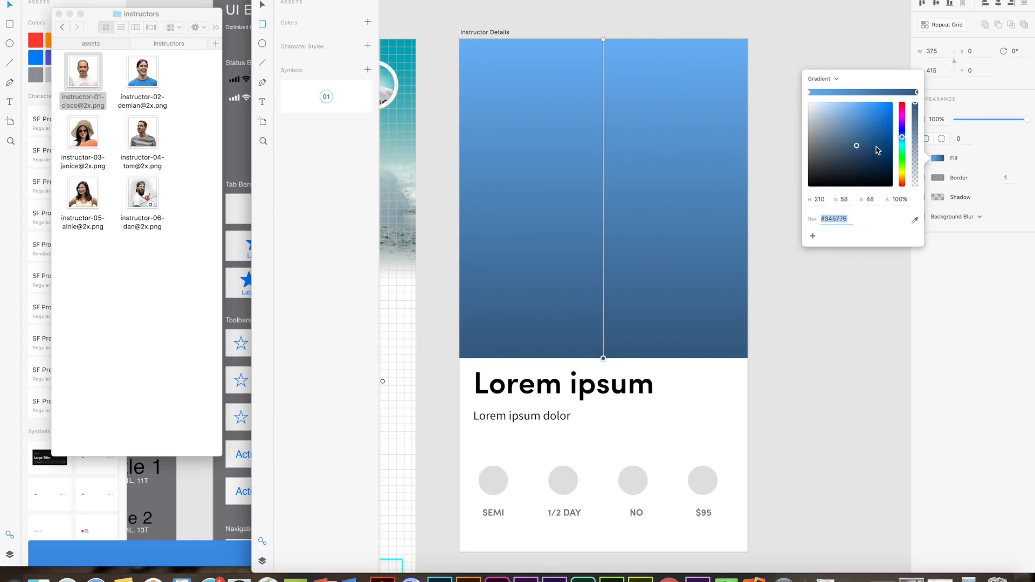
left_click_drag(917, 107, 924, 189)
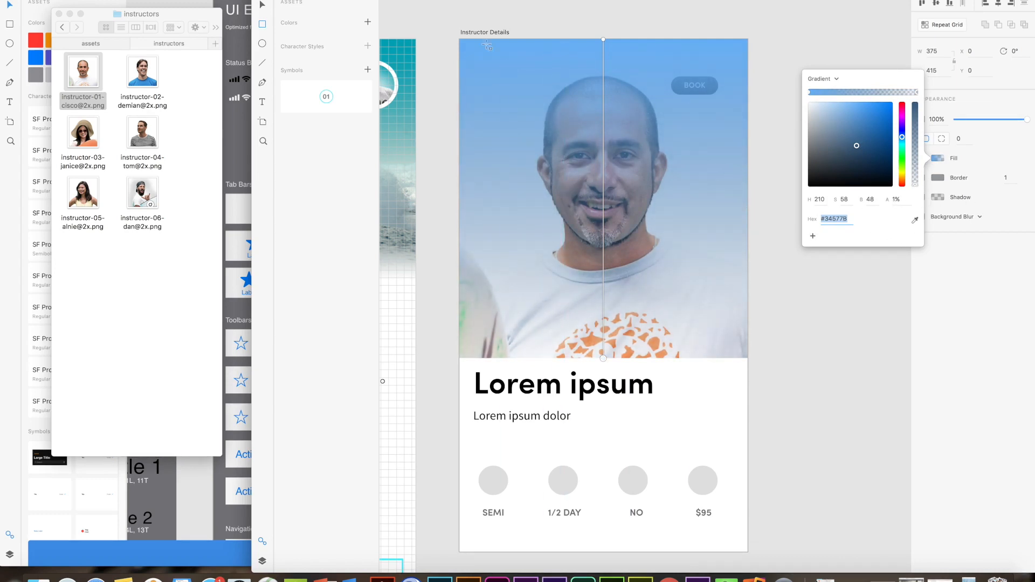
- Send the gradient rectangle backward in the stacking order, behind the BOOK AN INSTRUCTOR text and the BOOK button
left_click(263, 5)
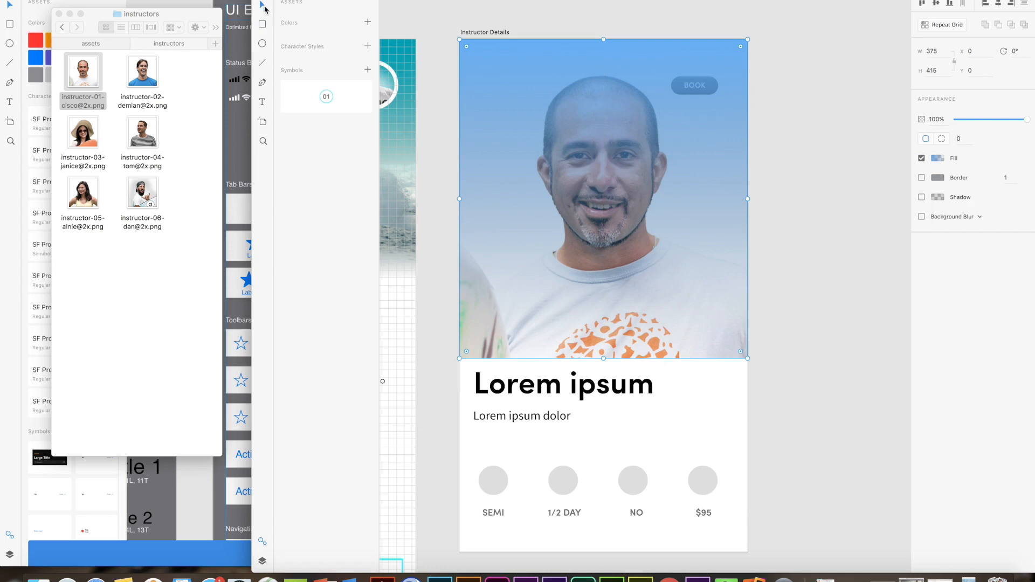
right_click(658, 56)
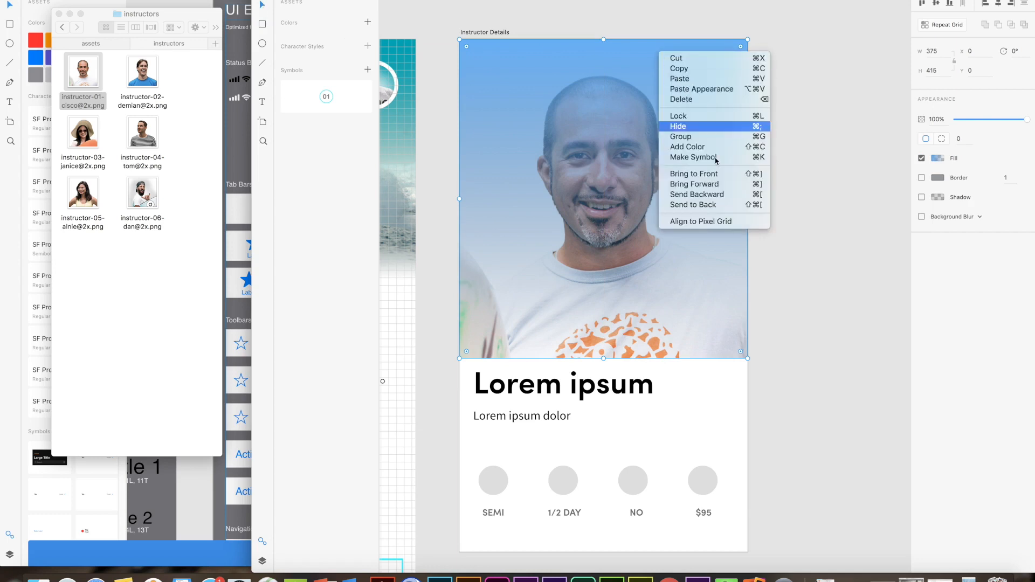
left_click(720, 195)
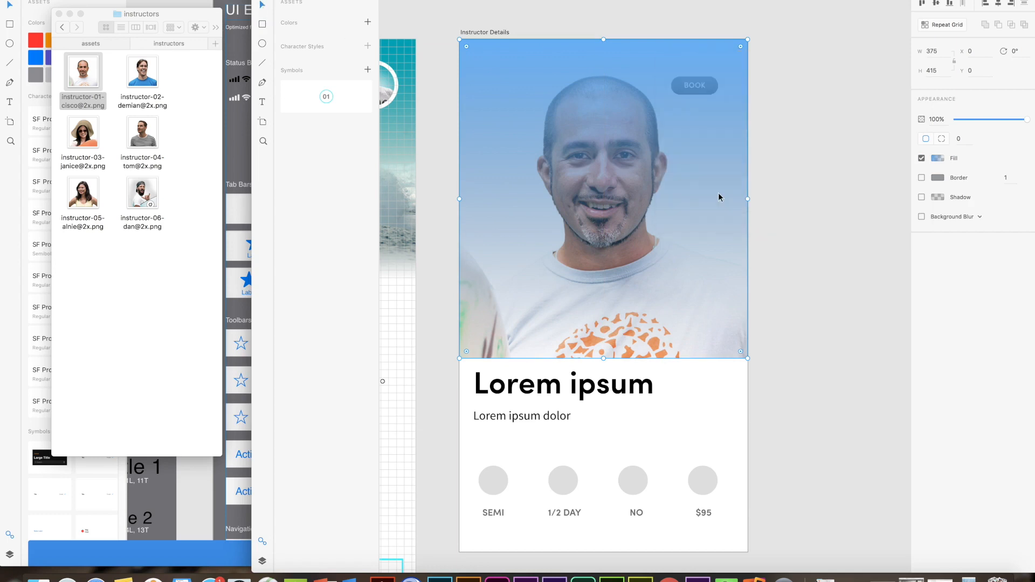
right_click(696, 169)
left_click(752, 316)
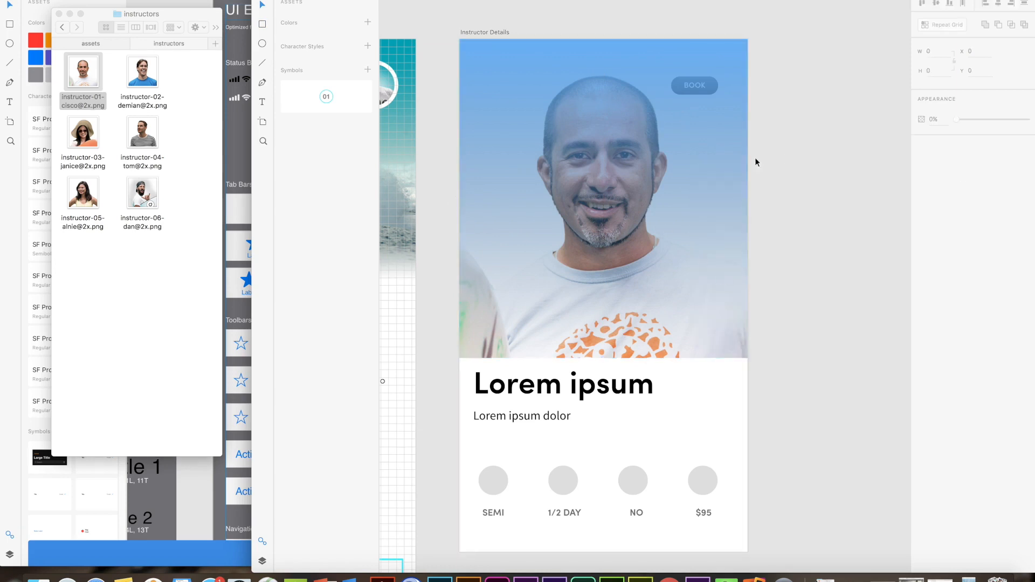
right_click(692, 153)
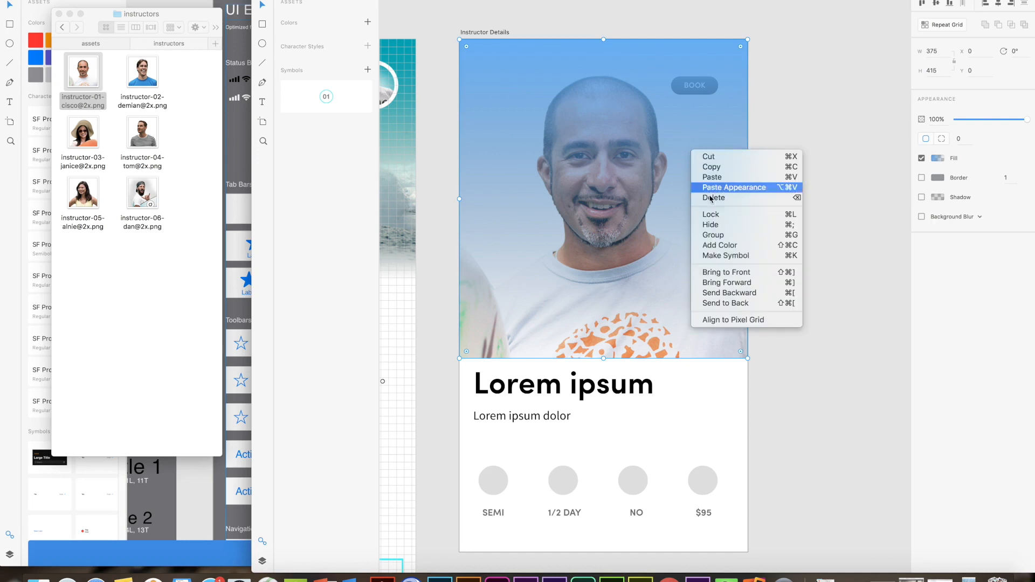
left_click(729, 296)
left_click(815, 192)
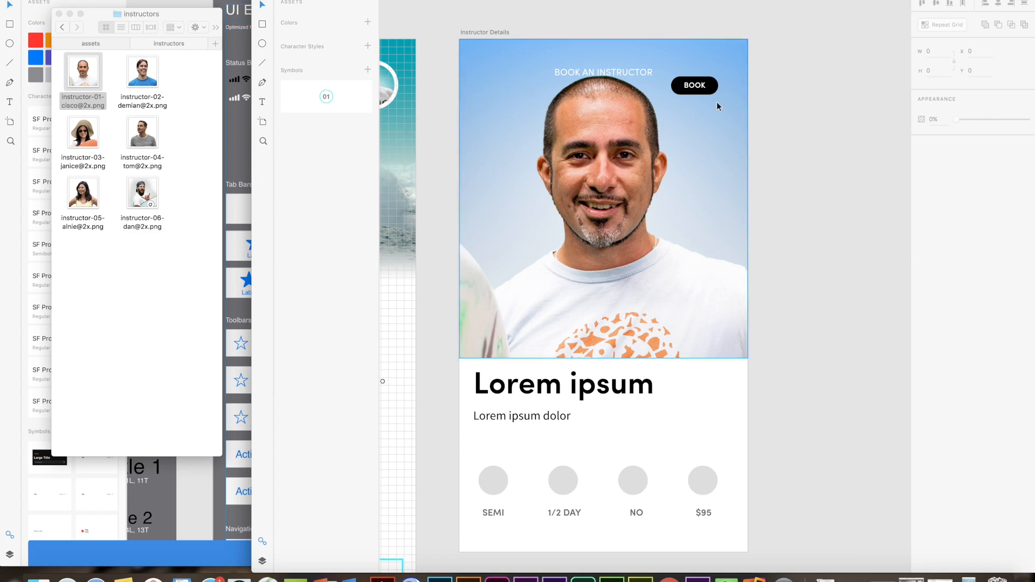
- Move the BOOK AN INSTRUCTOR text and the BOOK button slightly higher over the instructor photo
left_click(624, 76)
left_click_drag(623, 76, 621, 67)
left_click(711, 88)
left_click_drag(712, 89, 710, 75)
left_click(764, 99)
- Replace the large Lorem ipsum heading with the instructor name from instructors.txt in the copy folder
scroll(790, 145, "down", 3)
scroll(790, 150, "down", 2)
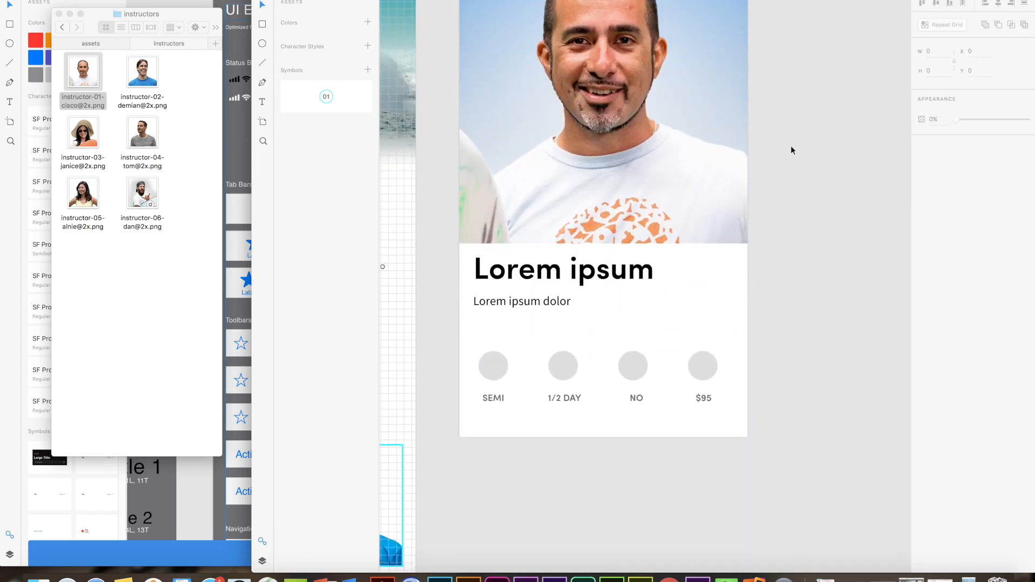
left_click(62, 28)
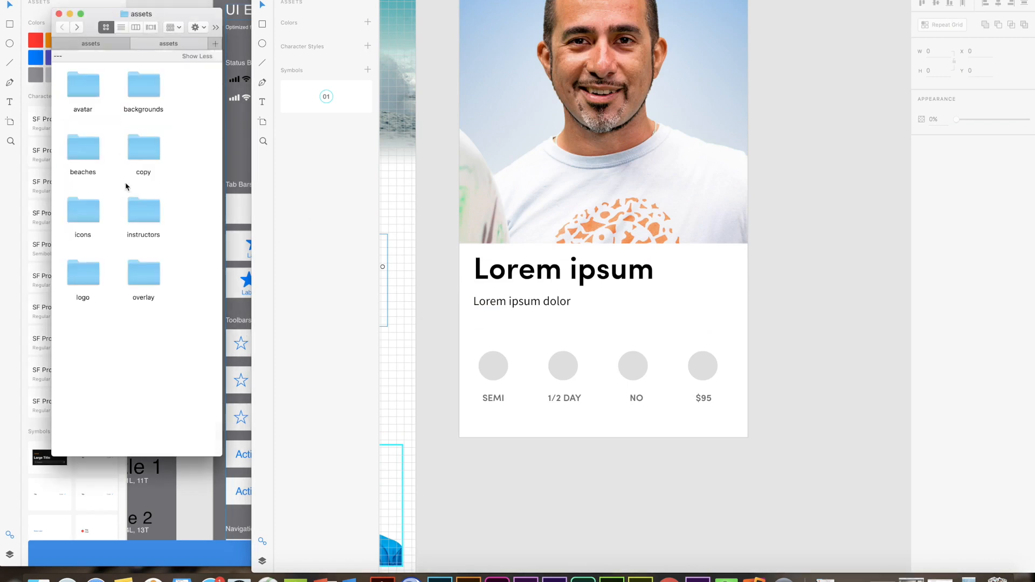
double_click(143, 154)
left_click_drag(143, 132, 548, 269)
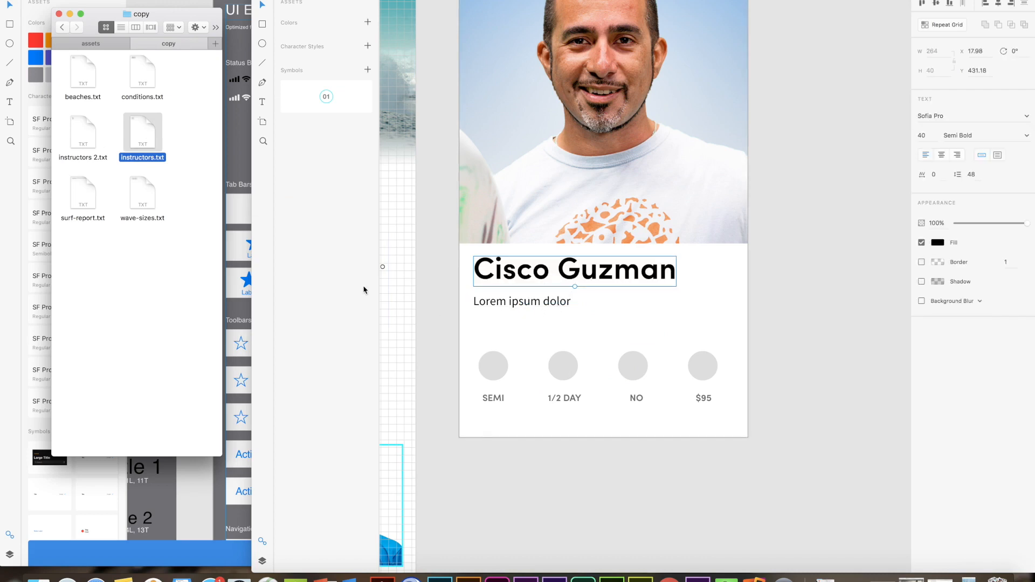
- Change the Lorem ipsum dolor line to "Los Angeles, CA" and shift it to about X 24, Y 477
left_click(501, 300)
double_click(533, 300)
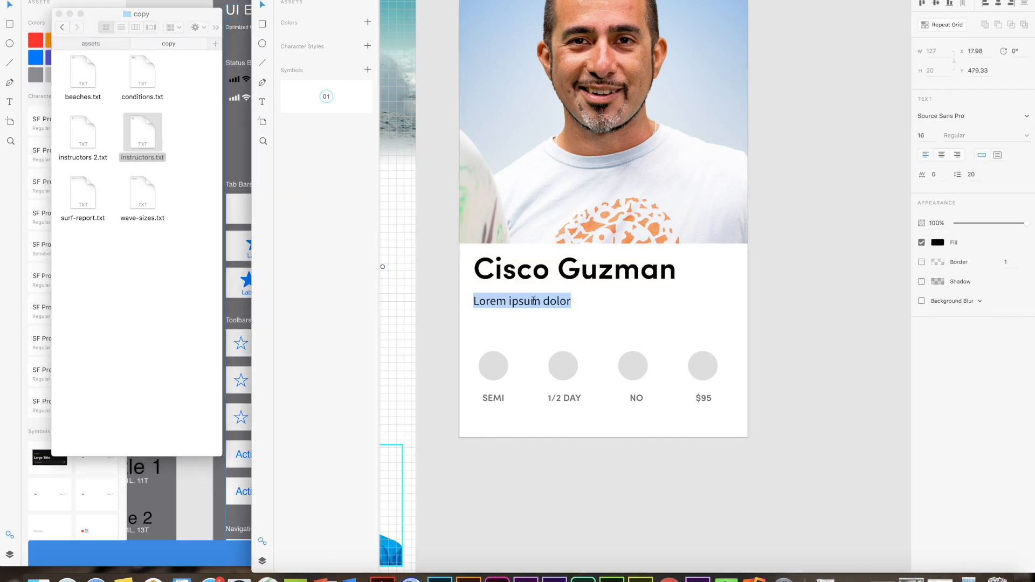
type("LOS")
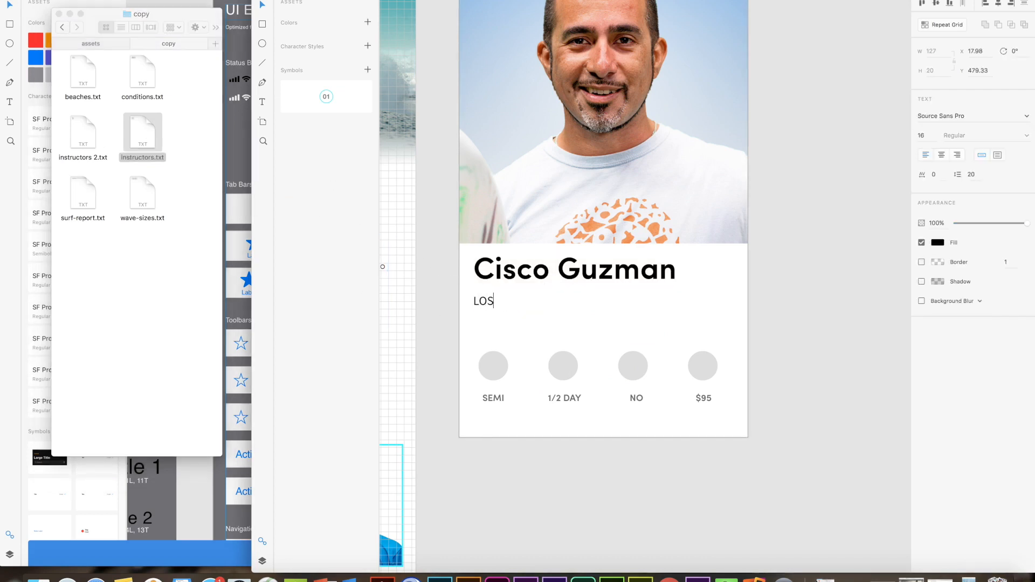
key("BackSpace")
key("BackSpace")
type("OS")
key("BackSpace")
key("BackSpace")
type("os Angeles, CA")
key("Escape")
left_click_drag(520, 303, 522, 300)
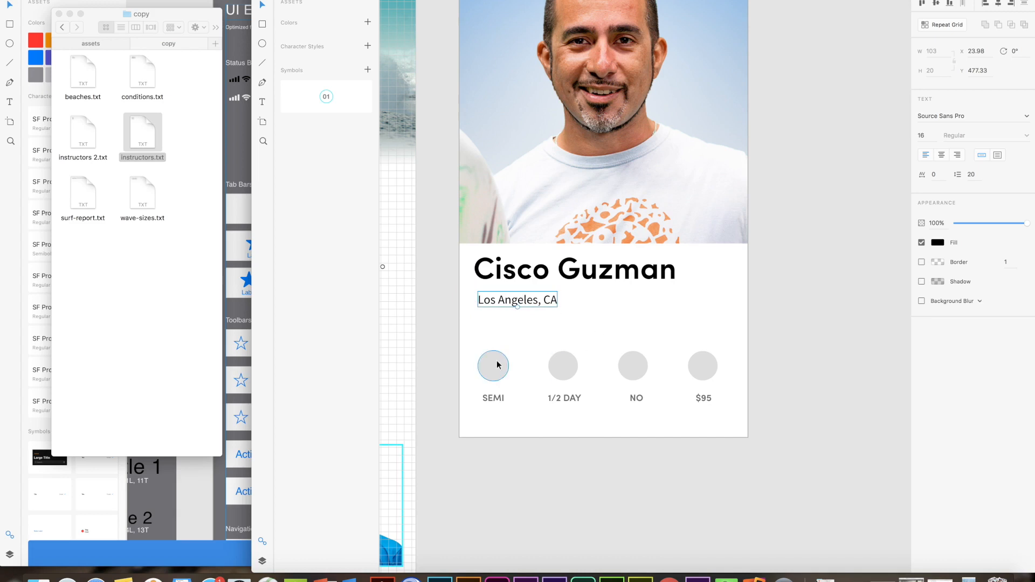
- Center the NO label under its circle and fill the four circles with the instructor-wave, instructor-clock, instructor-camera and instructor-cost SVG icons
left_click_drag(634, 395, 634, 401)
left_click(705, 398)
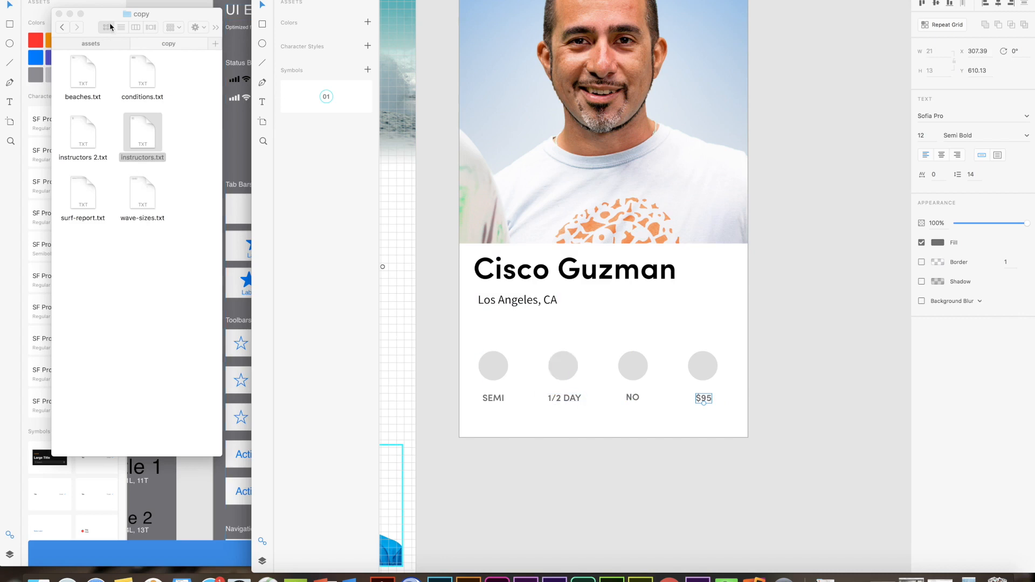
left_click(68, 27)
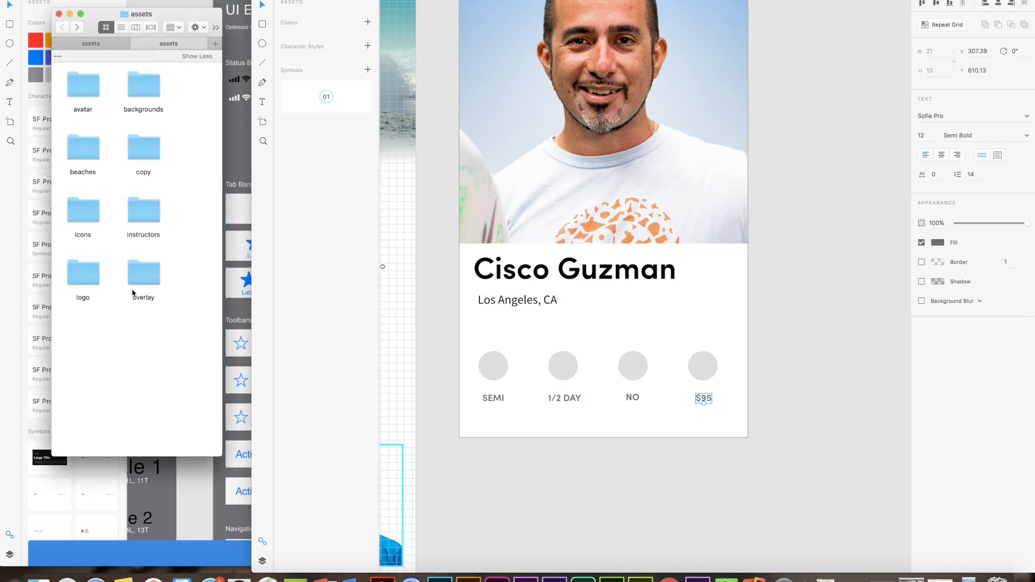
double_click(87, 217)
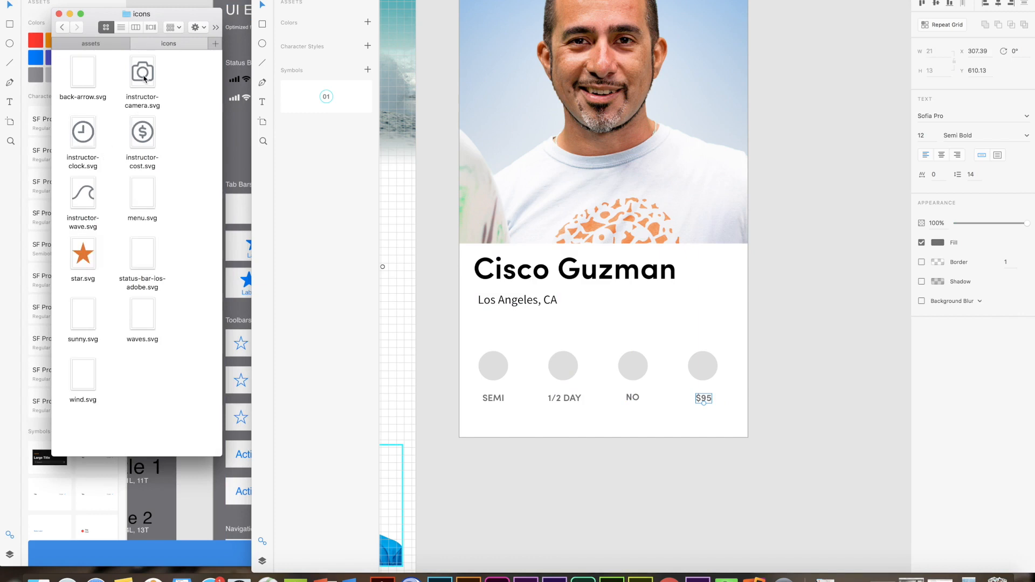
left_click_drag(143, 77, 635, 365)
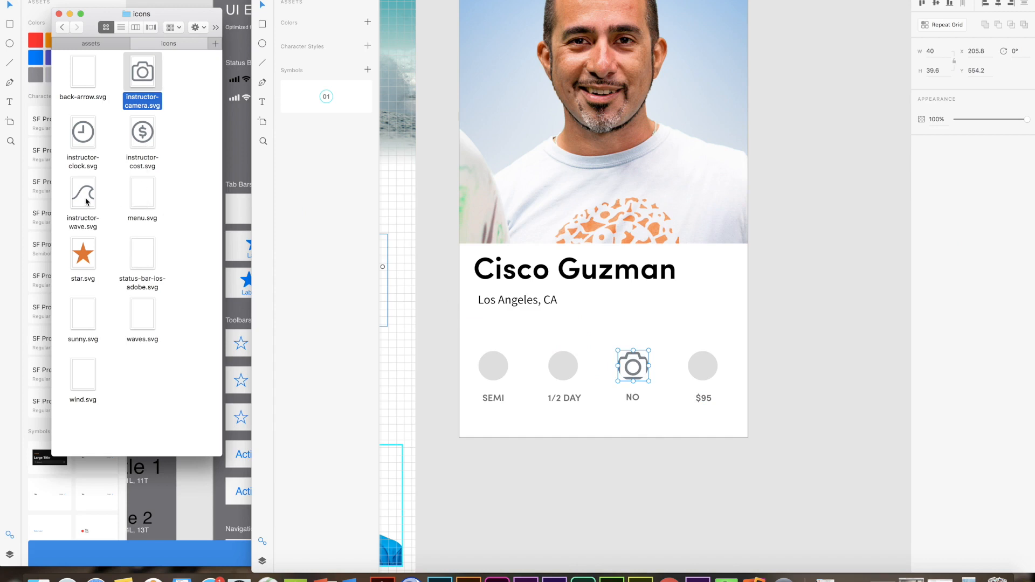
left_click_drag(143, 140, 702, 366)
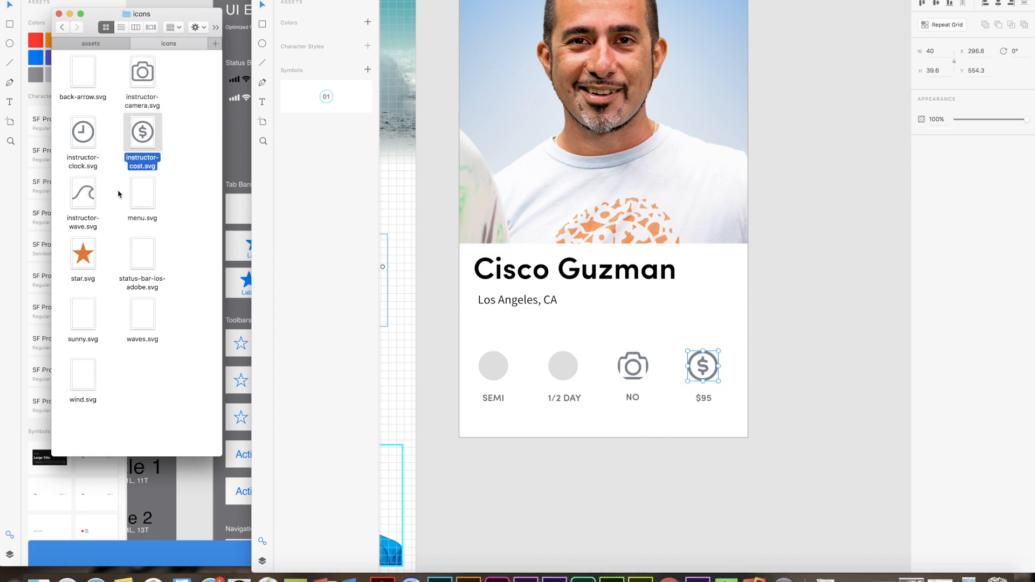
left_click_drag(83, 139, 565, 364)
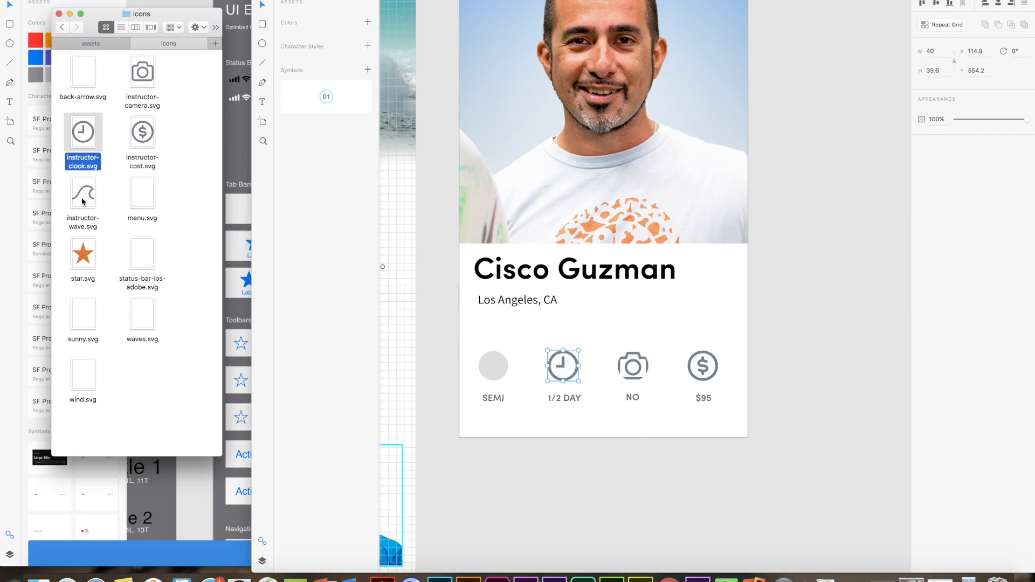
left_click_drag(83, 202, 493, 367)
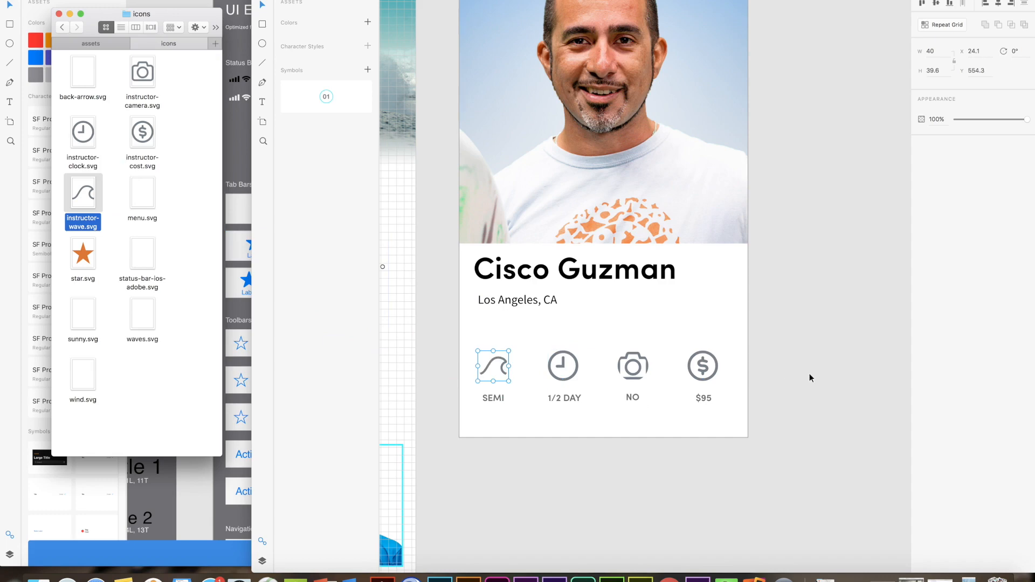
- Review the Home, Spots Nearby, Spot Details and Instructor Details artboards side by side
scroll(737, 335, "down", 5)
scroll(736, 334, "up", 5)
scroll(736, 336, "down", 5)
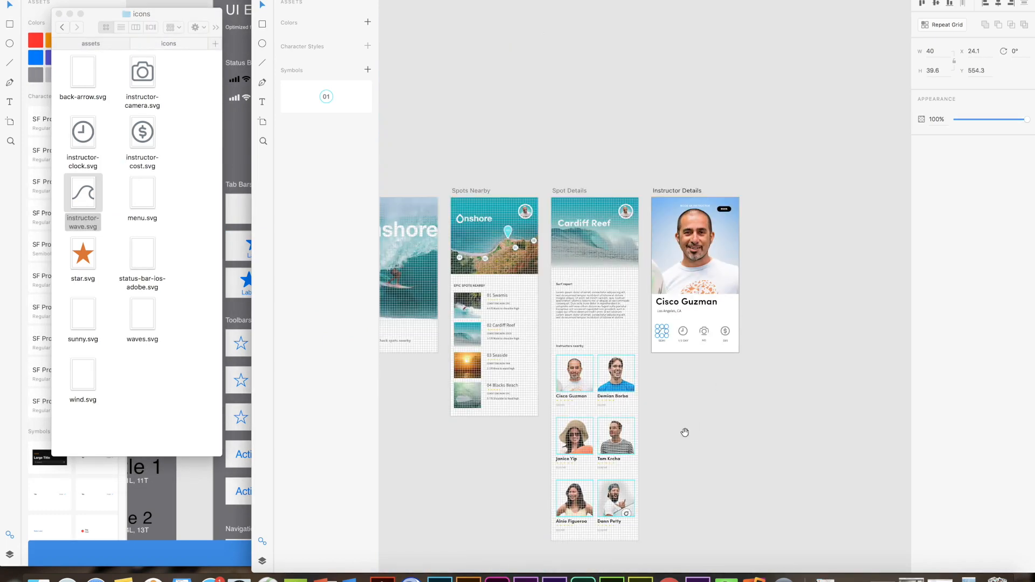
left_click_drag(684, 432, 781, 376)
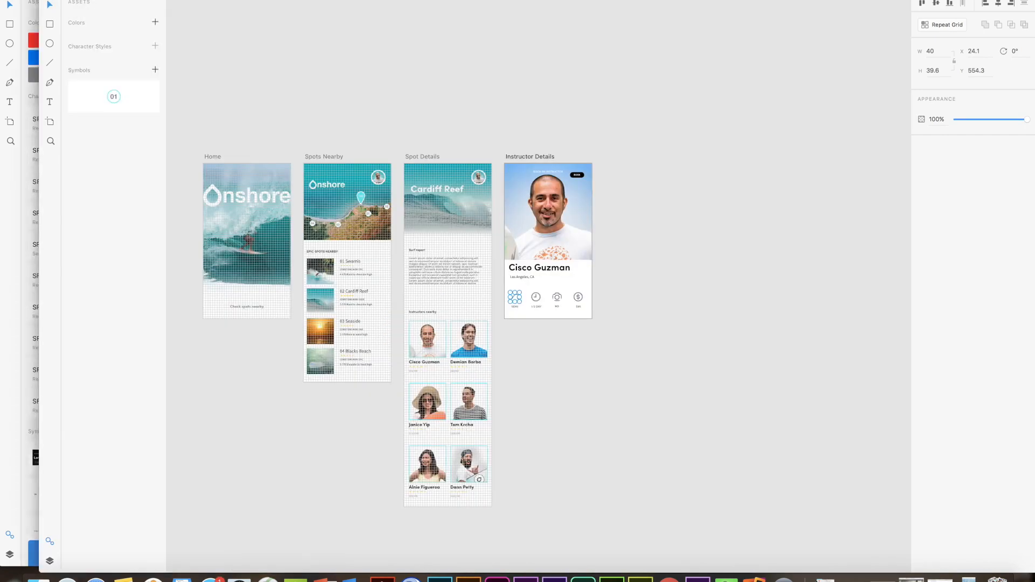
left_click(383, 75)
left_click_drag(324, 94, 426, 45)
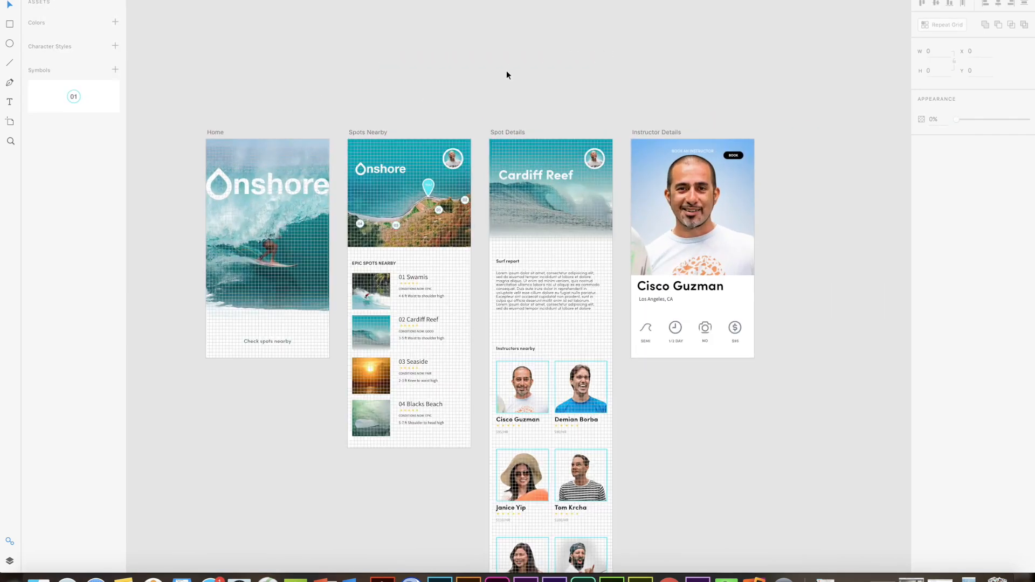
scroll(610, 103, "up", 3)
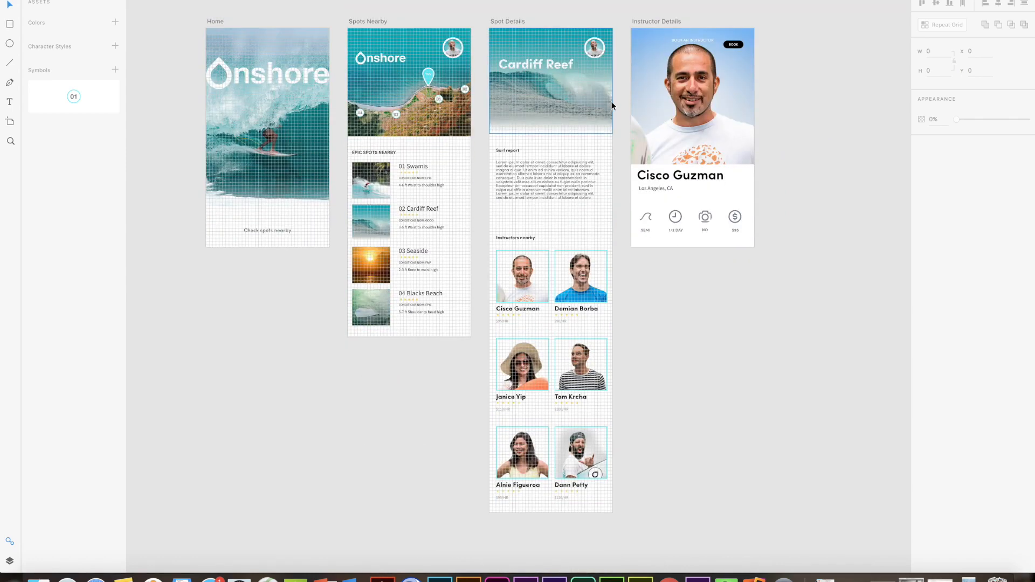
left_click_drag(826, 85, 653, 196)
scroll(660, 136, "up", 3)
- Try to place a copy of the Instructor Details artboard beside the original, undoing each move
left_click(418, 95)
left_click_drag(429, 94, 528, 101)
key("super+z")
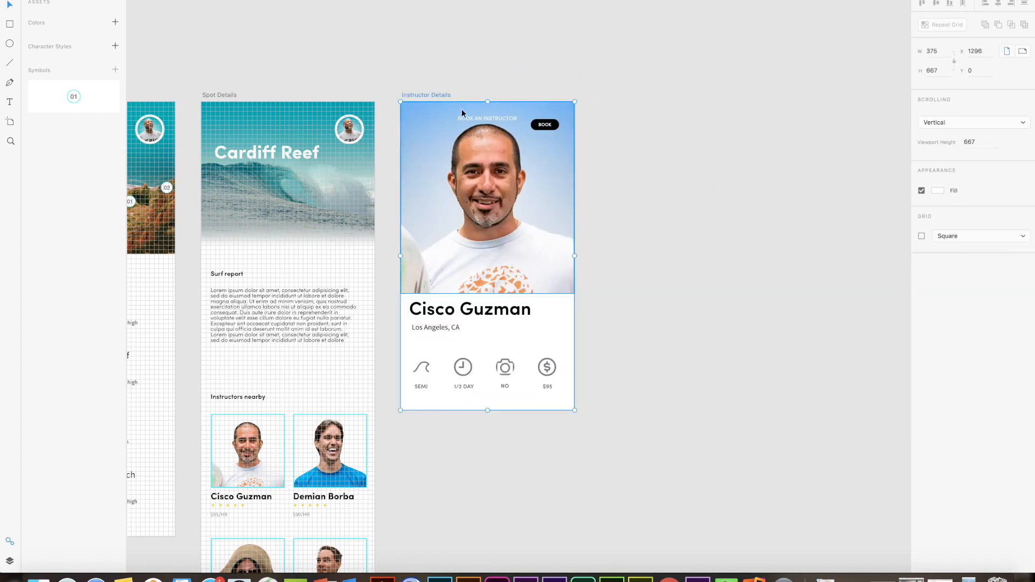
left_click_drag(428, 93, 629, 105)
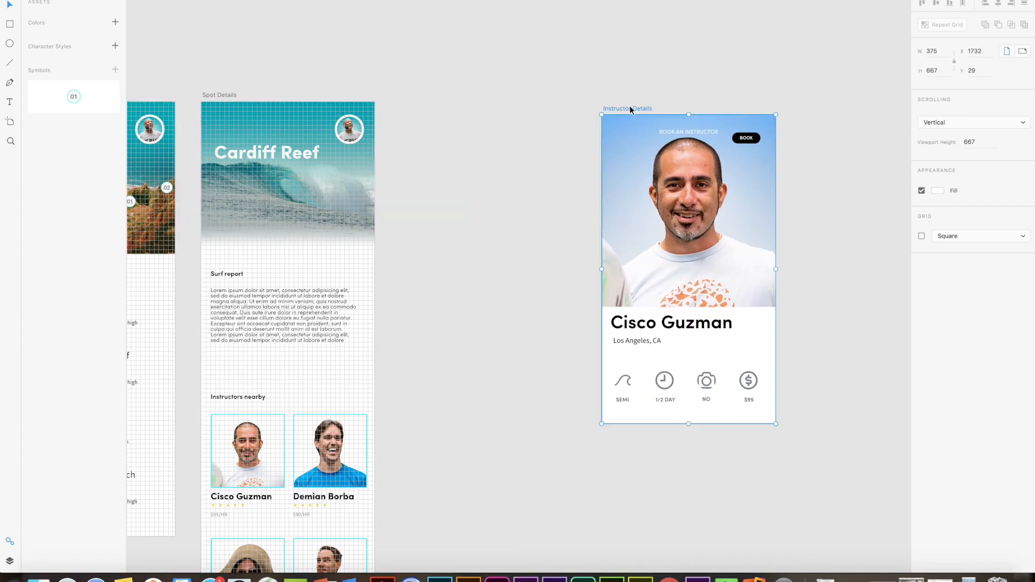
key("super+z")
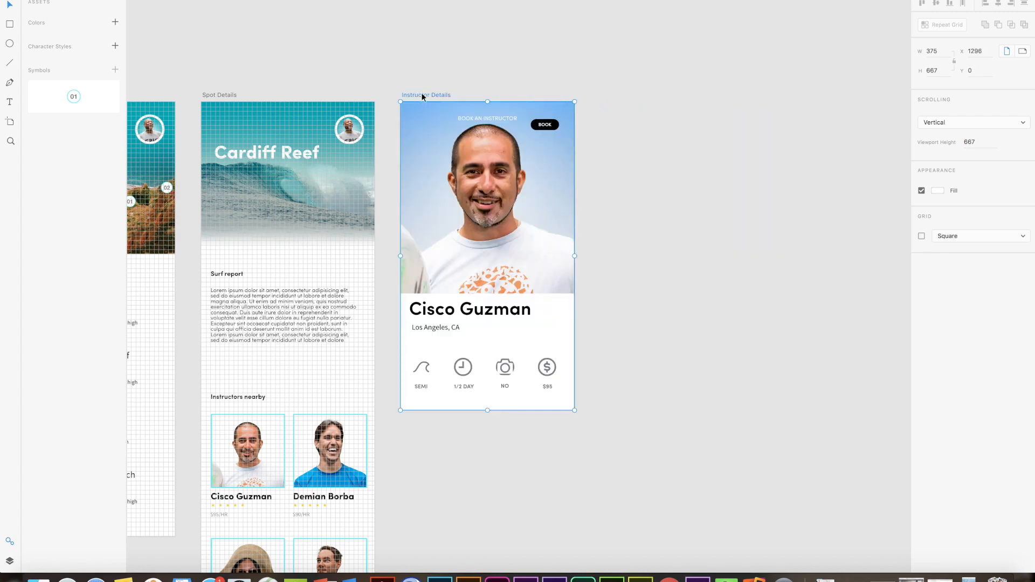
- Duplicate the Instructor Details artboard beside the original, with the copy at X 1728, Y 0
left_click_drag(422, 95, 622, 101)
left_click(668, 54)
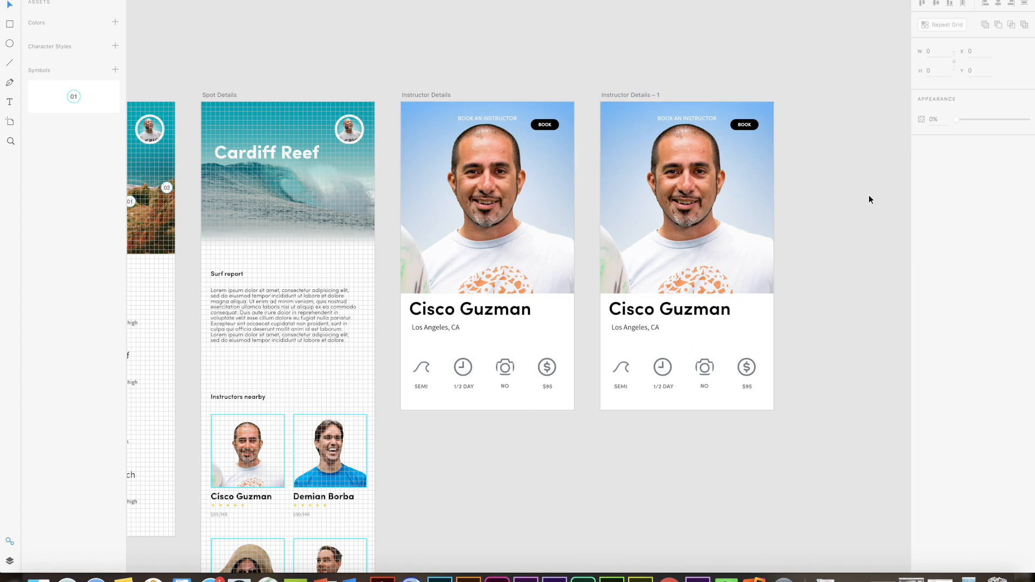
left_click_drag(856, 201, 722, 211)
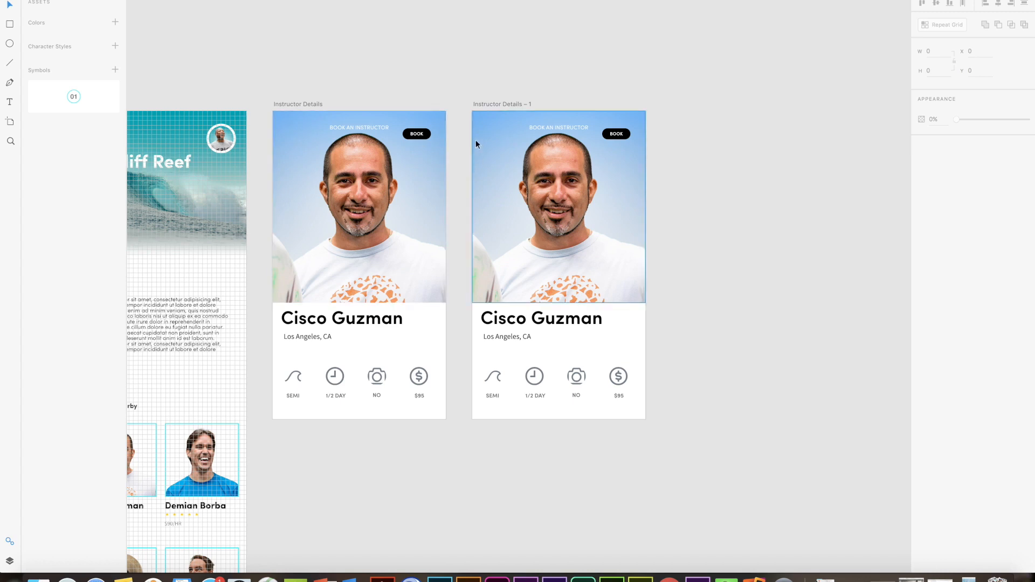
- Rename the duplicated artboard Instructor Booked
scroll(609, 207, "up", 5)
double_click(386, 13)
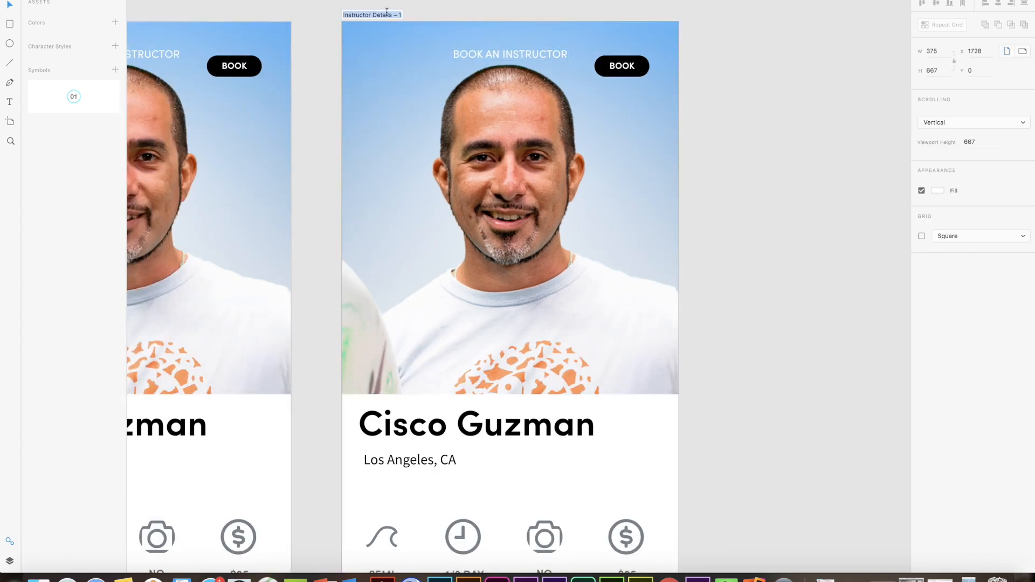
left_click_drag(372, 15, 409, 13)
type("Booked")
key("Return")
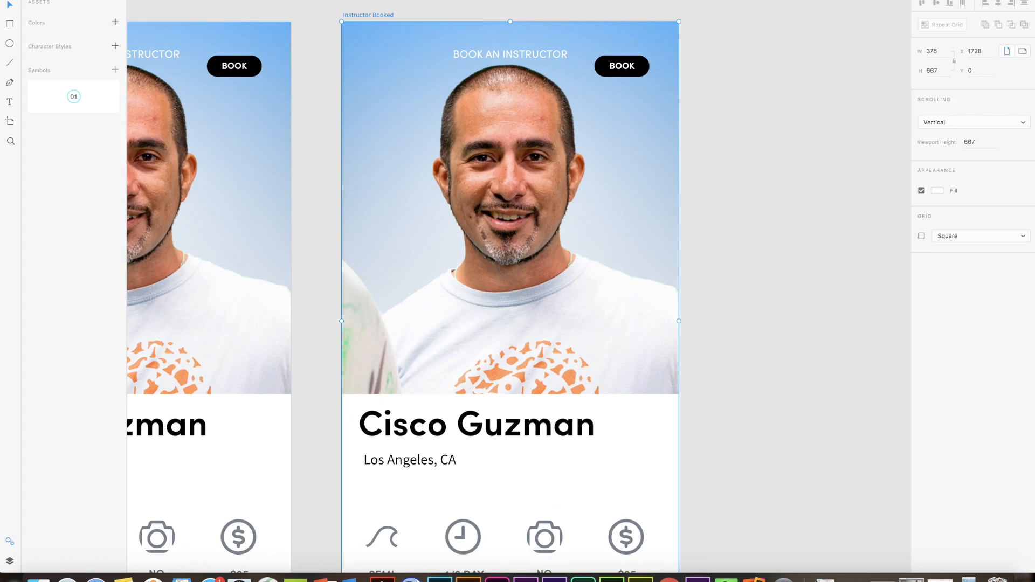
left_click(800, 146)
scroll(749, 175, "down", 2)
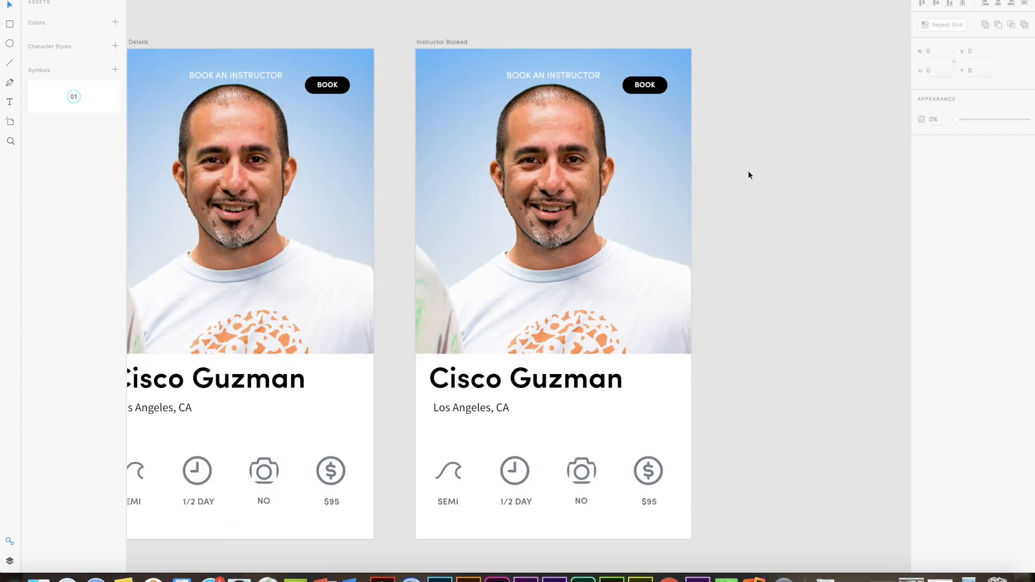
- Cover the Instructor Booked artboard with a borderless 375 by 667 white rectangle at X 0, Y 0
left_click(10, 24)
left_click_drag(416, 50, 692, 540)
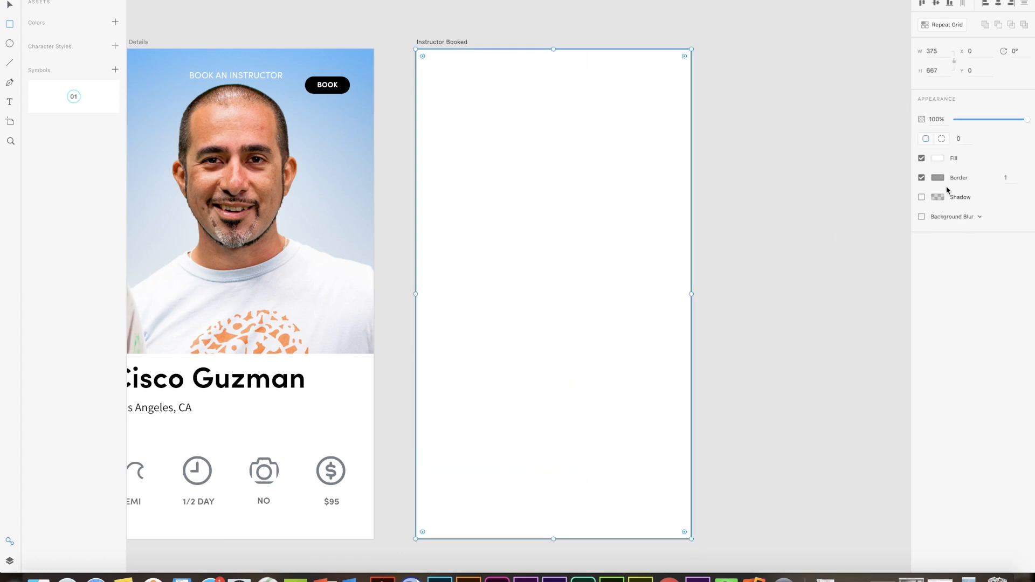
left_click(921, 178)
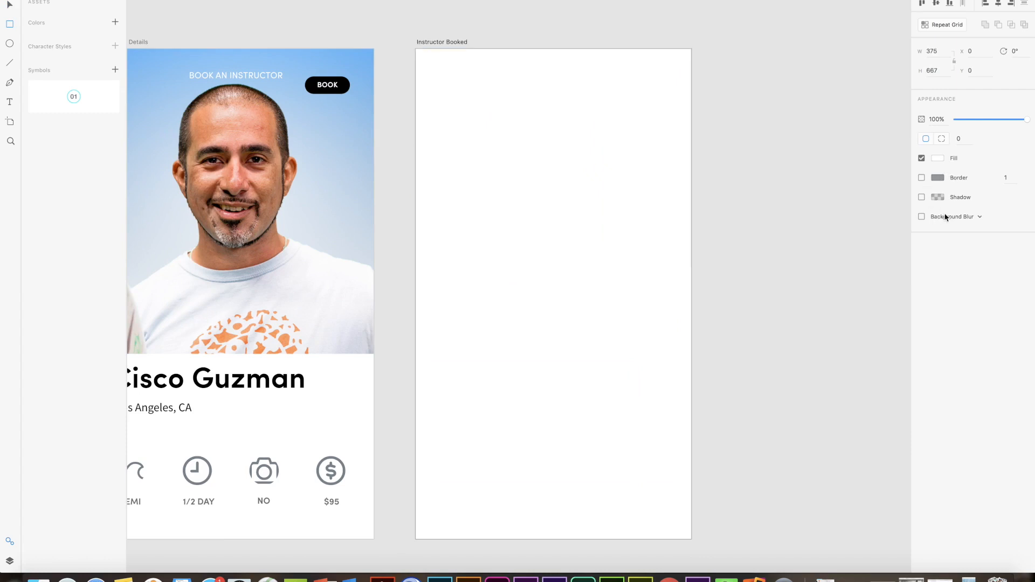
- Apply a Background Blur to the covering rectangle with blur amount 13 and brightness -9
left_click(980, 218)
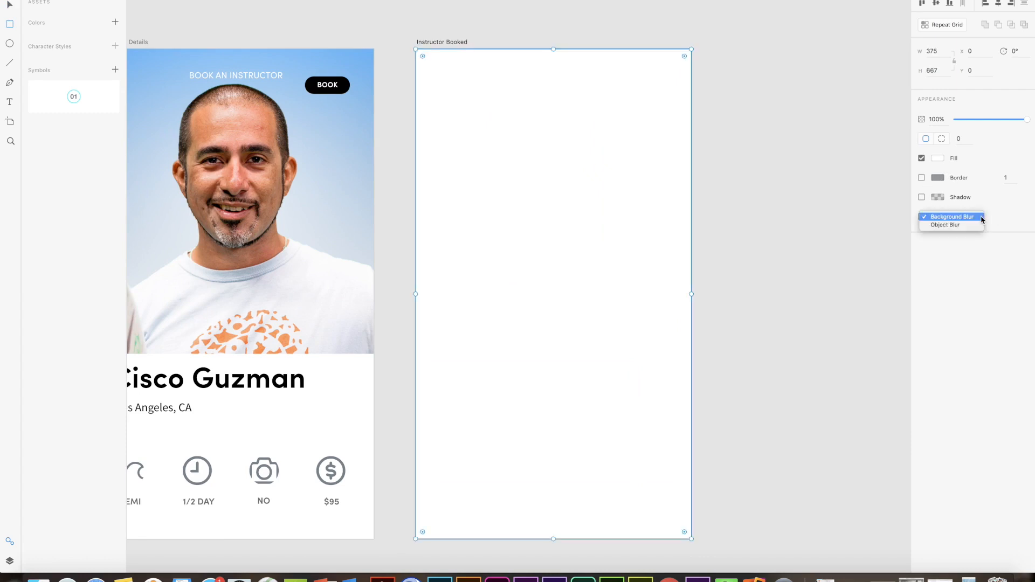
left_click(980, 218)
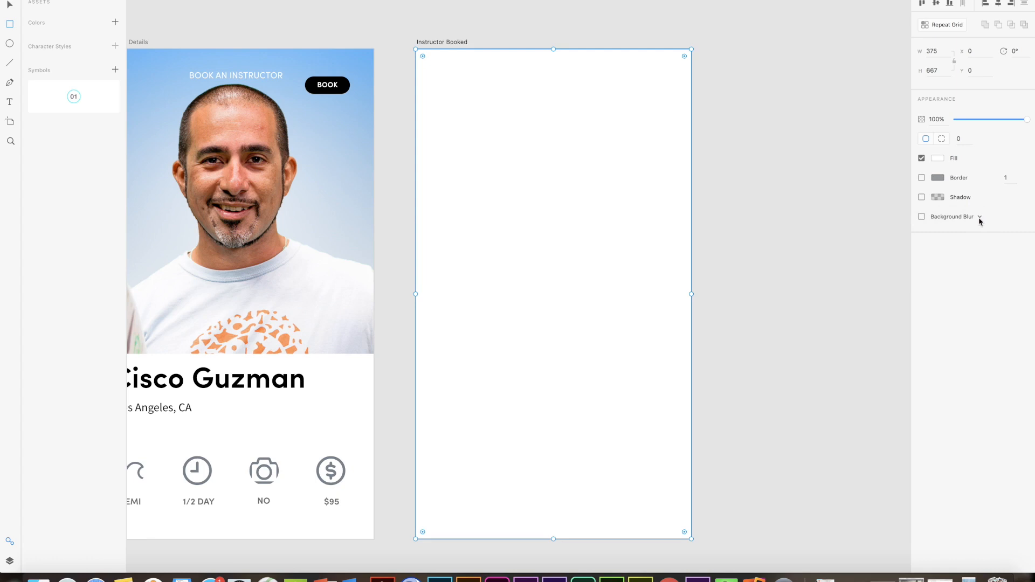
left_click(921, 217)
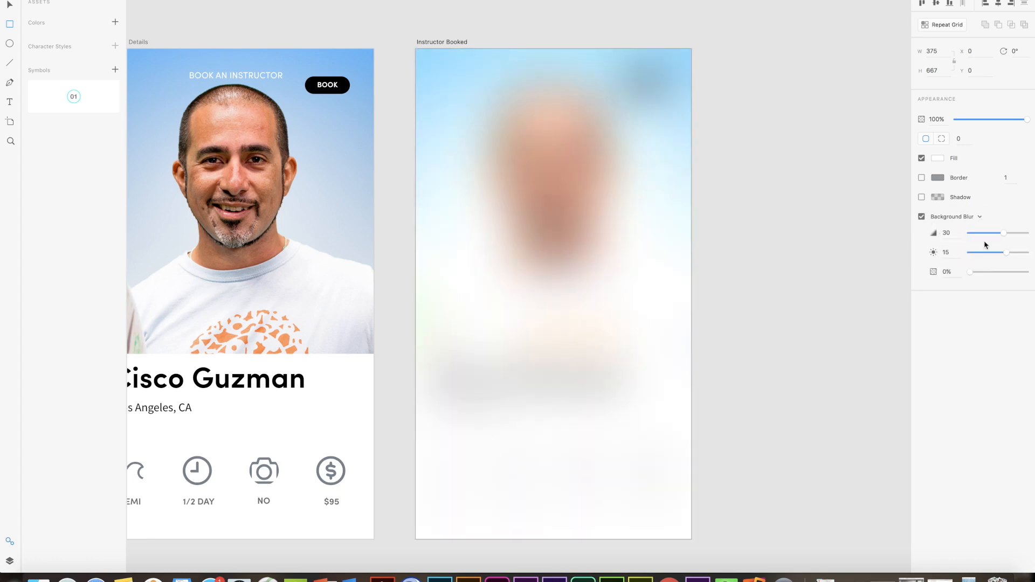
left_click_drag(1000, 235, 994, 257)
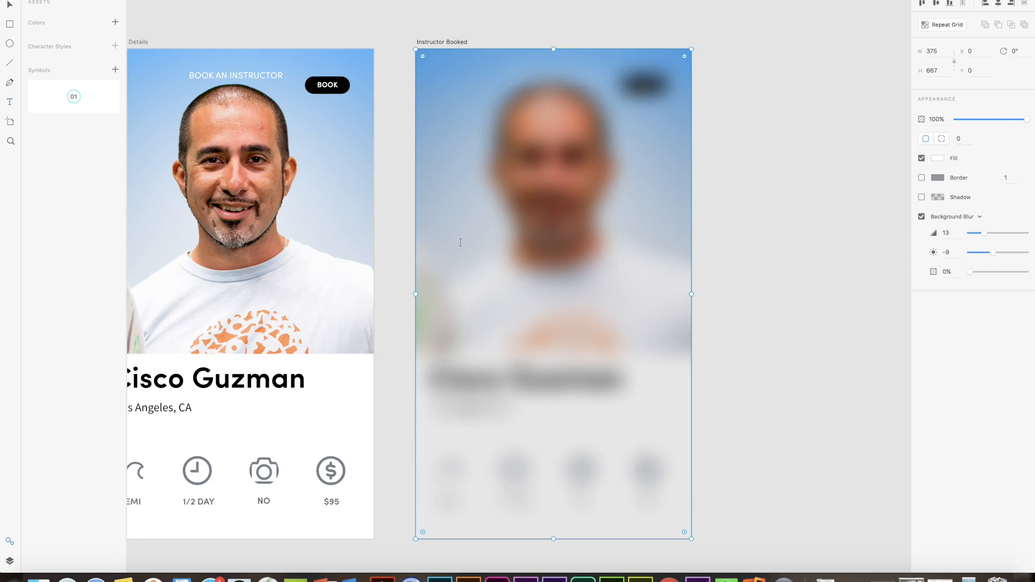
- Add the text INSTRUCTOR BOOKED over the blurred photo and centre it horizontally on the artboard
left_click(553, 281)
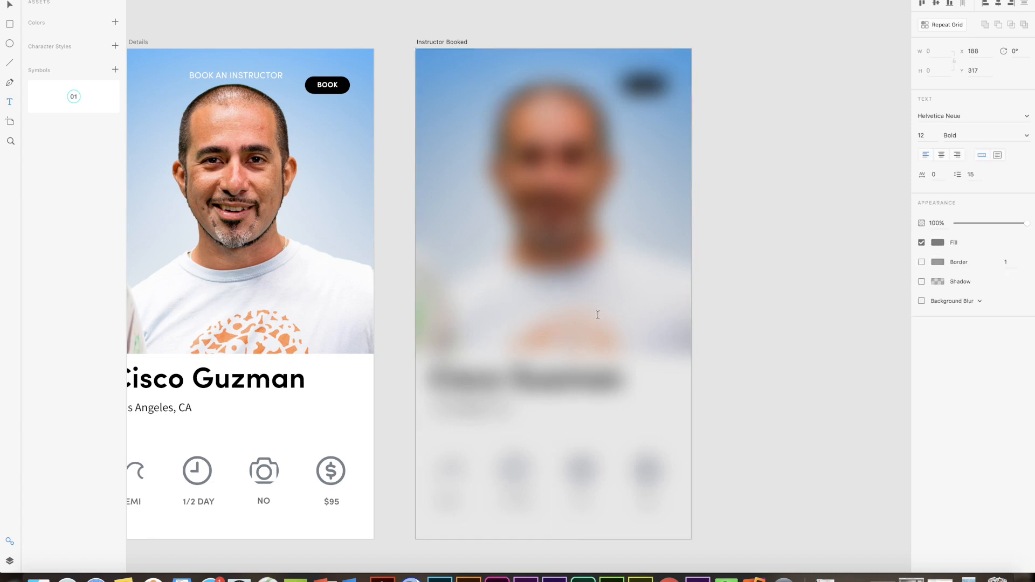
type("INSTRUCTOR BOOKED")
left_click(8, 6)
left_click_drag(593, 276, 557, 277)
- Set the INSTRUCTOR BOOKED text size to 27 and move it back inside the artboard at X 30, Y 283
left_click(926, 135)
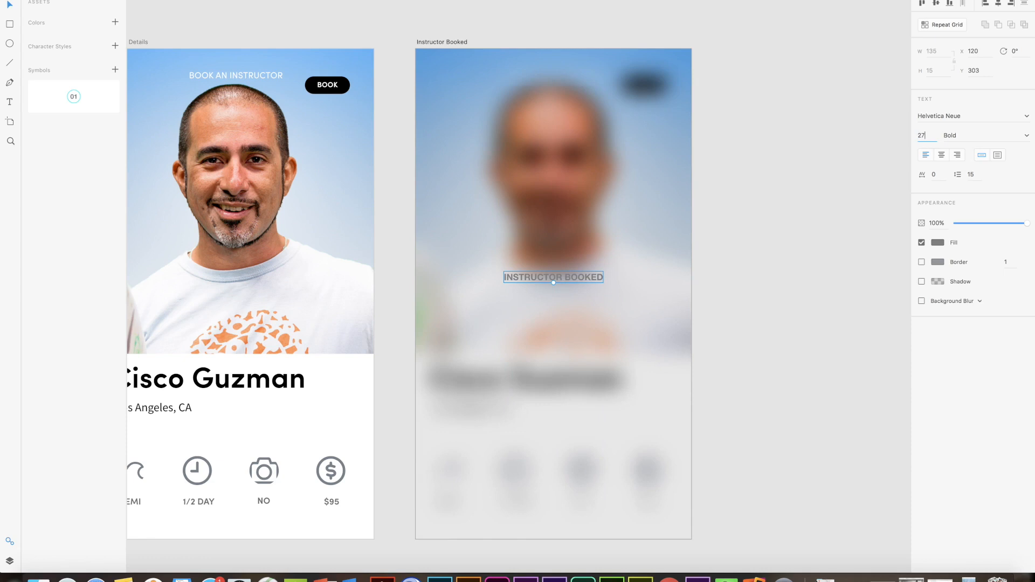
type("27")
key("Return")
left_click_drag(630, 279, 562, 270)
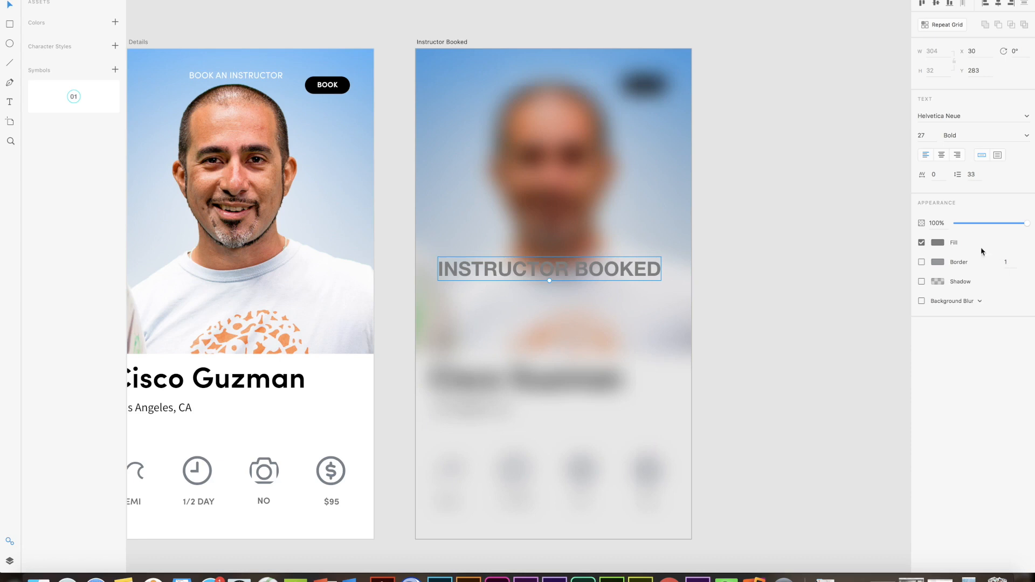
- Make the INSTRUCTOR BOOKED text white with a drop shadow and reposition it at X 36, Y 267
left_click(937, 242)
left_click_drag(831, 199, 777, 158)
left_click_drag(584, 267, 588, 258)
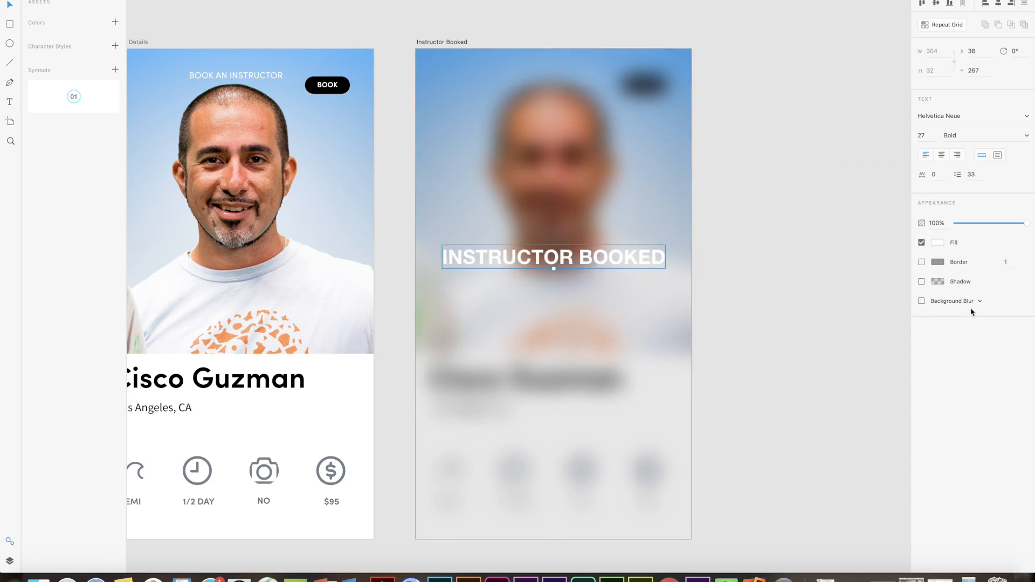
left_click(922, 282)
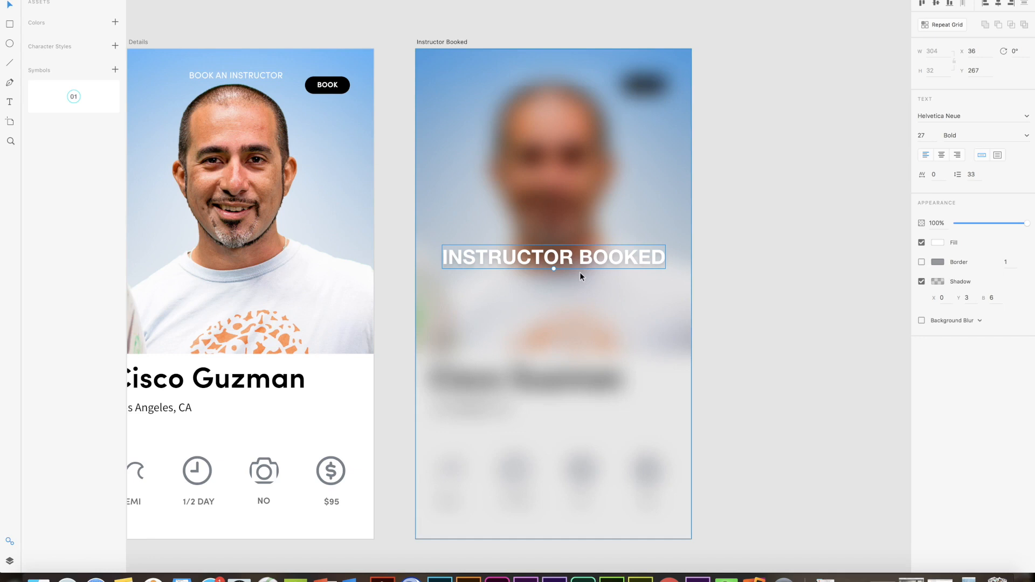
- Copy the black BOOK button from Instructor Details and place it centred below the INSTRUCTOR BOOKED heading
left_click(334, 86)
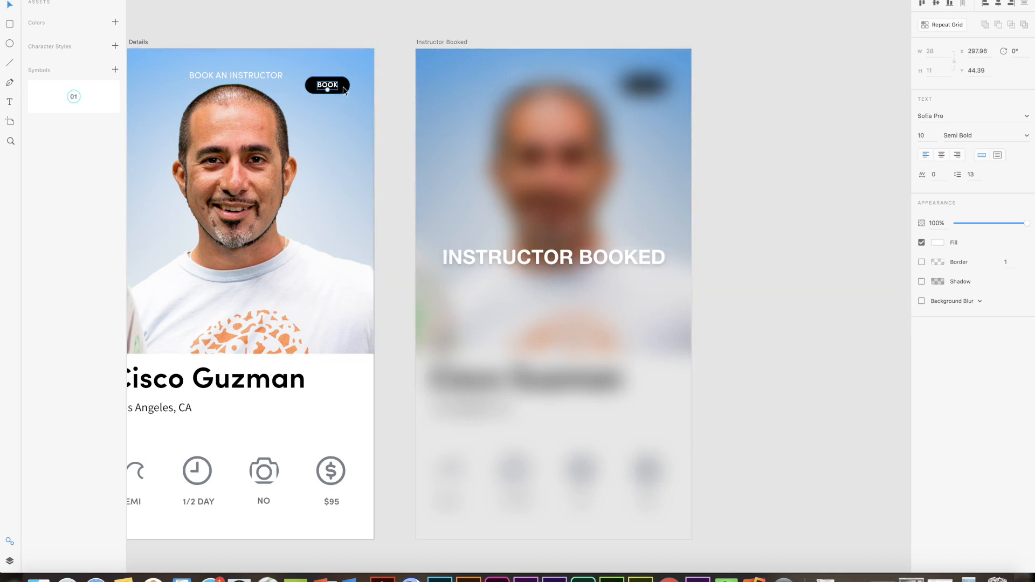
left_click(344, 91, "shift")
key("super+c")
left_click(526, 306)
key("super+v")
left_click_drag(638, 87, 589, 293)
- Change the copied button's label to Lets Surf and centre the text inside the black pill
scroll(547, 298, "up", 5)
double_click(543, 291)
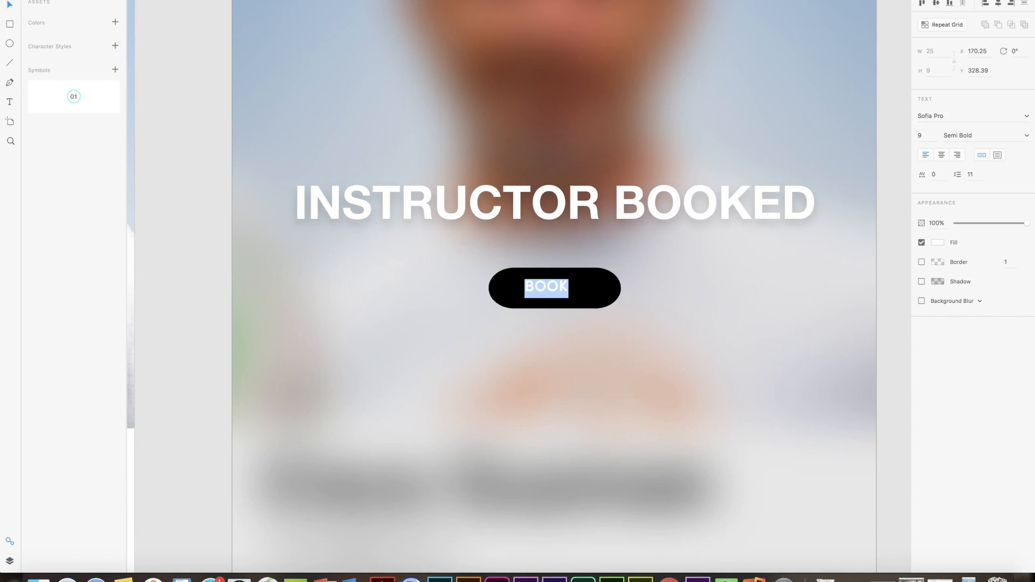
type("LE")
key("BackSpace")
type("ets Surf")
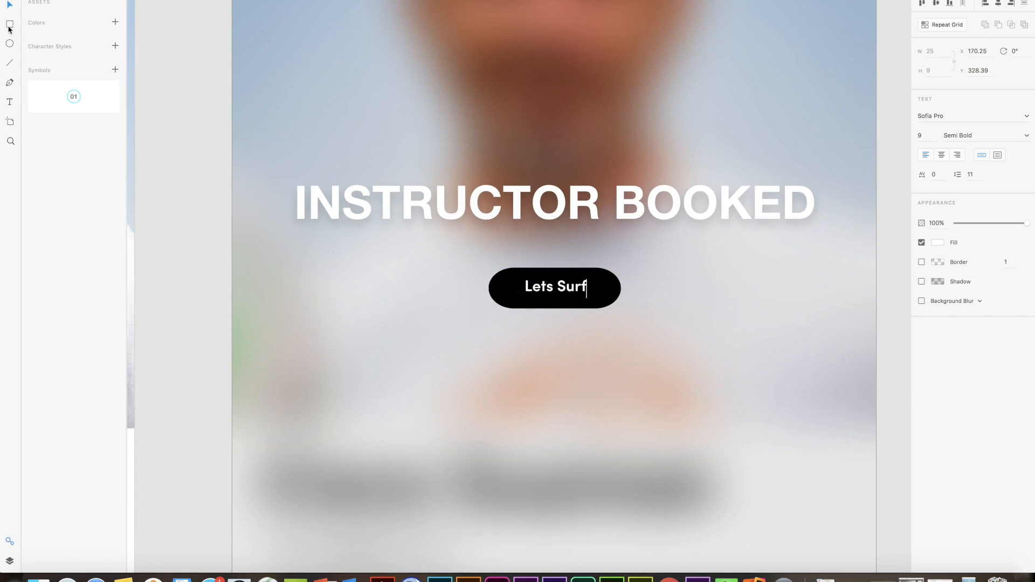
left_click(10, 5)
left_click_drag(567, 291, 567, 294)
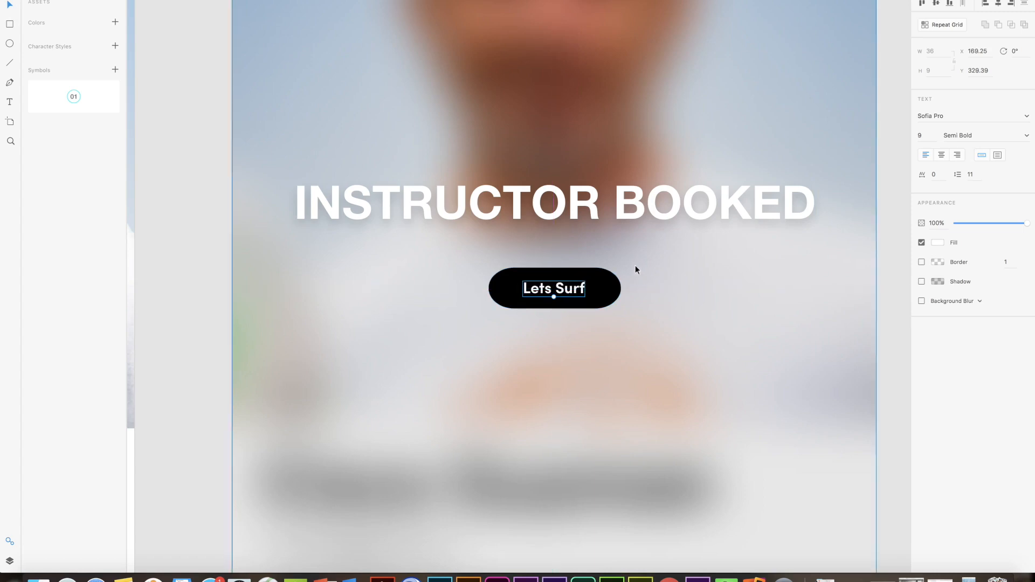
- Turn off the square layout grid on the Spot Details, Spots Nearby and Home artboards
scroll(626, 268, "down", 5)
left_click_drag(469, 487, 585, 443)
left_click(788, 290)
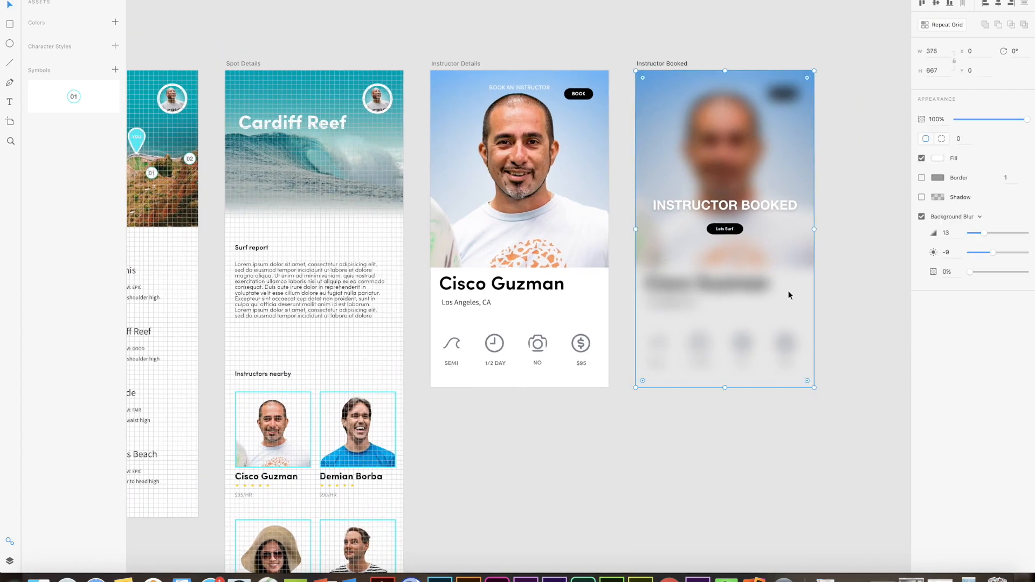
left_click(863, 349)
scroll(556, 383, "down", 4)
left_click_drag(564, 450, 639, 301)
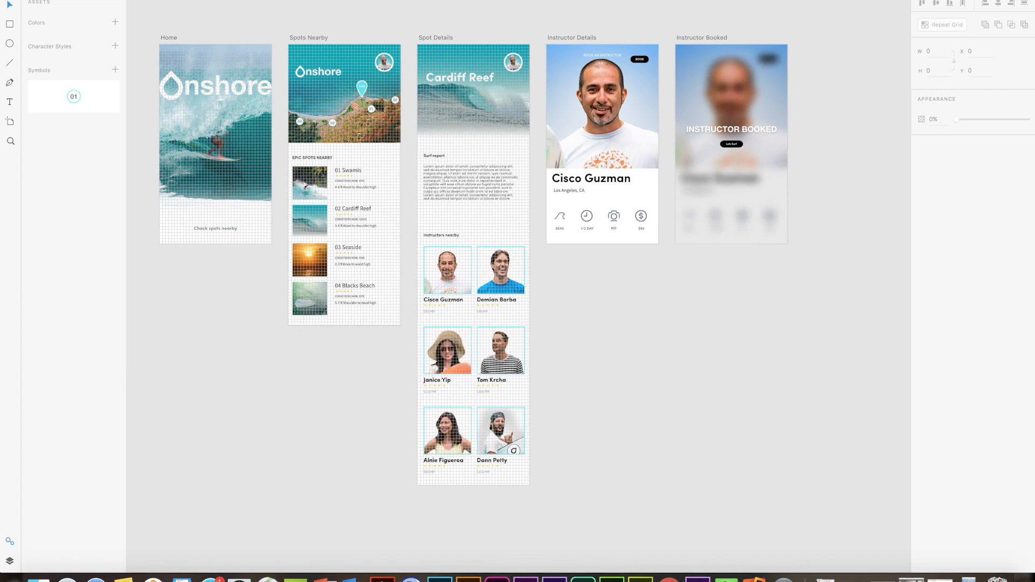
left_click(571, 36)
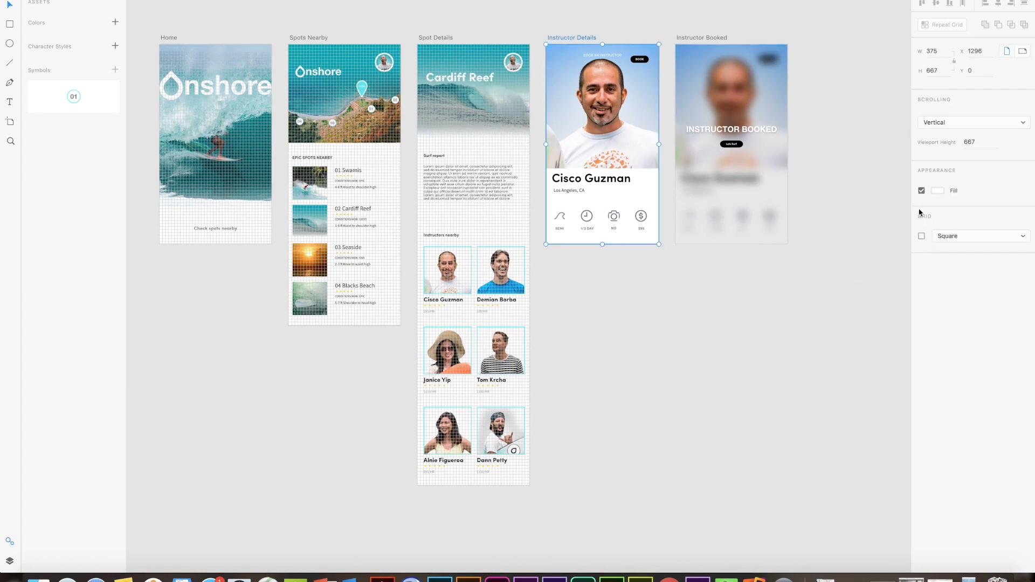
left_click(438, 37)
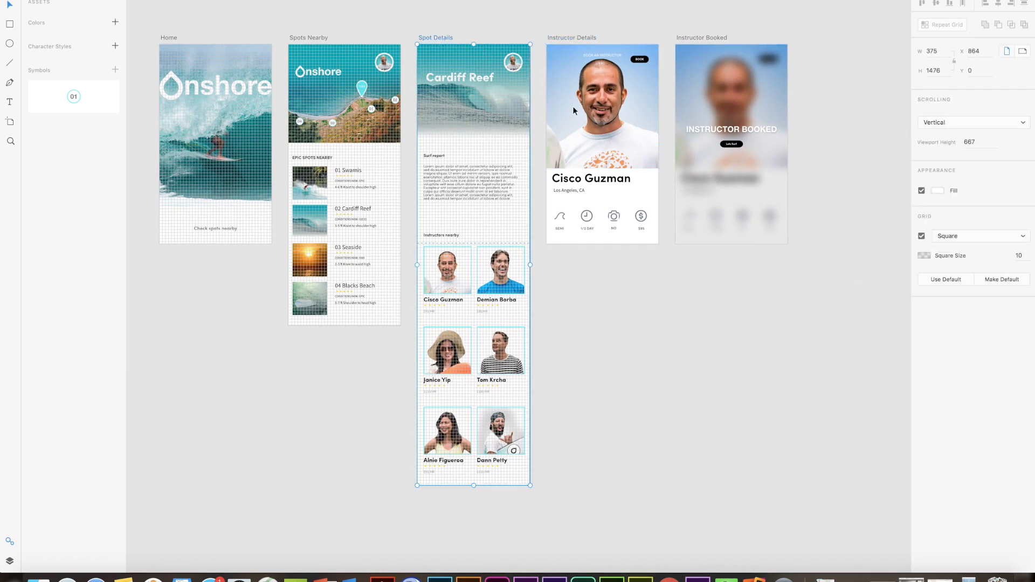
left_click(921, 235)
left_click(302, 38)
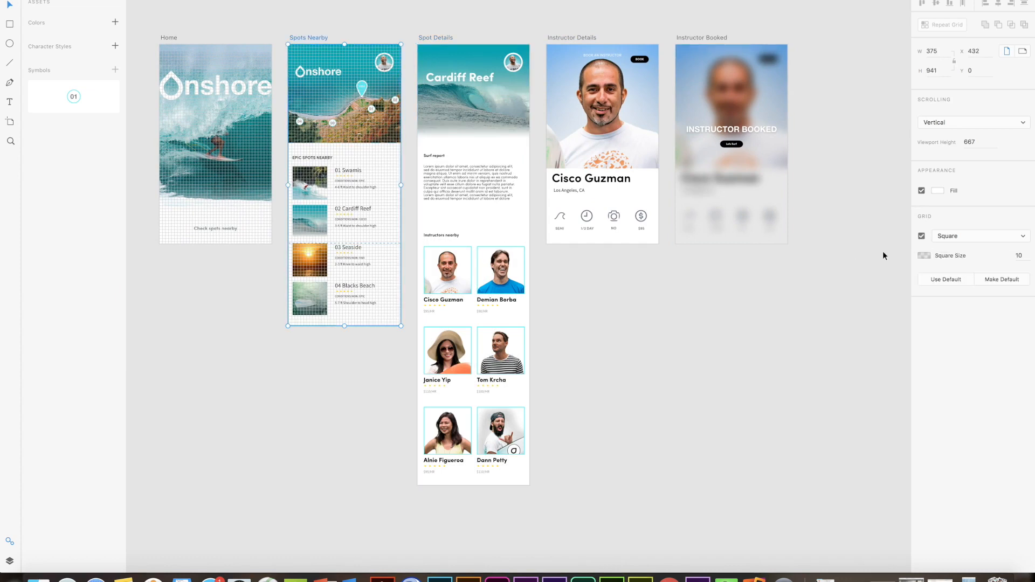
left_click(921, 235)
left_click(169, 38)
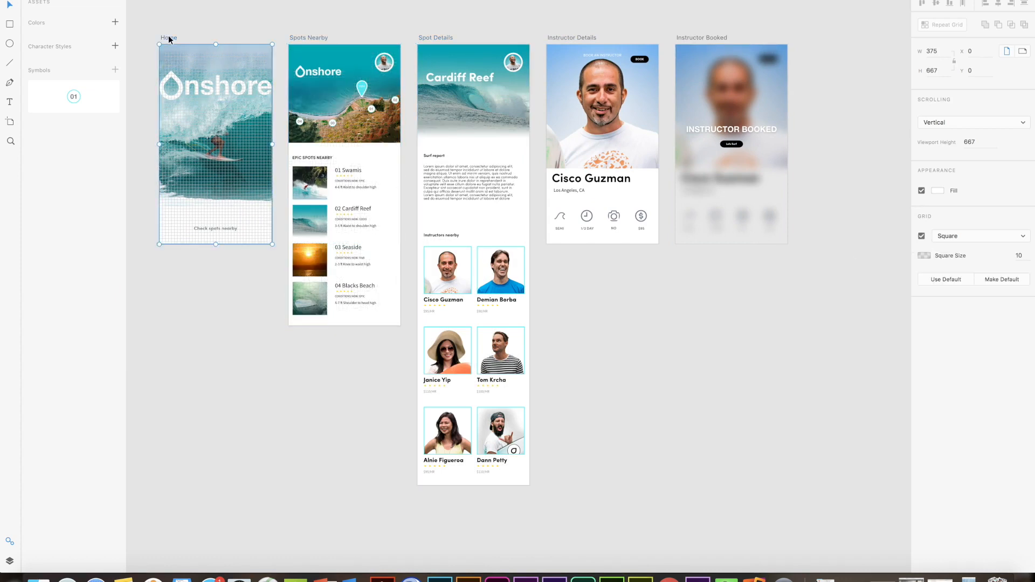
left_click(921, 236)
left_click(785, 282)
- Switch to prototyping and link the Check spots nearby text on Home to the Spots Nearby artboard
scroll(649, 305, "up", 1)
scroll(648, 306, "down", 1)
left_click_drag(612, 308, 641, 308)
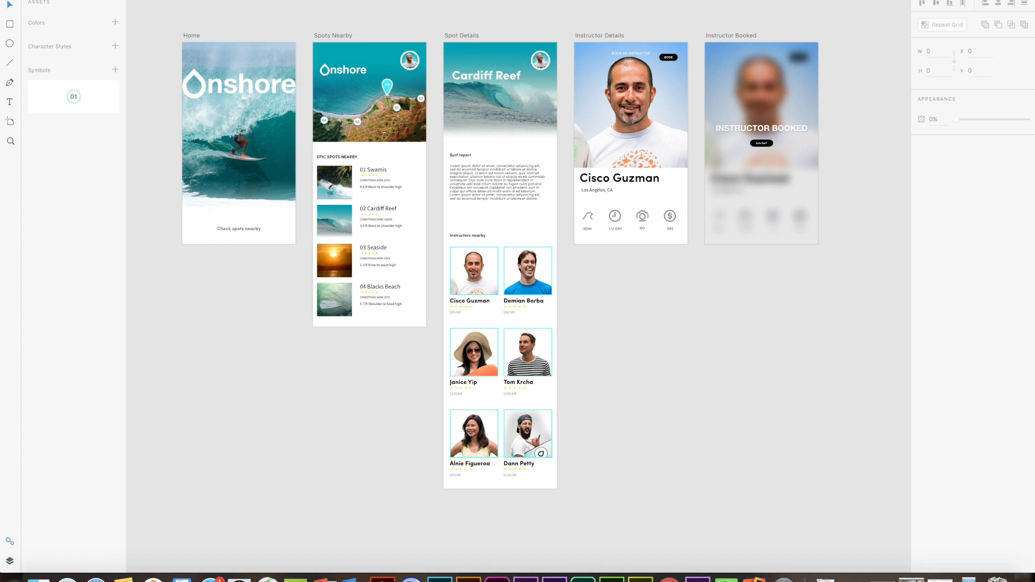
key("ctrl+Tab")
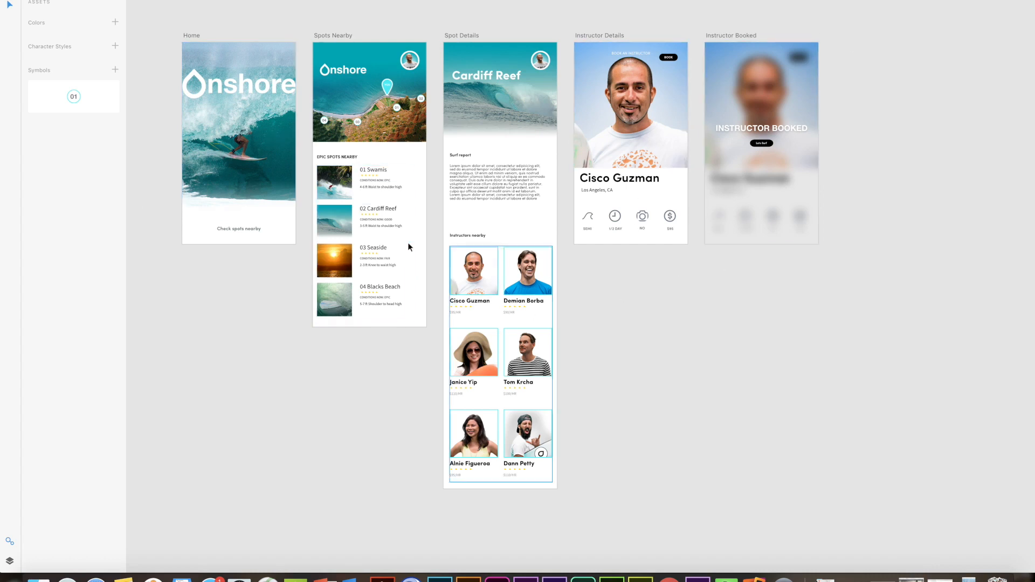
left_click(245, 228)
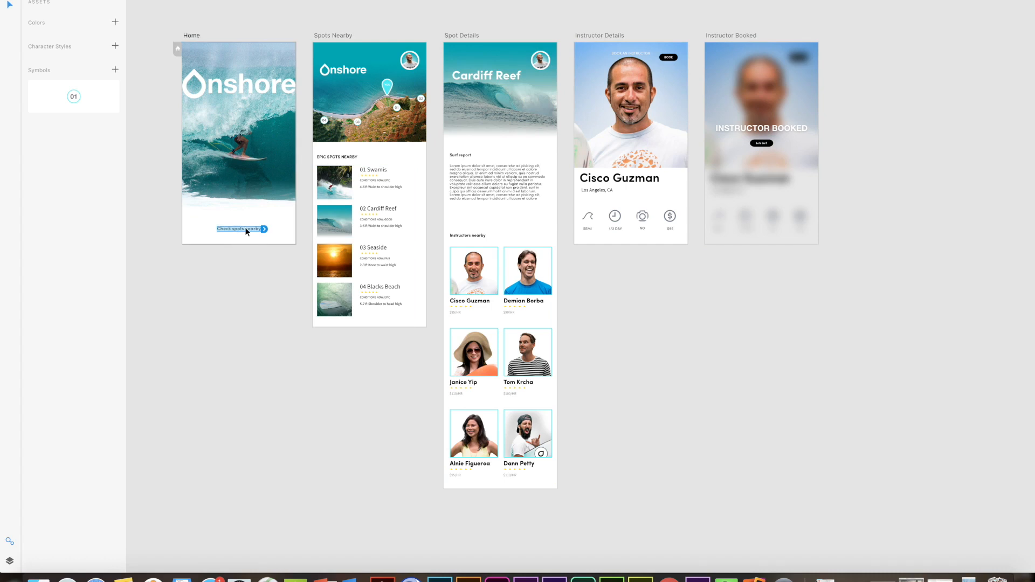
left_click_drag(274, 229, 319, 153)
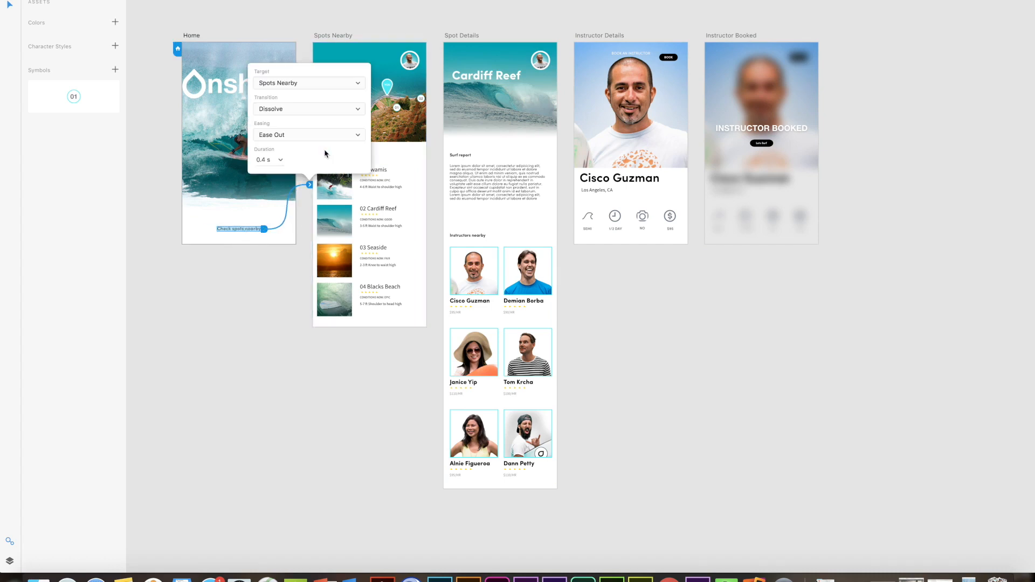
- Configure the Home link with a Dissolve transition, Ease In easing and a 0.4 s duration
left_click(316, 110)
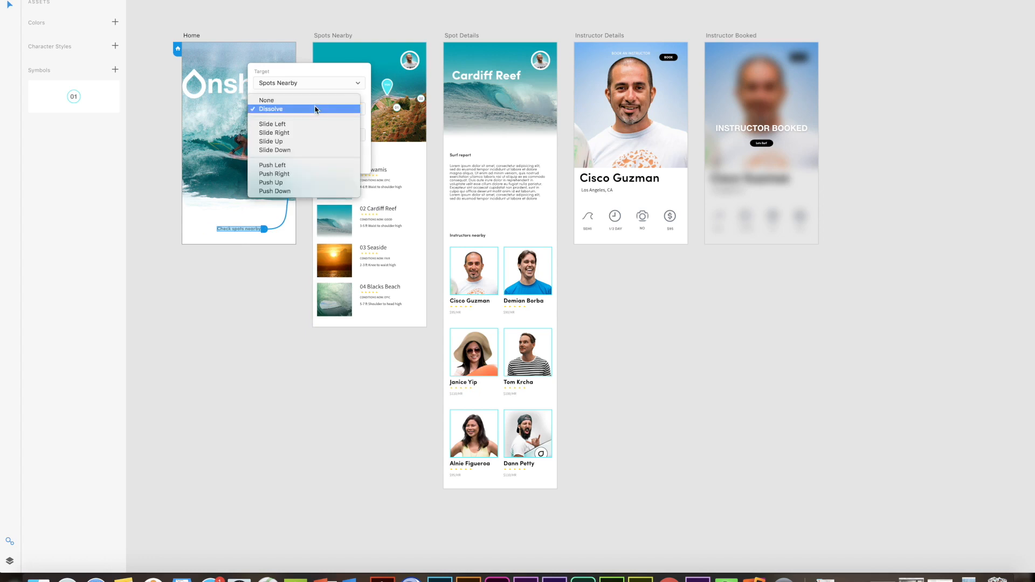
left_click(315, 110)
left_click(313, 135)
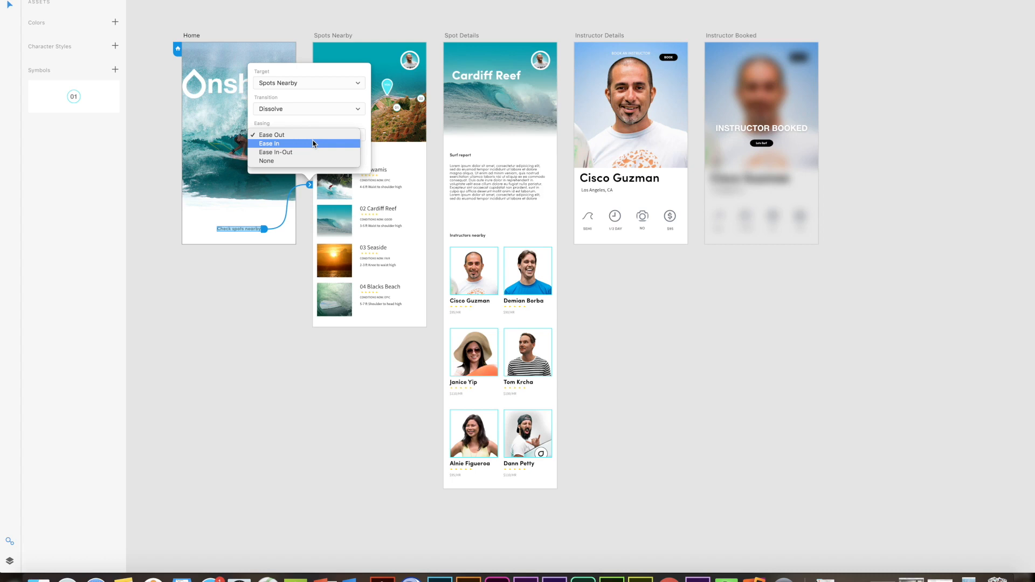
left_click(314, 143)
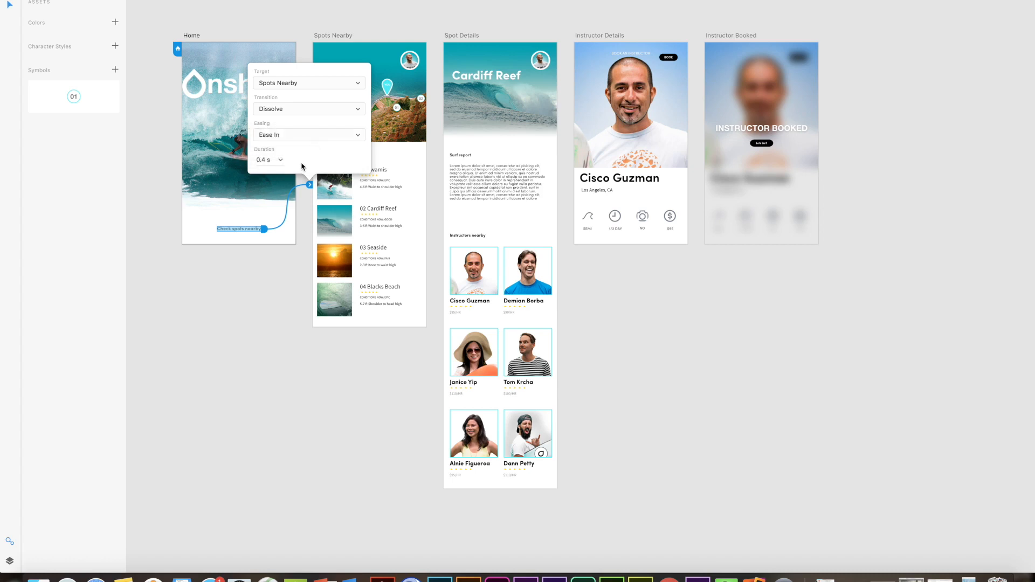
left_click(281, 160)
left_click(294, 163)
left_click(299, 276)
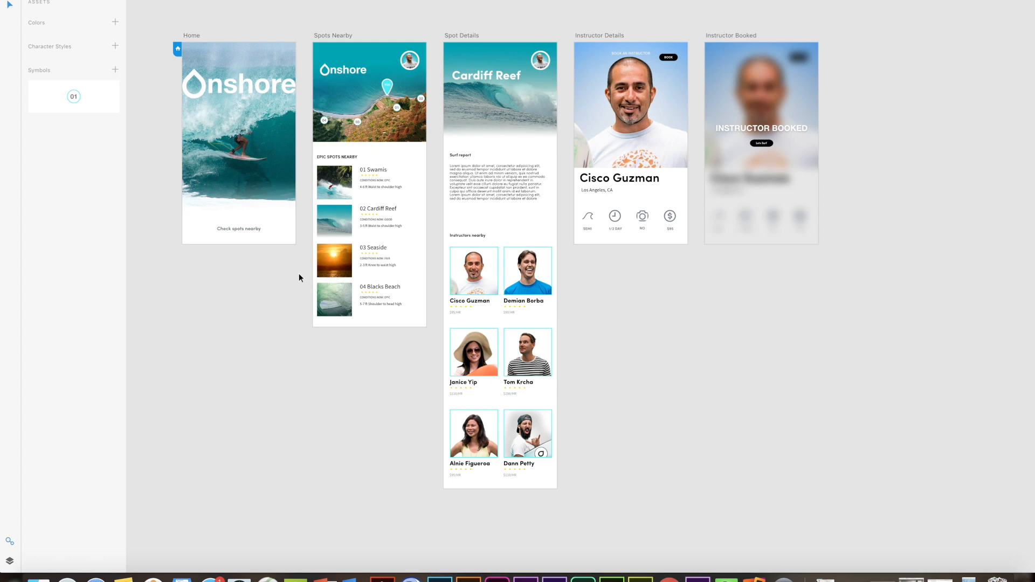
- Link the surf spots list on Spots Nearby to the Spot Details artboard with a Slide Left transition and Ease In easing
scroll(359, 211, "up", 2)
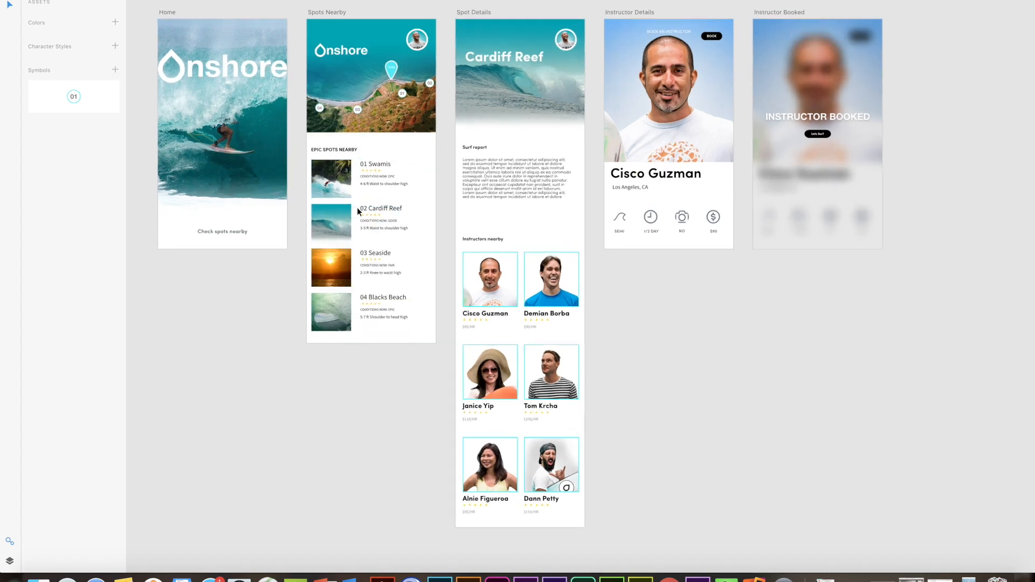
left_click(342, 179)
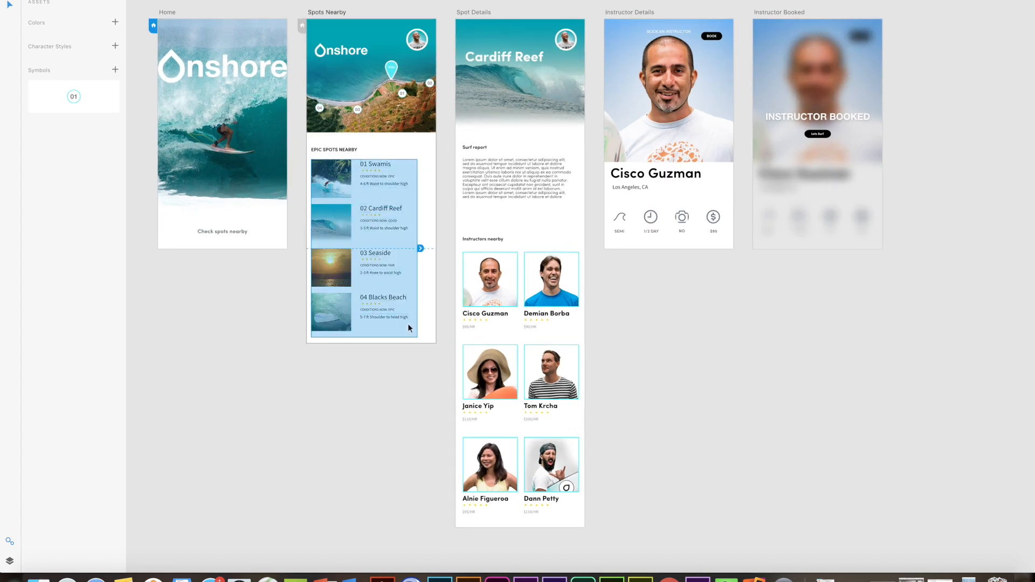
left_click_drag(422, 250, 460, 203)
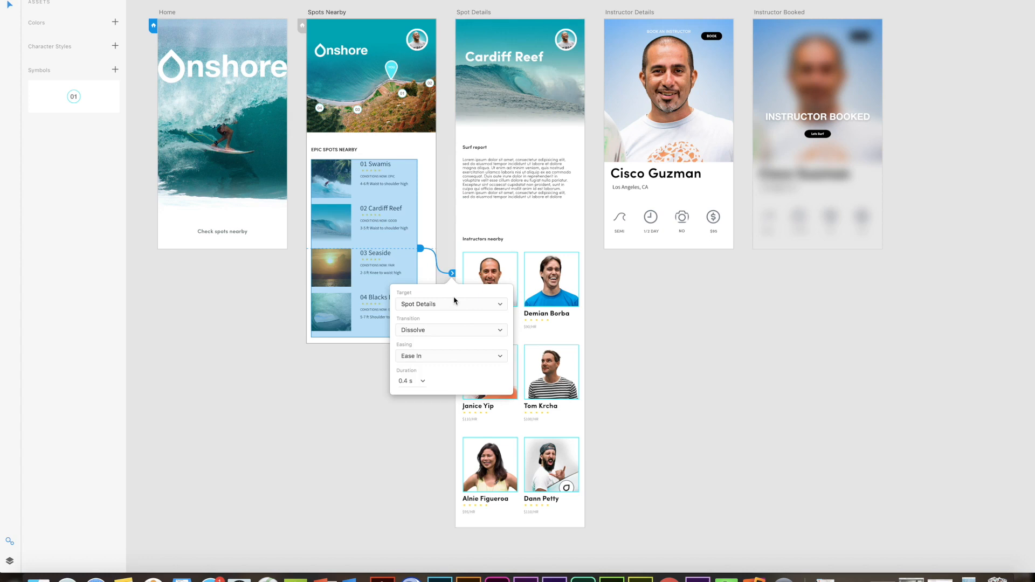
left_click(446, 328)
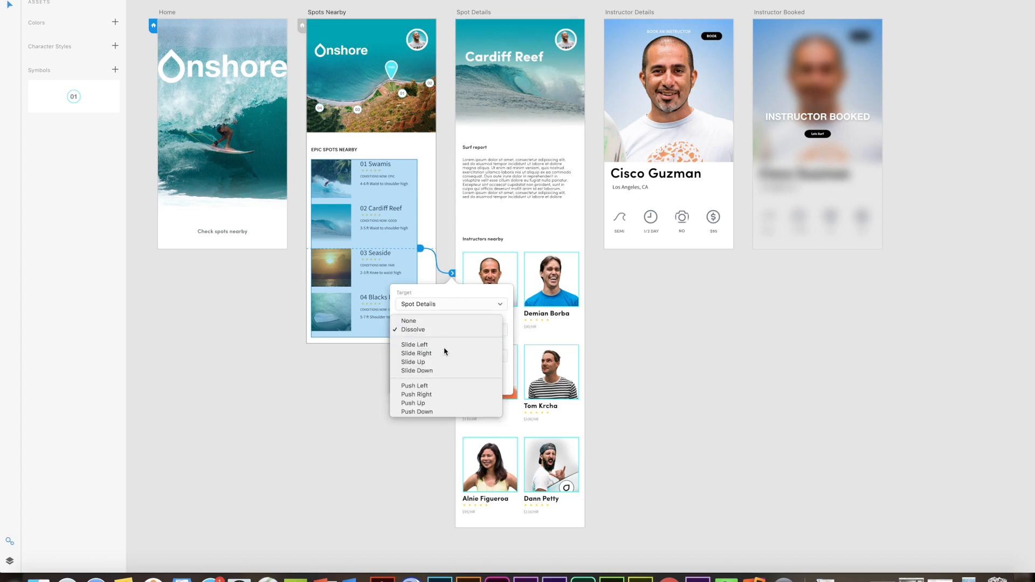
left_click(444, 348)
left_click(435, 356)
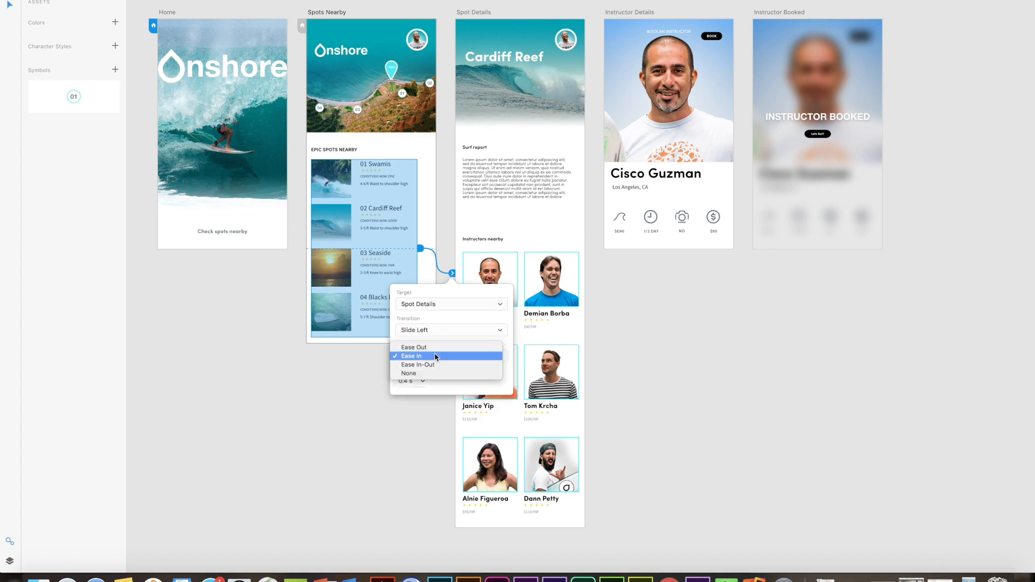
left_click(435, 355)
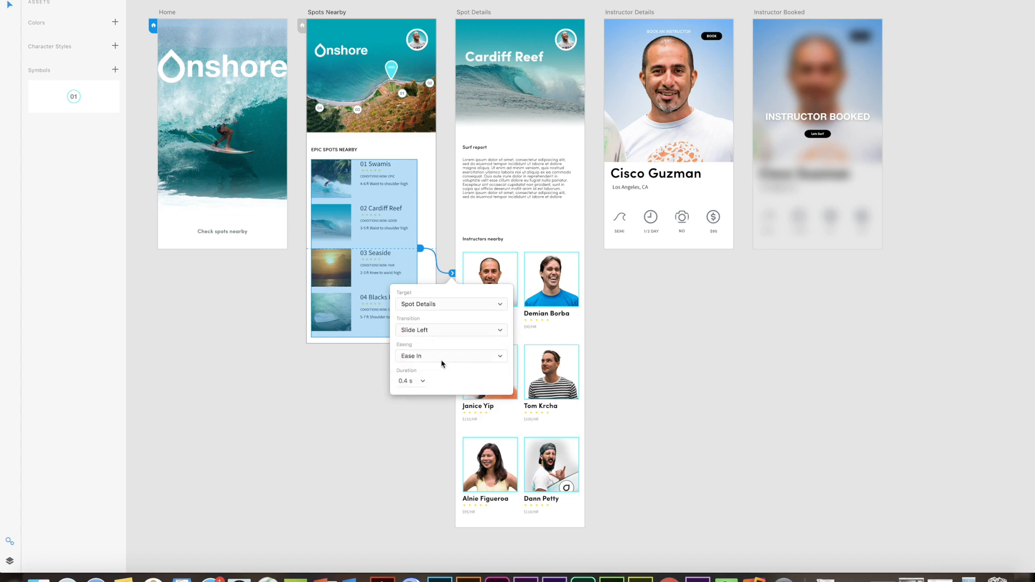
- Link the instructors grid on Spot Details to the Instructor Details artboard with a Slide Left transition, Ease In easing and a 0.4 s duration
left_click(617, 312)
left_click(497, 282)
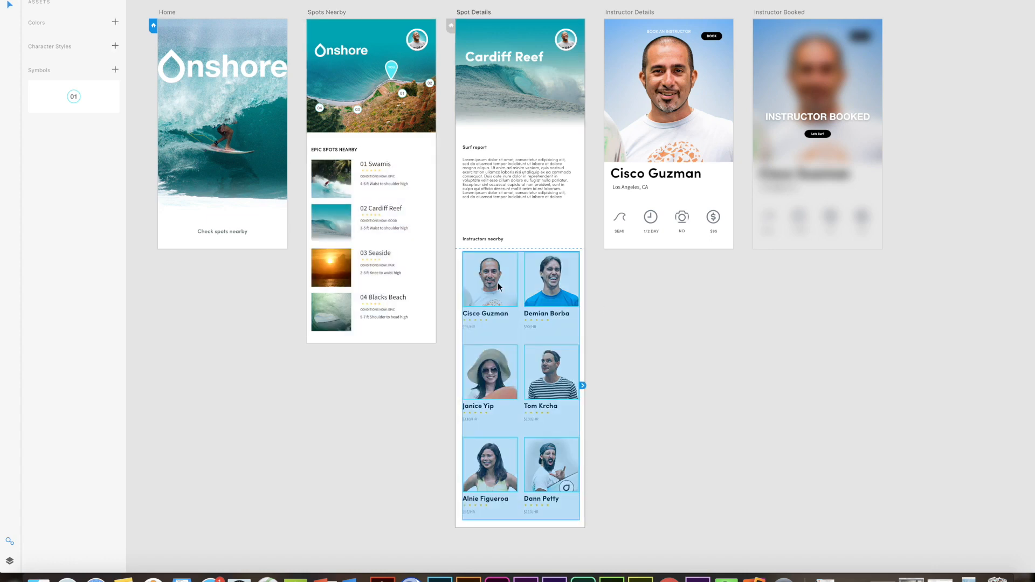
left_click_drag(582, 387, 647, 162)
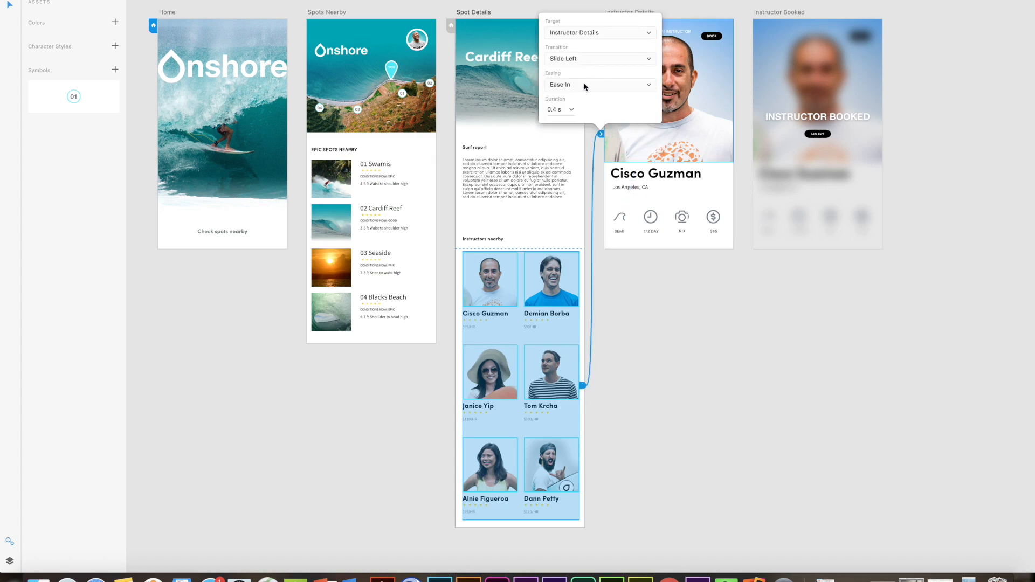
left_click(697, 310)
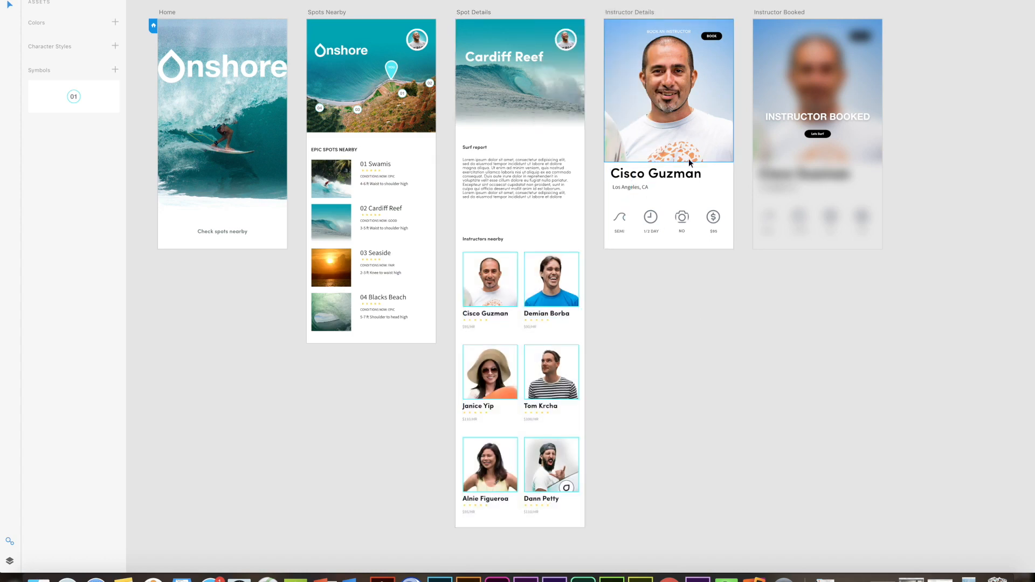
- Link the BOOK button on Instructor Details to the Instructor Booked artboard with a Slide Left transition and Ease In easing
left_click(711, 36)
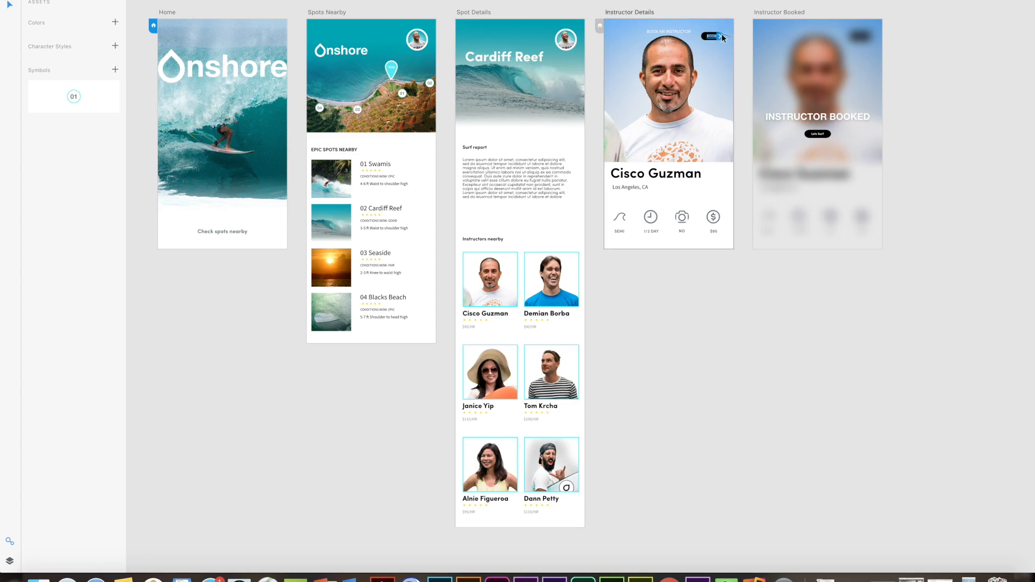
scroll(724, 37, "up", 10)
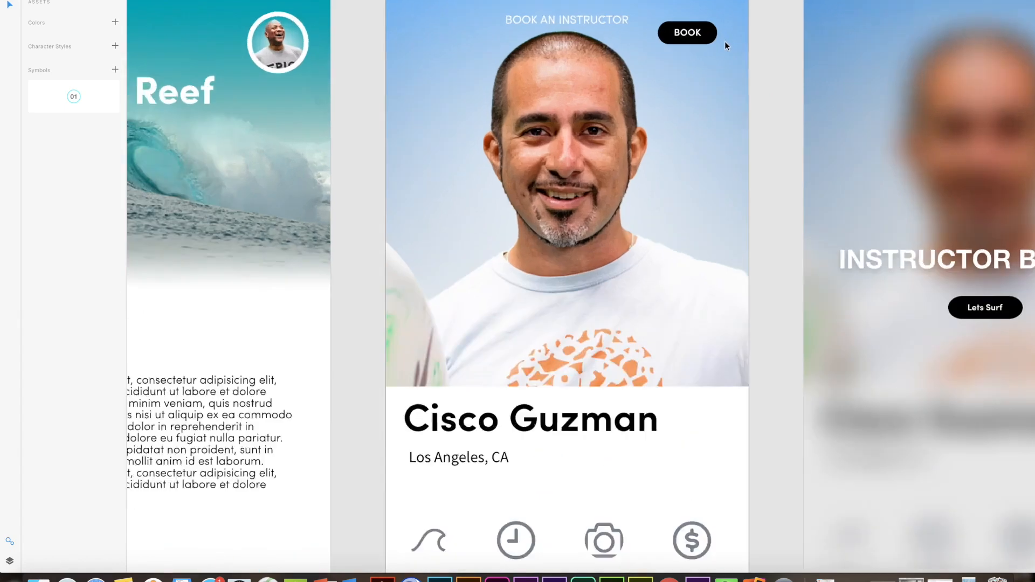
left_click(697, 43)
left_click(693, 13, "shift")
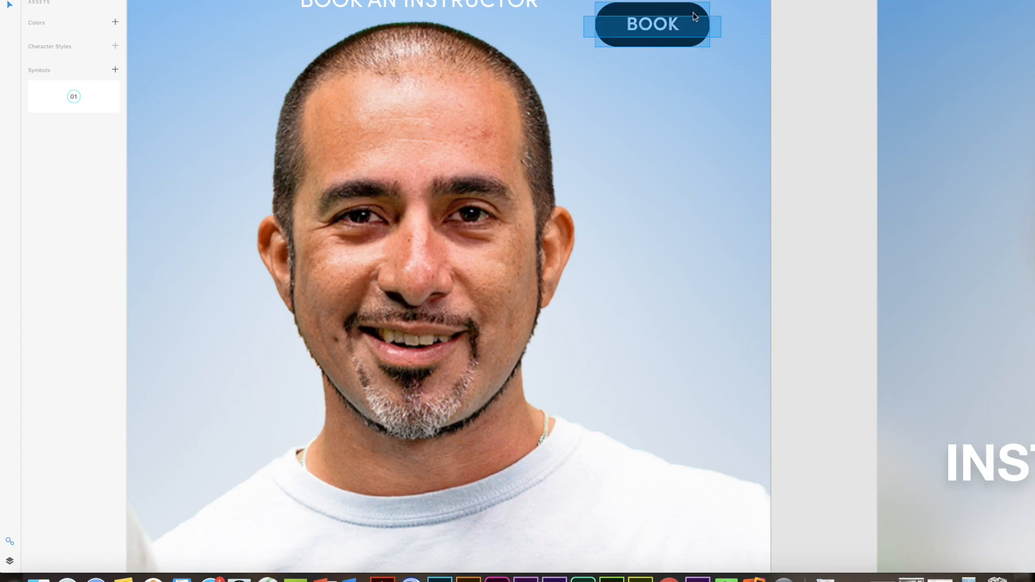
left_click(769, 35)
left_click(780, 29)
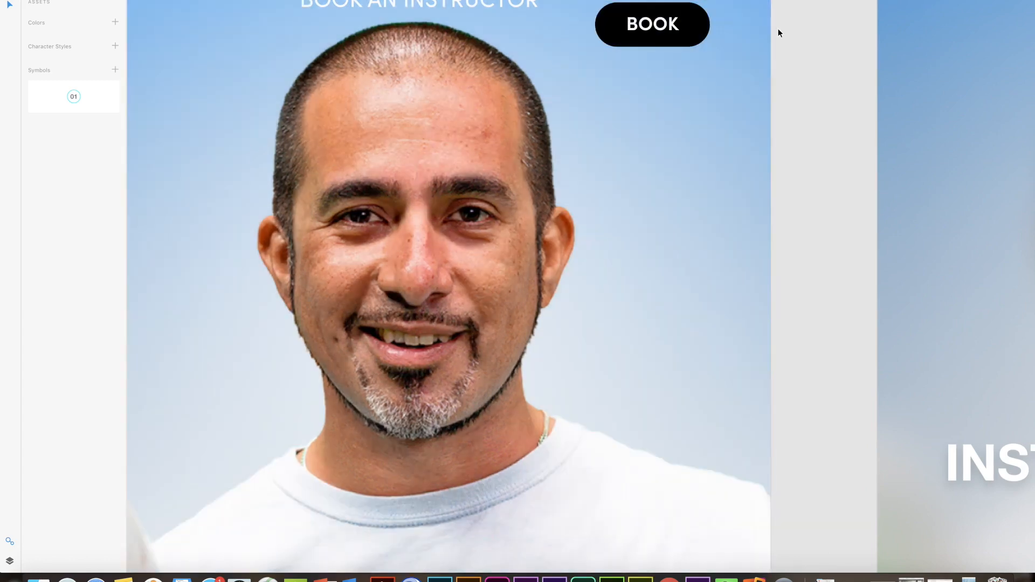
left_click(693, 32)
scroll(690, 36, "down", 3)
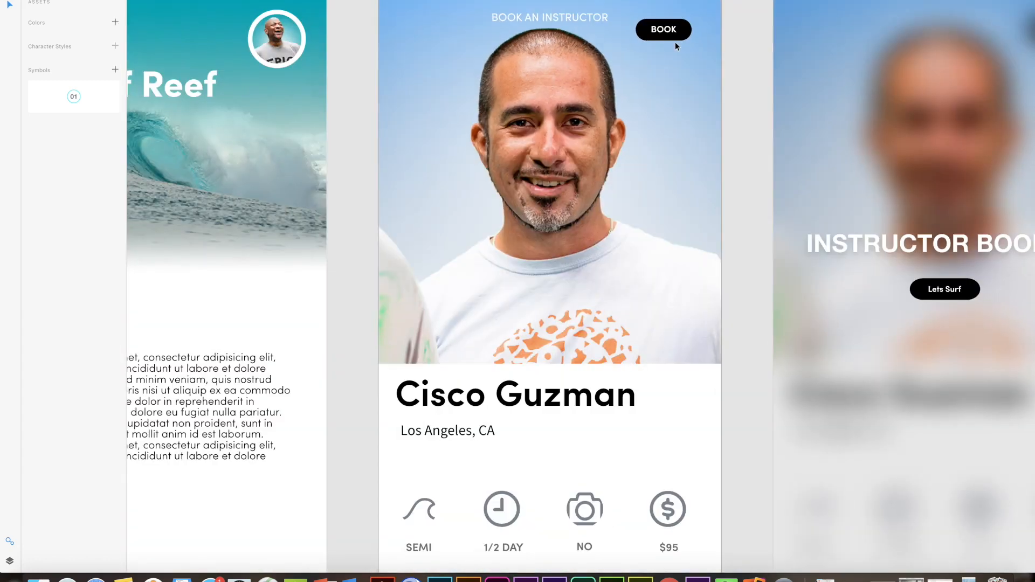
left_click_drag(695, 29, 796, 144)
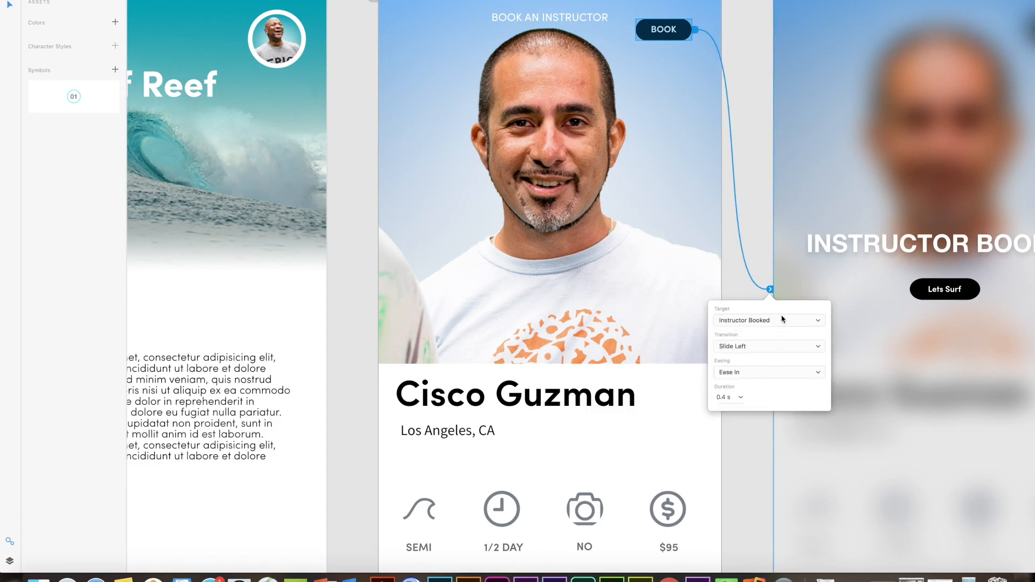
left_click(755, 234)
- Link the Lets Surf button on Instructor Booked back to the Home artboard
scroll(749, 231, "down", 3)
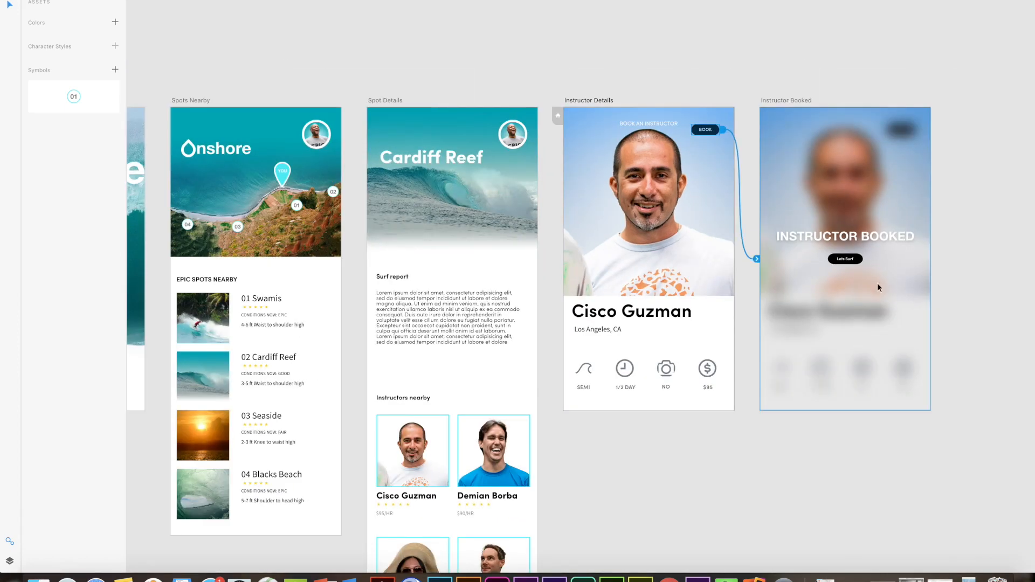
left_click(854, 261)
left_click(845, 262)
left_click_drag(866, 259, 143, 235)
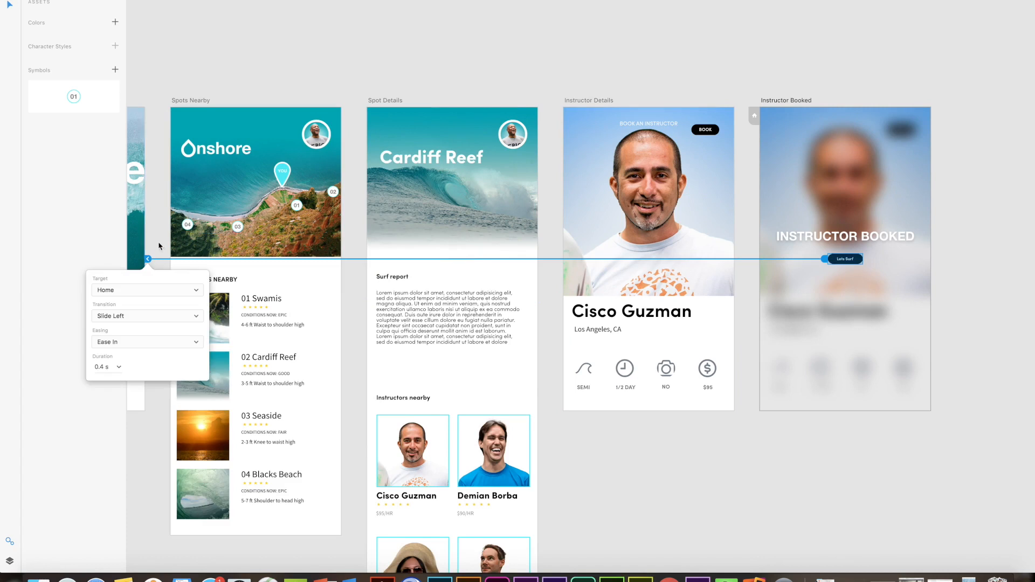
- Set the Lets Surf link's transition to Slide Right with Ease Out easing
left_click(154, 319)
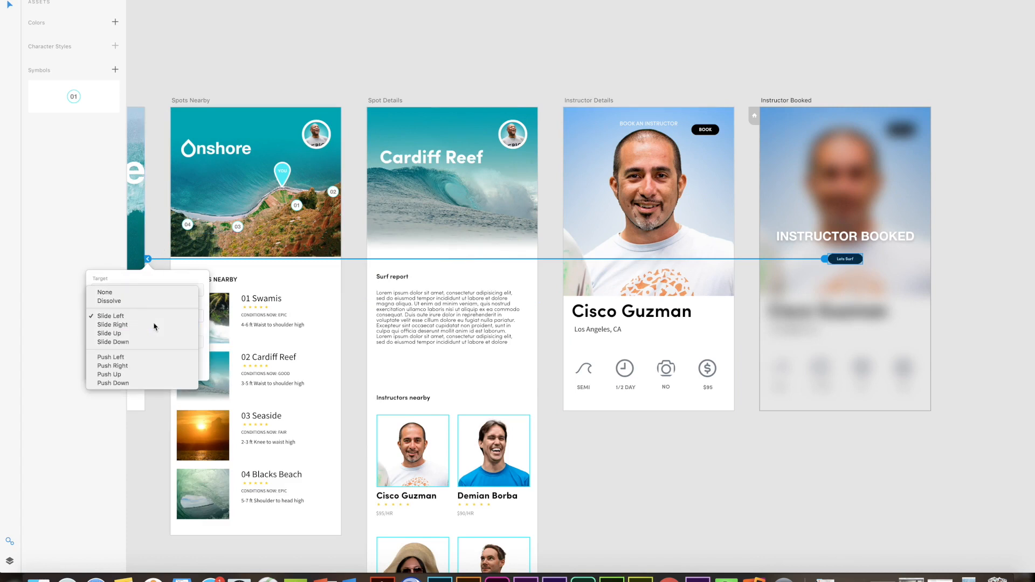
left_click(154, 324)
left_click(148, 341)
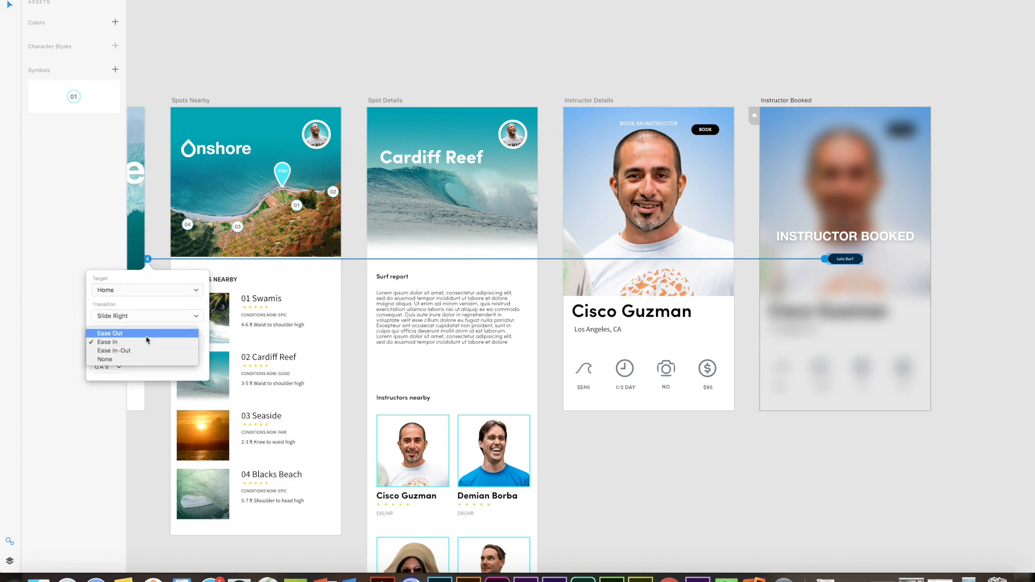
left_click(146, 333)
left_click(721, 450)
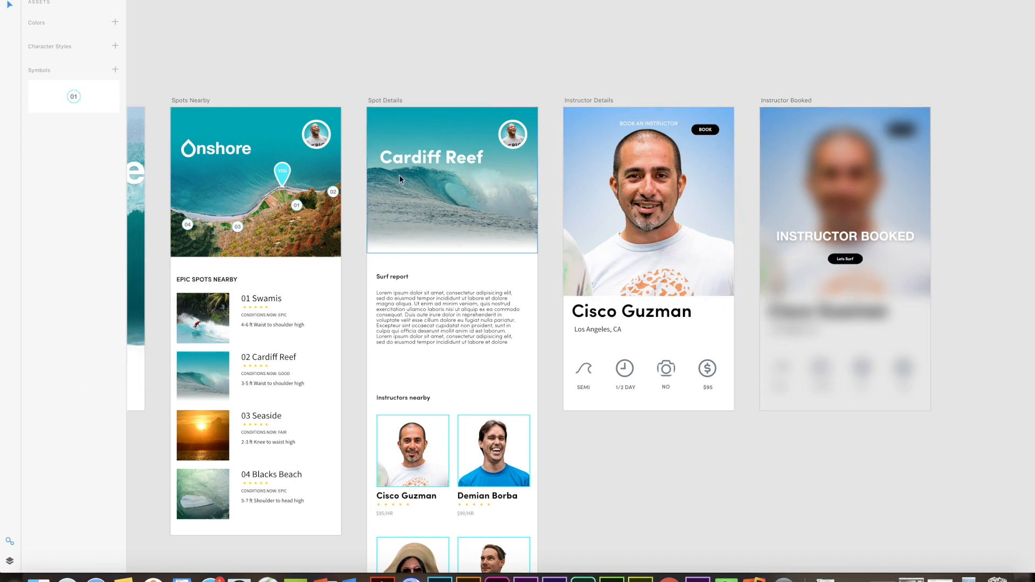
- Return to design mode and copy the white status bar from the UIElements+DesignTemplates+Guides document
left_click_drag(302, 154, 417, 103)
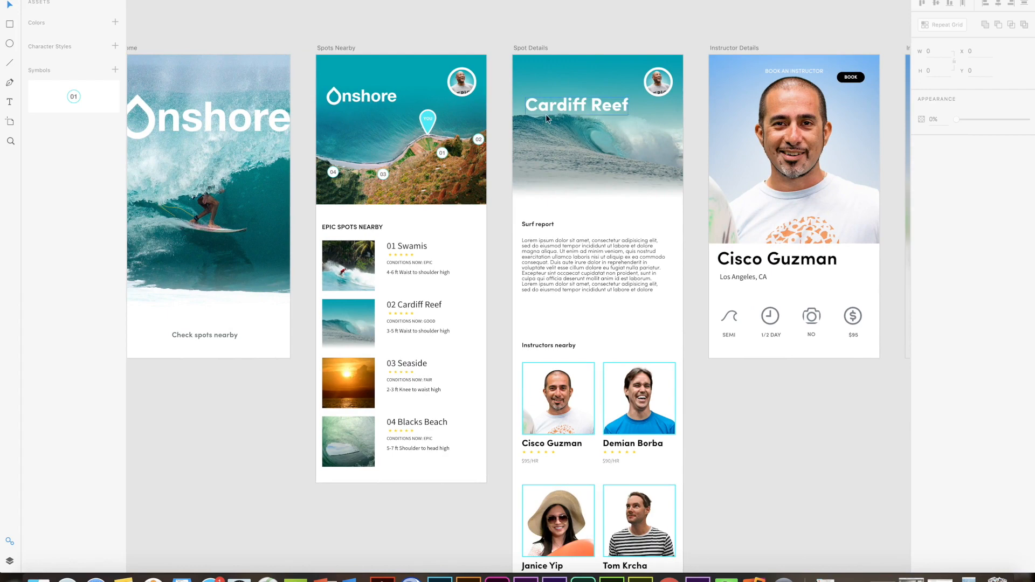
left_click_drag(247, 45, 436, 92)
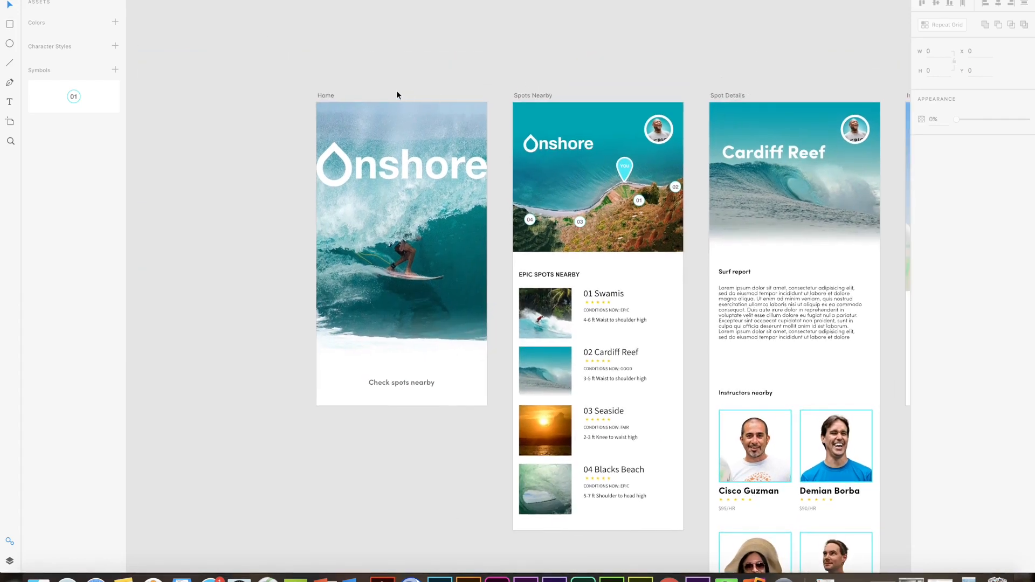
scroll(398, 92, "up", 3)
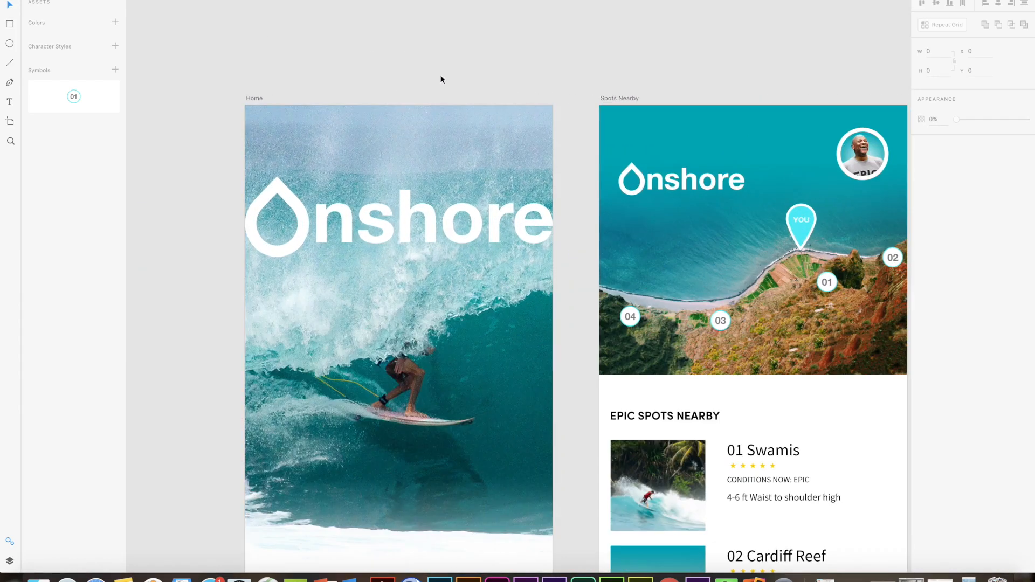
scroll(473, 92, "up", 1)
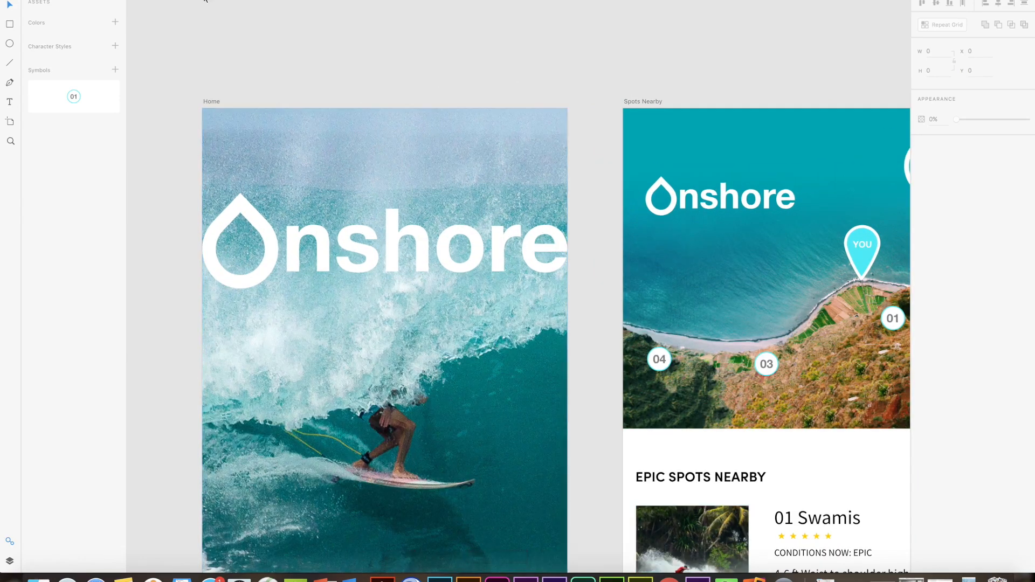
left_click(167, 1)
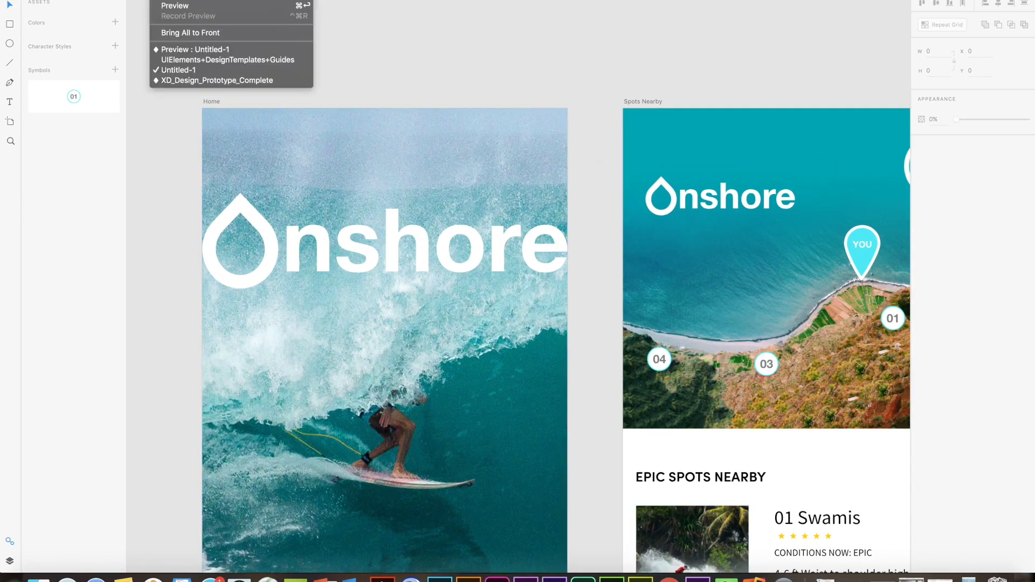
left_click(189, 80)
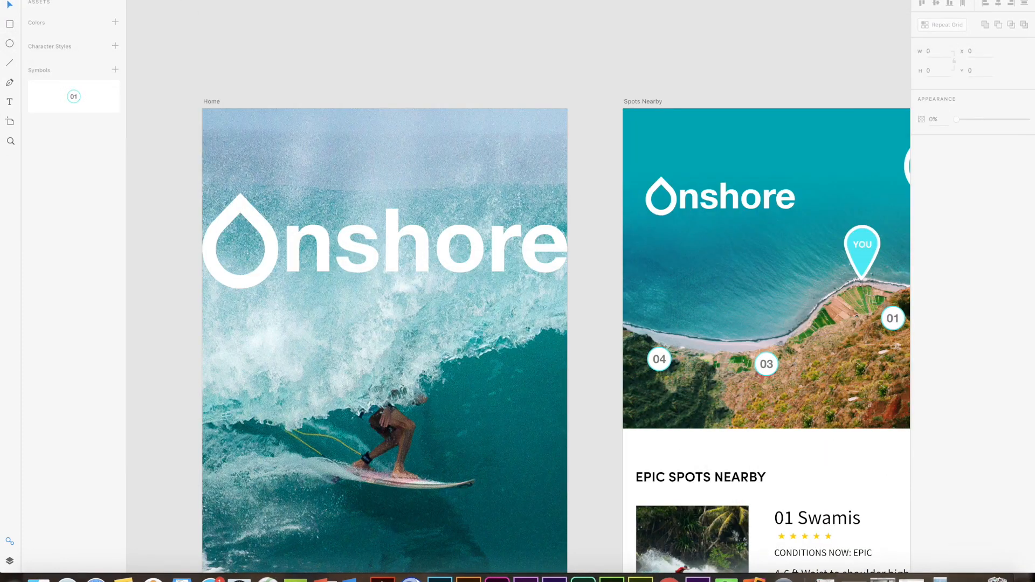
left_click(167, 0)
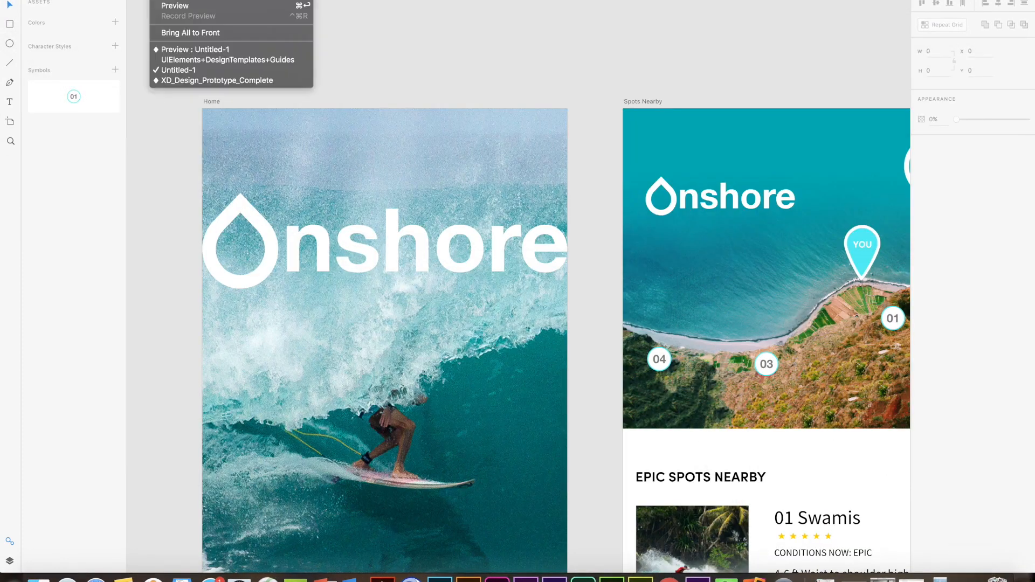
left_click(191, 60)
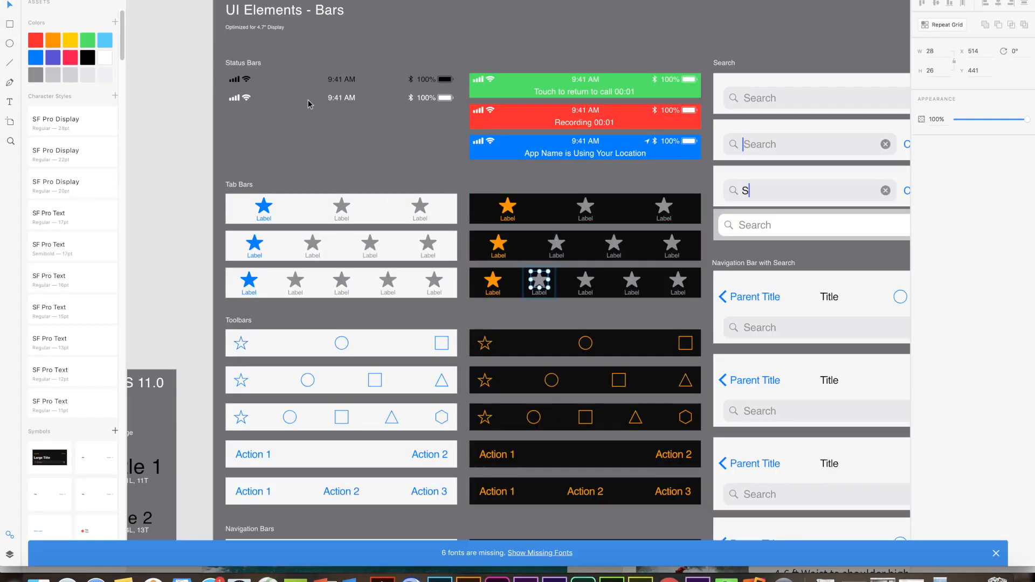
left_click(247, 102)
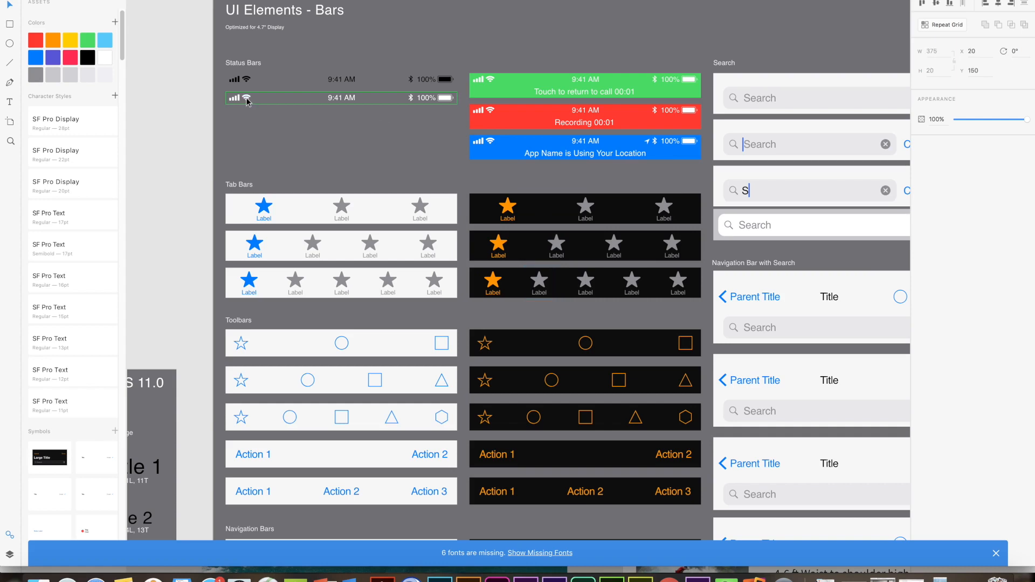
- Go back to the surf app document and save it as OnShore_dev in the MyFiles folder
key("super+Tab")
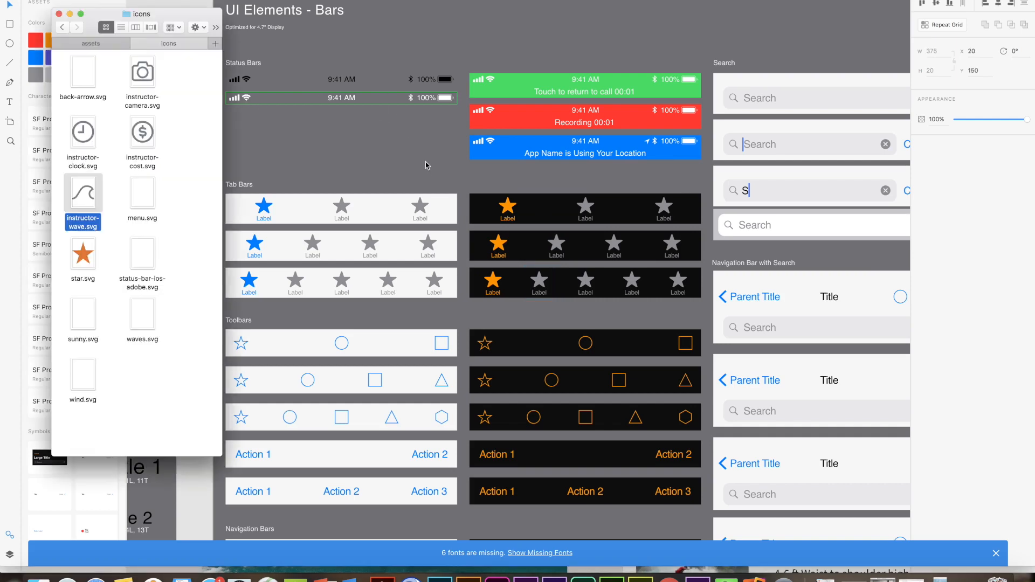
key("super+Tab")
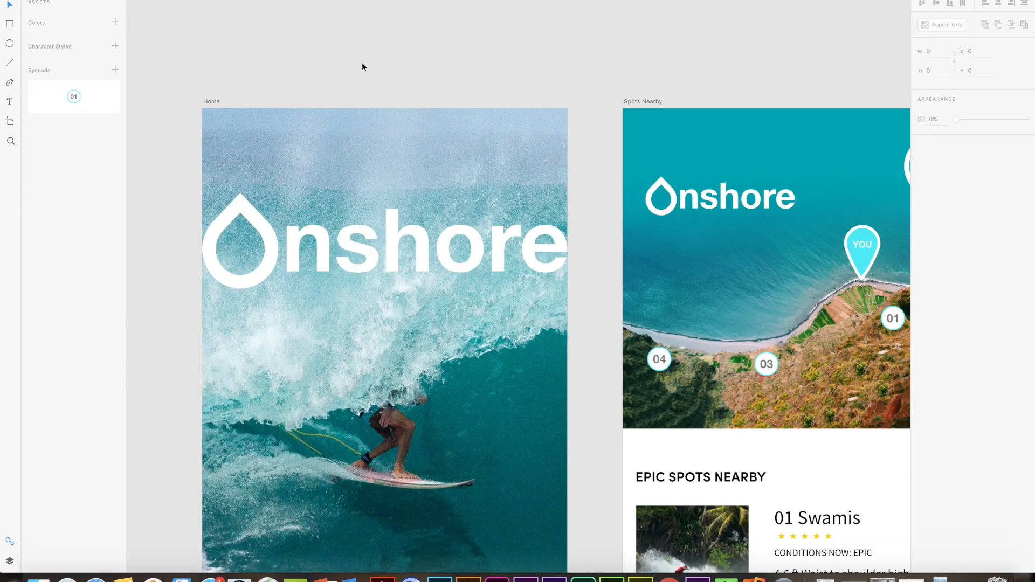
left_click(52, 0)
left_click(79, 57)
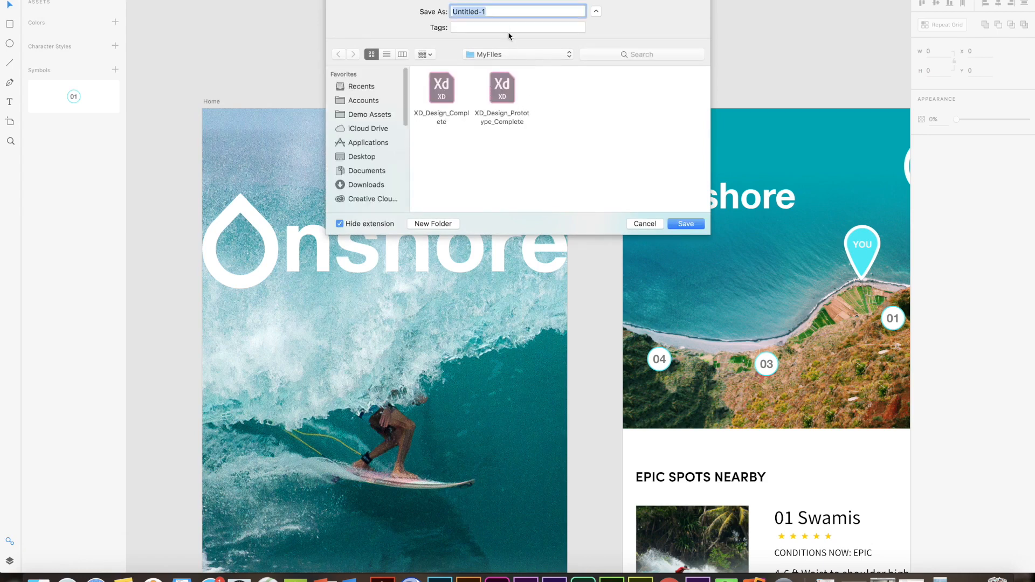
type("OnShor")
type("e_dev")
key("Return")
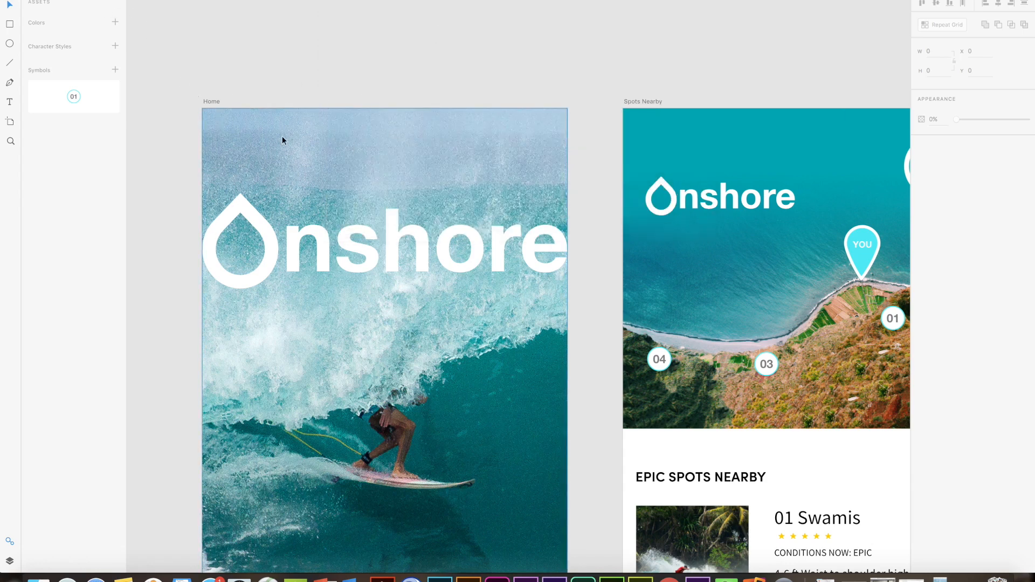
- Paste the status bar onto the Home artboard, place it at X 0, Y 0 and turn it into a symbol
left_click(237, 127)
key("super+v")
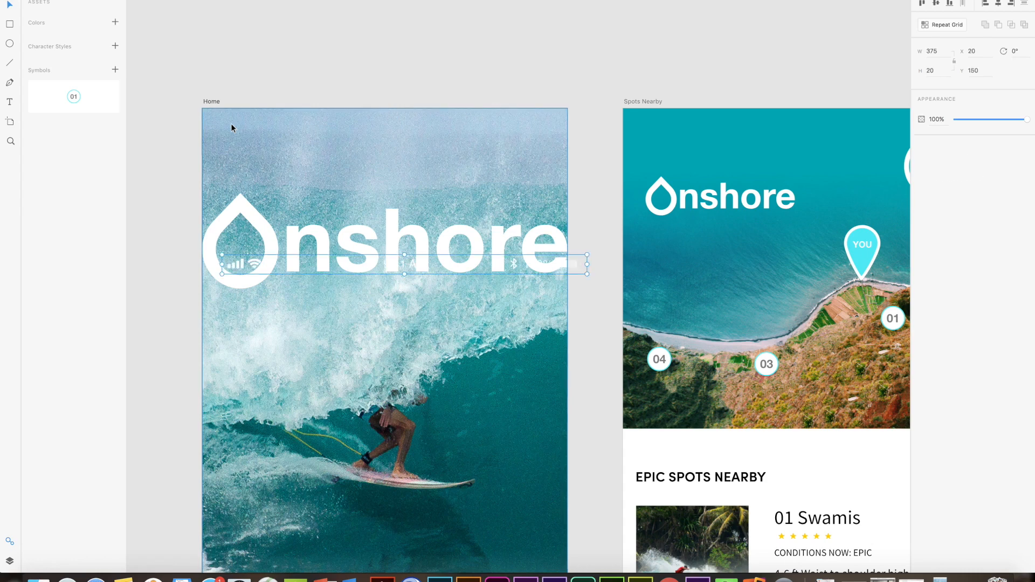
left_click_drag(252, 265, 232, 118)
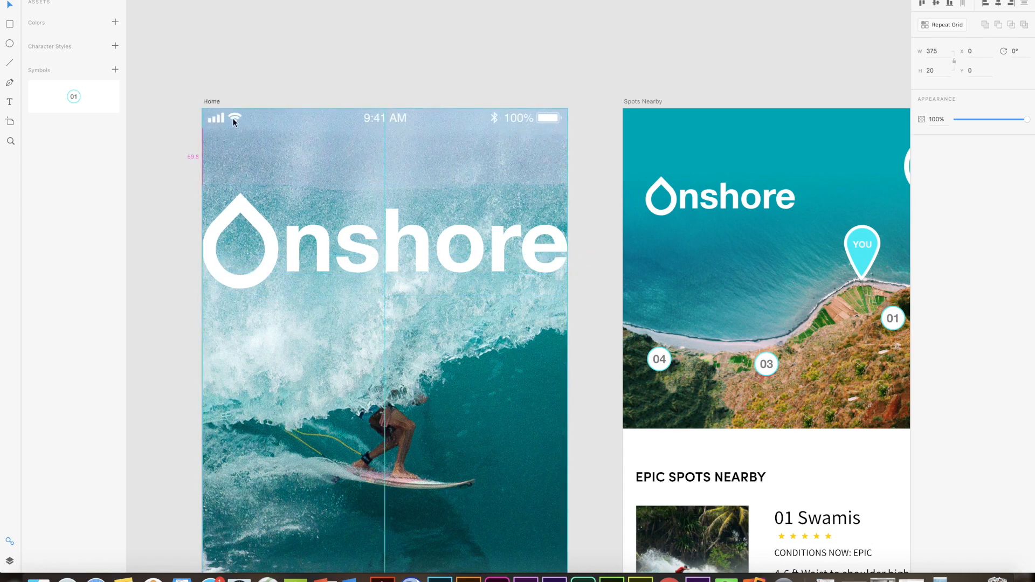
left_click(115, 69)
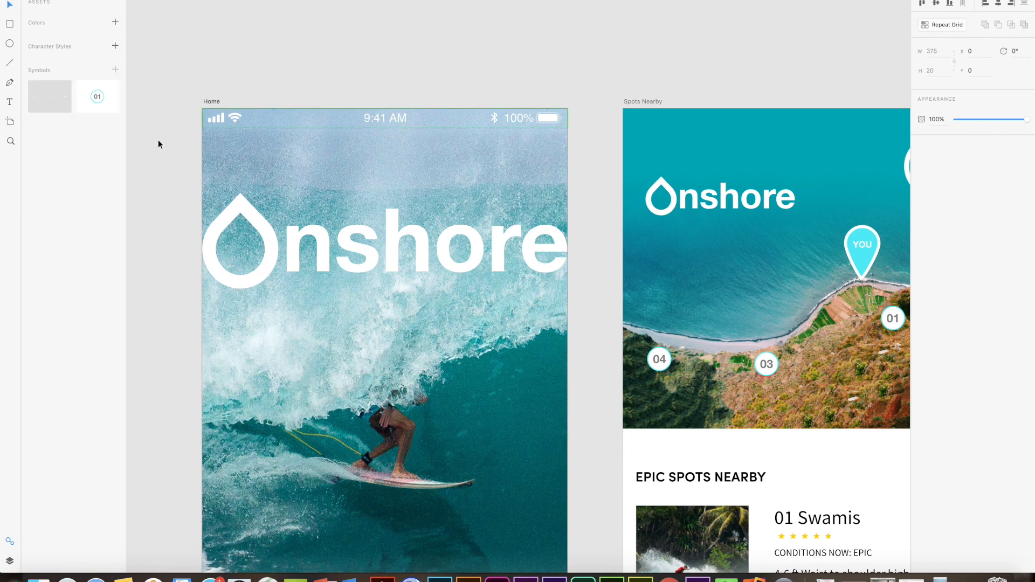
- Place instances of the status bar symbol along the upper edges of the Spots Nearby and Spot Details artboards
scroll(373, 151, "down", 2)
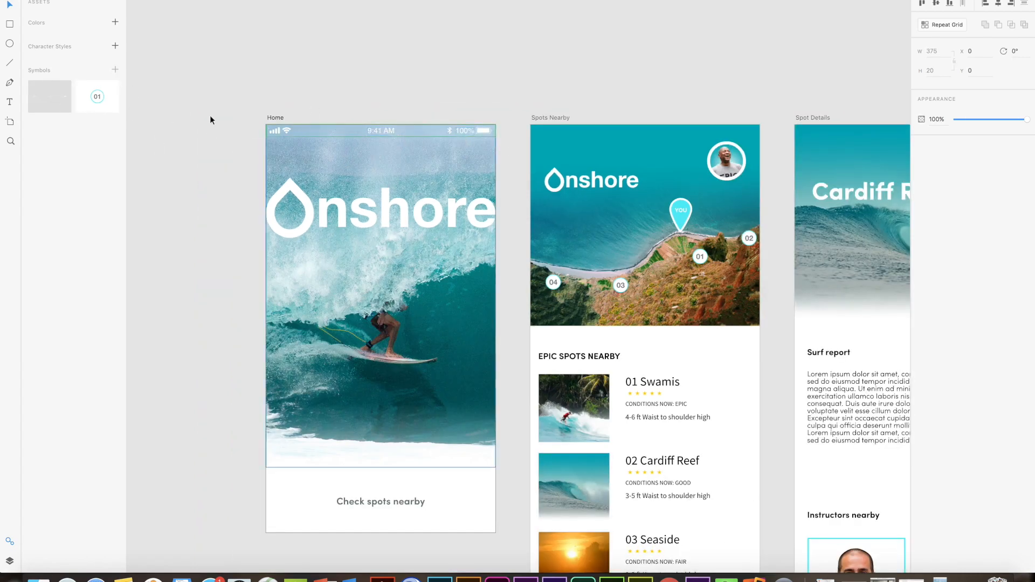
left_click_drag(65, 105, 655, 133)
left_click(688, 82)
left_click_drag(727, 86, 287, 99)
left_click_drag(54, 97, 478, 150)
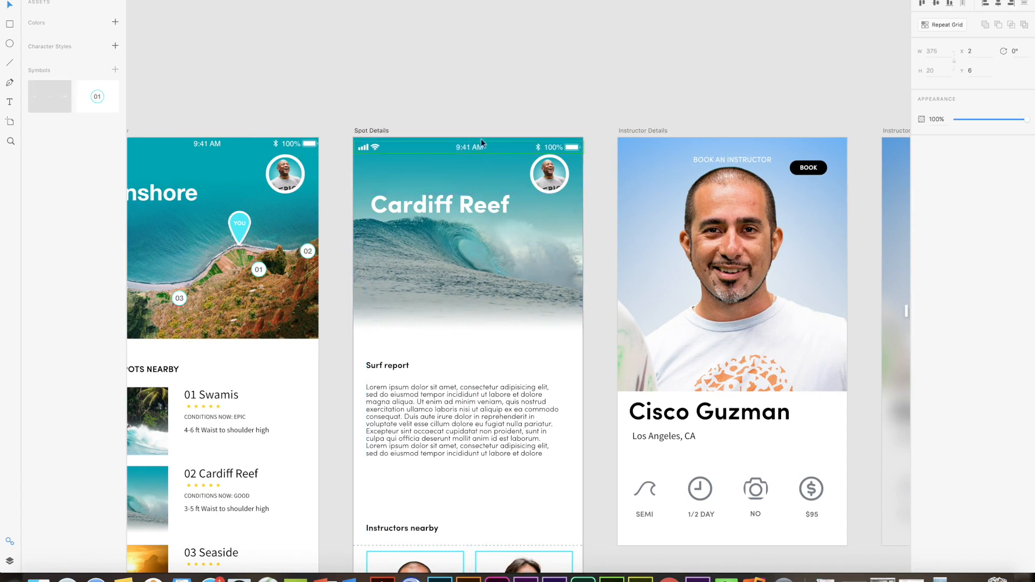
left_click(373, 130)
- Place an instance of the status bar symbol along the upper edge of the Instructor Details artboard
left_click_drag(611, 101, 487, 96)
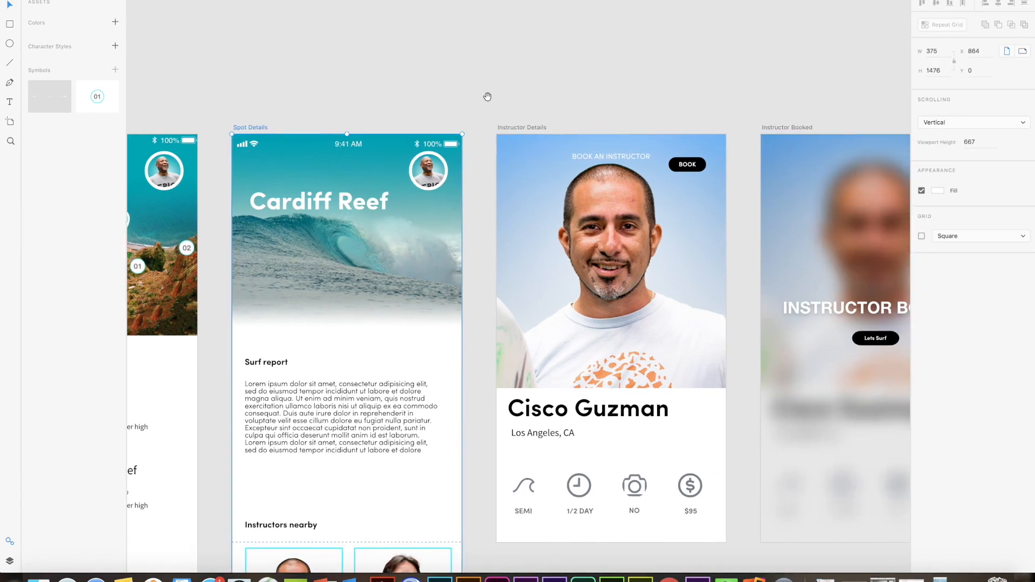
left_click(511, 128)
left_click_drag(68, 103, 618, 140)
left_click(500, 95)
- Align the status bar symbol on the Spot Details artboard flush with the artboard's upper edge at X 0, Y 0
left_click_drag(366, 85, 663, 88)
left_click(568, 141)
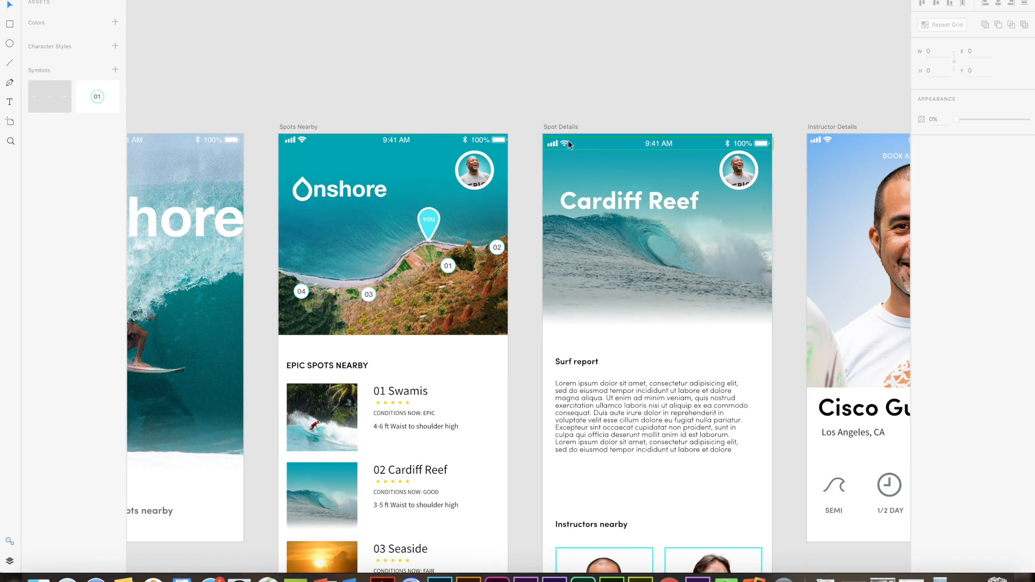
scroll(565, 140, "up", 3)
left_click_drag(567, 143, 565, 142)
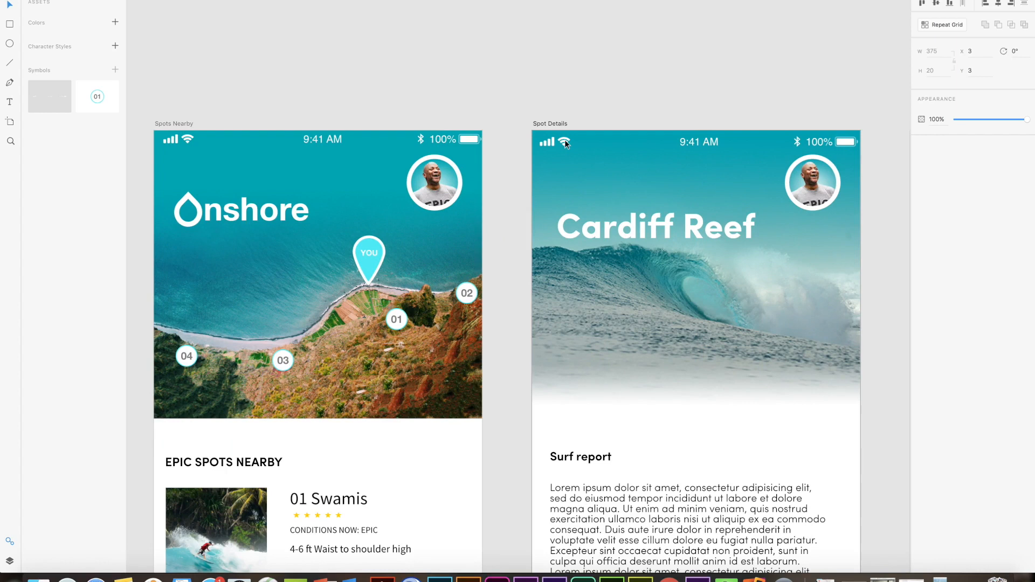
left_click_drag(564, 142, 562, 141)
left_click(466, 61)
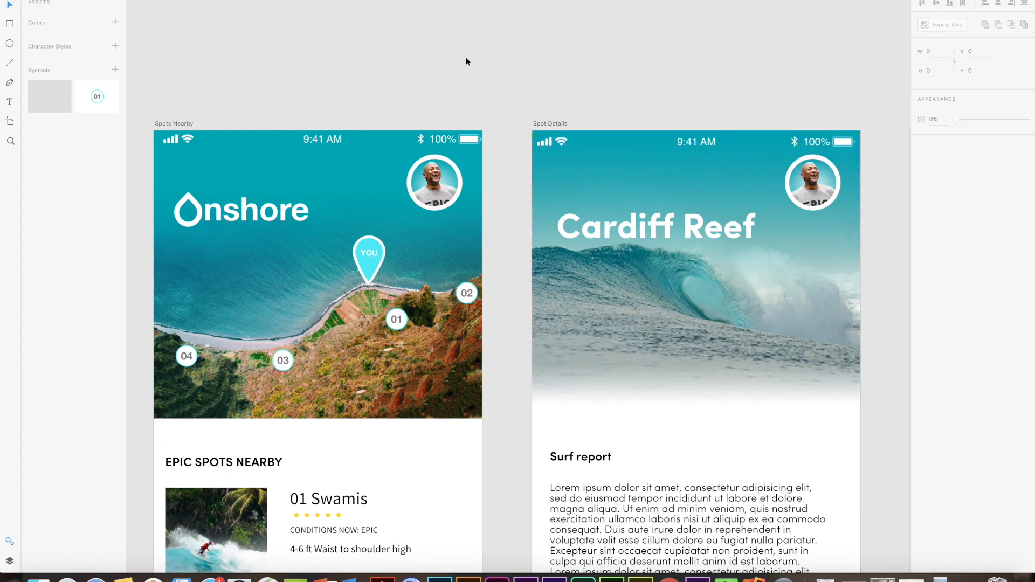
double_click(551, 140)
left_click_drag(551, 140, 551, 143)
left_click(612, 143)
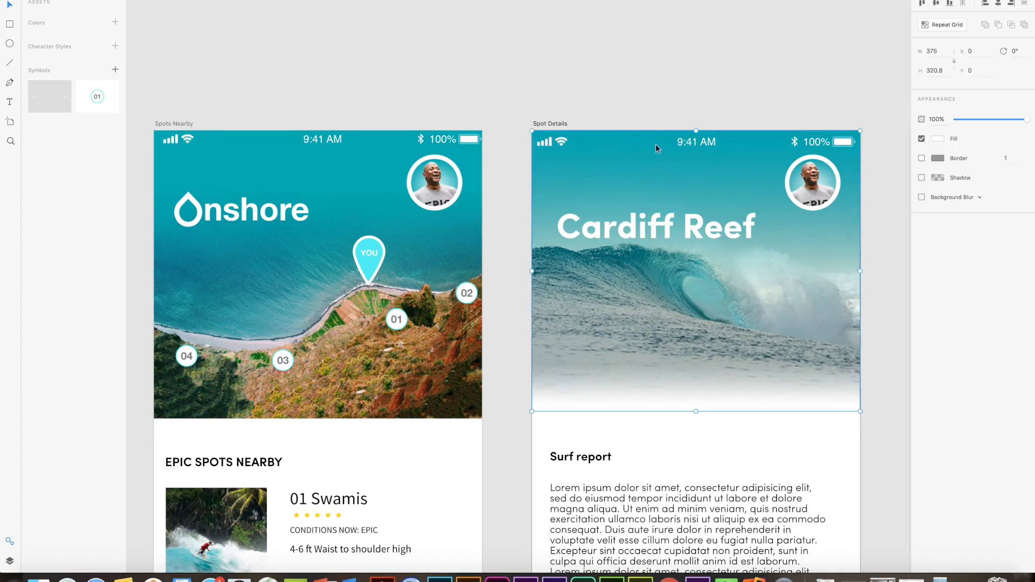
left_click_drag(691, 139, 691, 138)
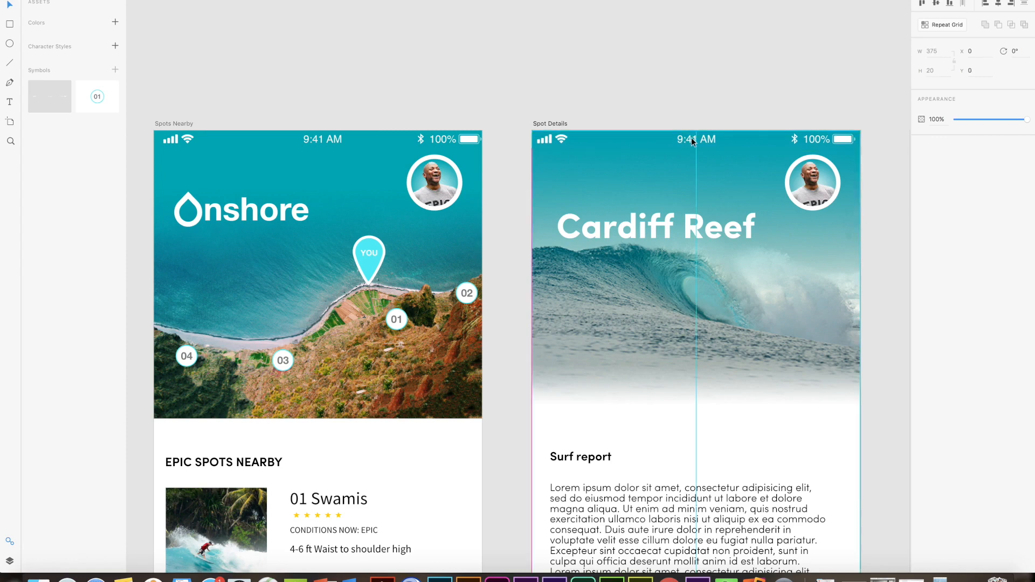
left_click(551, 97)
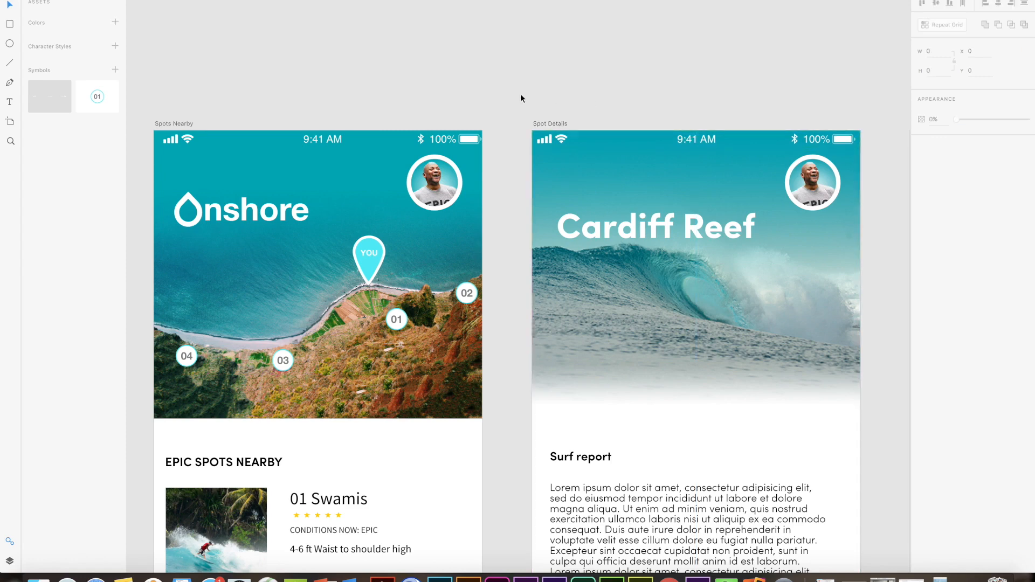
- Try recolouring the signal-strength icon inside the Home artboard's status bar symbol red, and undo the colour change
left_click_drag(408, 91, 807, 97)
left_click_drag(264, 90, 415, 81)
left_click(312, 134)
double_click(311, 131)
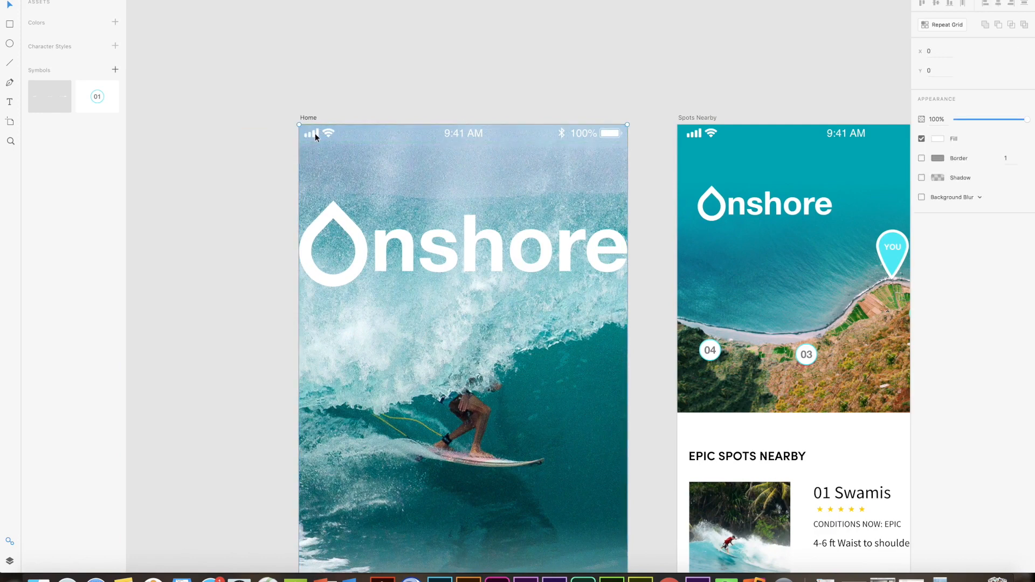
scroll(313, 133, "up", 5)
key("Escape")
double_click(313, 133)
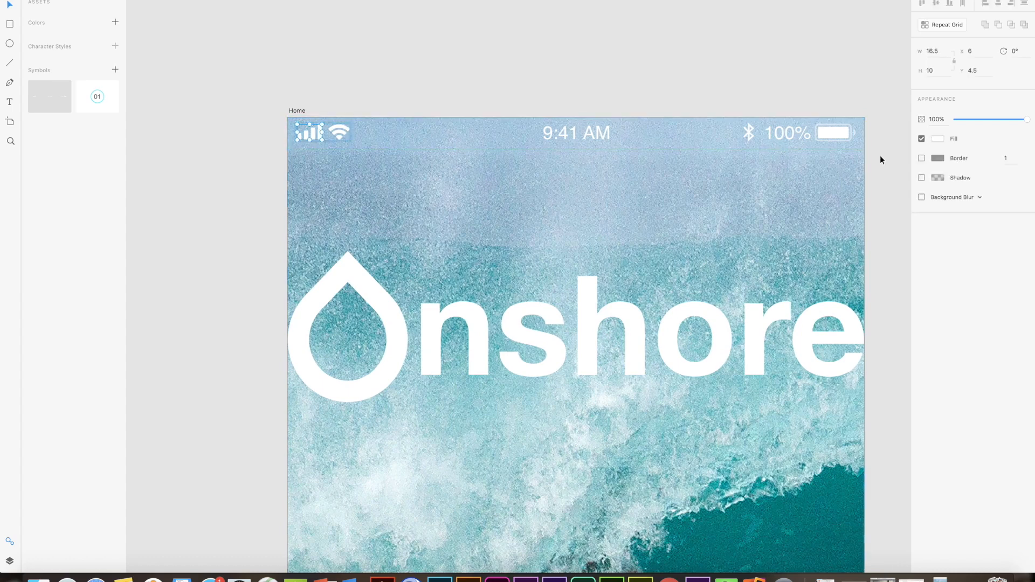
left_click(937, 139)
left_click(886, 82)
left_click(555, 83)
scroll(580, 117, "down", 5)
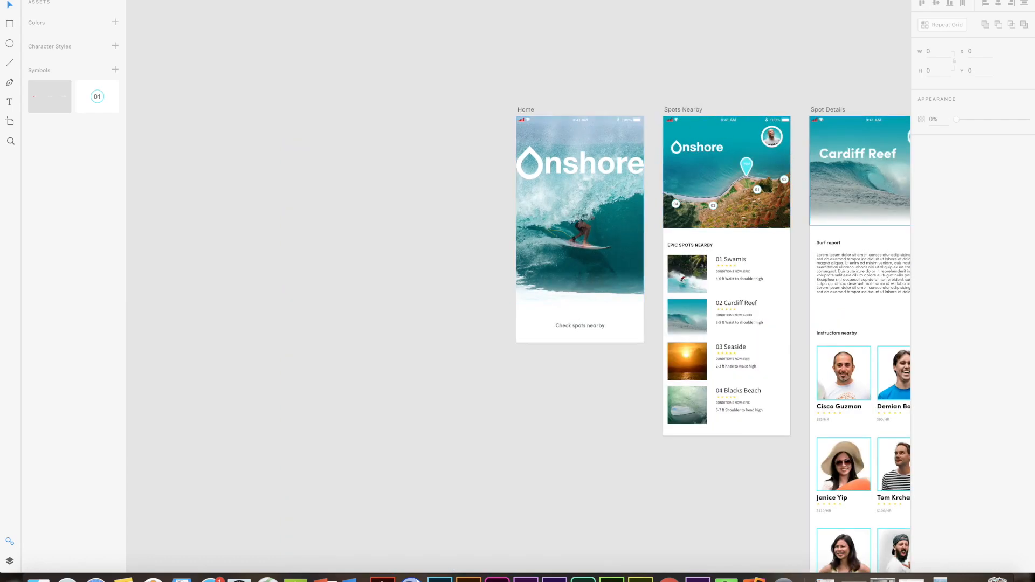
scroll(824, 102, "right", 6)
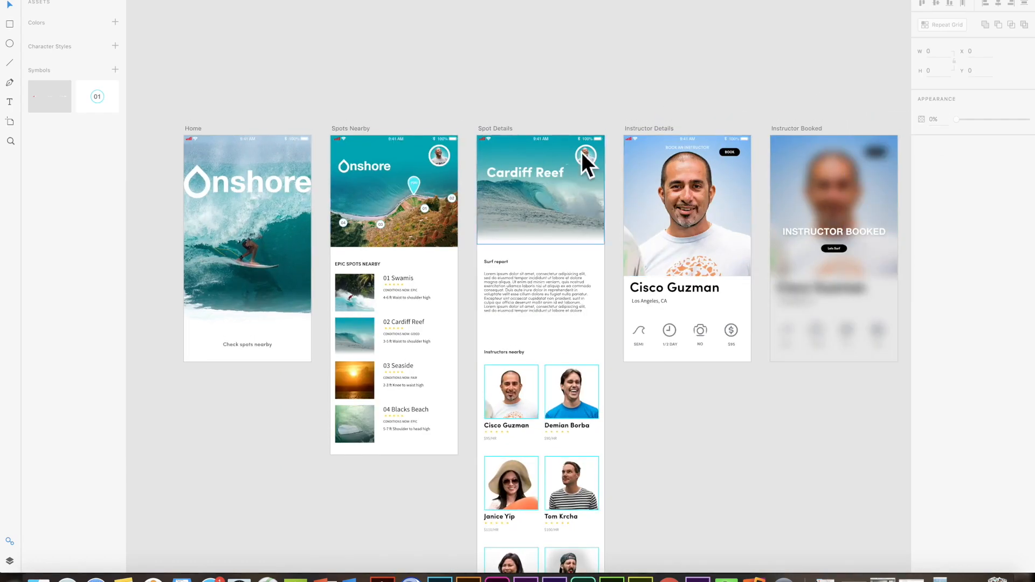
key("super+z")
left_click(527, 88)
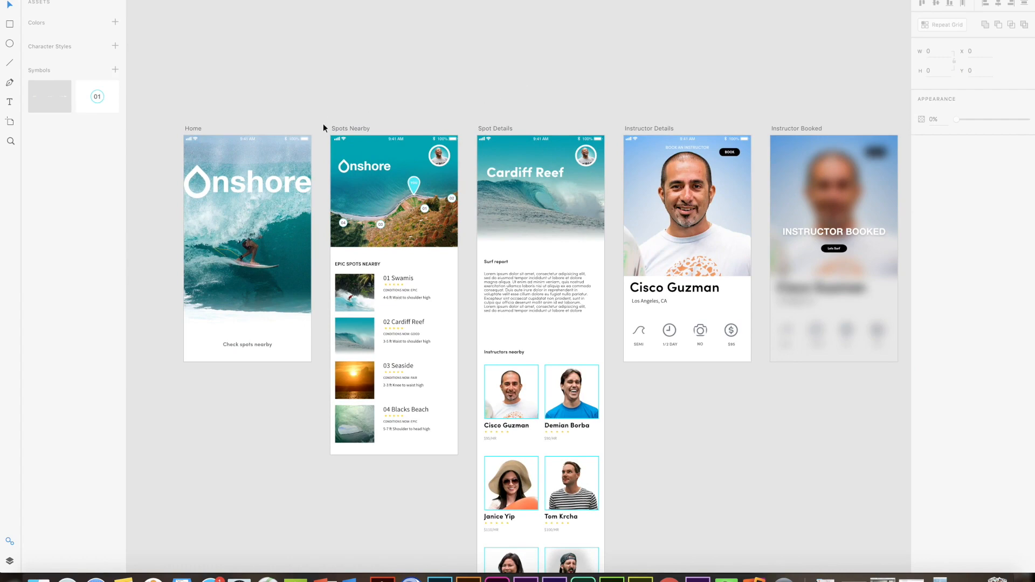
- Switch to the UIElements+DesignTemplates+Guides document and select the back chevron in the first Navigation Bar with Search for copying
scroll(305, 133, "up", 4)
left_click_drag(589, 86, 565, 81)
scroll(374, 51, "up", 3)
left_click_drag(475, 111, 549, 16)
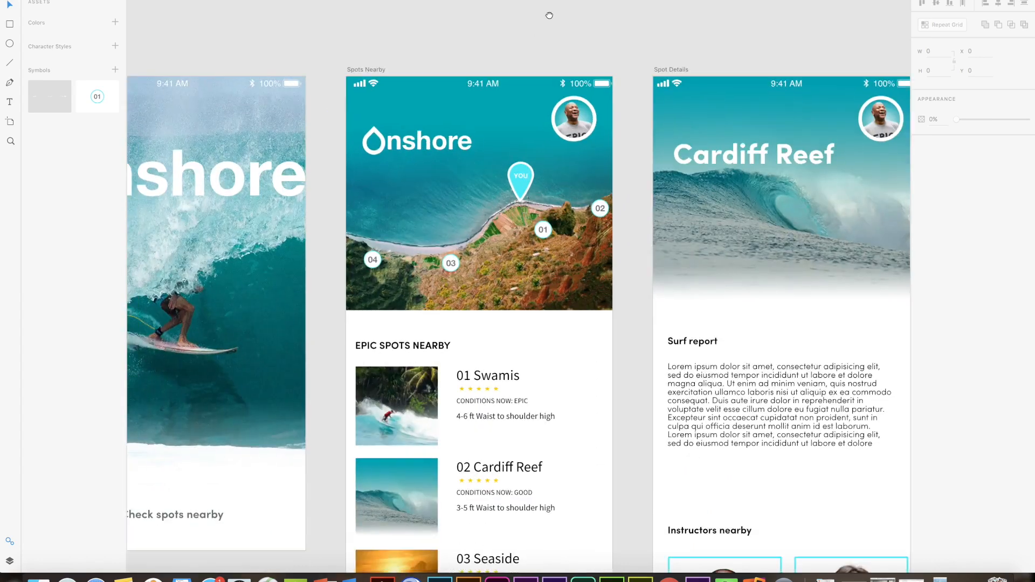
left_click(171, 1)
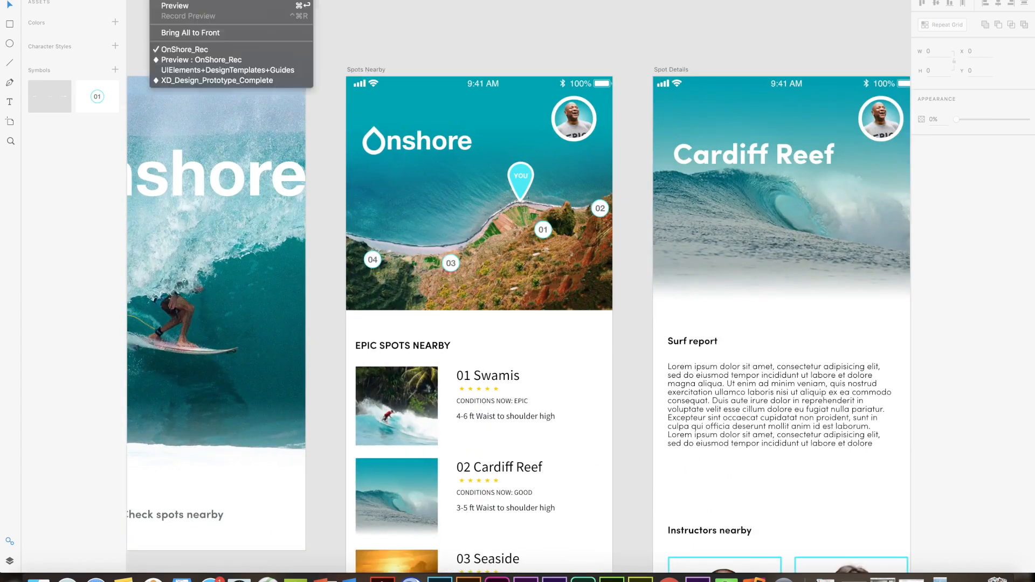
left_click(203, 70)
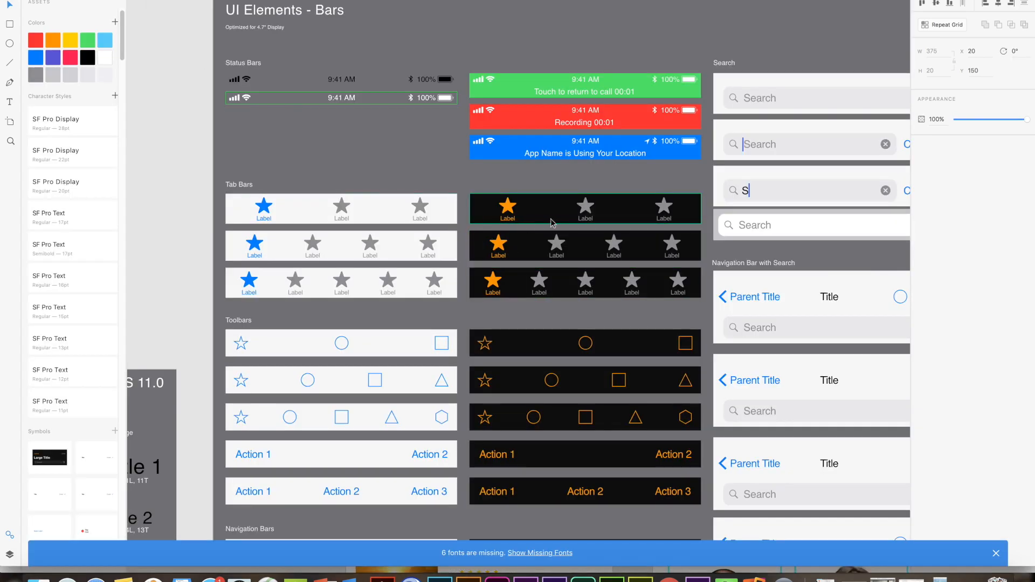
scroll(552, 223, "down", 2)
scroll(679, 347, "down", 5)
scroll(679, 347, "right", 5)
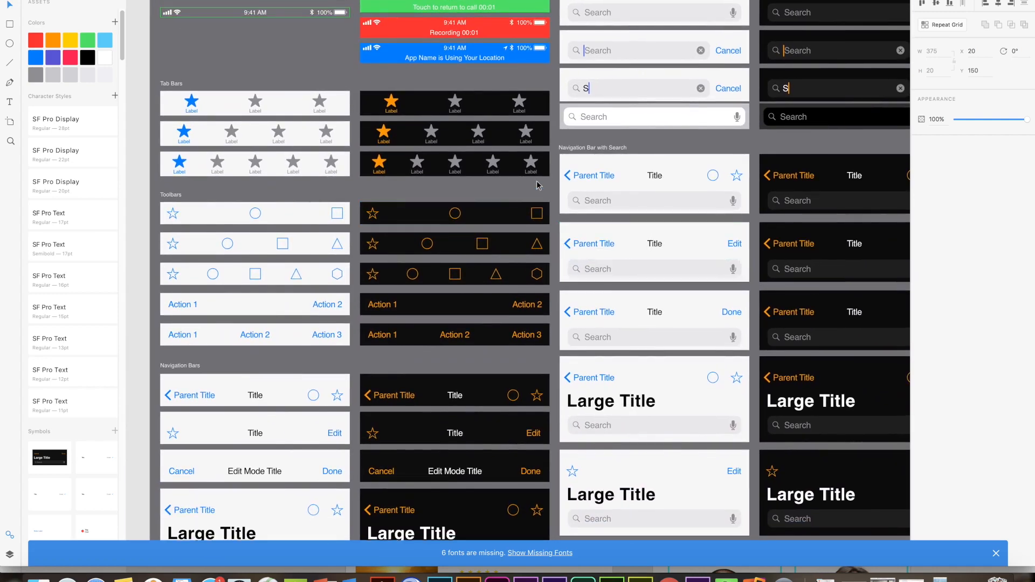
scroll(537, 184, "up", 3)
left_click(591, 172)
double_click(591, 173)
double_click(591, 173)
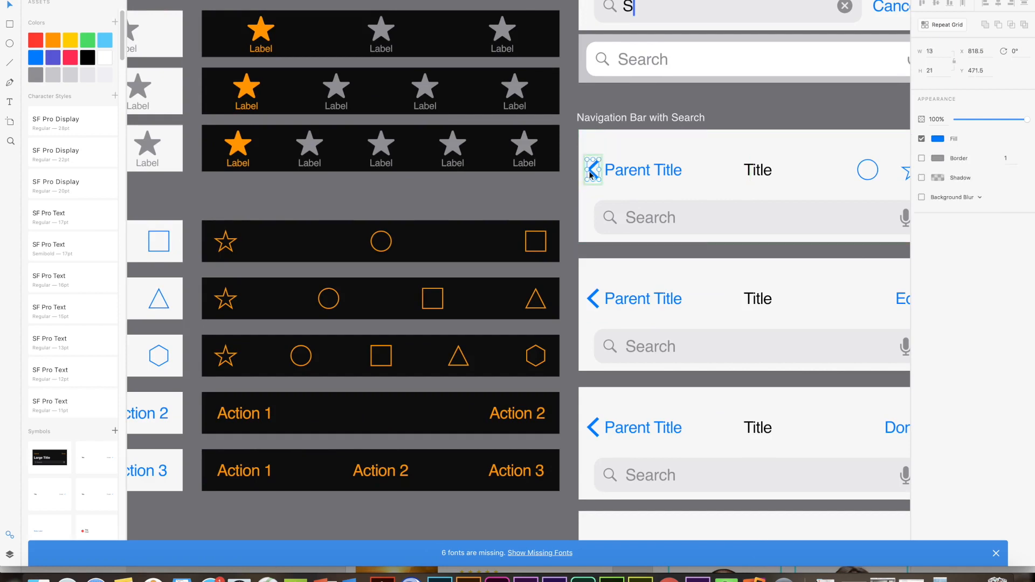
- Return to the OnShore_Rec document, paste the back chevron onto the Spots Nearby artboard and place it above the logo at about X 18.5, Y 38.5
left_click(165, 1)
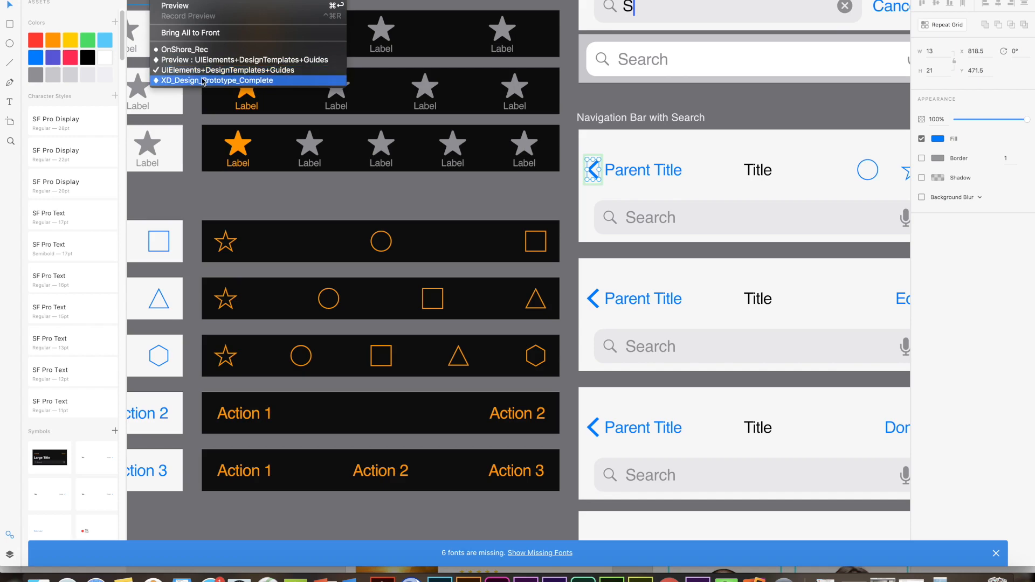
left_click(203, 50)
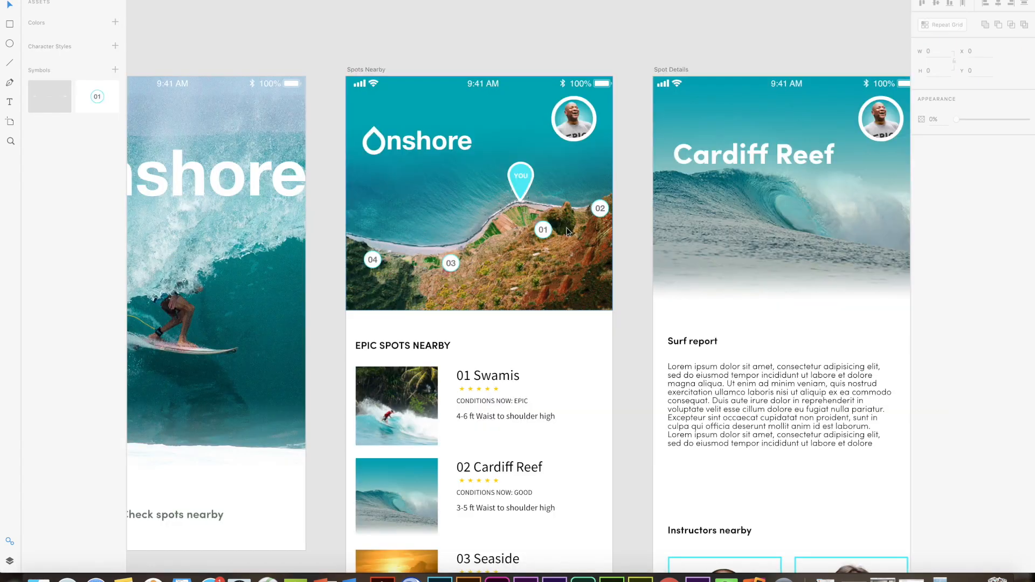
left_click_drag(321, 47, 444, 64)
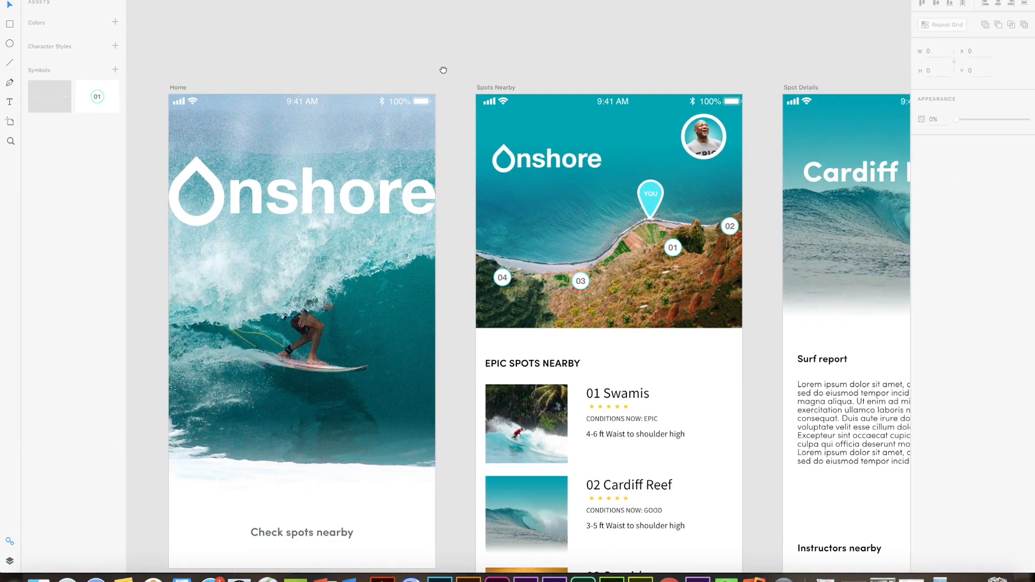
left_click(503, 88)
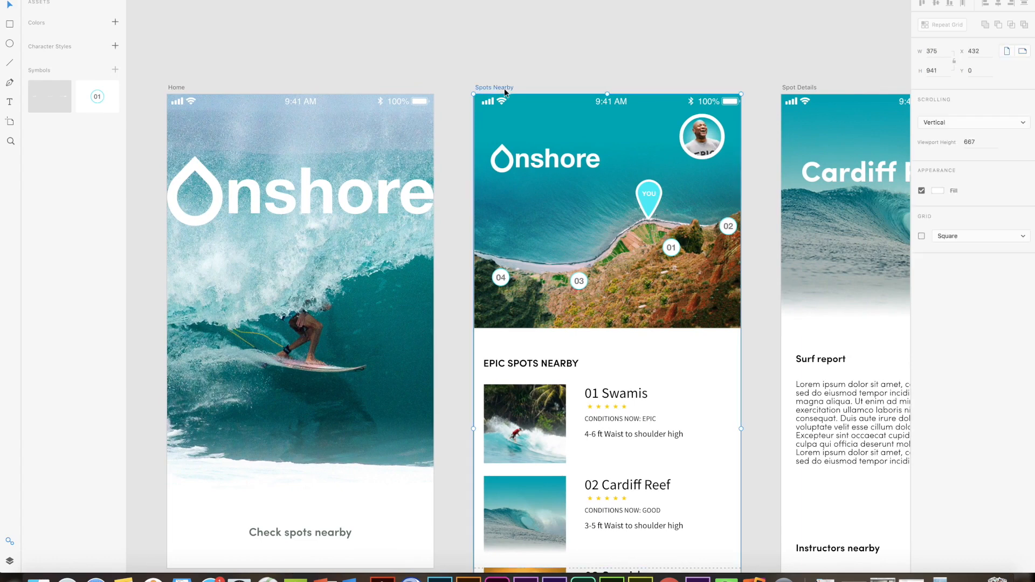
left_click(608, 335)
left_click_drag(607, 337, 490, 128)
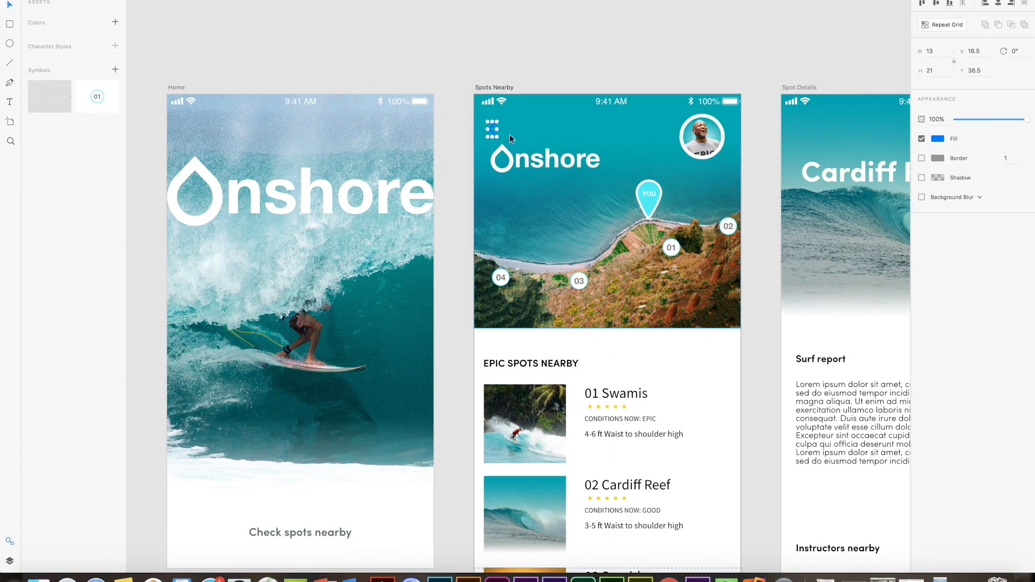
- Set the fill of the back chevron on the Spots Nearby artboard to white
scroll(509, 134, "up", 5)
left_click(940, 139)
left_click_drag(868, 130, 792, 66)
left_click(691, 14)
scroll(634, 119, "down", 5)
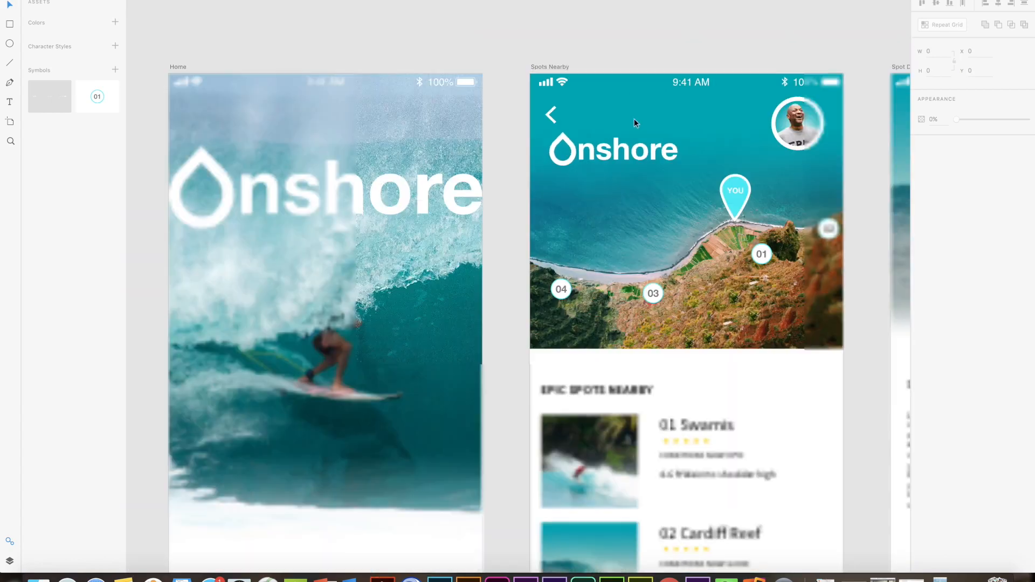
- Copy the white back chevron to the same position on the Spot Details and Instructor Details artboards
left_click(551, 114)
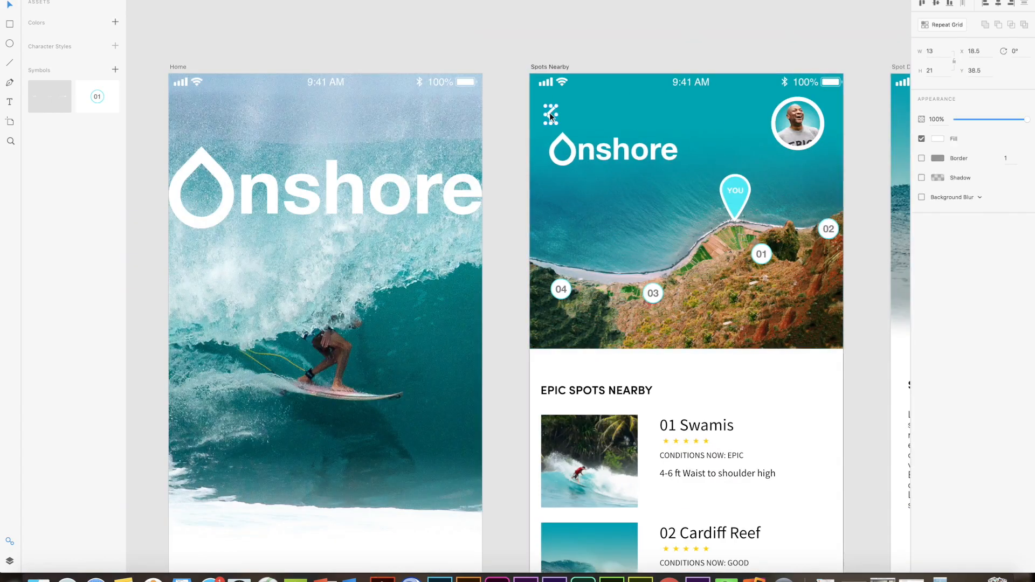
left_click_drag(744, 26, 457, 28)
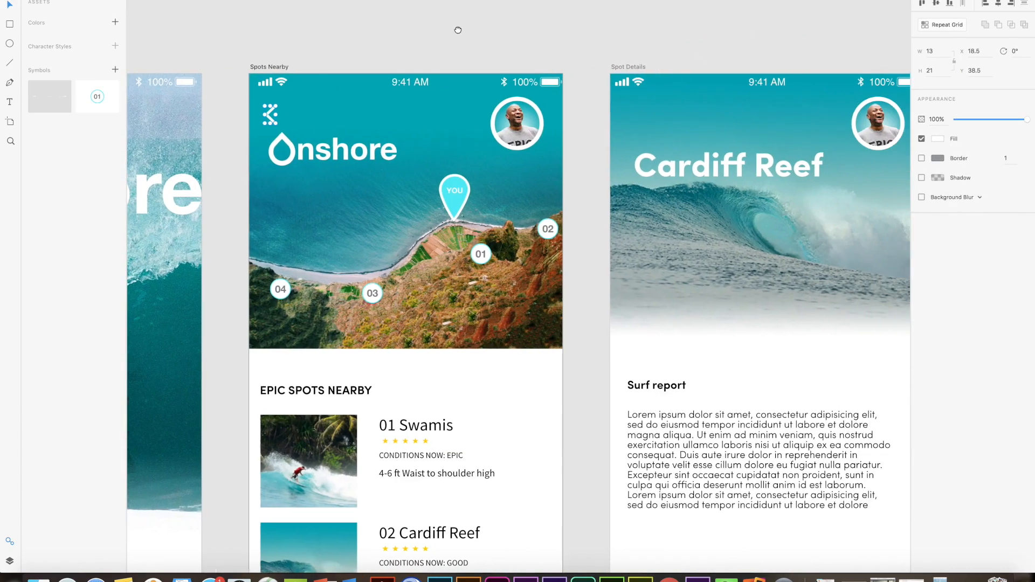
left_click(629, 67)
key("super+v")
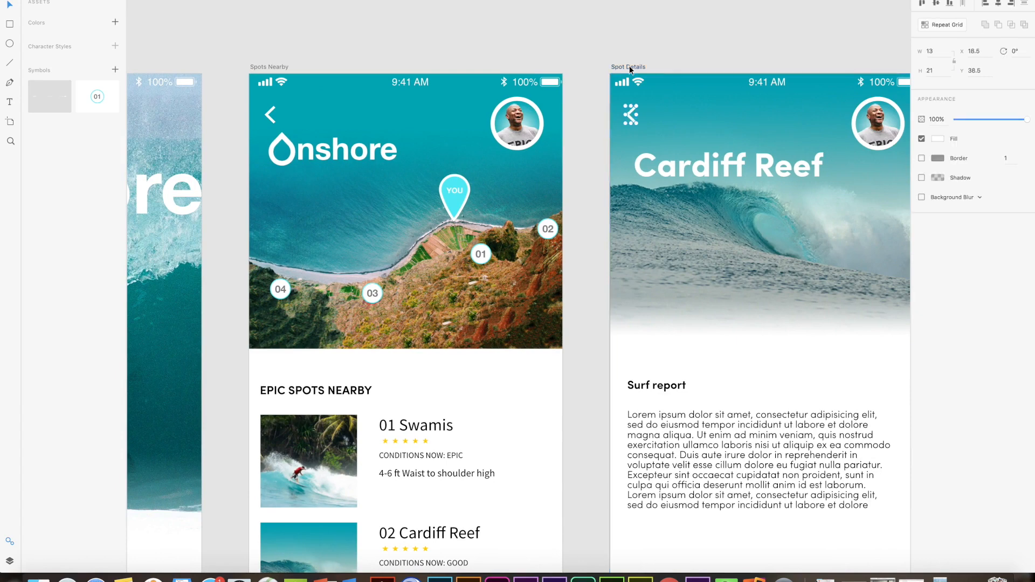
scroll(774, 64, "right", 10)
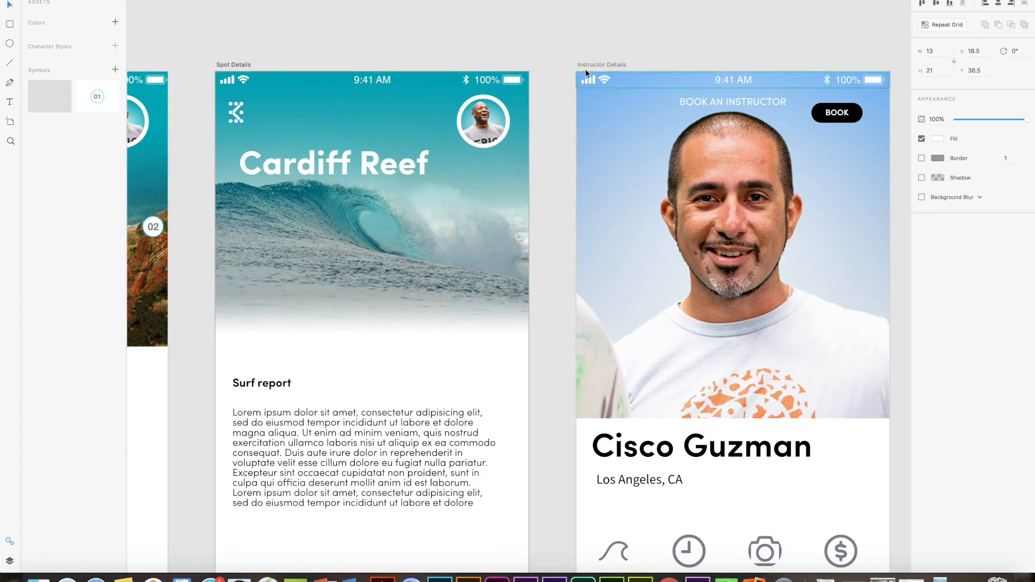
left_click(594, 65)
key("super+v")
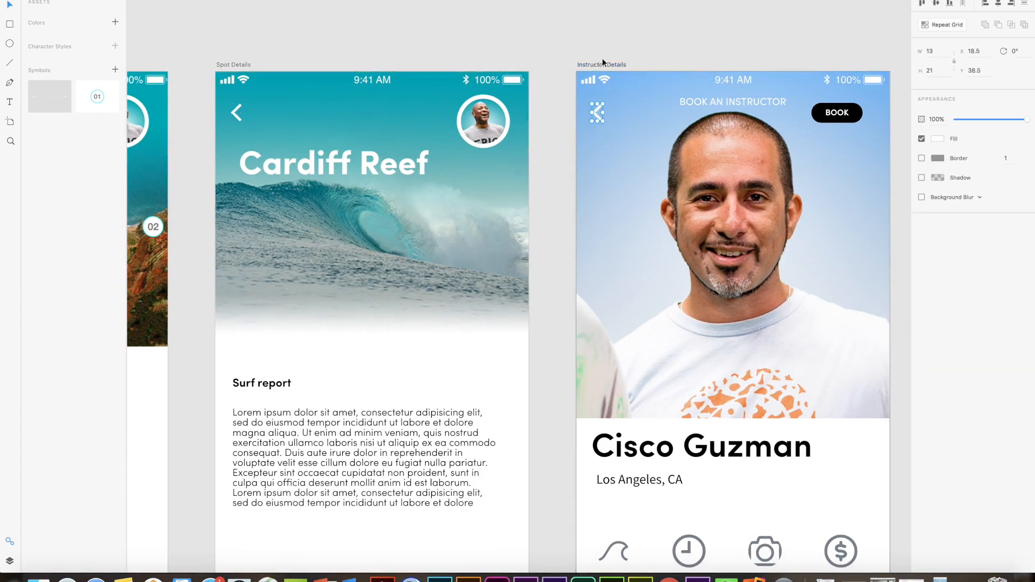
- Switch to Prototype mode and link the Instructor Details back chevron to Spot Details with Slide Right, Ease Out and 0.4 s
scroll(561, 114, "down", 2)
scroll(561, 116, "down", 5)
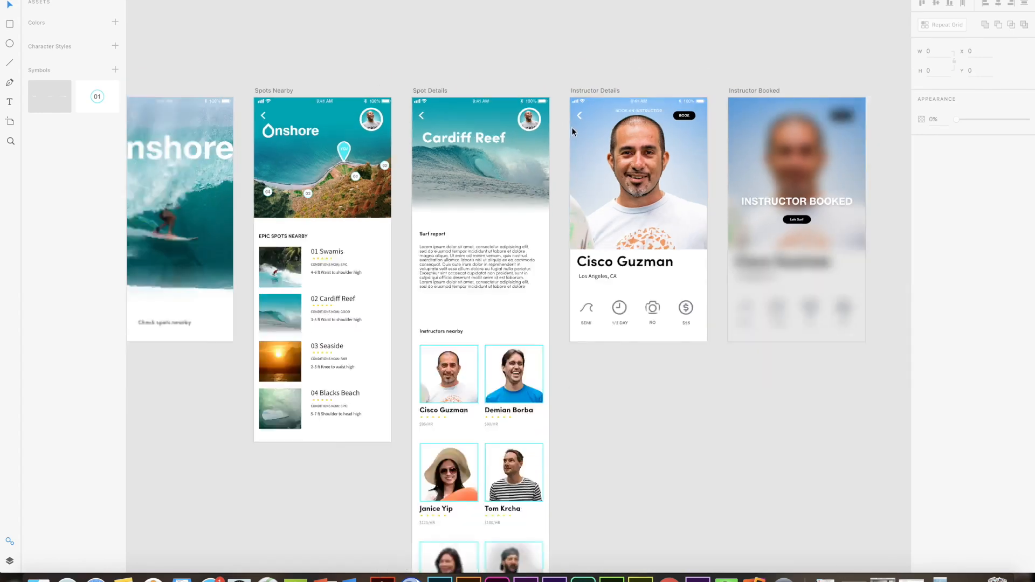
scroll(571, 128, "up", 2)
scroll(600, 330, "down", 2)
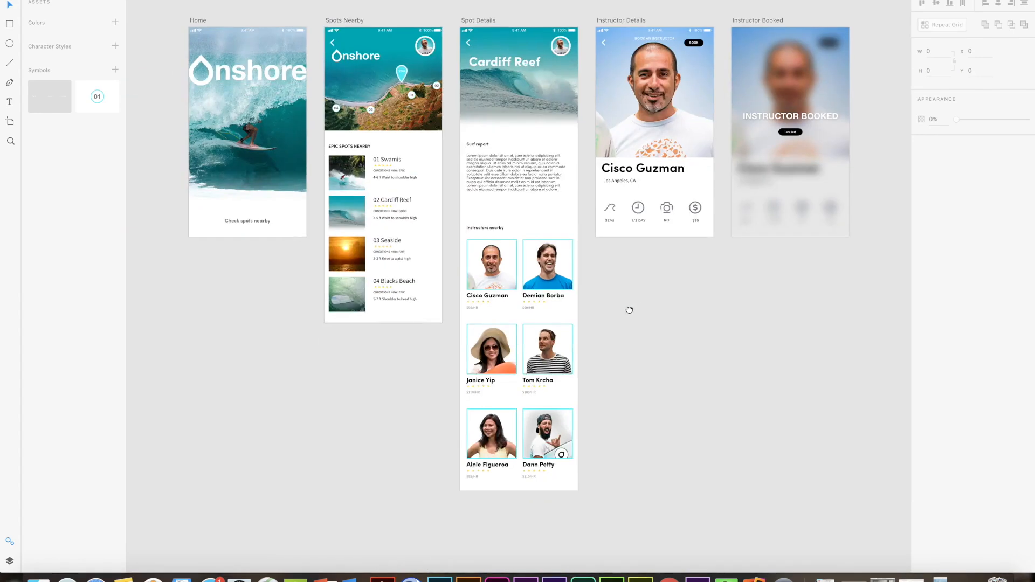
key("ctrl+Tab")
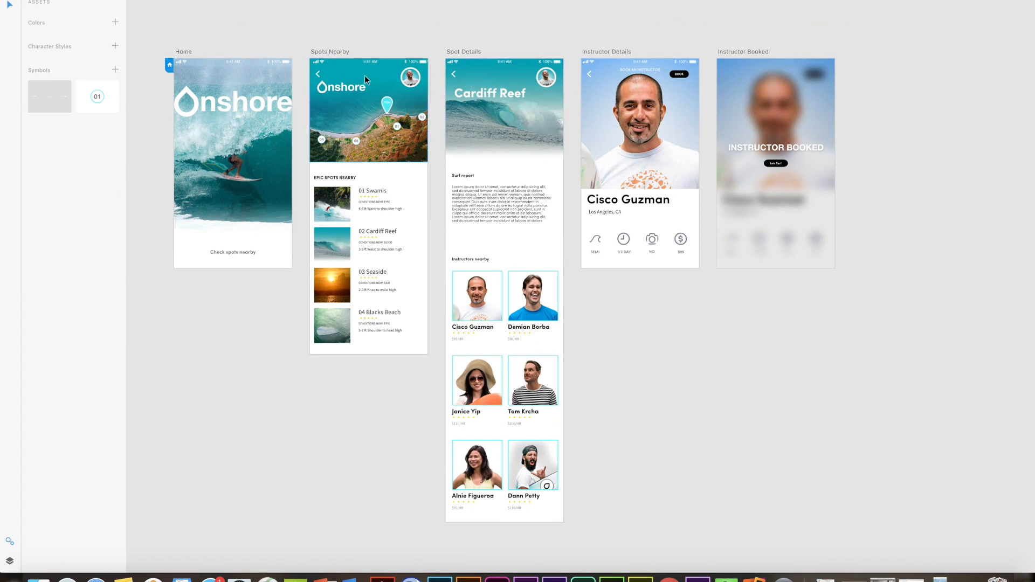
scroll(544, 88, "up", 3)
scroll(771, 98, "up", 3)
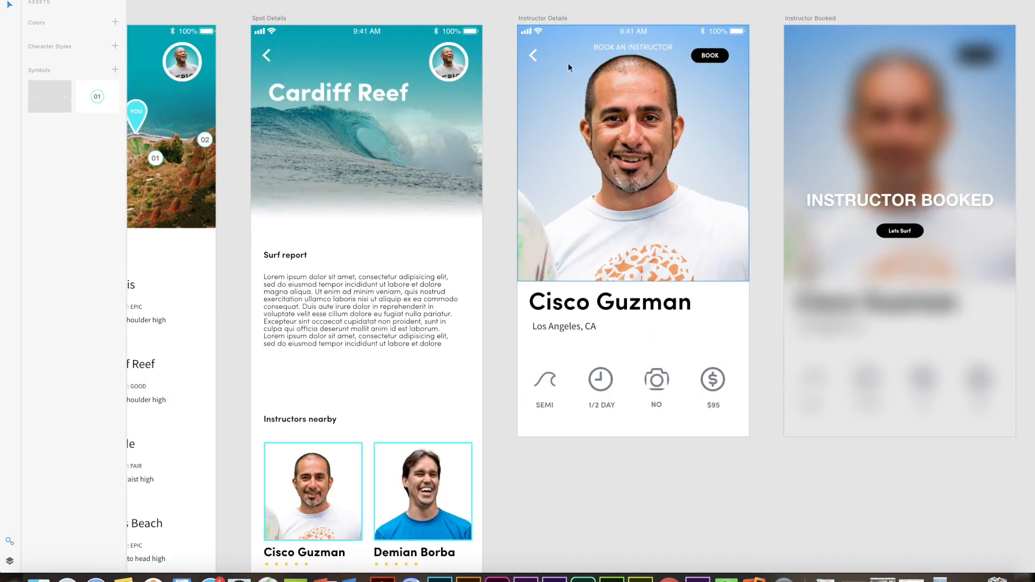
left_click(535, 59)
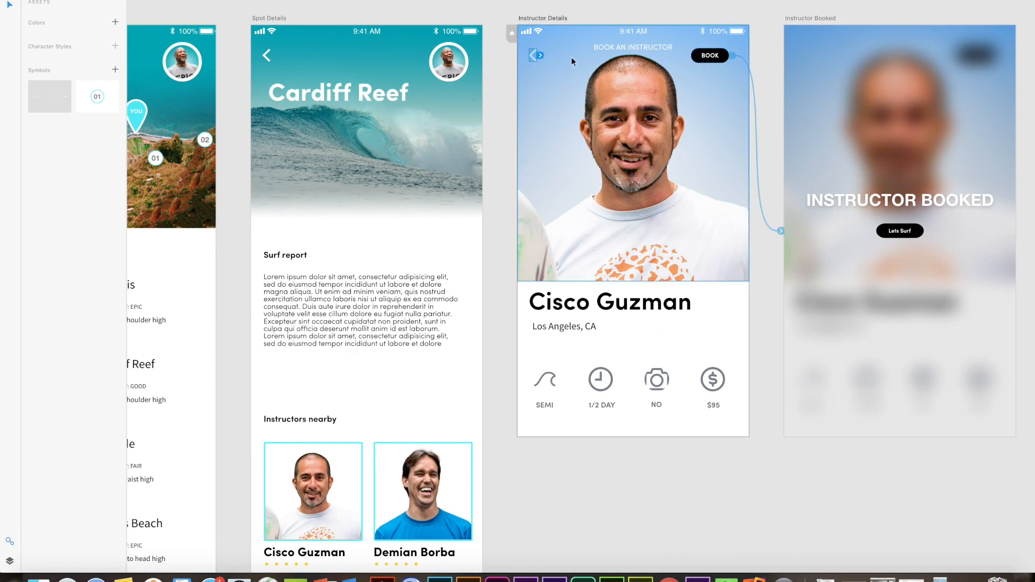
left_click_drag(540, 57, 485, 477)
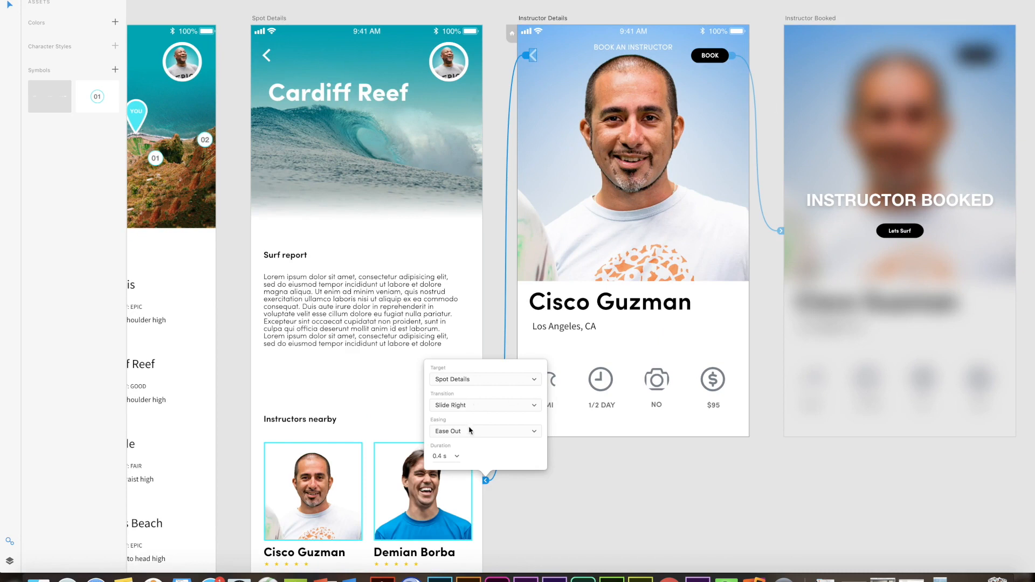
- Link the Spot Details back chevron to the Spots Nearby artboard with Slide Right, Ease Out and 0.4 s
left_click(267, 56)
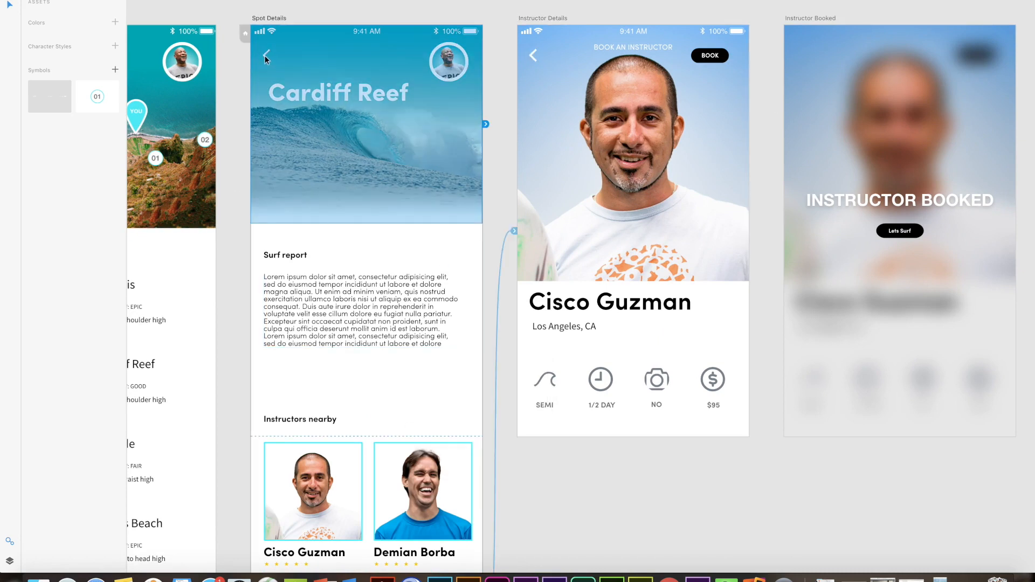
left_click(264, 56)
left_click_drag(277, 56, 220, 222)
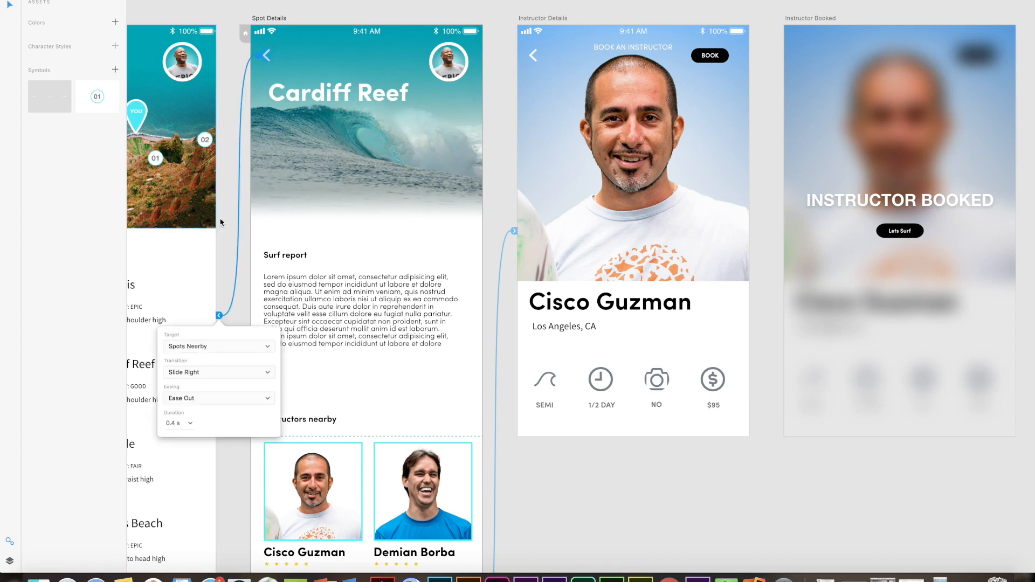
- Link the Spots Nearby back chevron to the Home artboard with Slide Right, Ease Out and 0.4 s
left_click(221, 222)
left_click_drag(225, 185, 688, 187)
left_click(531, 90)
left_click(445, 53)
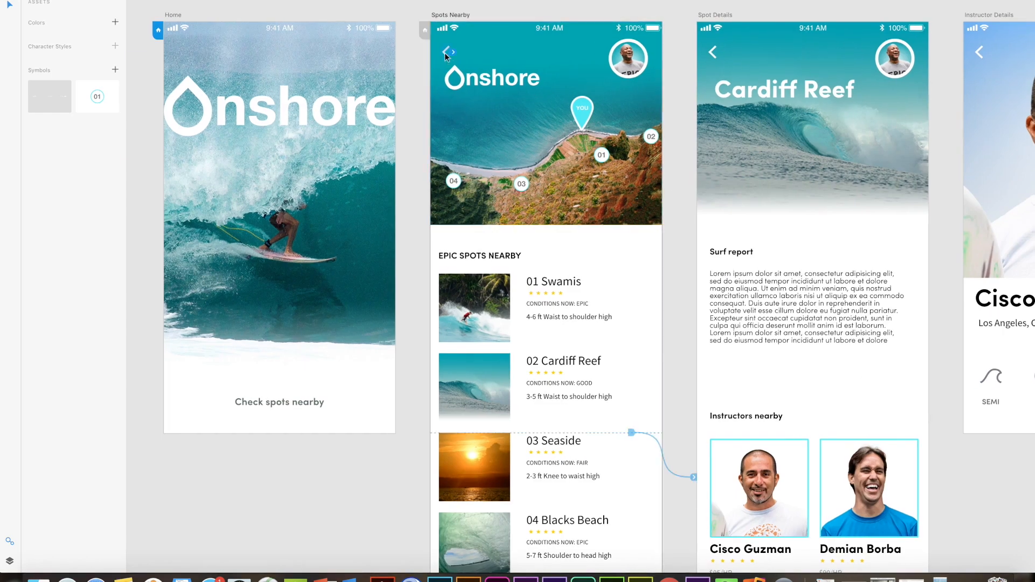
left_click_drag(454, 51, 394, 159)
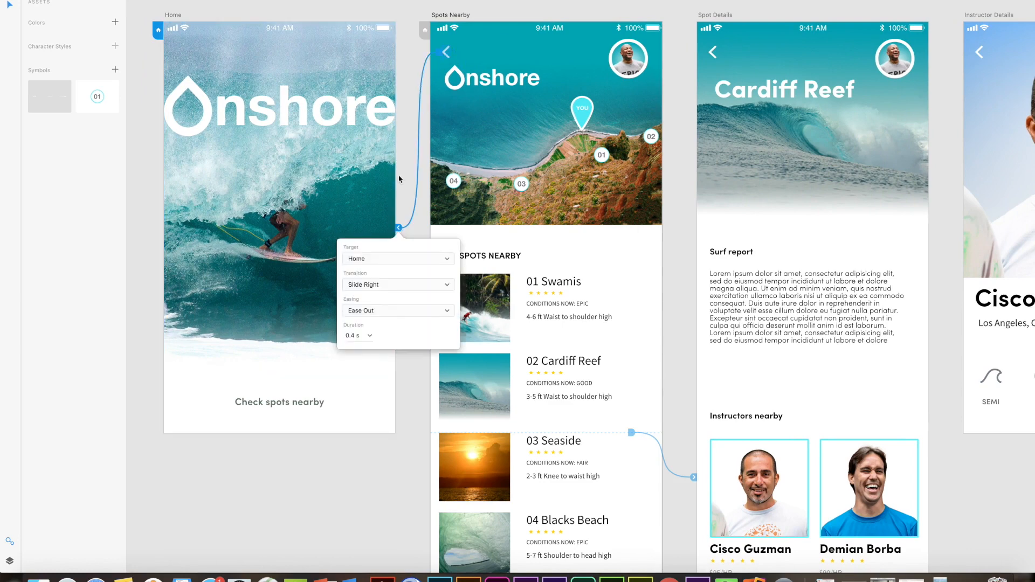
left_click(402, 17)
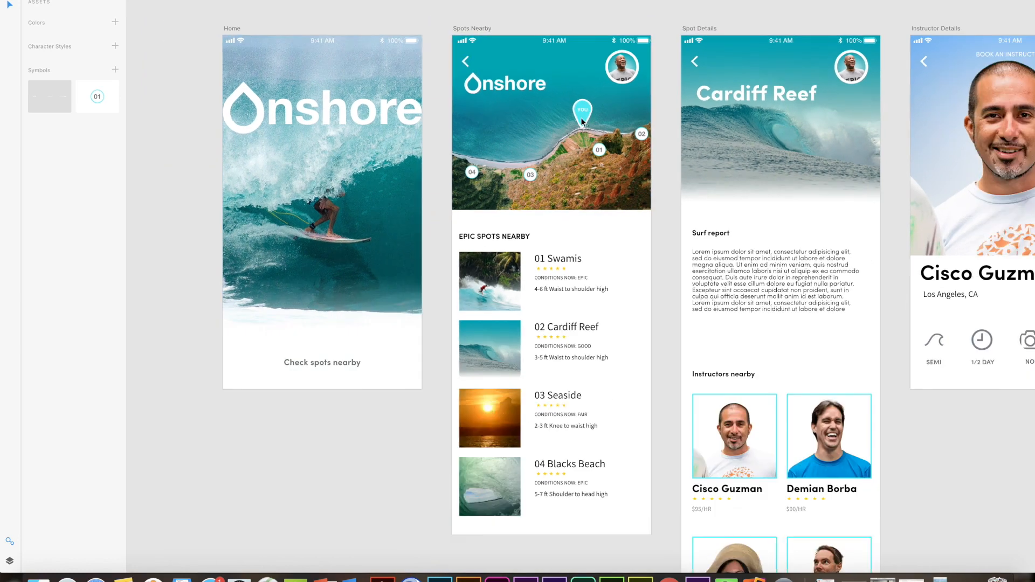
scroll(582, 122, "down", 4)
left_click_drag(891, 399, 741, 333)
scroll(783, 365, "down", 3)
scroll(689, 310, "up", 4)
scroll(689, 310, "down", 2)
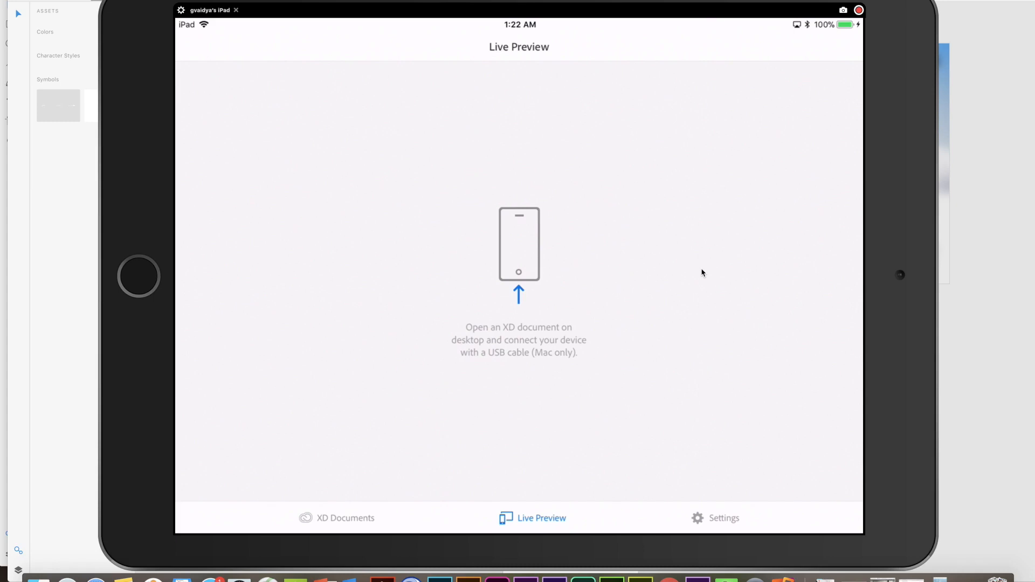
- Rearrange the mirrored iPad and design windows to view the iPad's live preview and its list of XD documents
left_click_drag(876, 12, 587, 20)
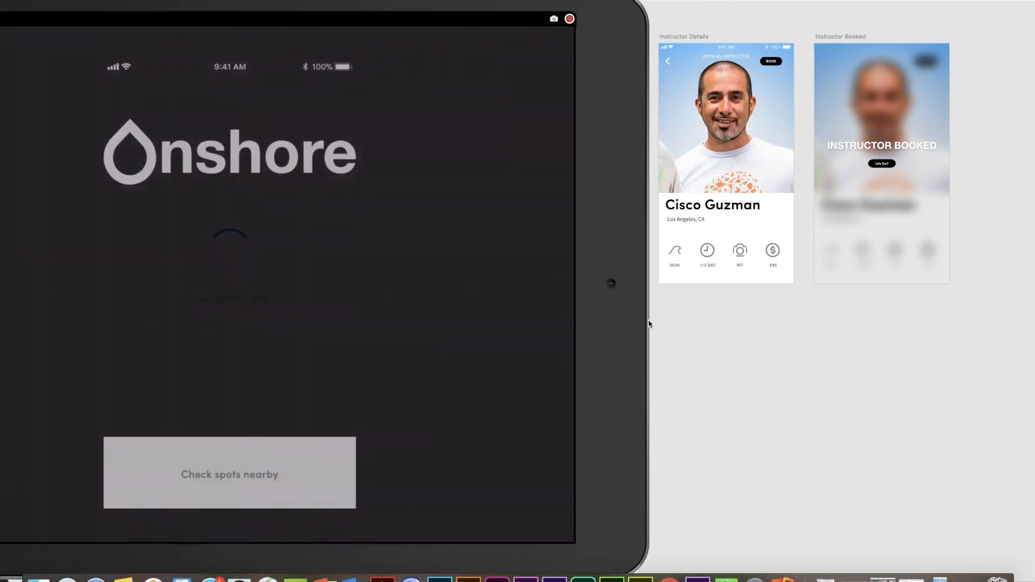
left_click(650, 323)
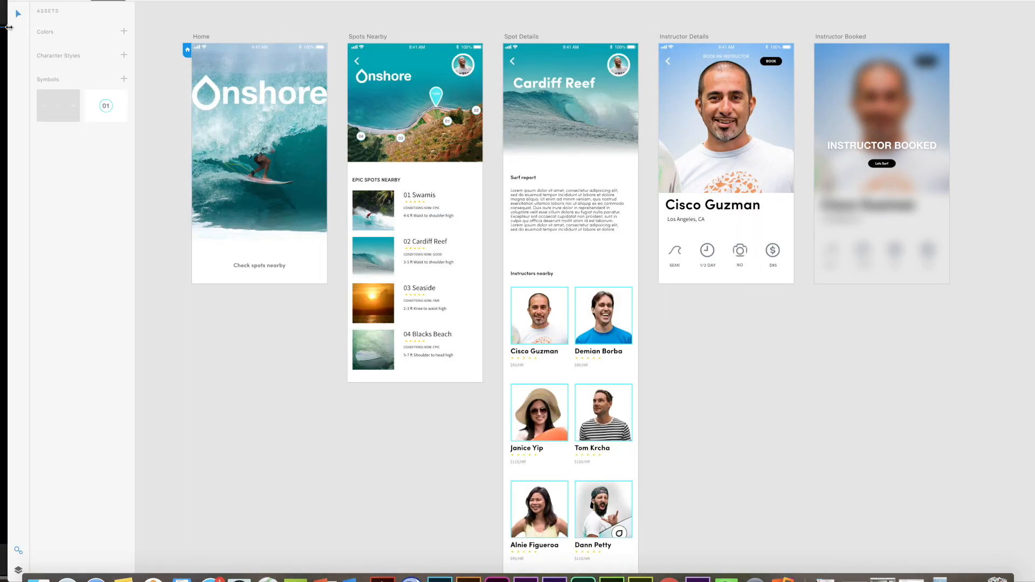
left_click_drag(8, 28, 526, 47)
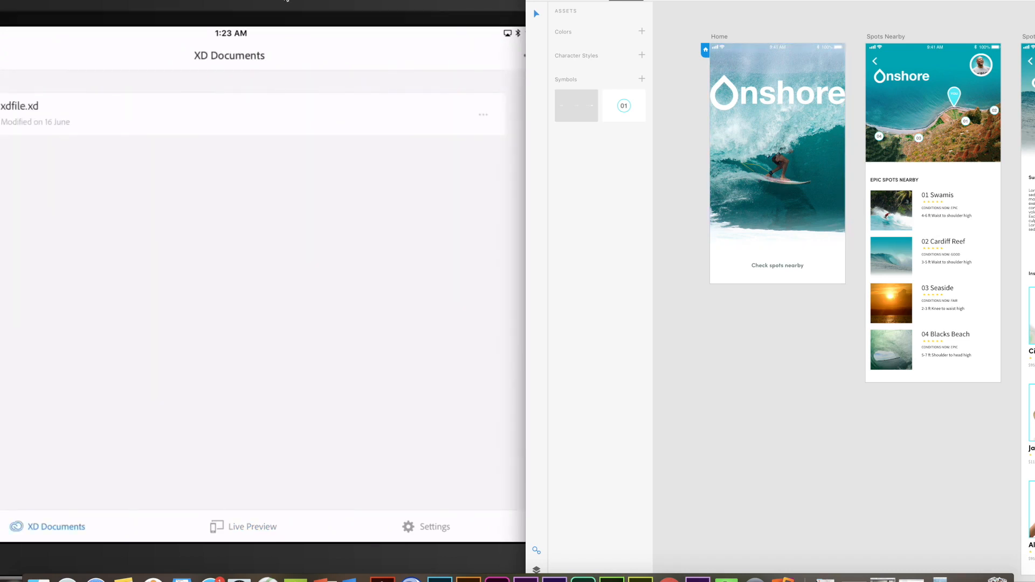
left_click(433, 5)
left_click_drag(342, 1, 599, 4)
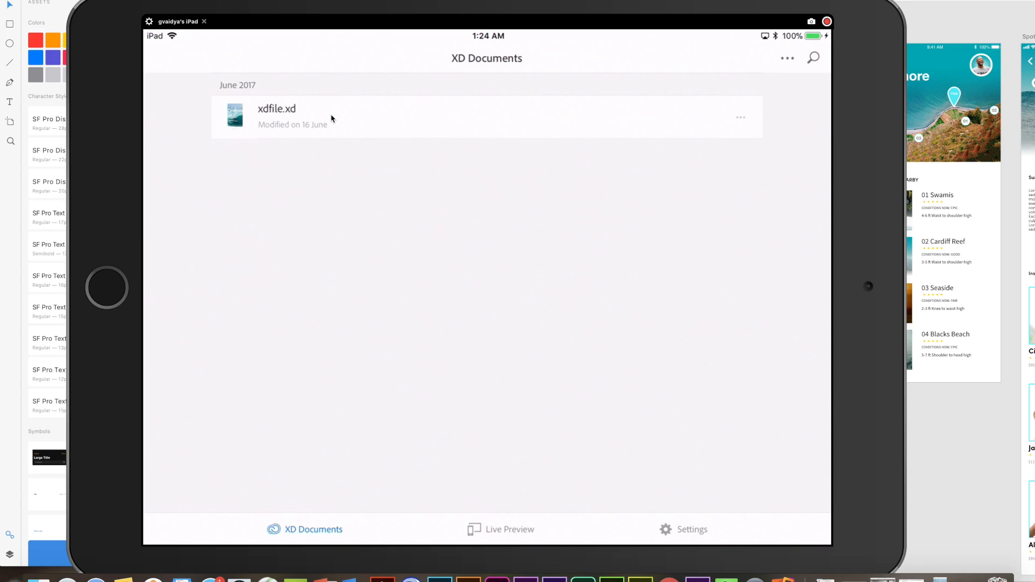
- Move the mirrored iPad window out of the way and enlarge the Onshore design window to fill the screen
left_click_drag(456, 13, 416, 443)
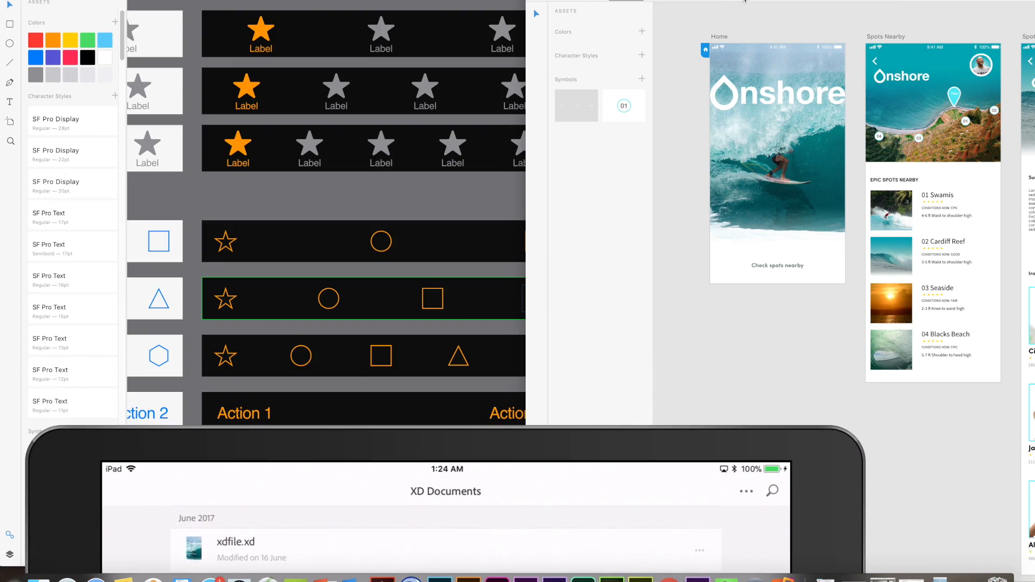
left_click_drag(744, 1, 381, 1)
double_click(412, 1)
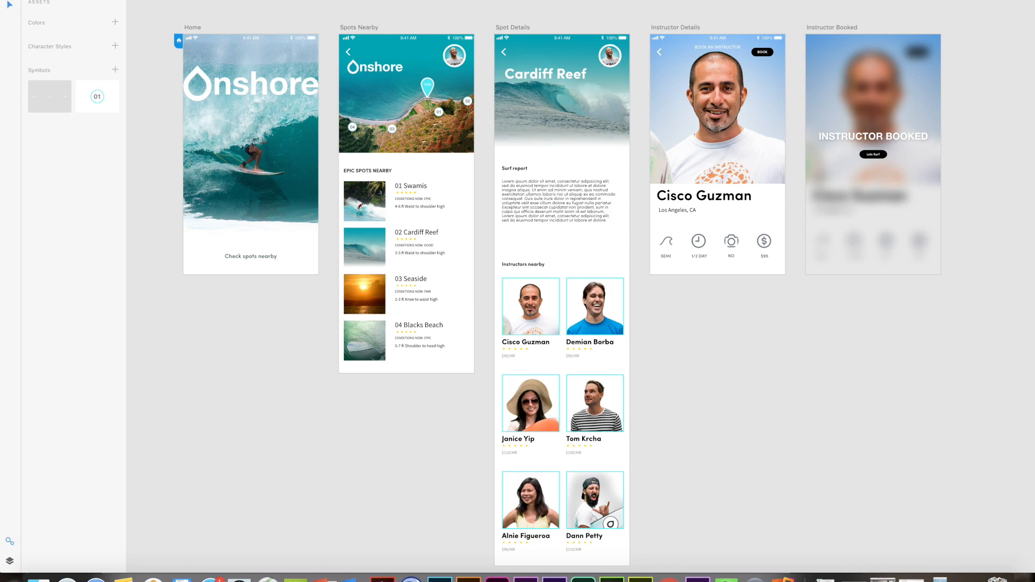
- Open the desktop preview and test the flow from Home through Spots Nearby to the Cardiff Reef details
key("super+Return")
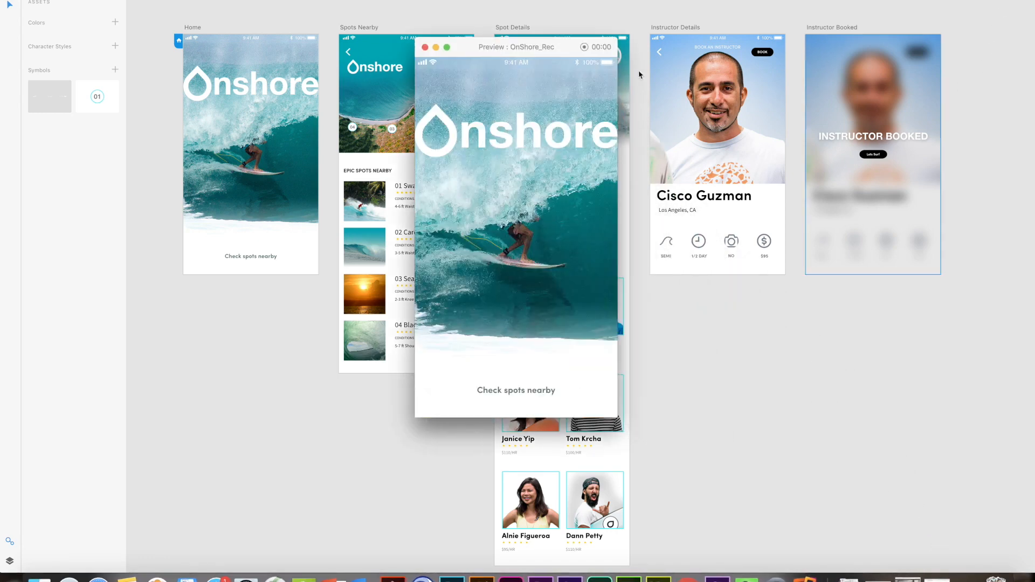
left_click_drag(512, 49, 305, 16)
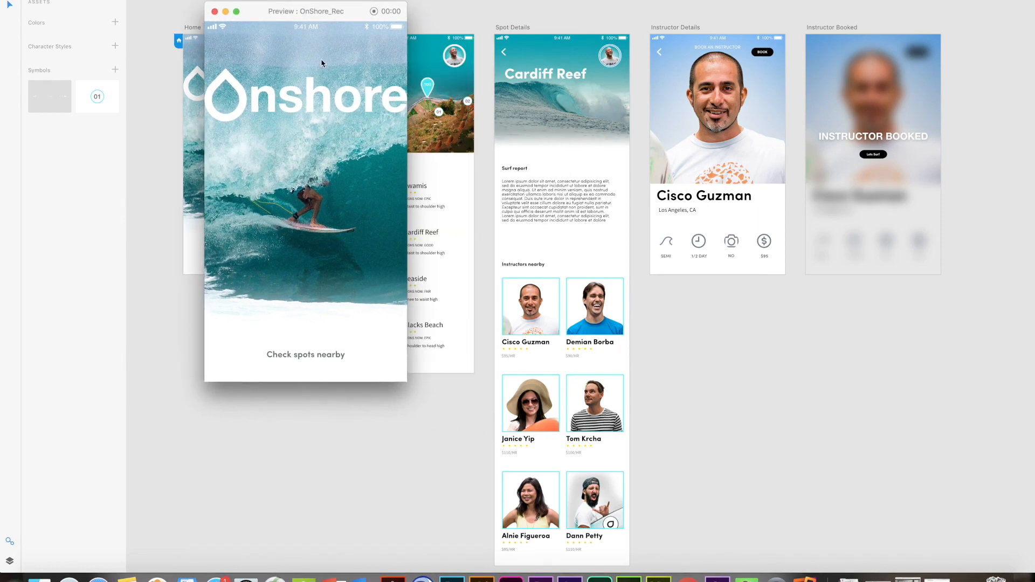
left_click(316, 357)
scroll(295, 172, "down", 3)
scroll(281, 178, "up", 3)
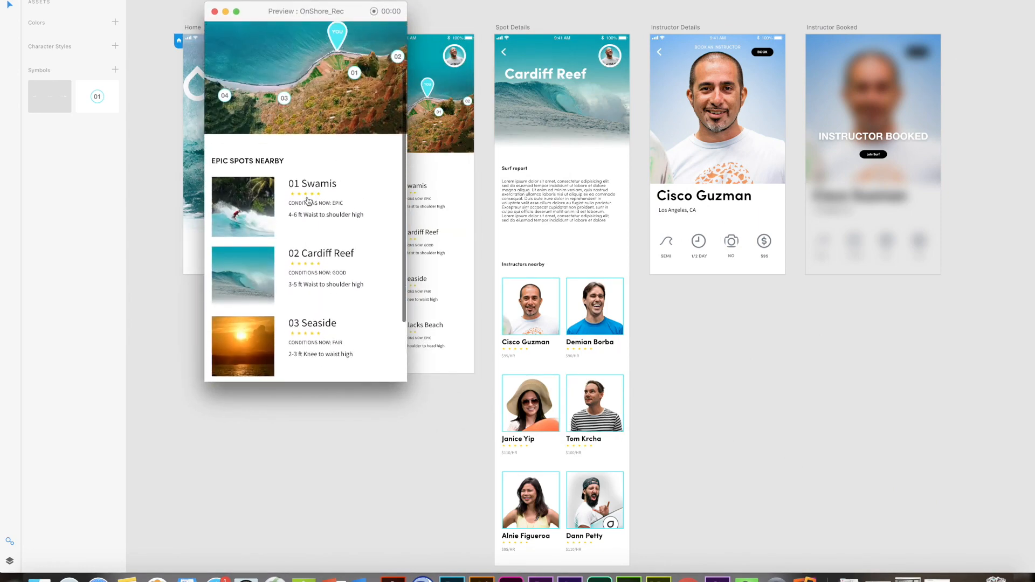
scroll(258, 189, "down", 3)
left_click(258, 190)
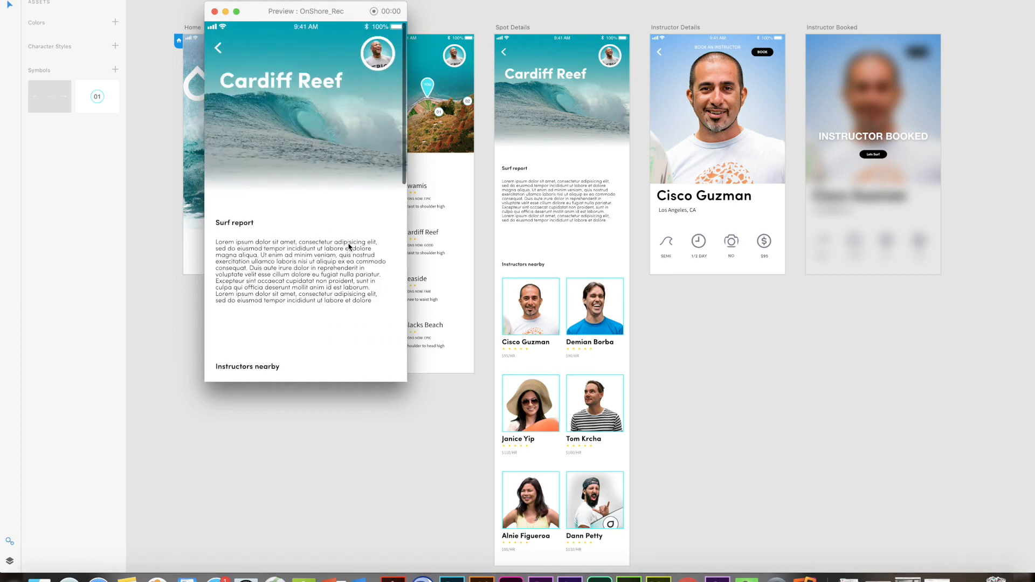
- Test the rest of the preview by opening an instructor, booking the lesson and returning to the Home screen
scroll(351, 237, "down", 5)
scroll(349, 247, "down", 2)
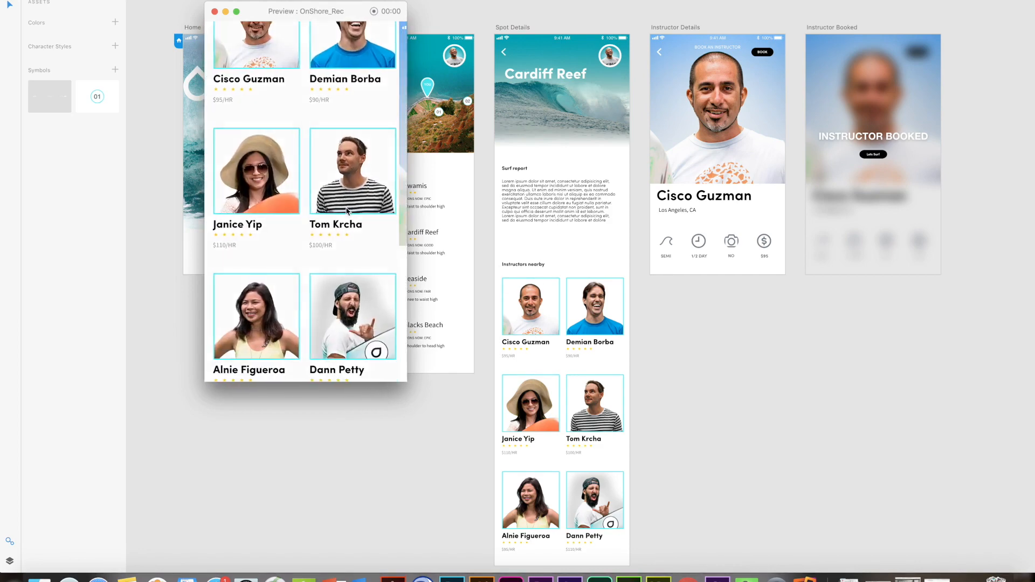
left_click(351, 248)
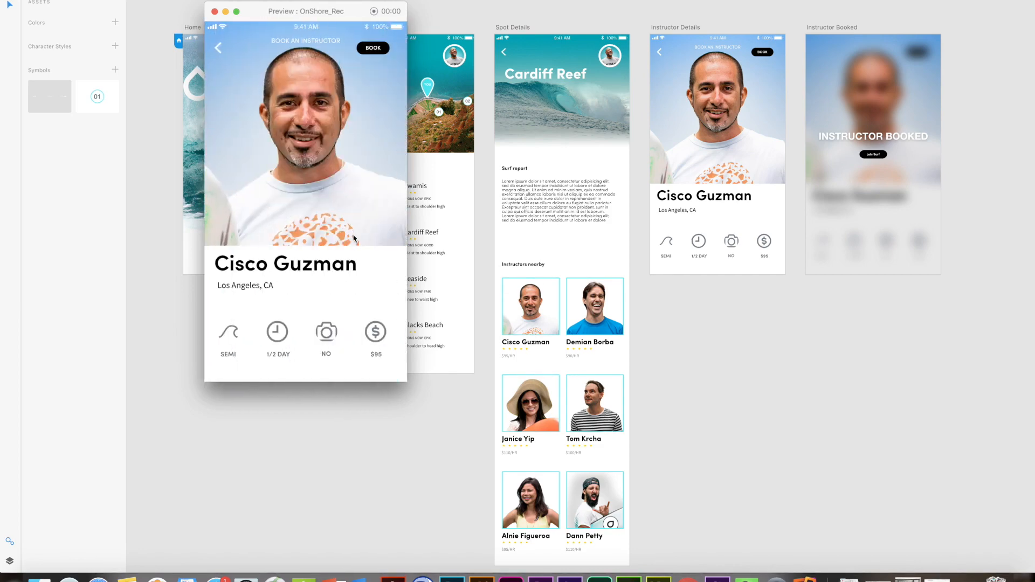
left_click(378, 50)
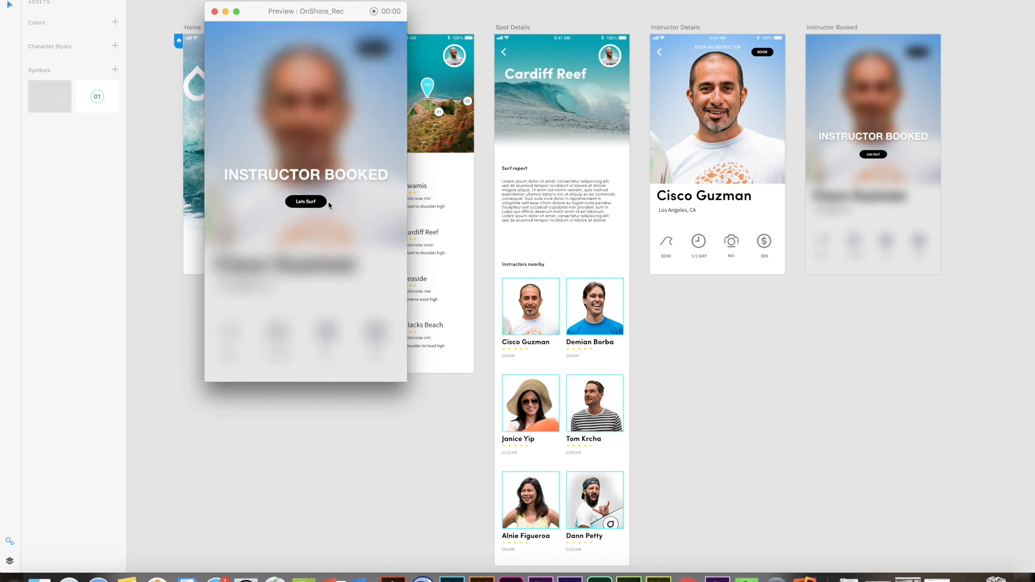
left_click(306, 202)
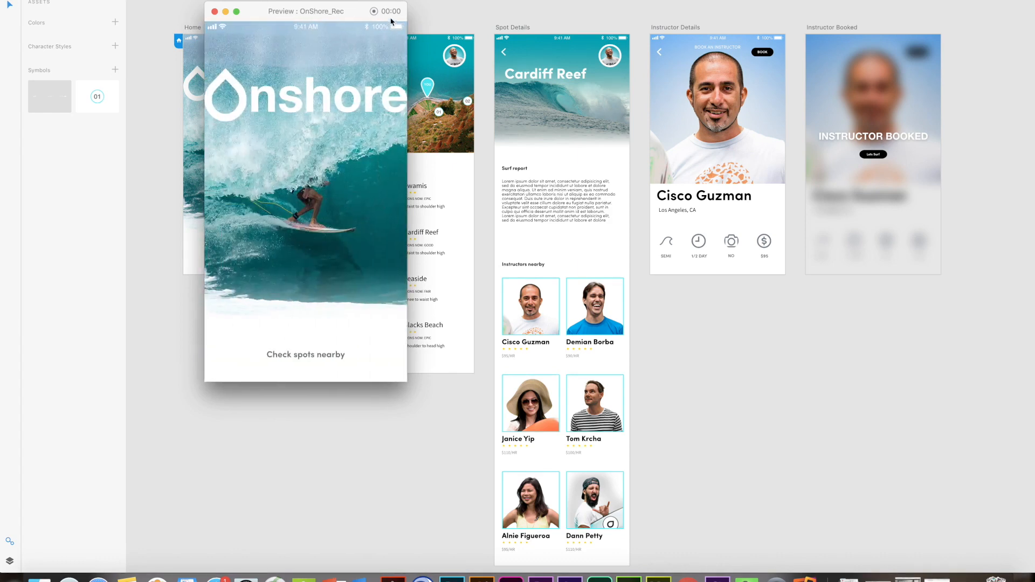
- Start recording the preview and walk from Home through Spots Nearby to the instructors list on Spot Details
left_click_drag(324, 19, 329, 73)
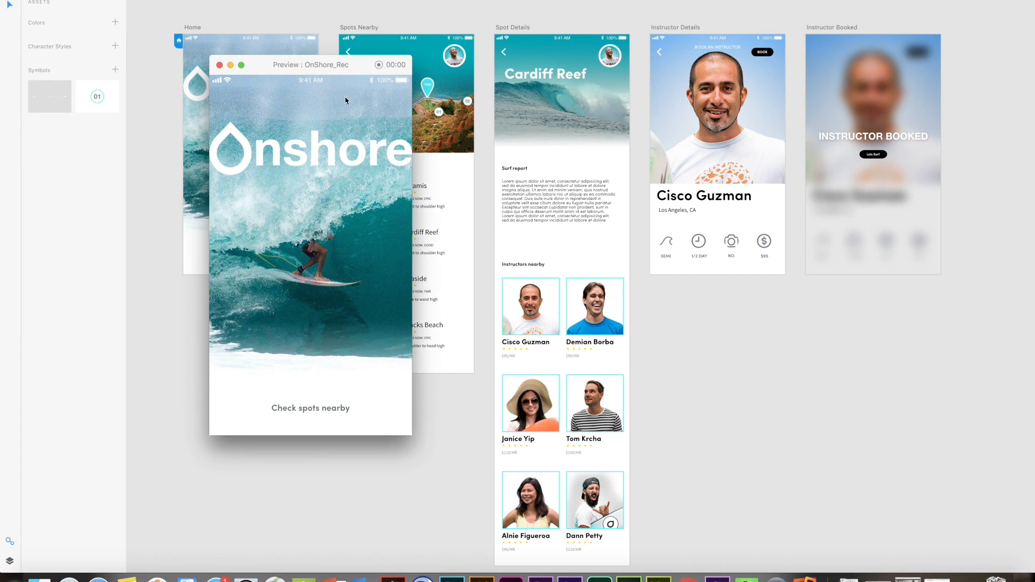
left_click(379, 65)
left_click(327, 411)
left_click_drag(329, 364, 247, 277)
left_click(247, 277)
scroll(291, 299, "down", 5)
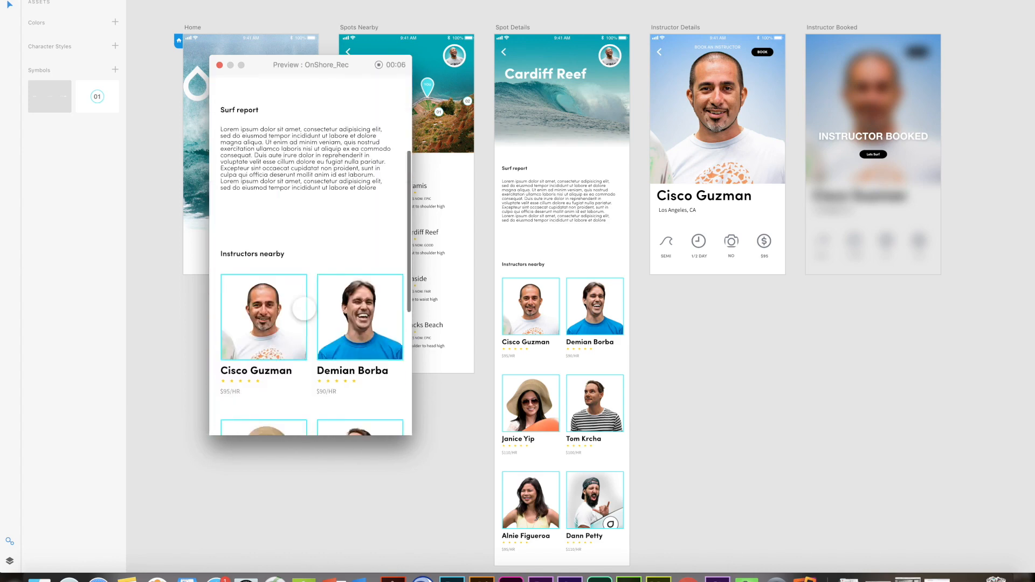
- Continue the recorded walkthrough by opening an instructor, booking the lesson and returning to Home
left_click(273, 254)
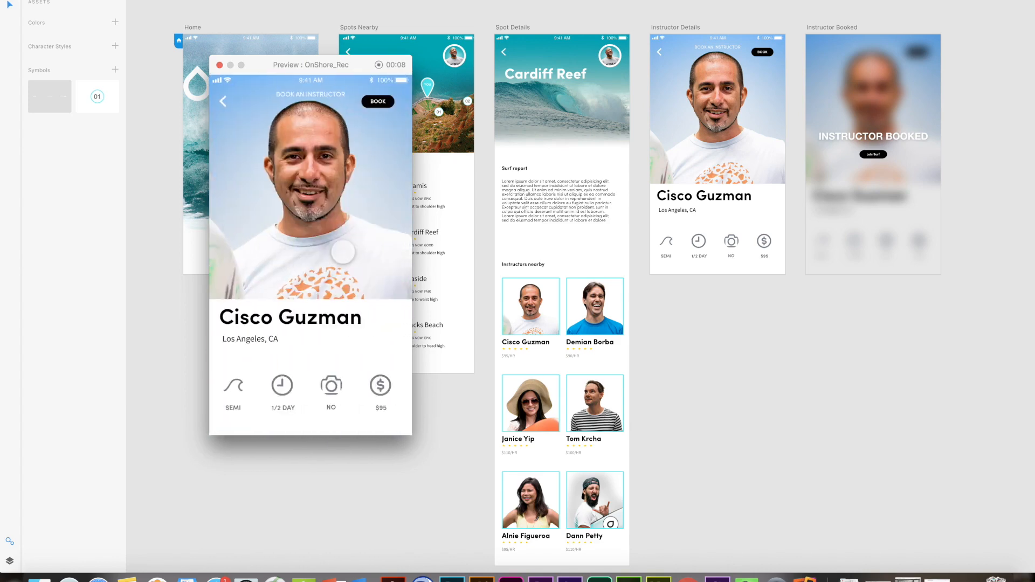
left_click(386, 102)
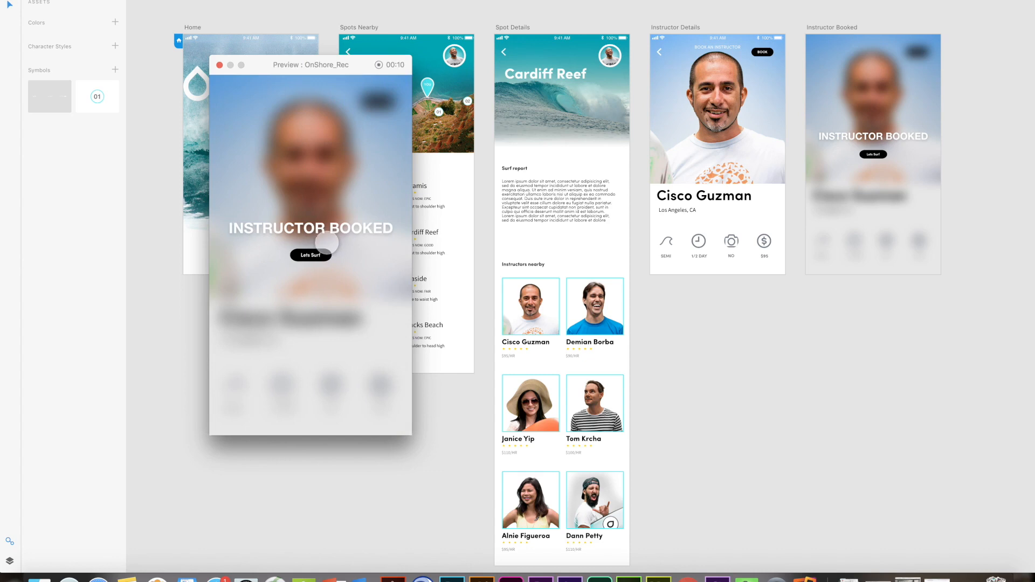
left_click(323, 254)
- Stop the recording, save it to the Desktop as OnShore_Rec and close the preview
left_click(379, 65)
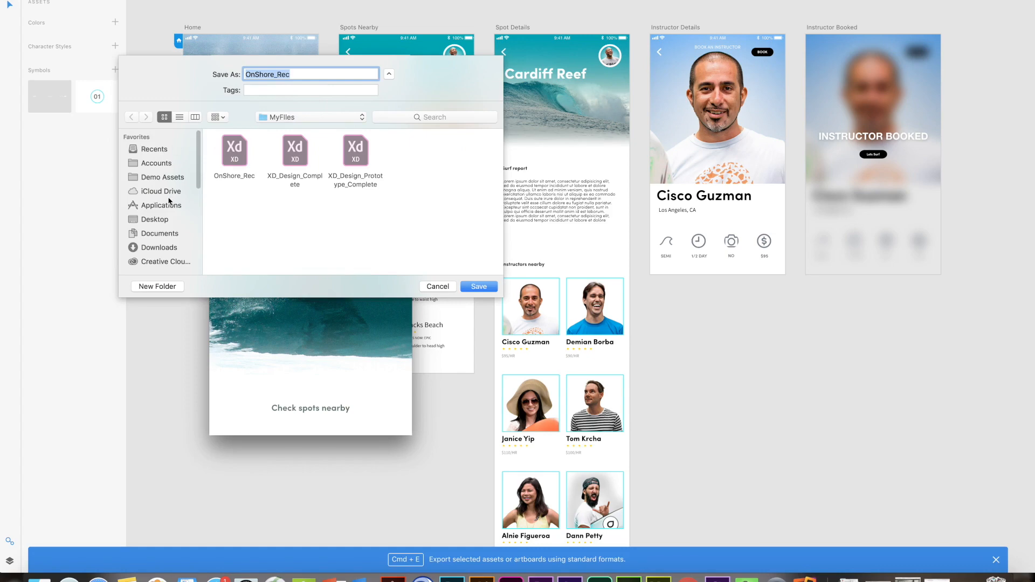
left_click(162, 220)
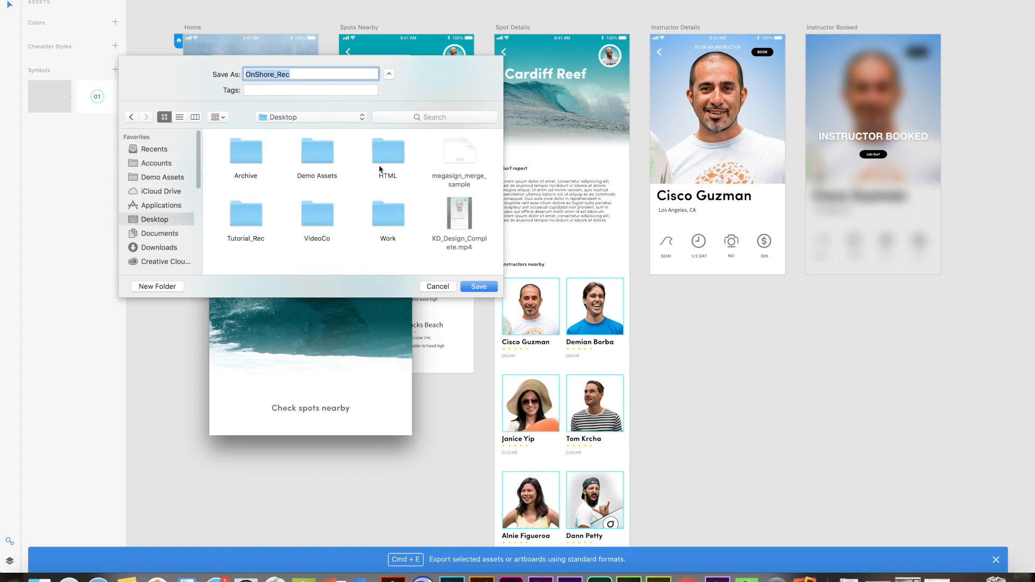
left_click(478, 286)
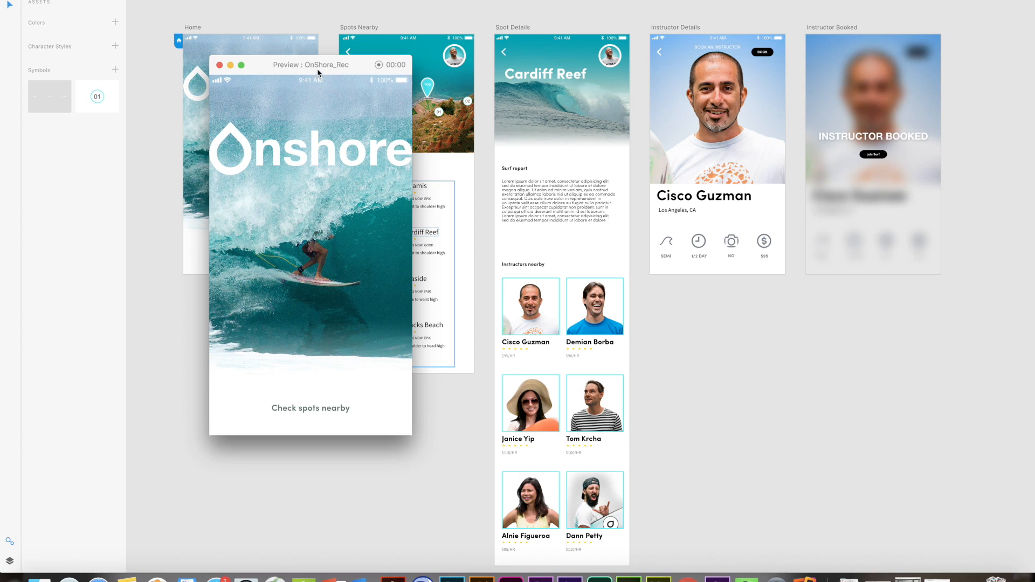
left_click_drag(241, 78, 328, 94)
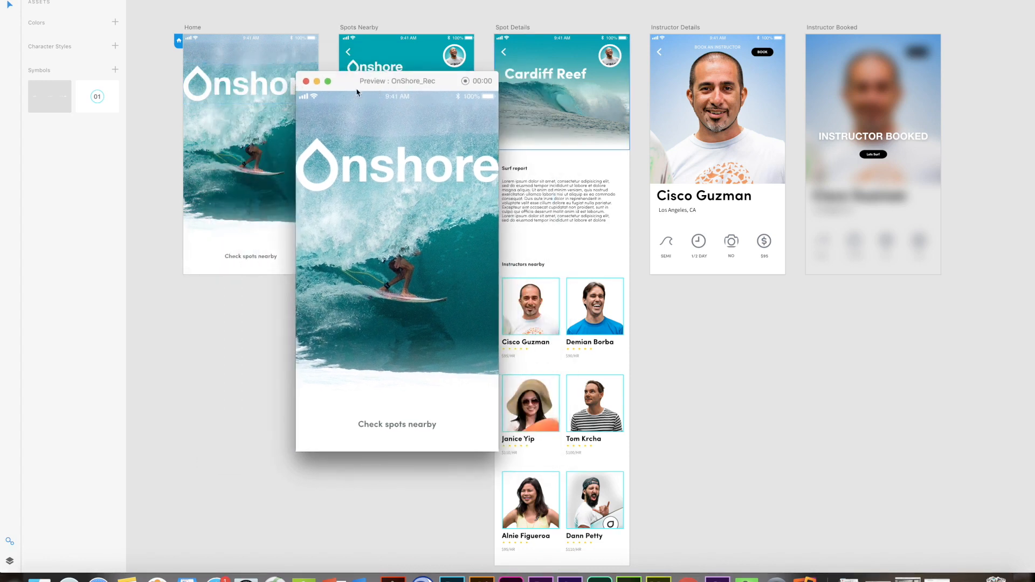
left_click(306, 82)
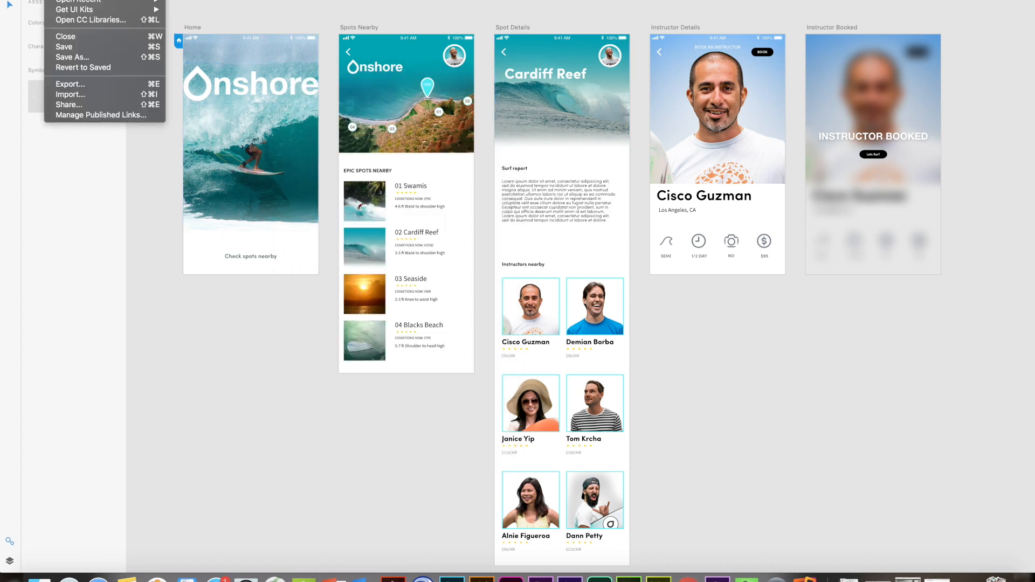
left_click(570, 302)
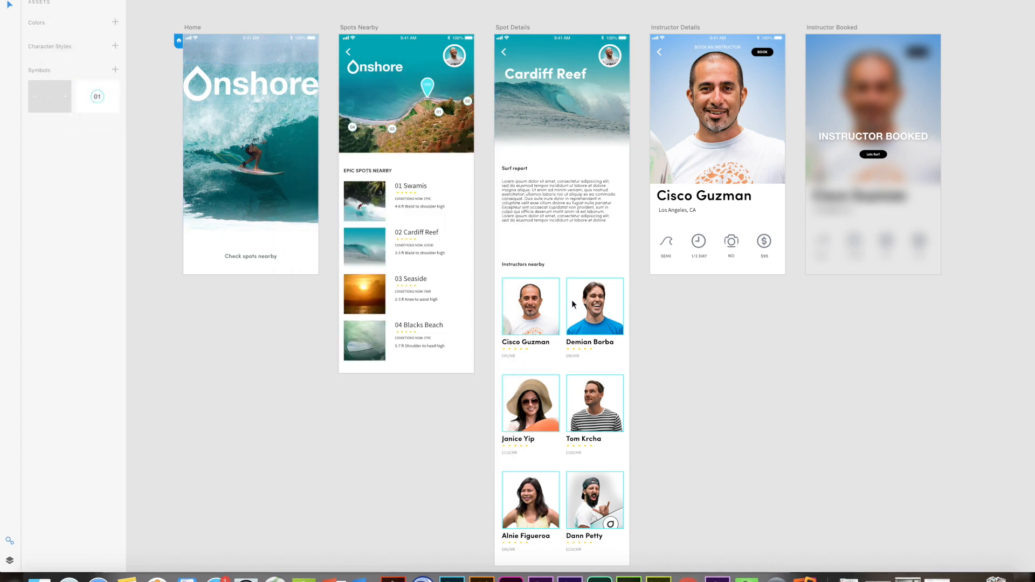
left_click(492, 141)
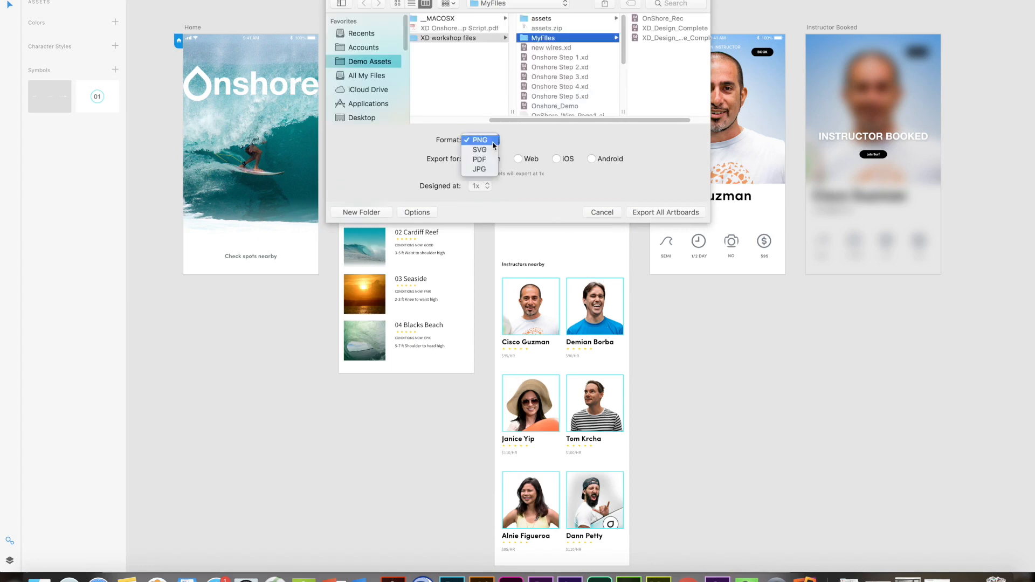
left_click(485, 159)
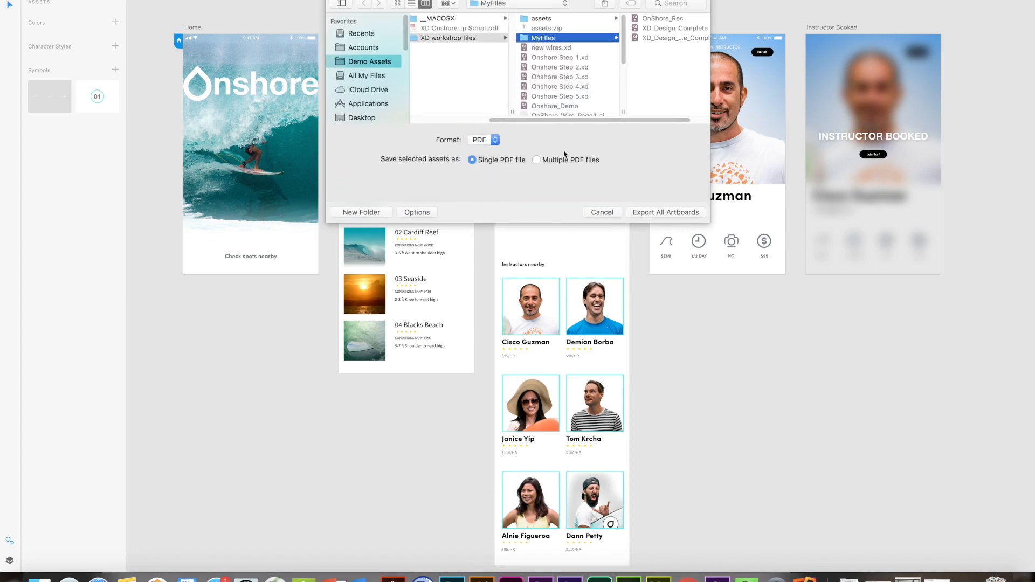
left_click(615, 210)
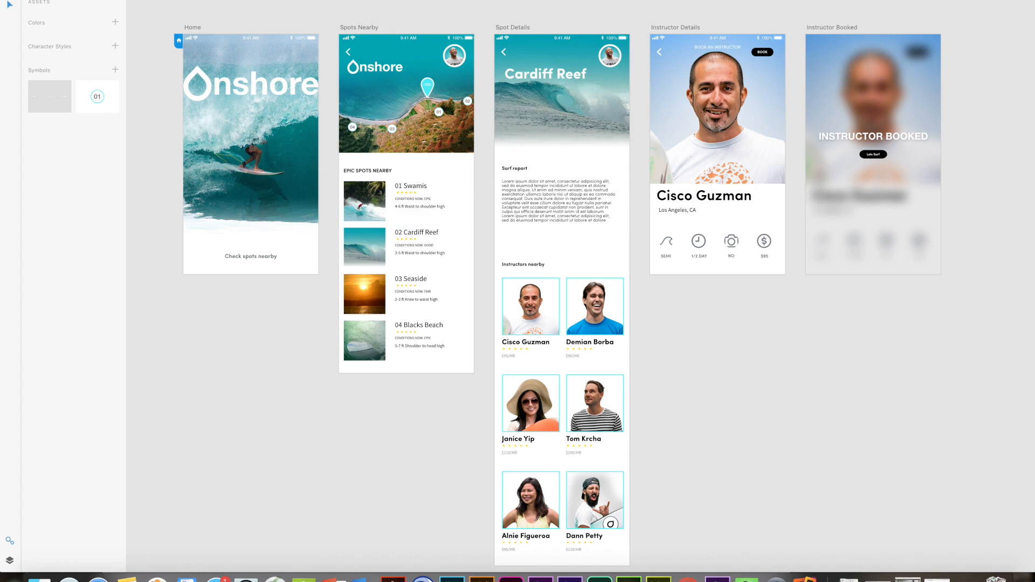
- Publish the prototype as a public link titled OnShore_Rec with comments allowed and open the link in the browser
left_click(1022, 3)
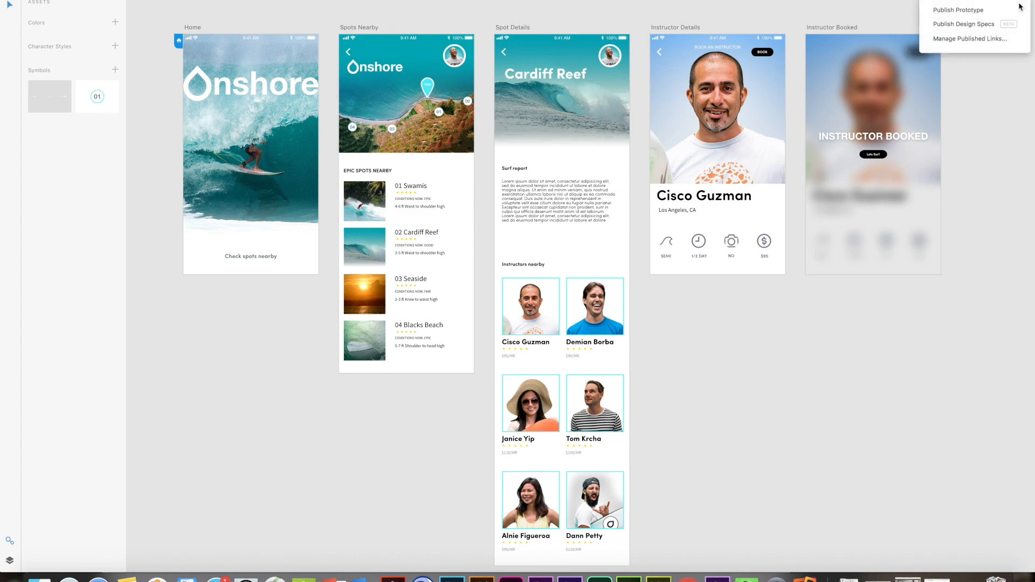
left_click(976, 11)
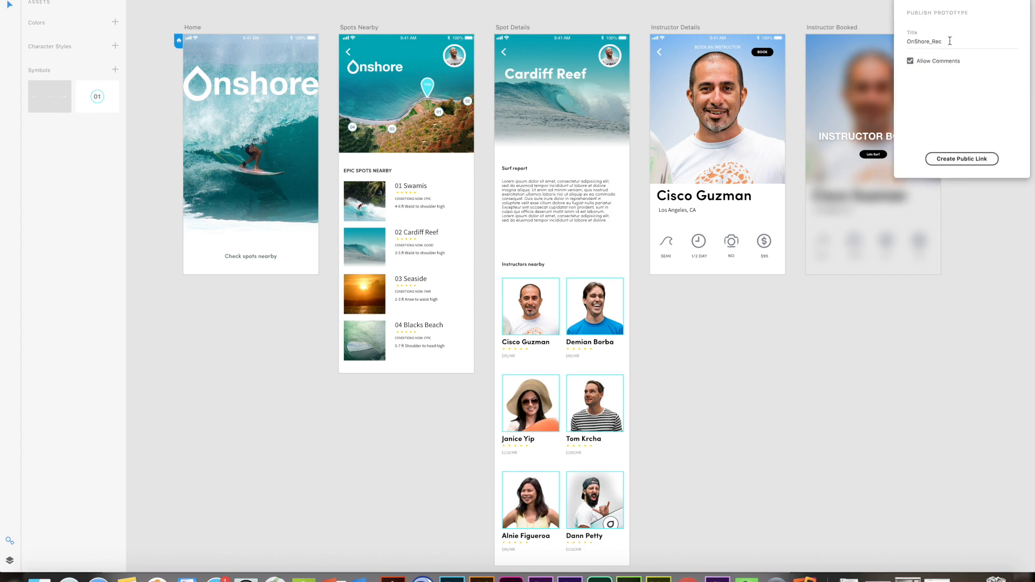
left_click(975, 160)
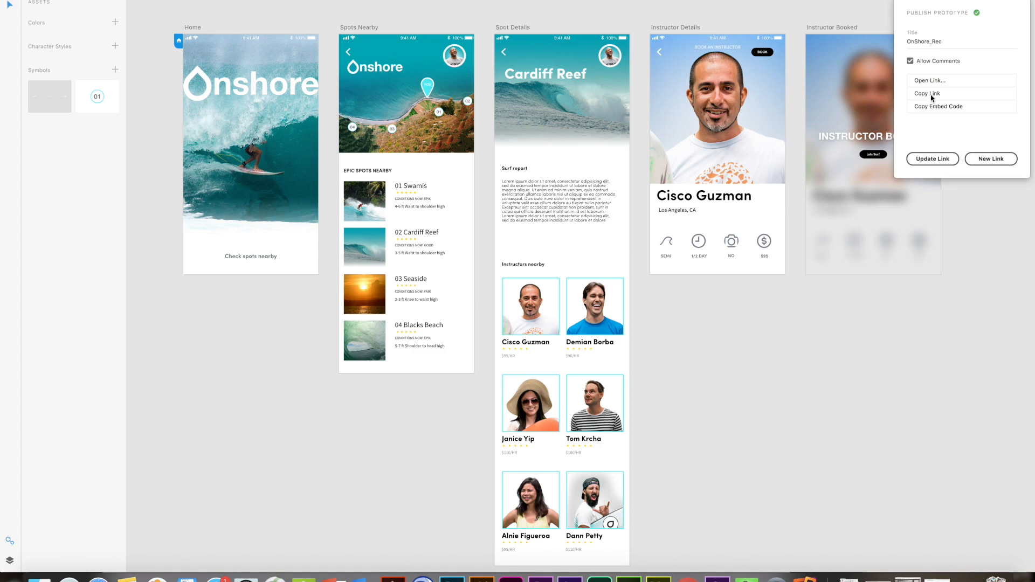
left_click(929, 81)
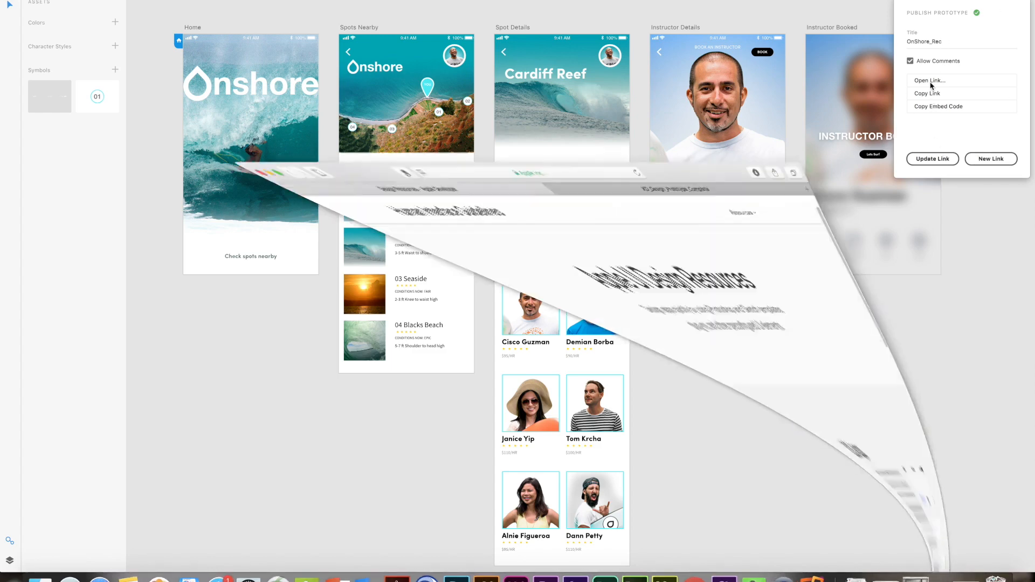
- Walk through the published prototype from Home to Cardiff Reef, open its comments, and return to the Adobe XD document
left_click_drag(572, 23, 584, 0)
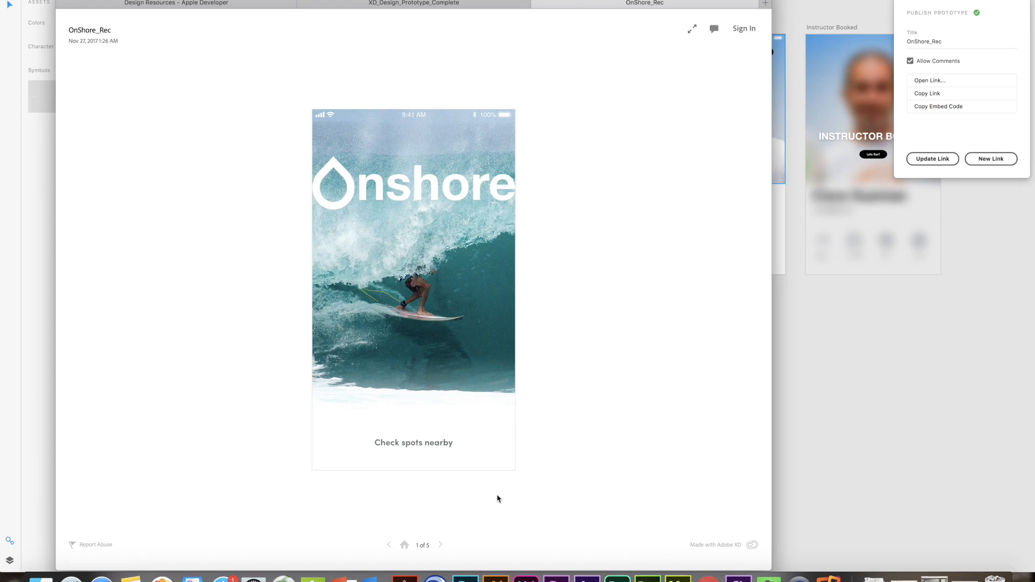
left_click(430, 446)
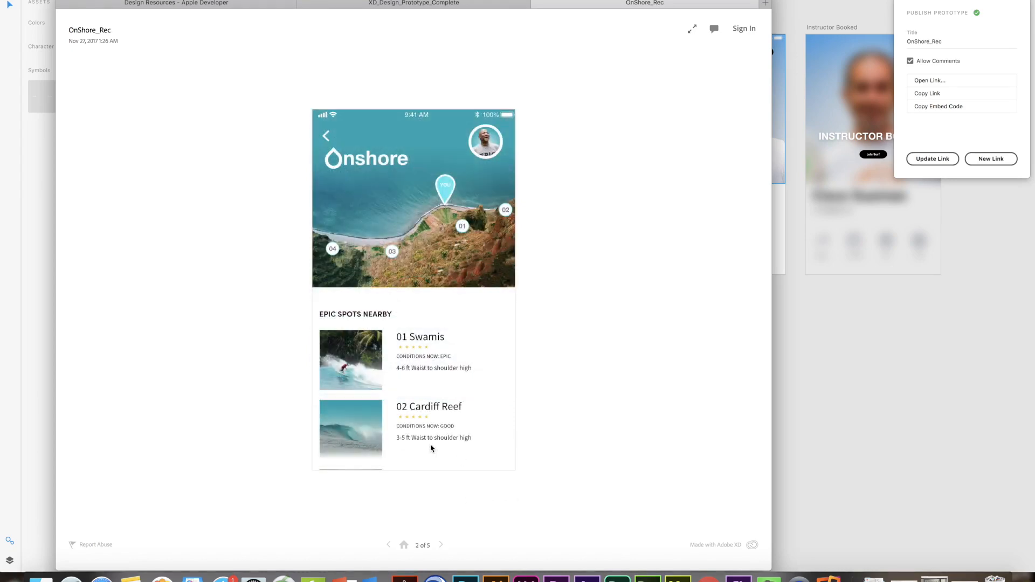
scroll(454, 377, "down", 3)
left_click(349, 299)
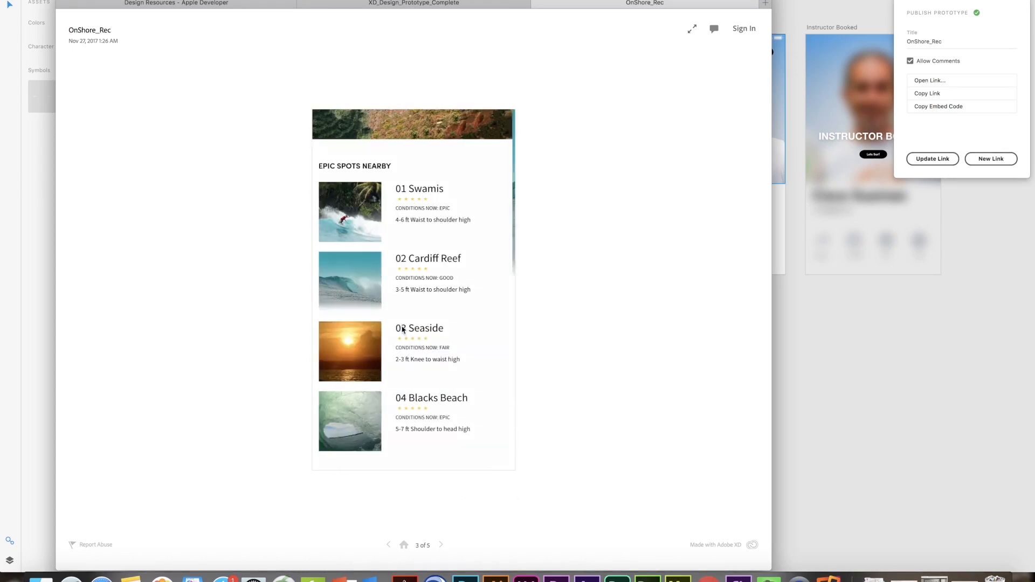
left_click(714, 29)
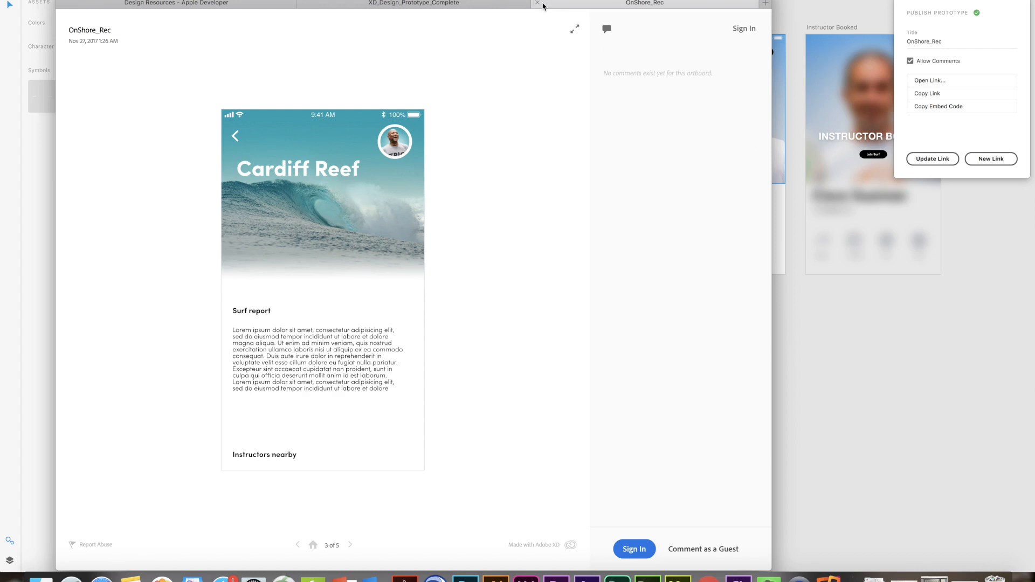
left_click(896, 352)
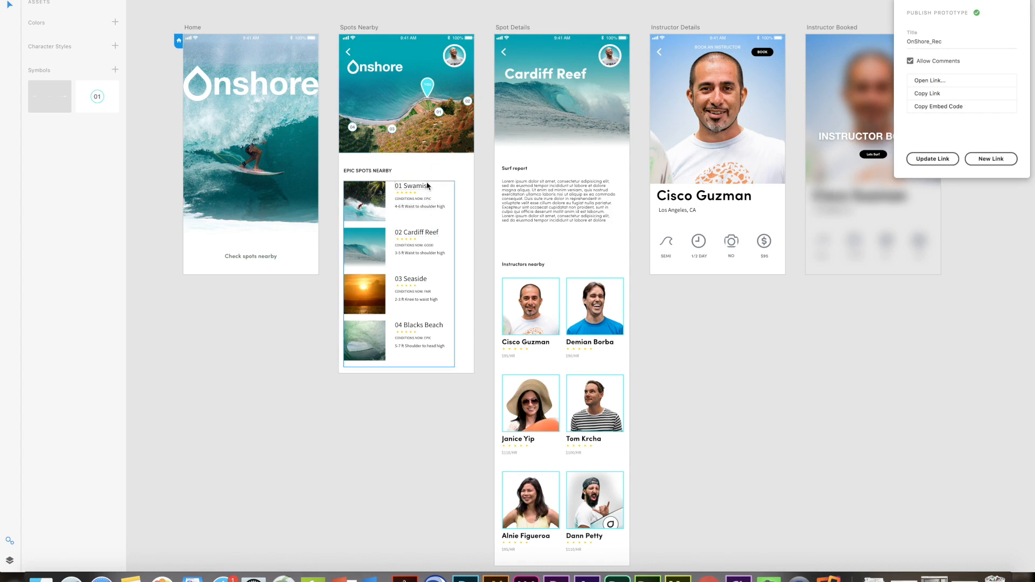
- In Design mode, give the spot thumbnails on Spots Nearby a turquoise #19FFF6 border with a width of 2
left_click(376, 202)
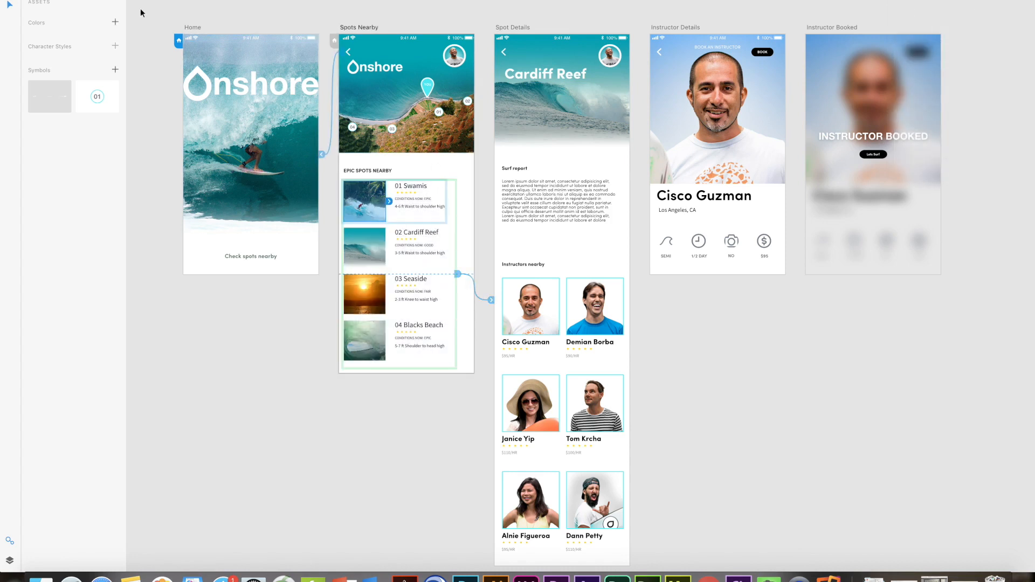
key("ctrl+Tab")
double_click(369, 202)
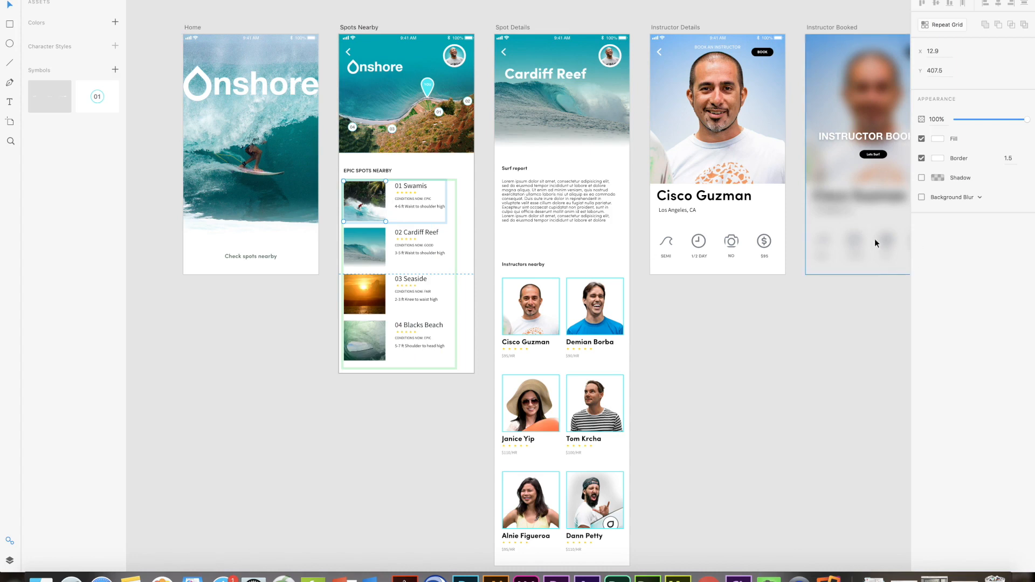
left_click(941, 162)
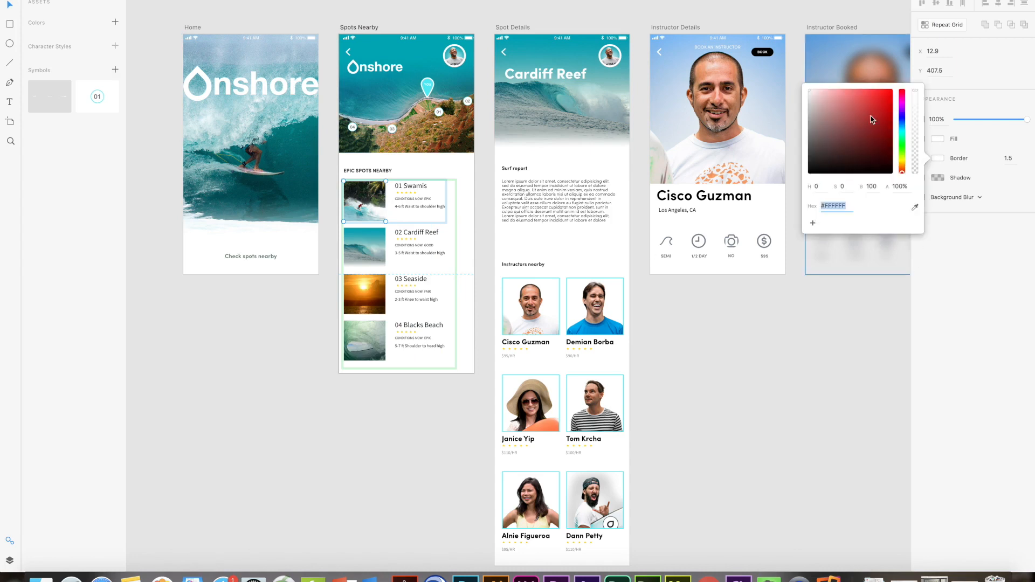
left_click(902, 137)
left_click(885, 90)
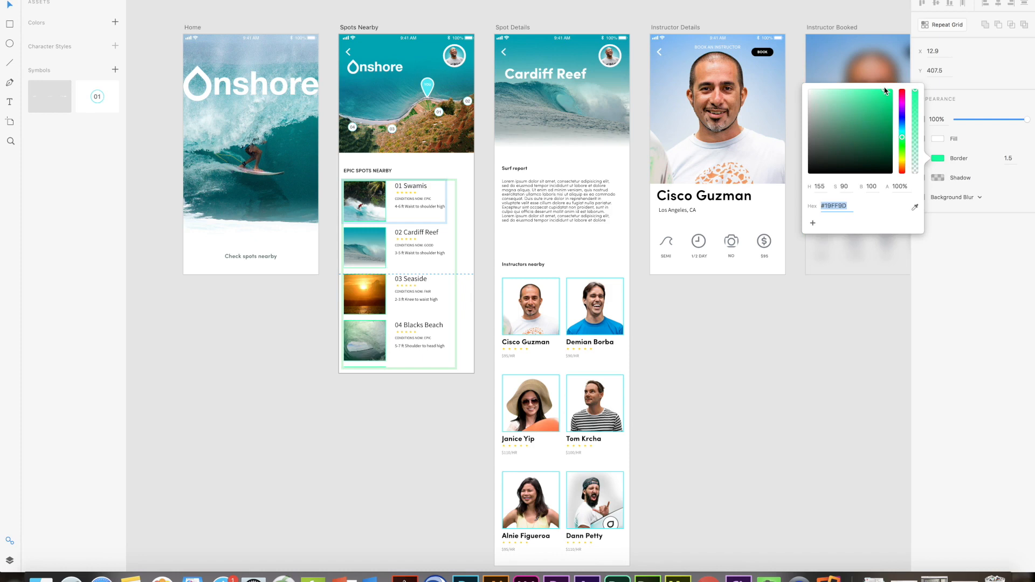
left_click(901, 132)
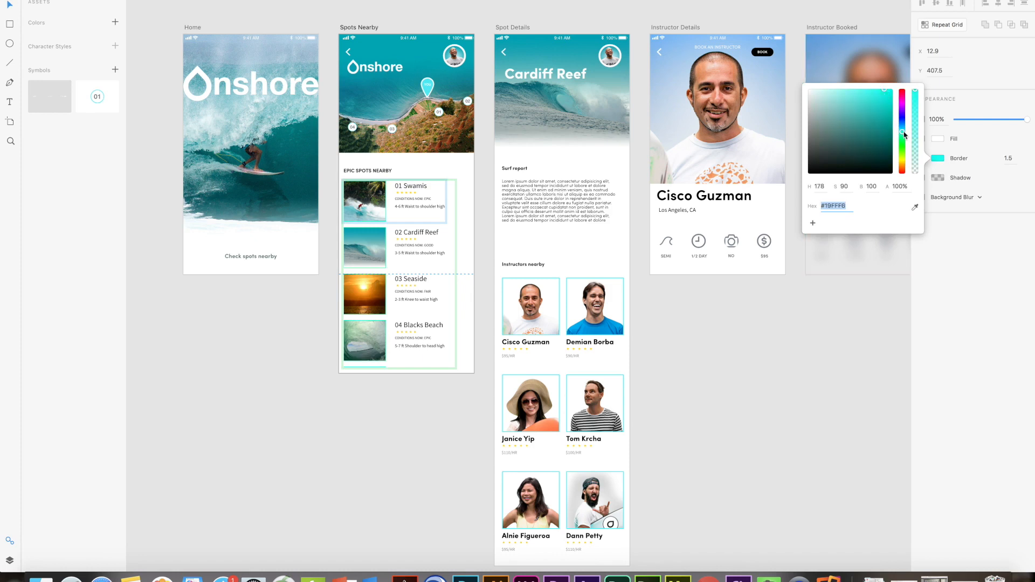
left_click(866, 284)
left_click(376, 205, "super")
left_click(1000, 159)
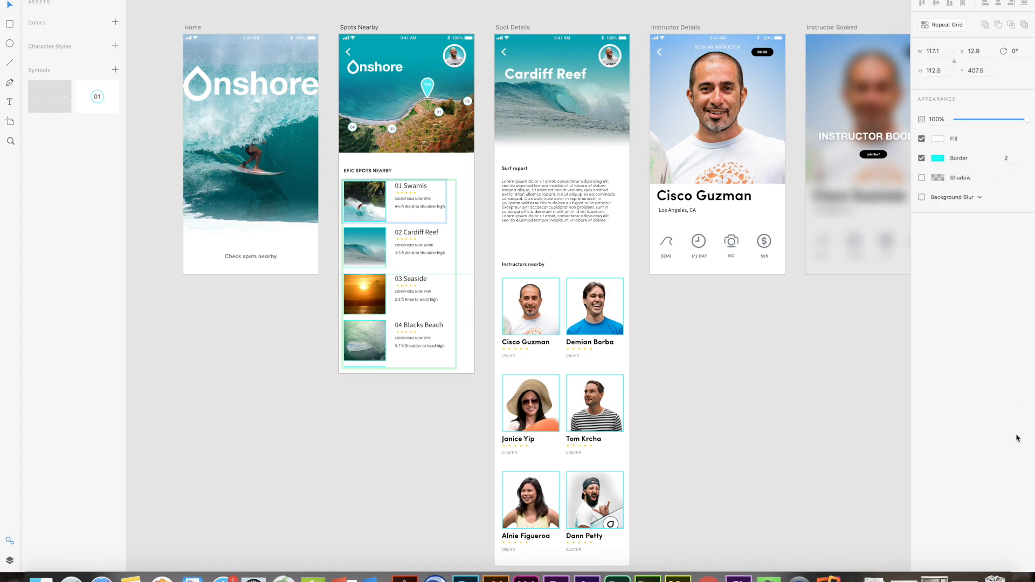
left_click(869, 372)
- Review the link options of the published OnShore_Rec prototype and close them
left_click(976, 1)
left_click(977, 10)
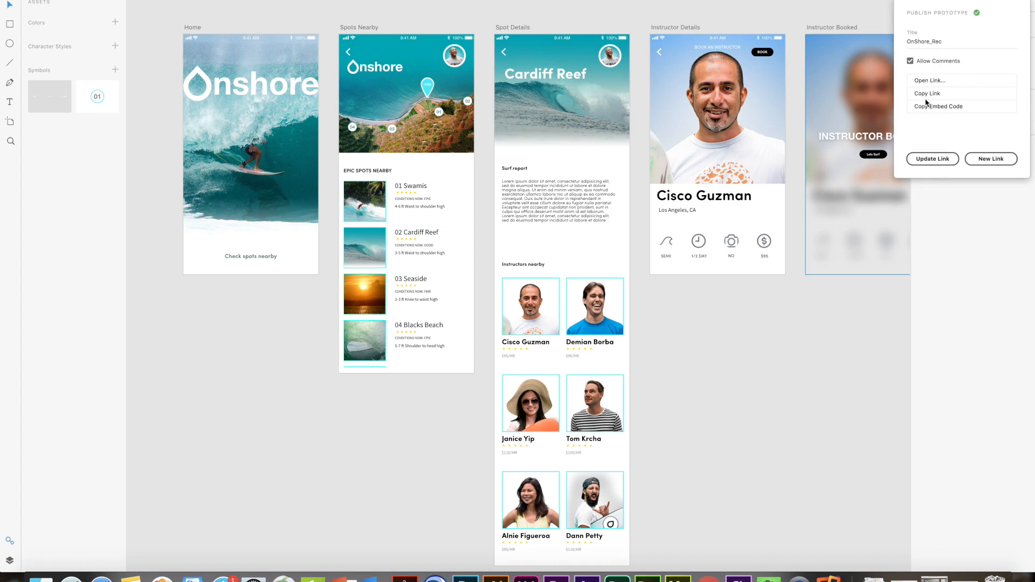
left_click(855, 330)
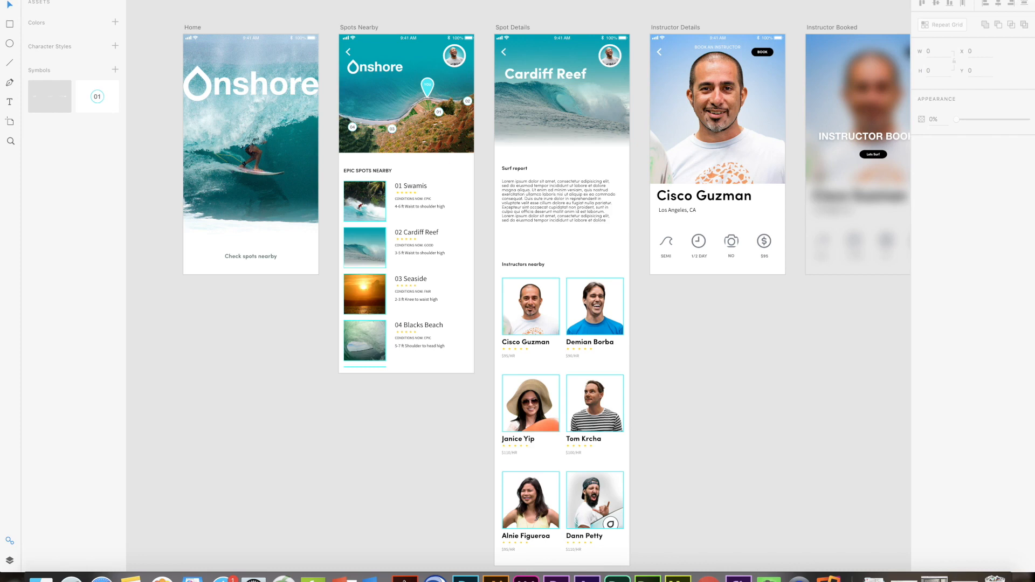
- Publish the design specs as a public link titled OnShore_Rec with iOS units, open it in the browser and sign in
left_click(1024, 2)
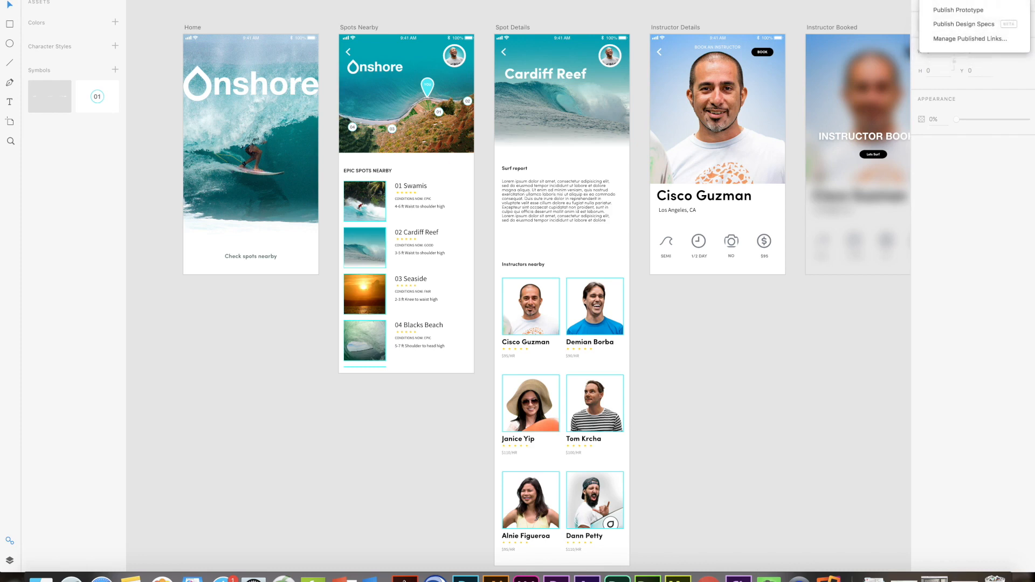
left_click(960, 29)
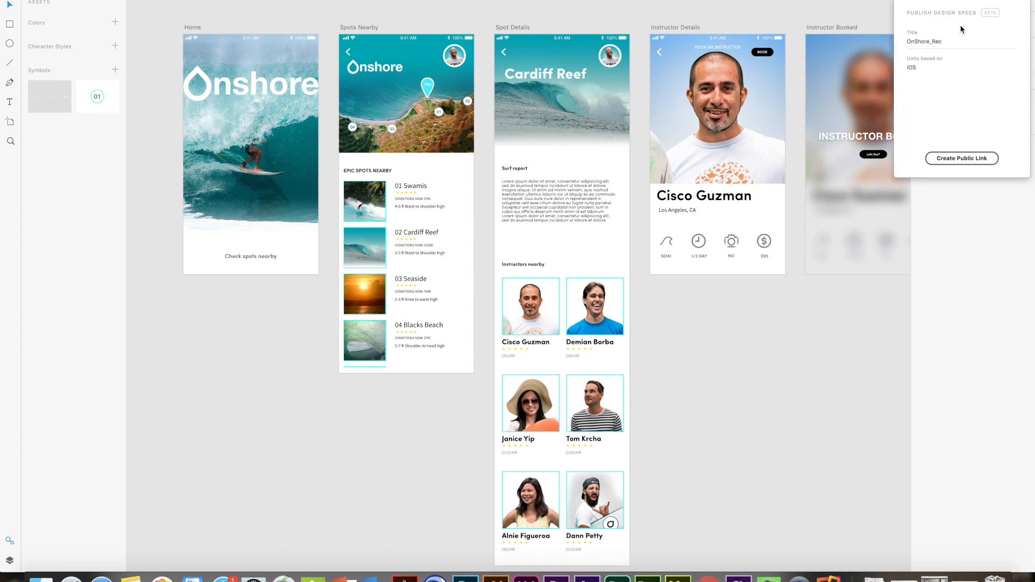
left_click(983, 161)
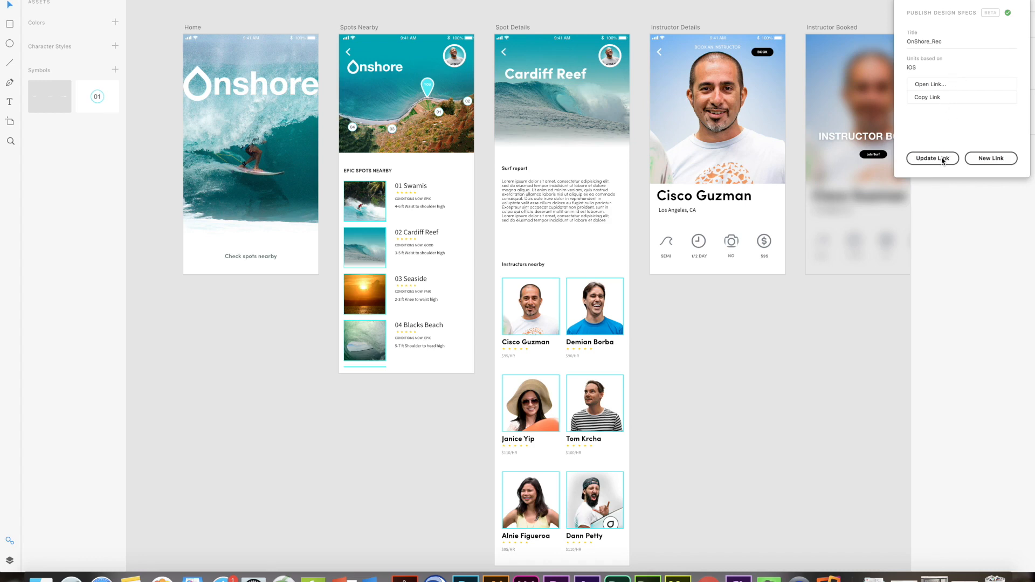
left_click(927, 87)
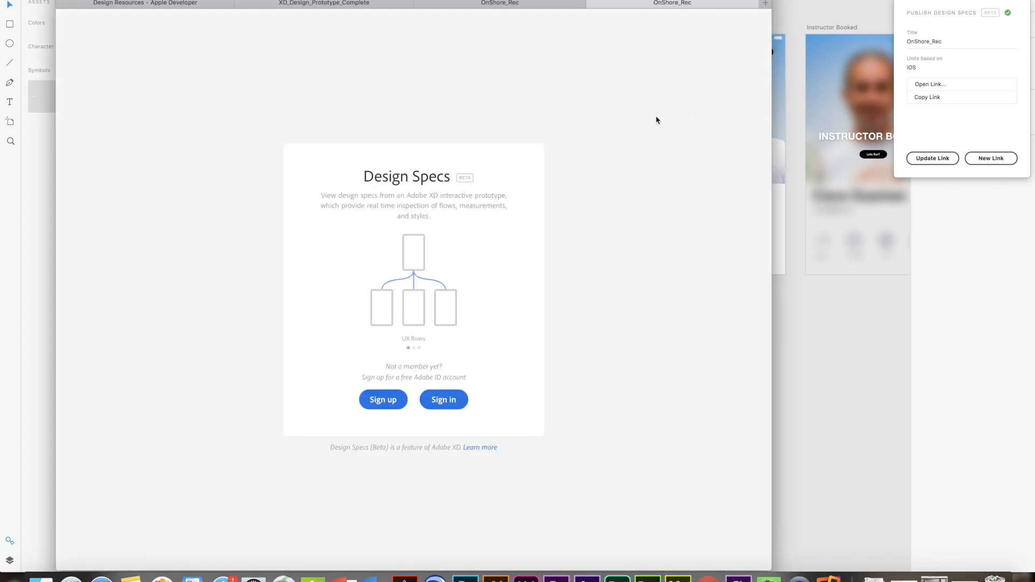
left_click(452, 405)
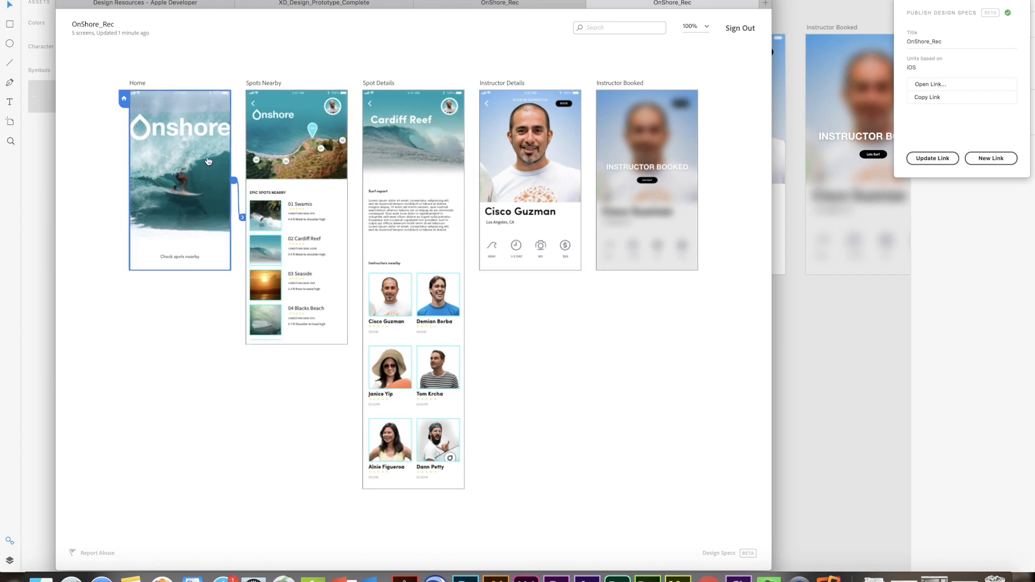
- Inspect the design specs of the Home screen's Onshore logo, status bar items and Check spots nearby text
left_click(176, 120)
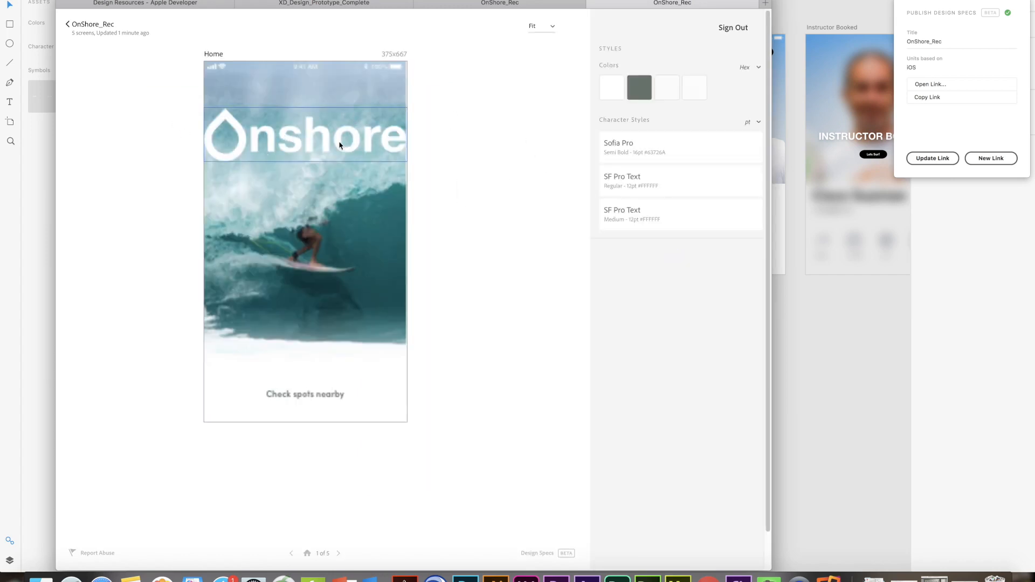
left_click(68, 24)
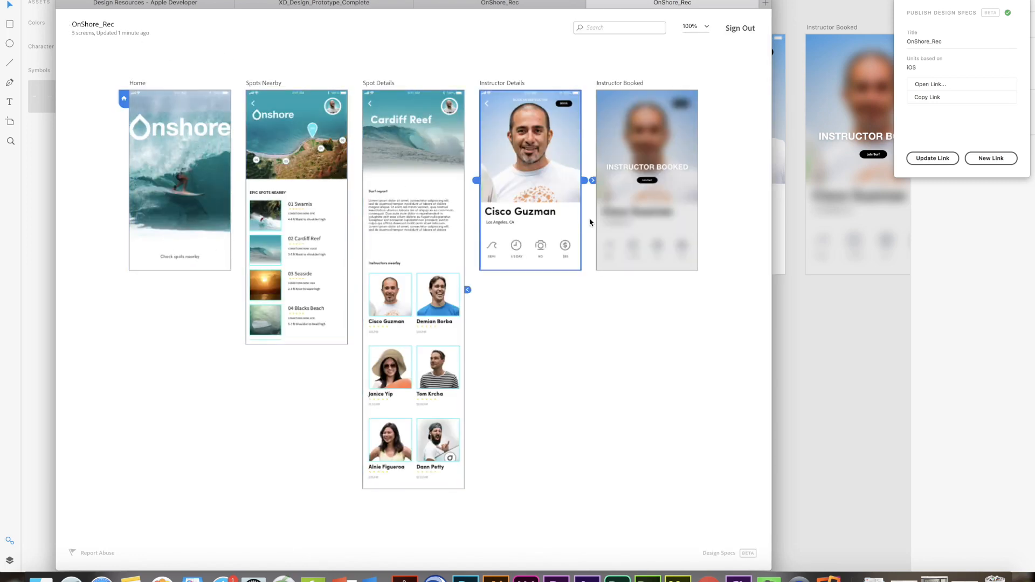
left_click(188, 192)
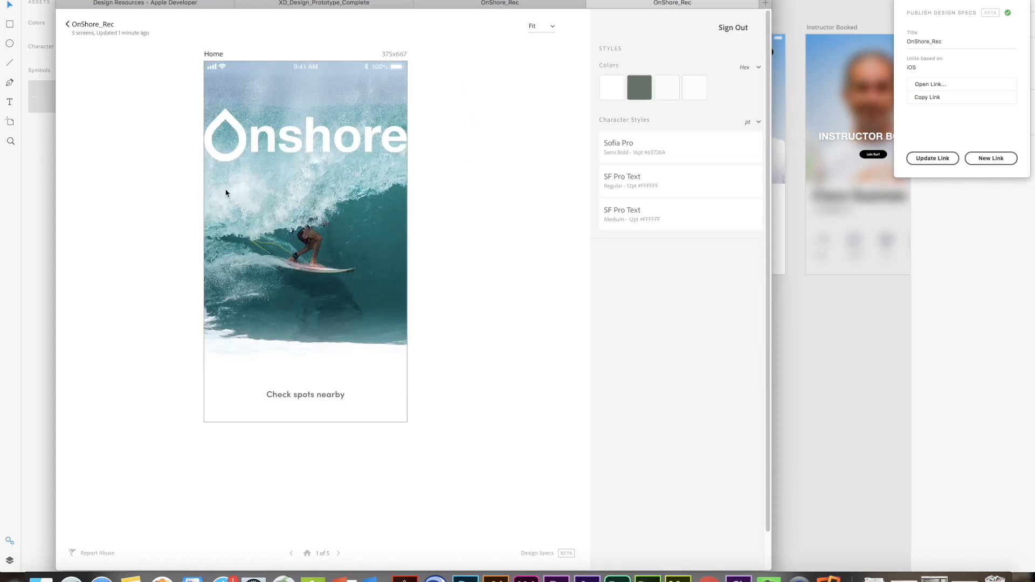
left_click(280, 143)
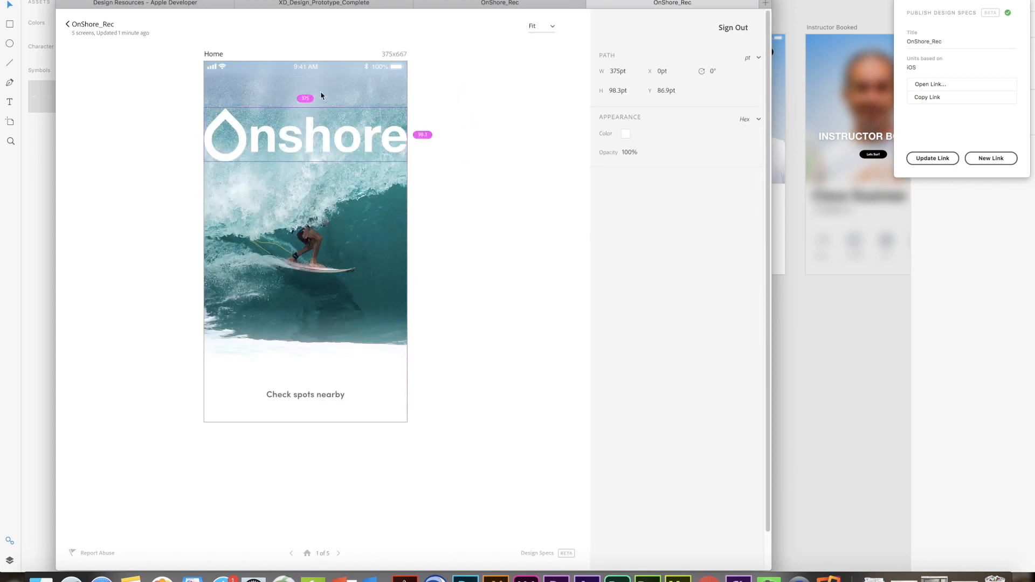
left_click(304, 67)
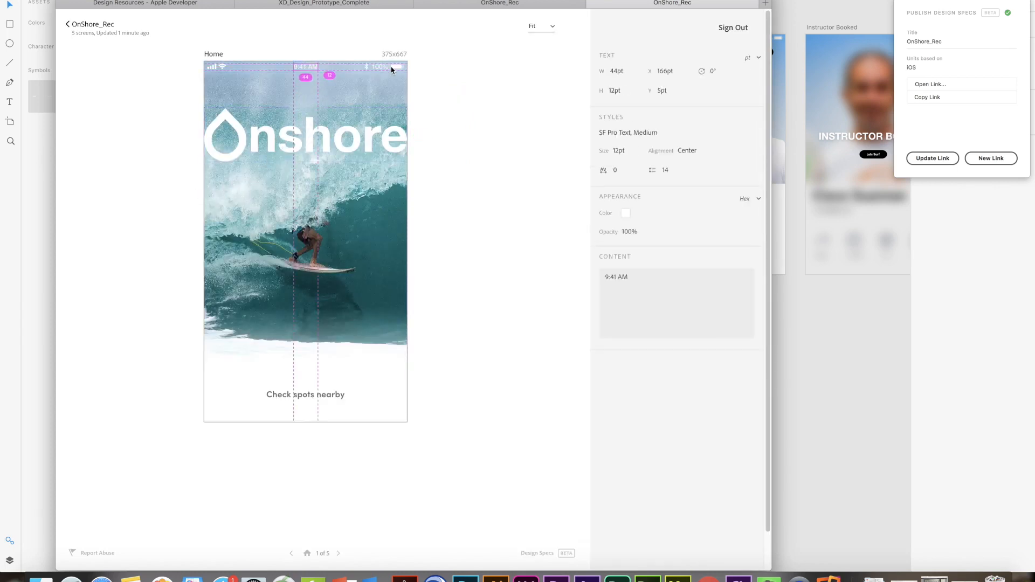
left_click(367, 67)
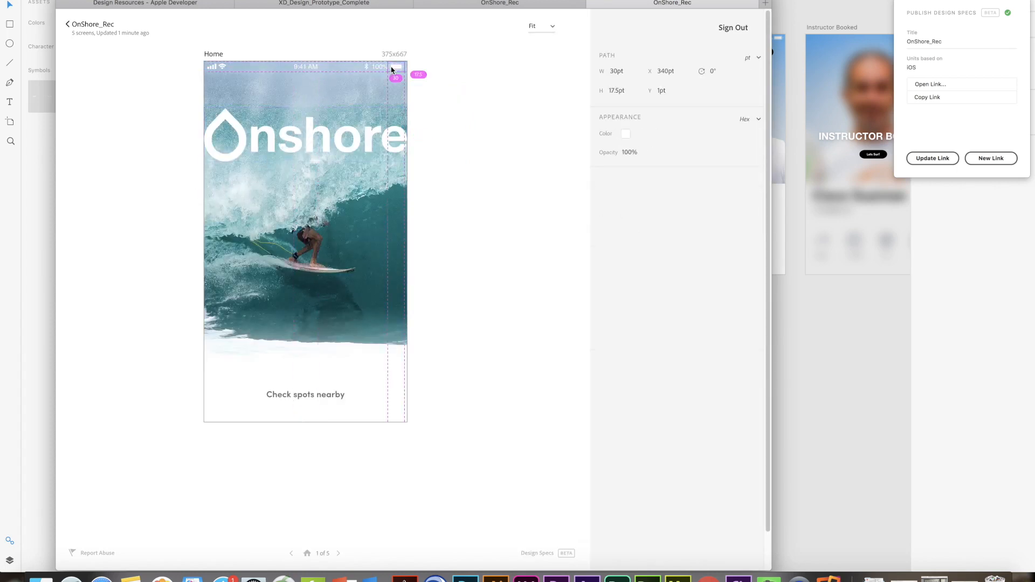
left_click(303, 67)
left_click(312, 397)
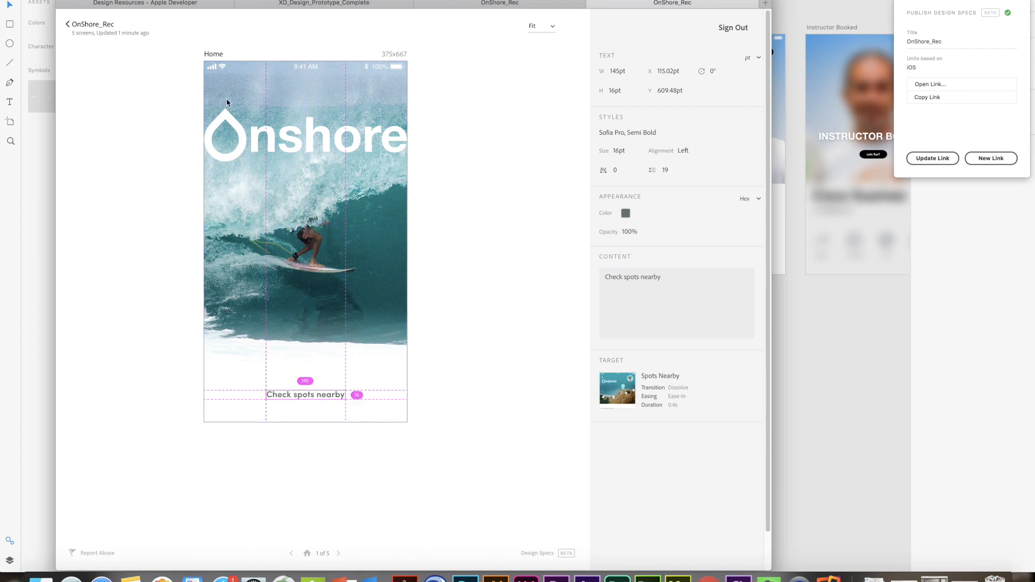
left_click(291, 142)
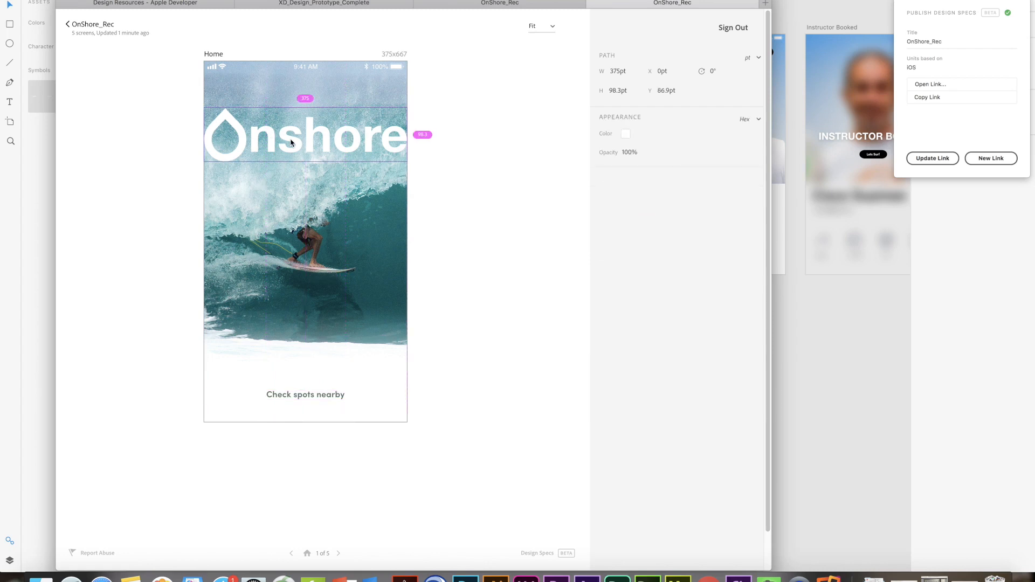
- Inspect the Spots Nearby specs for the logo, profile image, status bar time and 01 Swamis title, and return to Adobe XD
left_click(69, 25)
left_click(318, 174)
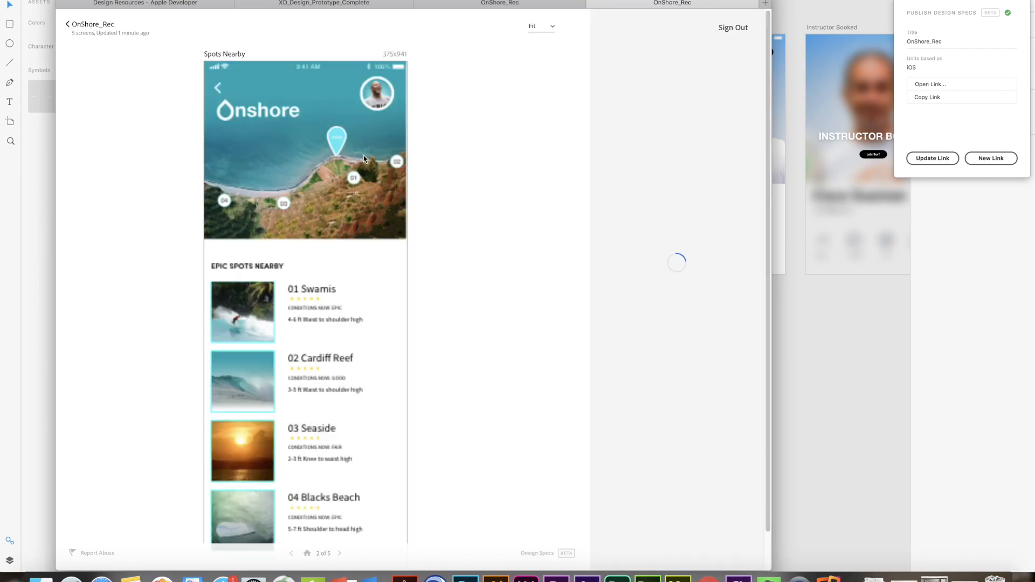
left_click(335, 138)
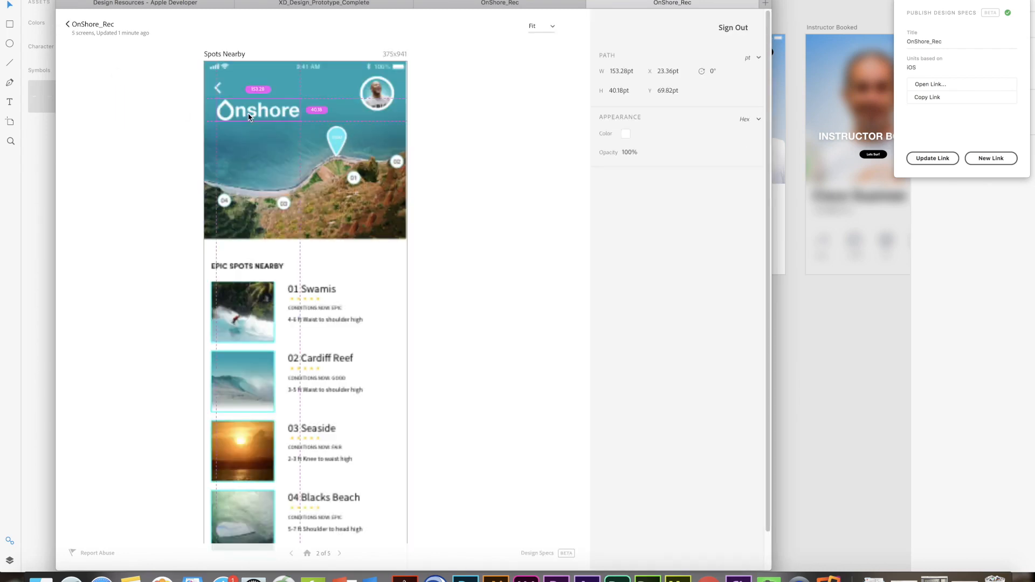
left_click(380, 97)
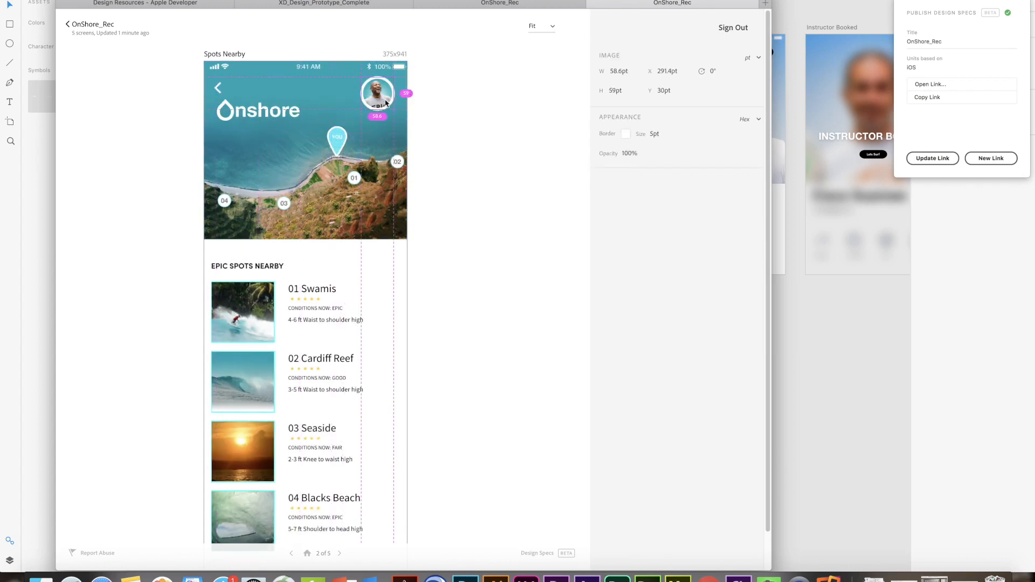
left_click(316, 71)
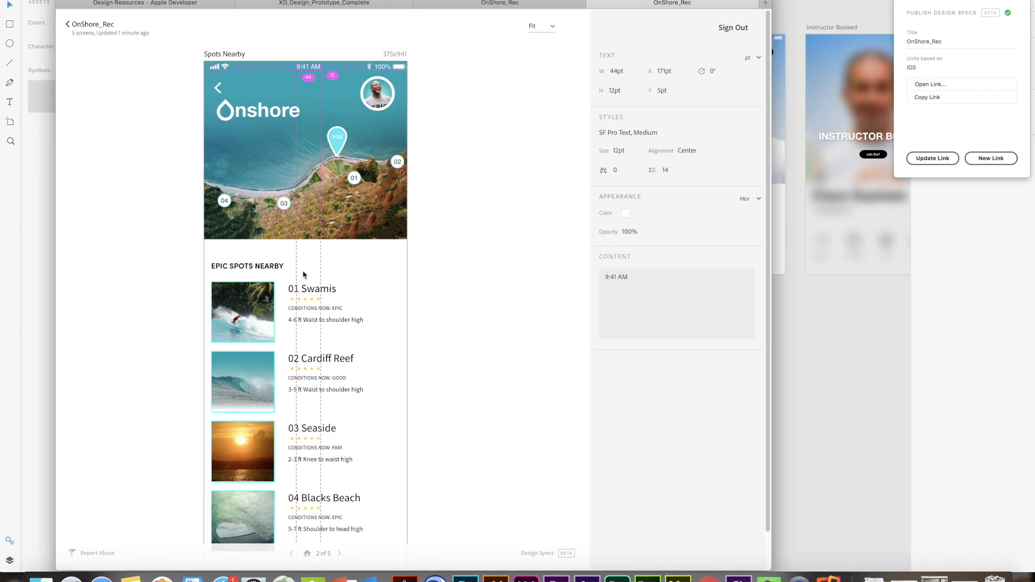
left_click(308, 293)
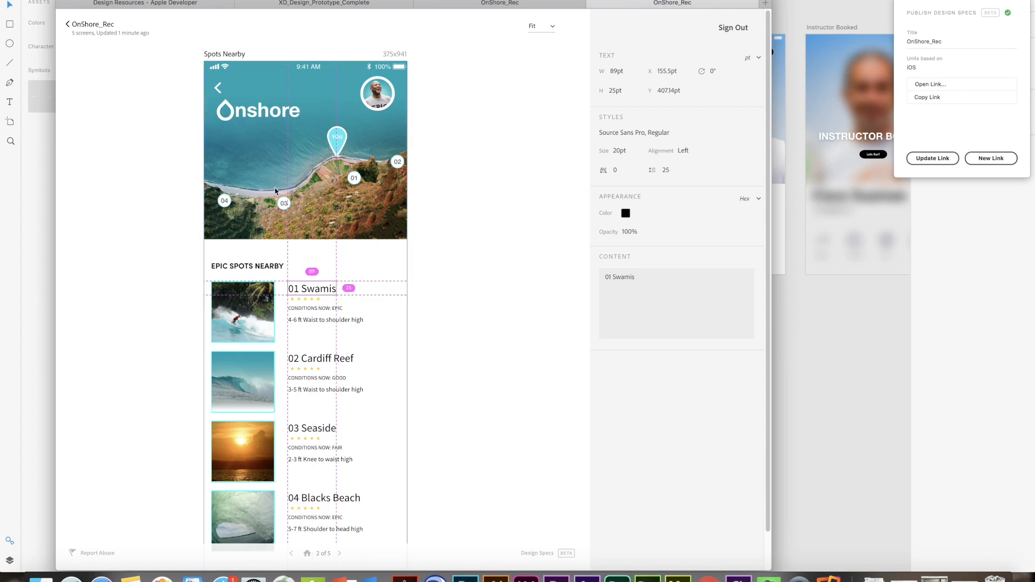
left_click(72, 27)
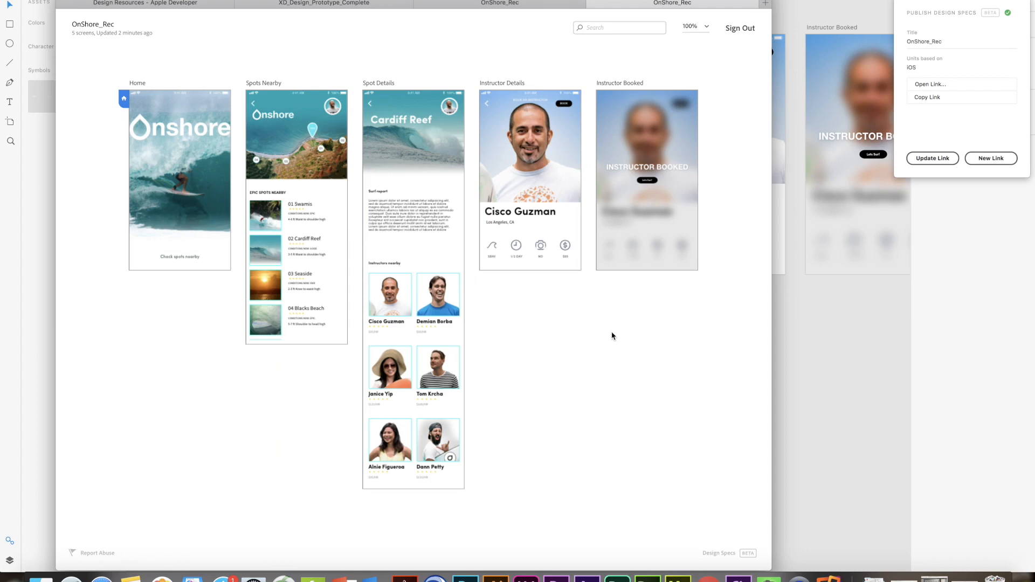
left_click(829, 334)
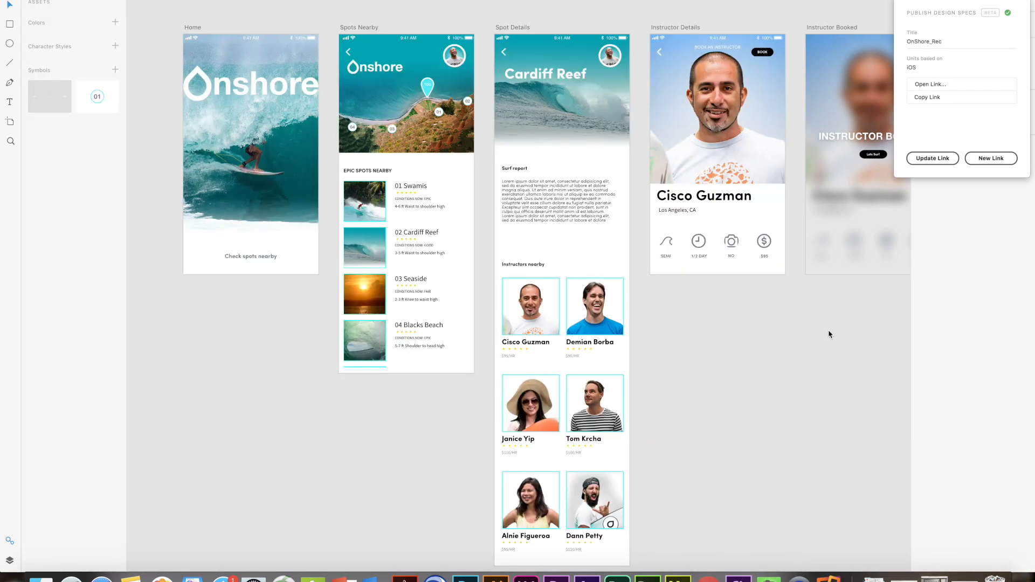